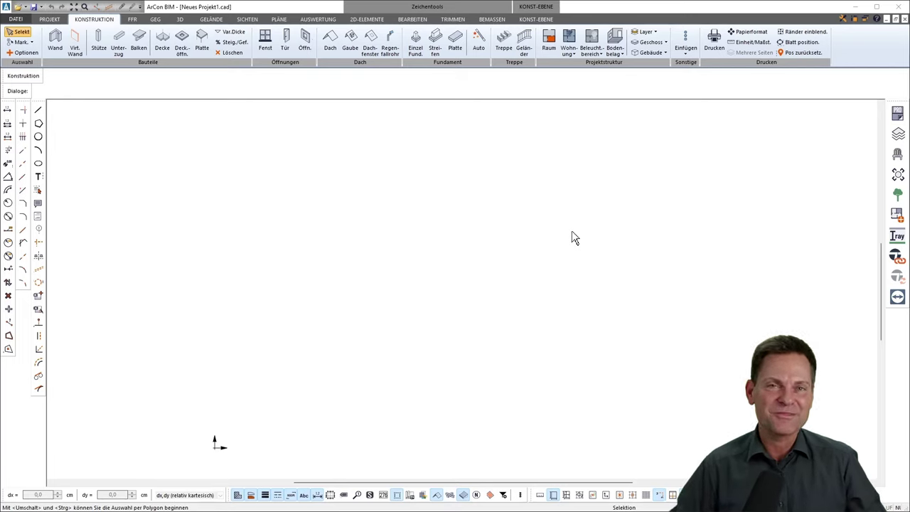
# Pick the AW 36,5cm exterior wall type (0,365 m thick) from the wall catalog.
pyautogui.click(57, 44)
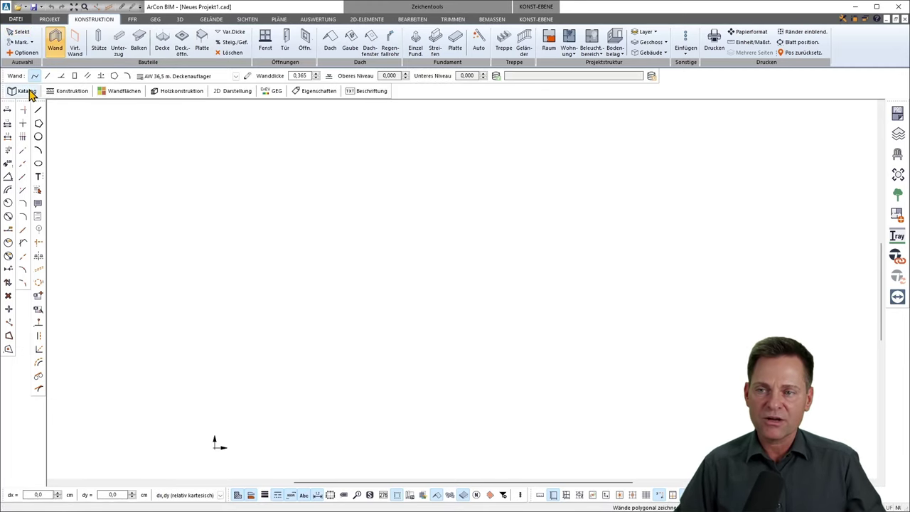
pyautogui.click(26, 91)
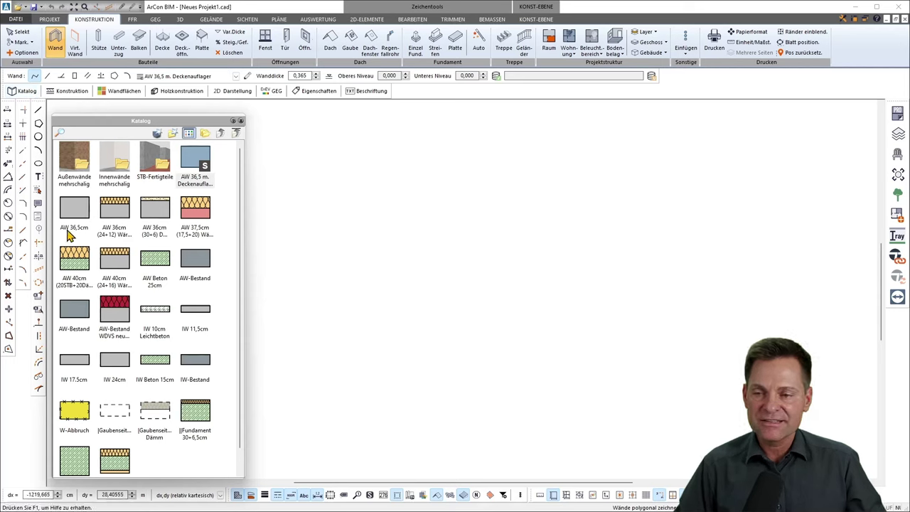
pyautogui.click(80, 206)
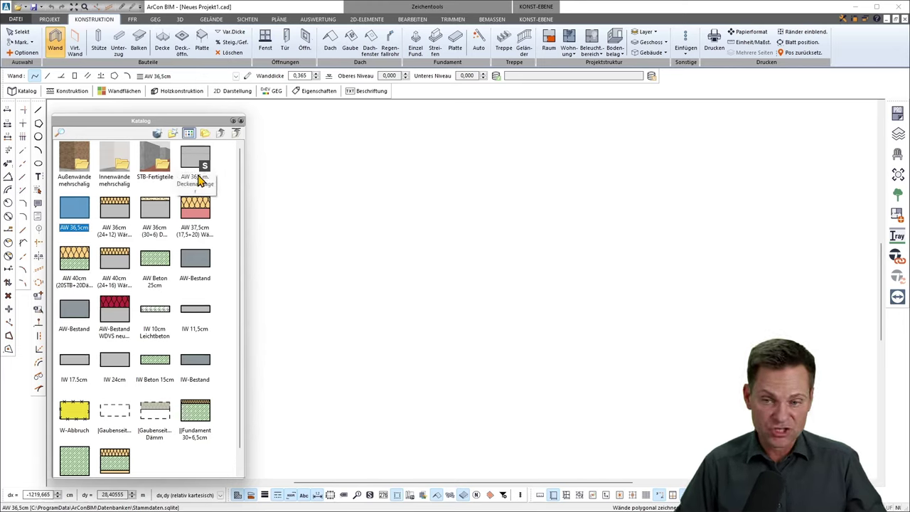
pyautogui.click(240, 120)
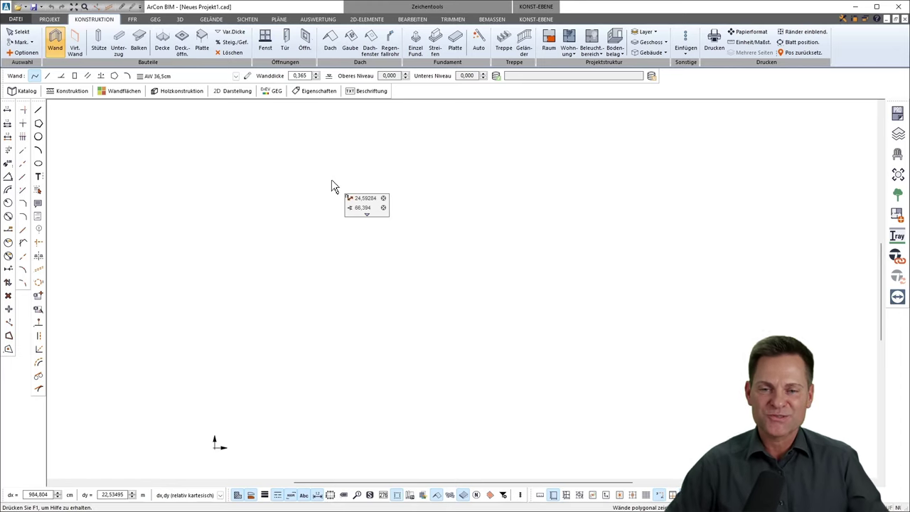
# Draw four AW 36,5cm walls in a closed rectangle, forming Raum 1 of about 130 m².
pyautogui.click(240, 152)
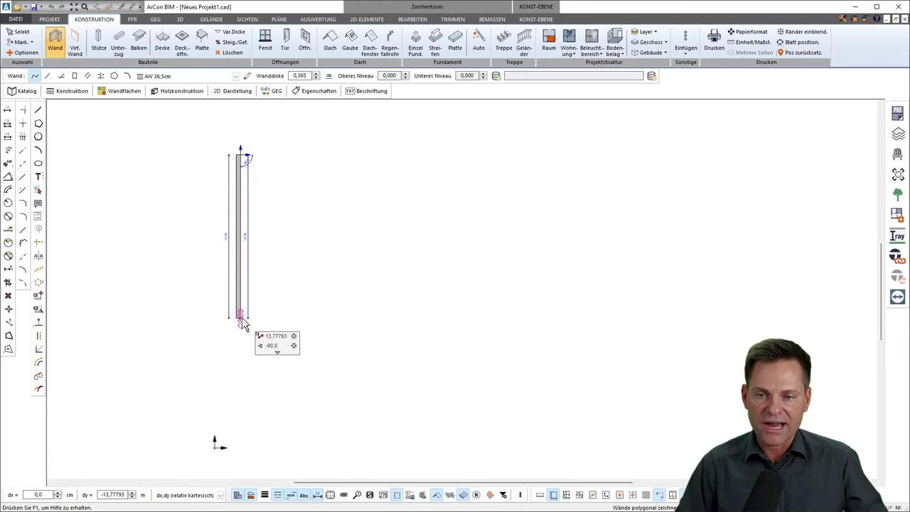
pyautogui.scroll(1, 242, 320)
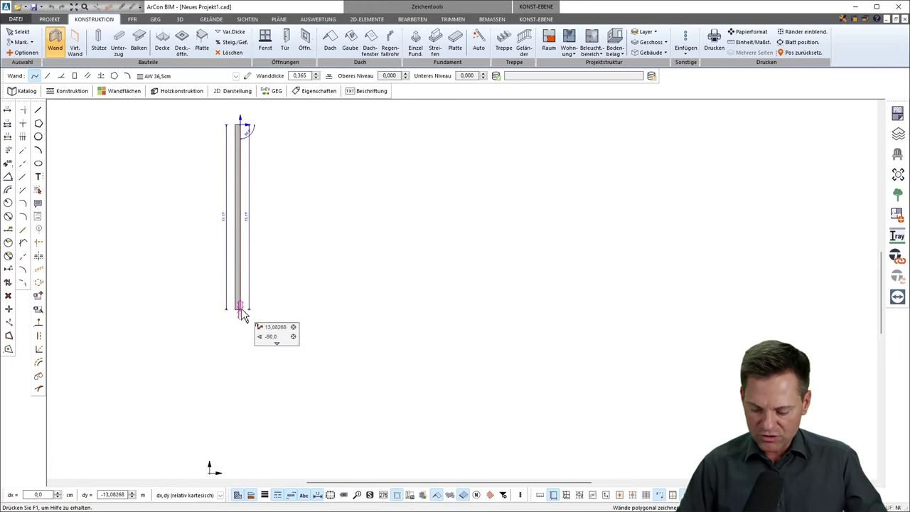
pyautogui.press('w')
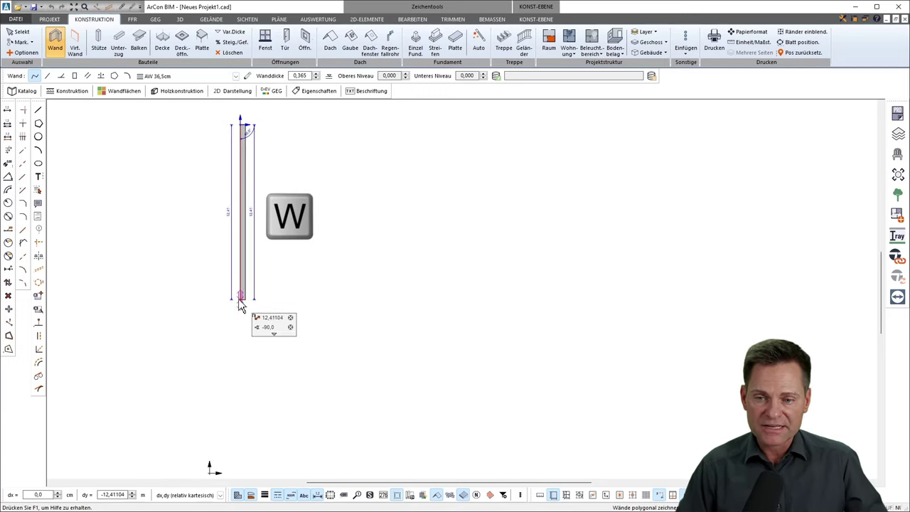
pyautogui.click(241, 297)
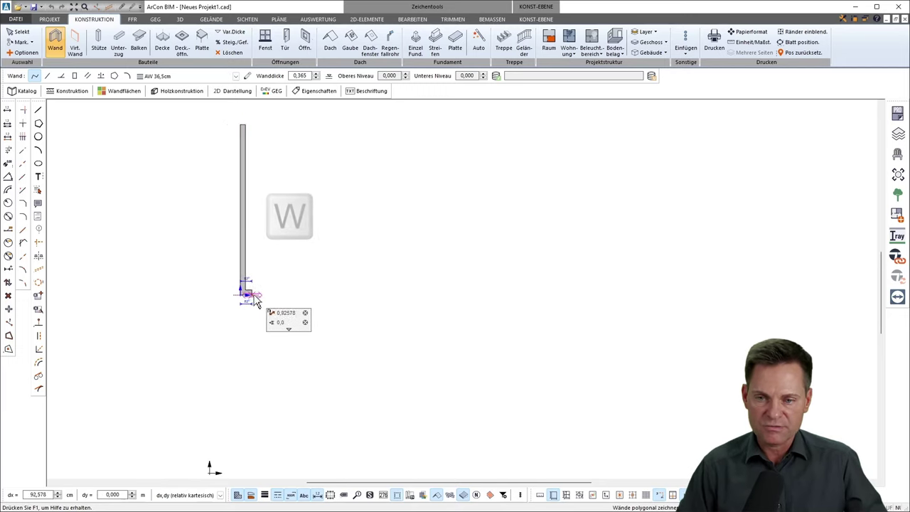
pyautogui.click(415, 300)
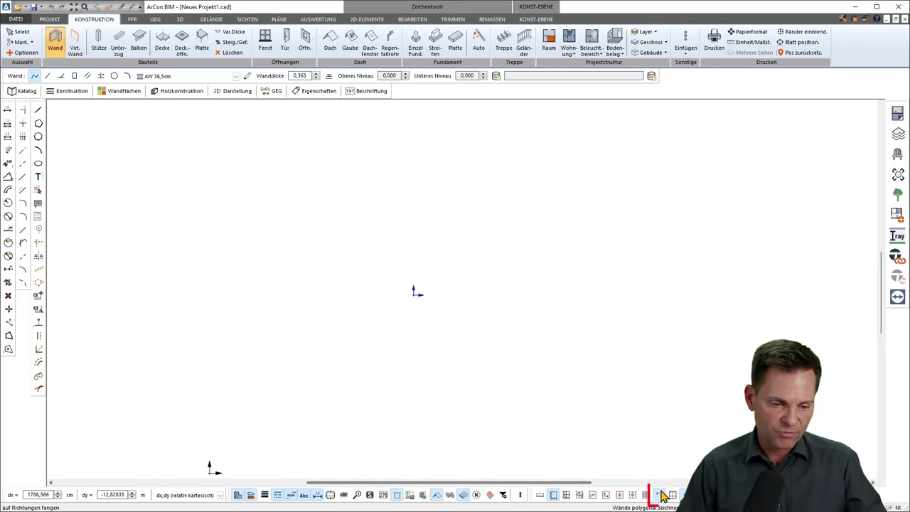
pyautogui.click(659, 495)
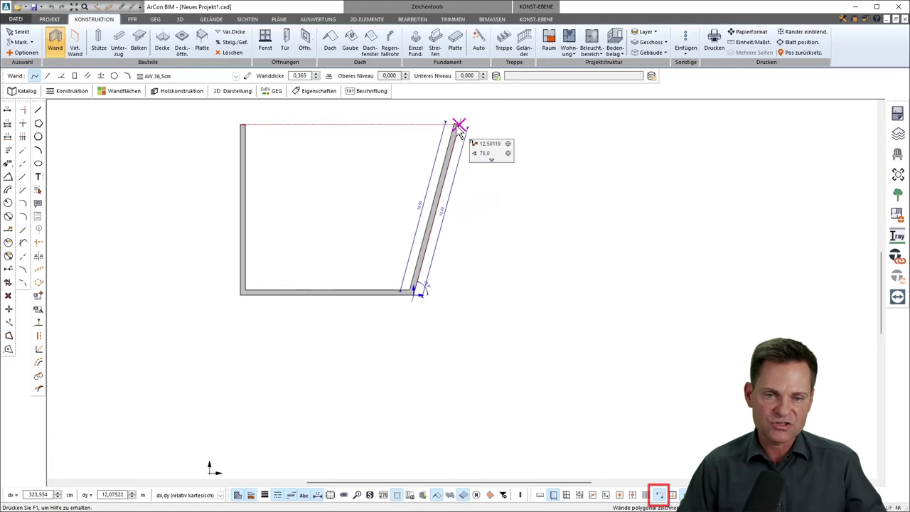
pyautogui.click(417, 128)
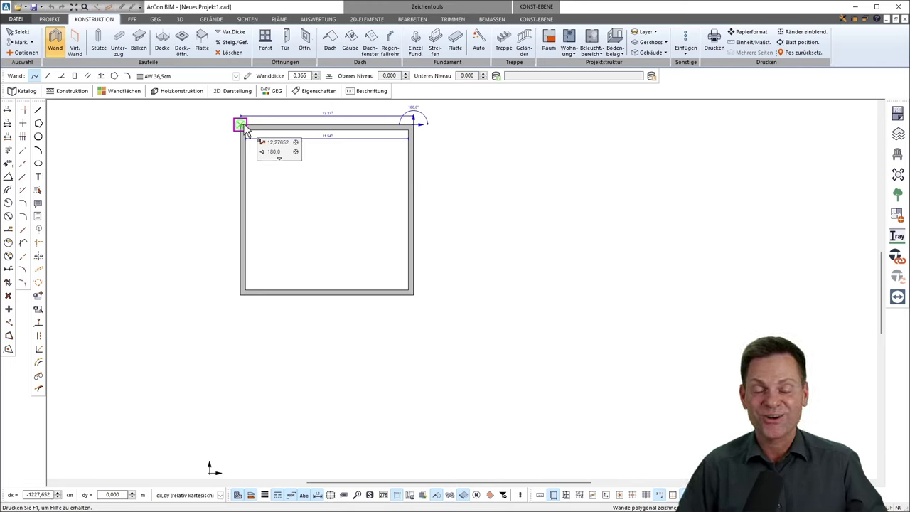
pyautogui.click(242, 125)
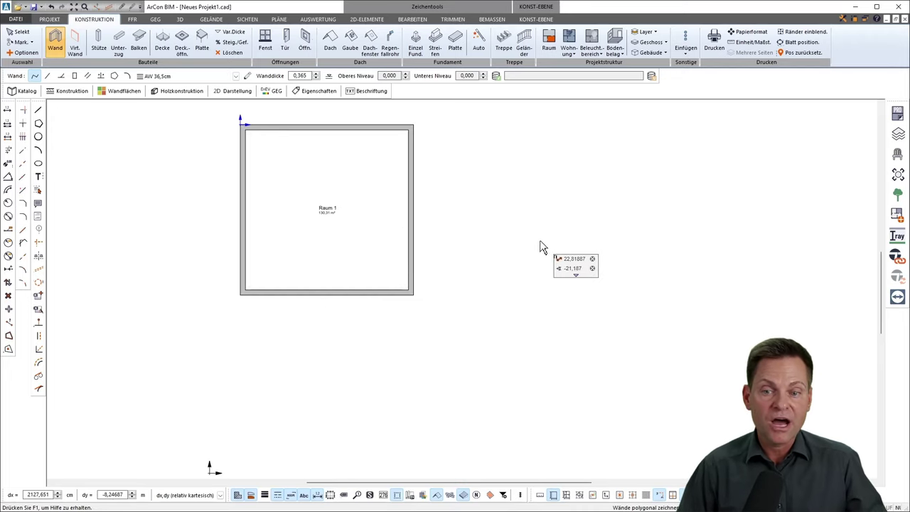
# Draw a closed wall rectangle right of Raum 1 with 10,99 m and 12,99 m sides.
pyautogui.moveTo(544, 246); pyautogui.dragTo(478, 250, button='middle')
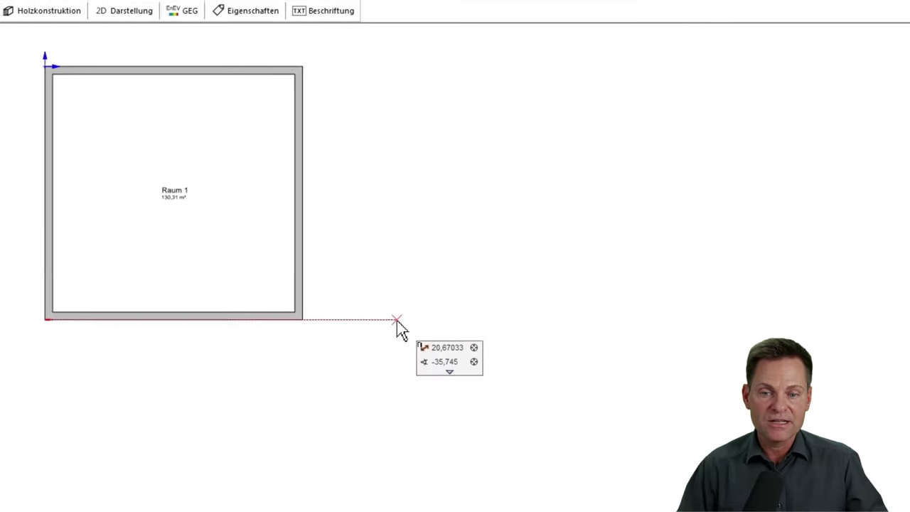
pyautogui.click(415, 320)
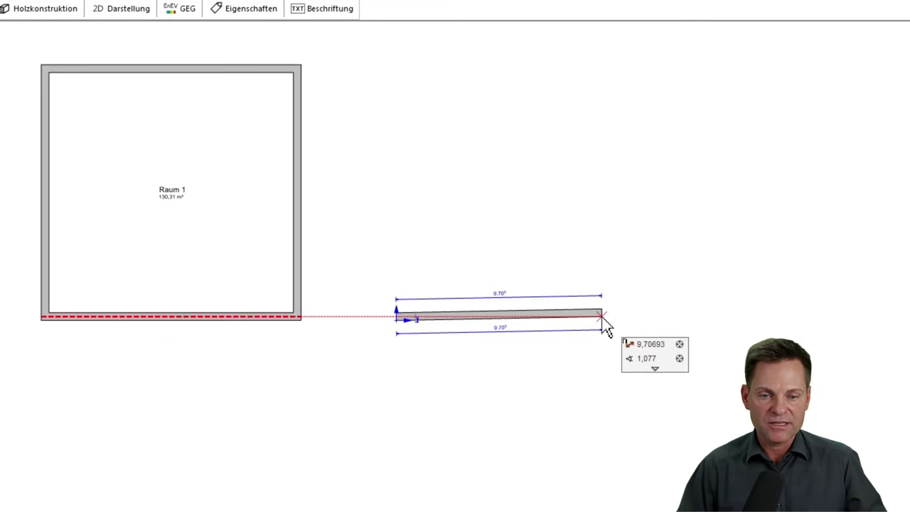
pyautogui.press('Tab')
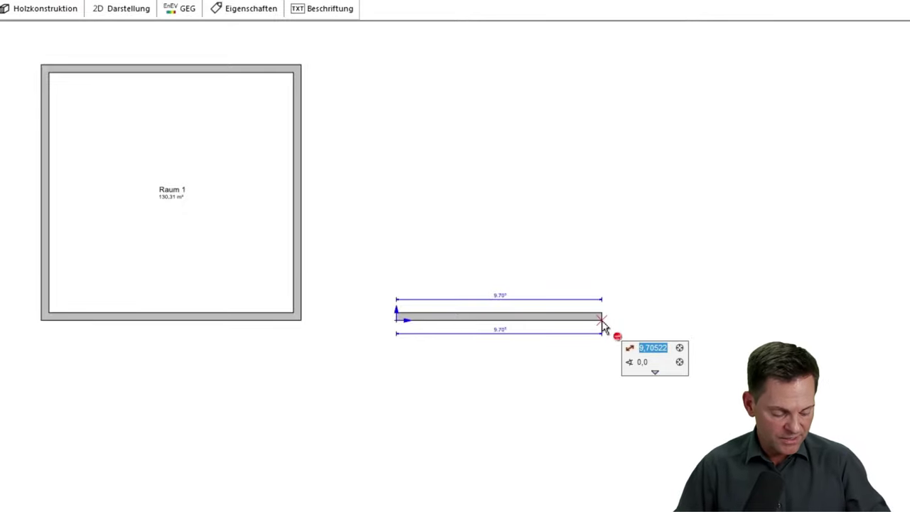
pyautogui.write('10,99')
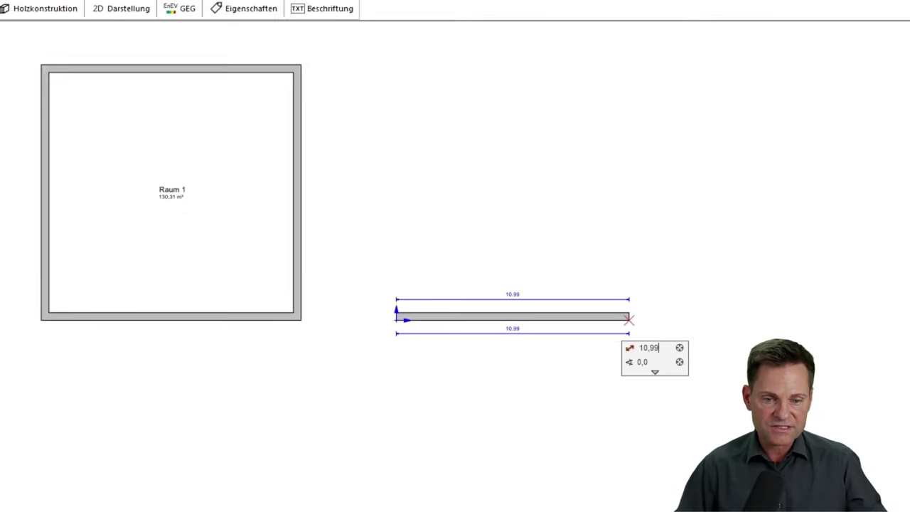
pyautogui.press('Return')
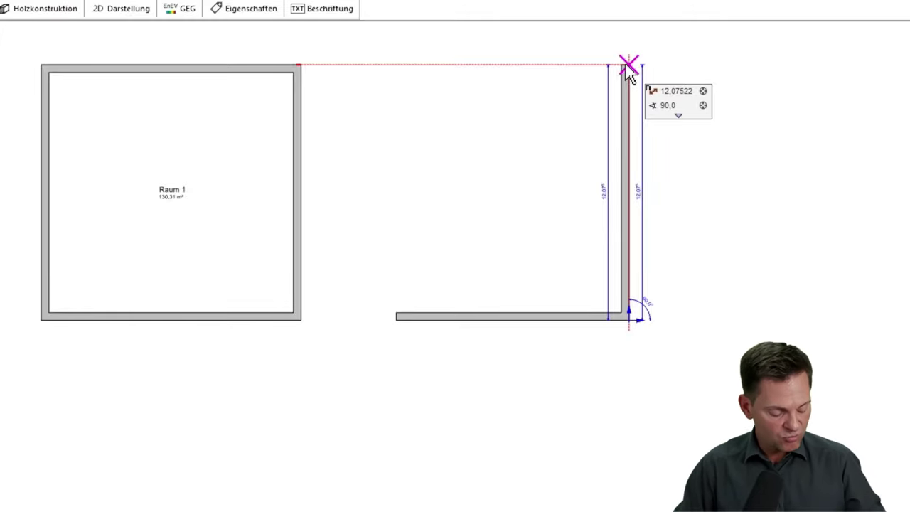
pyautogui.write('12,99')
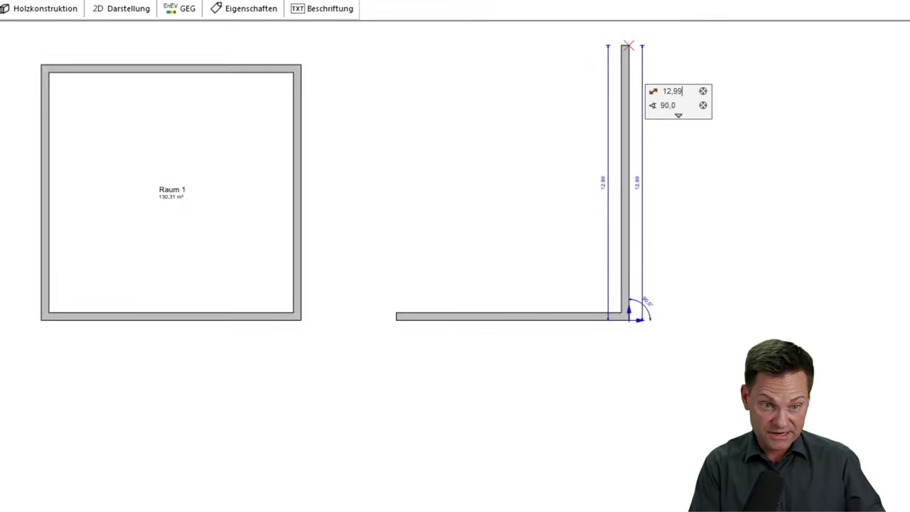
pyautogui.press('Return')
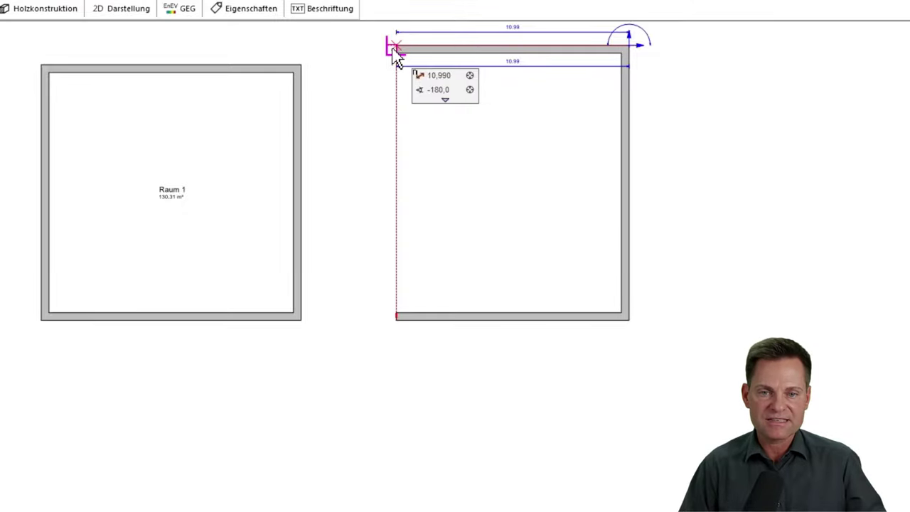
pyautogui.click(393, 54)
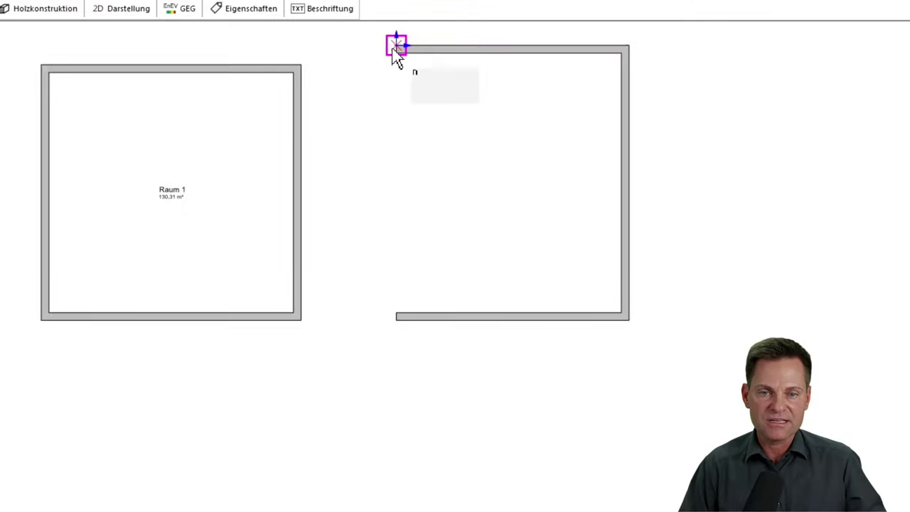
pyautogui.click(398, 328)
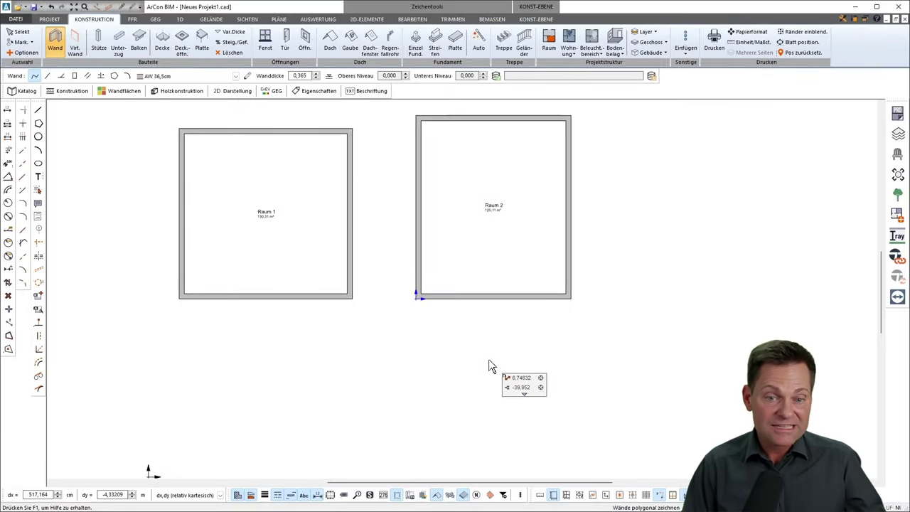
# Copy Raum 2 with Ctrl+C/Ctrl+V and place it by its bottom-left corner right of Raum 2.
pyautogui.scroll(1, 502, 371)
pyautogui.moveTo(491, 373); pyautogui.dragTo(435, 412, button='middle')
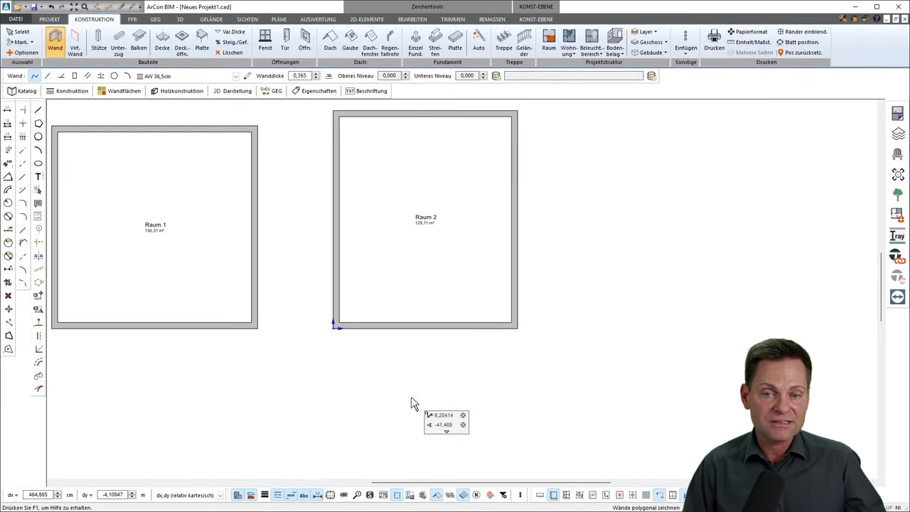
pyautogui.scroll(-1, 410, 401)
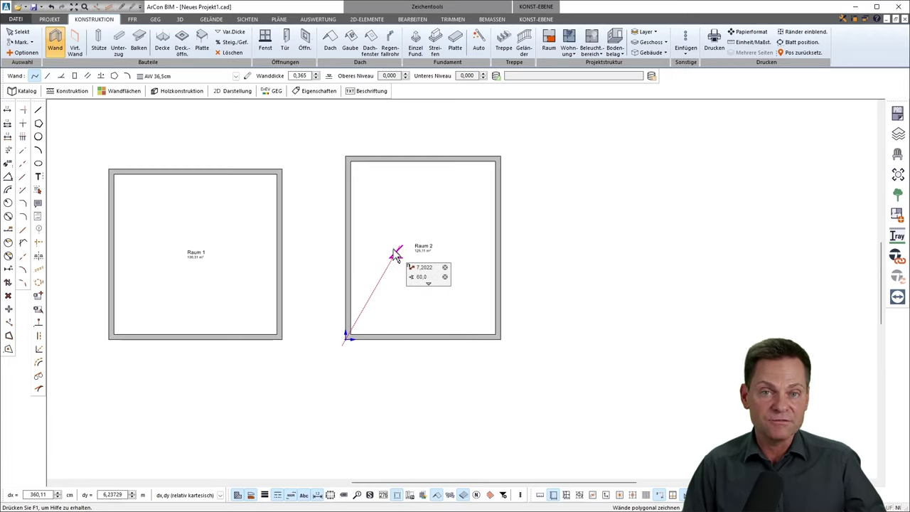
pyautogui.press('Escape')
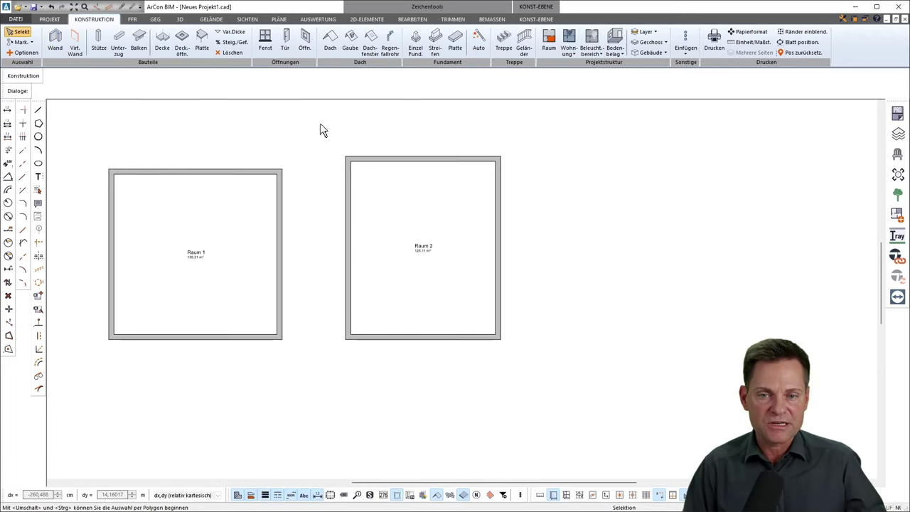
pyautogui.moveTo(320, 123)
pyautogui.mouseDown()
pyautogui.moveTo(352, 191)
pyautogui.moveTo(539, 376)
pyautogui.mouseUp()
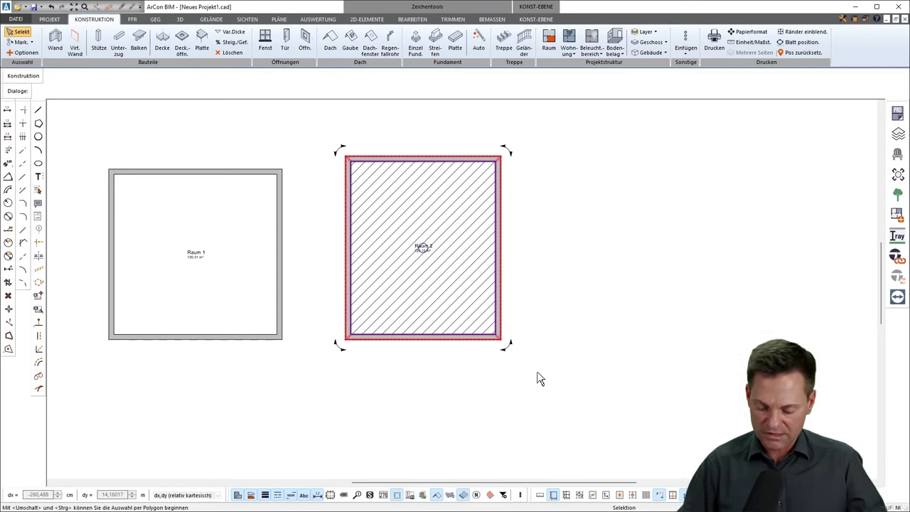
pyautogui.hotkey('ctrl', 'c')
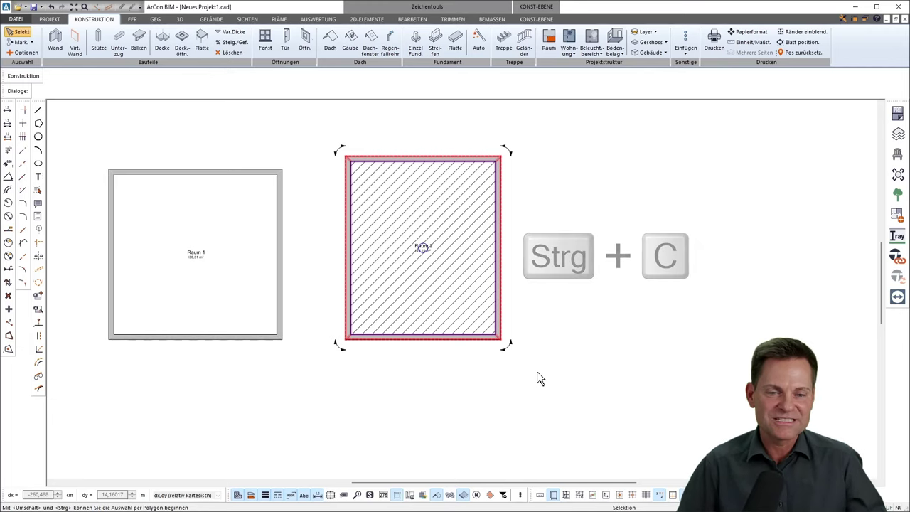
pyautogui.hotkey('ctrl', 'v')
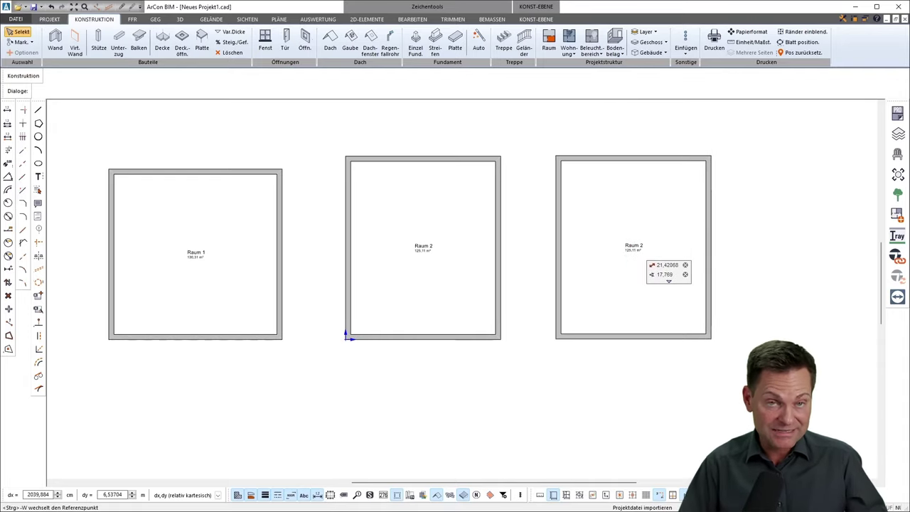
pyautogui.hotkey('ctrl', 'w')
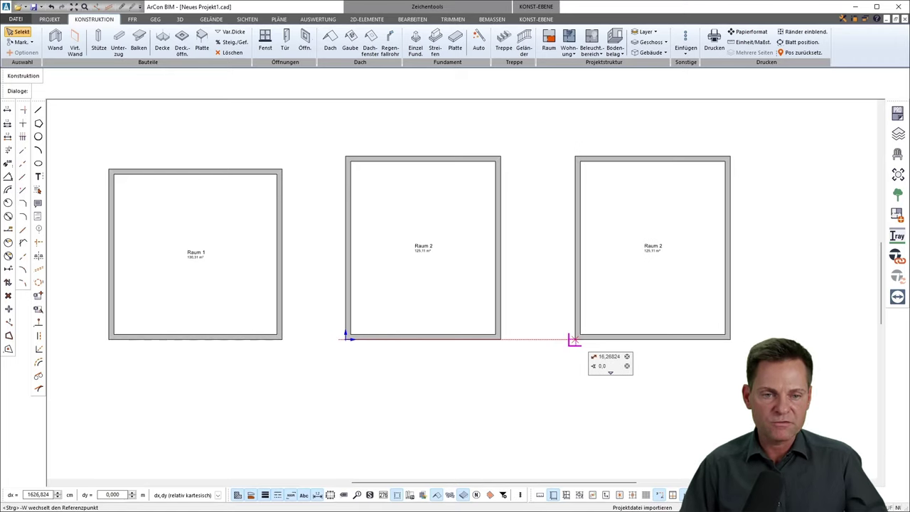
pyautogui.click(574, 339)
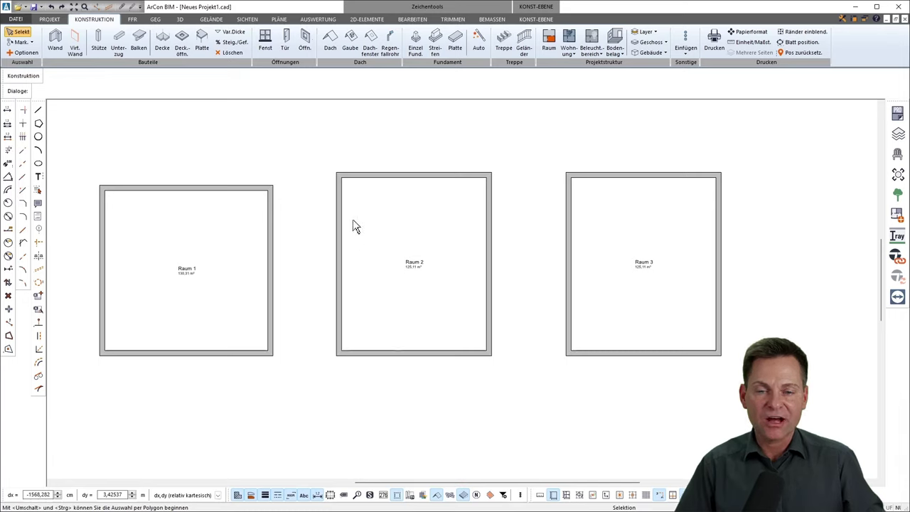
# Copy Raum 2 with Kopieren and paste it with Einfügen to the right of Raum 3.
pyautogui.moveTo(321, 155); pyautogui.dragTo(487, 344)
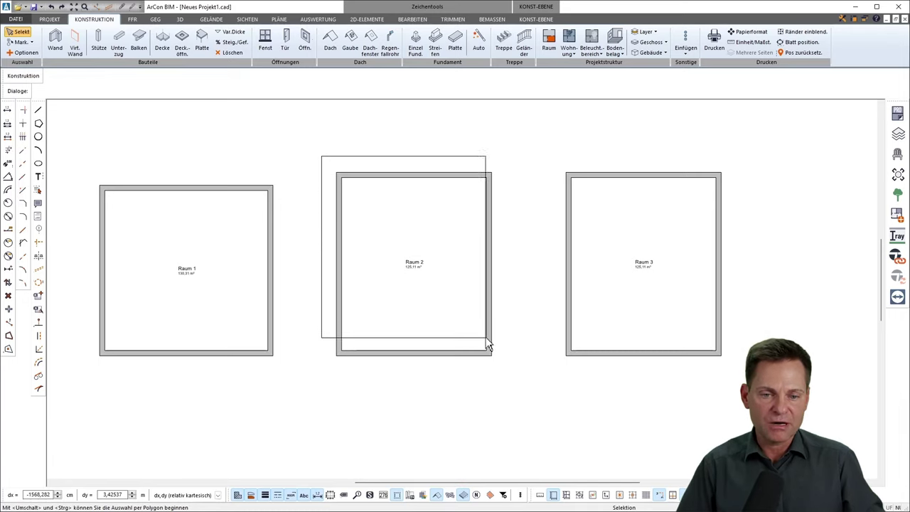
pyautogui.moveTo(487, 344); pyautogui.dragTo(504, 375)
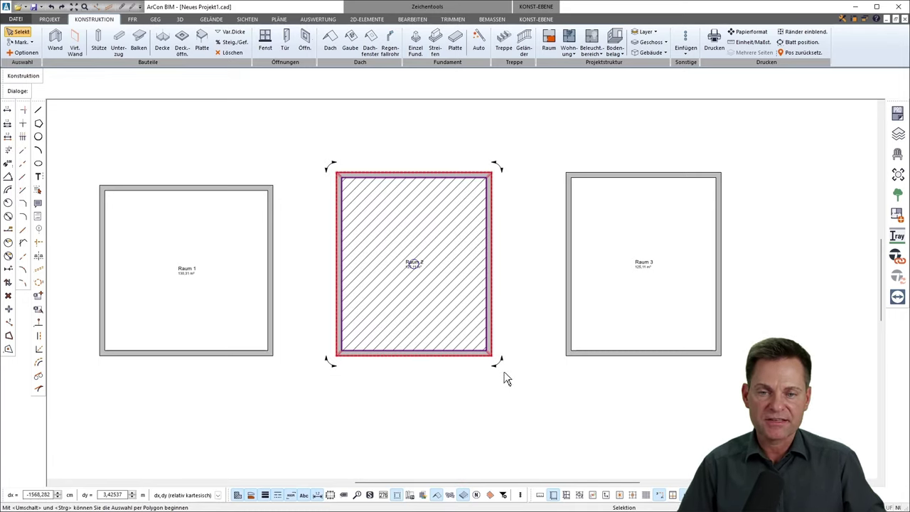
pyautogui.rightClick(422, 207)
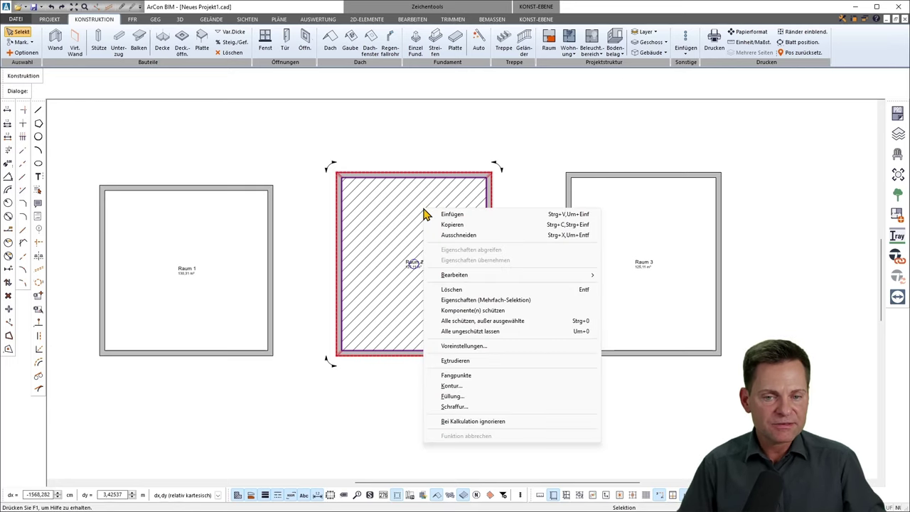
pyautogui.click(457, 225)
pyautogui.moveTo(756, 279); pyautogui.dragTo(589, 281, button='middle')
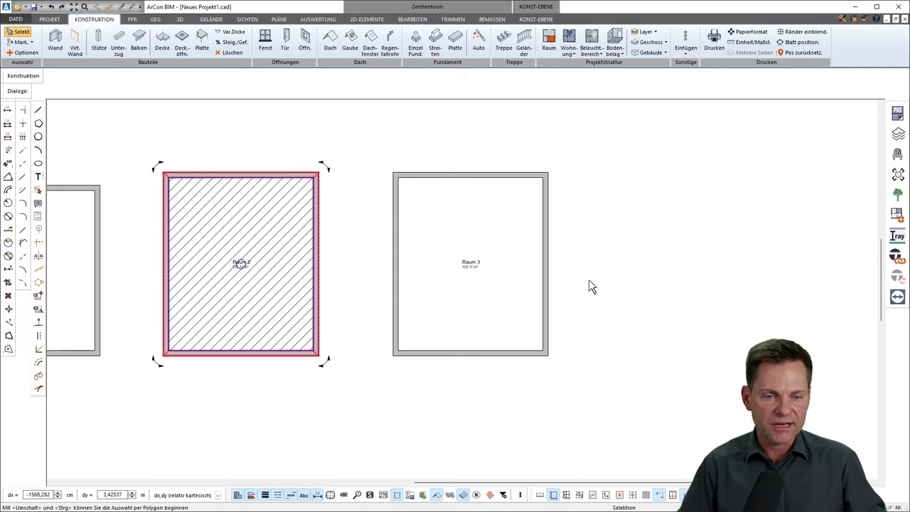
pyautogui.rightClick(654, 285)
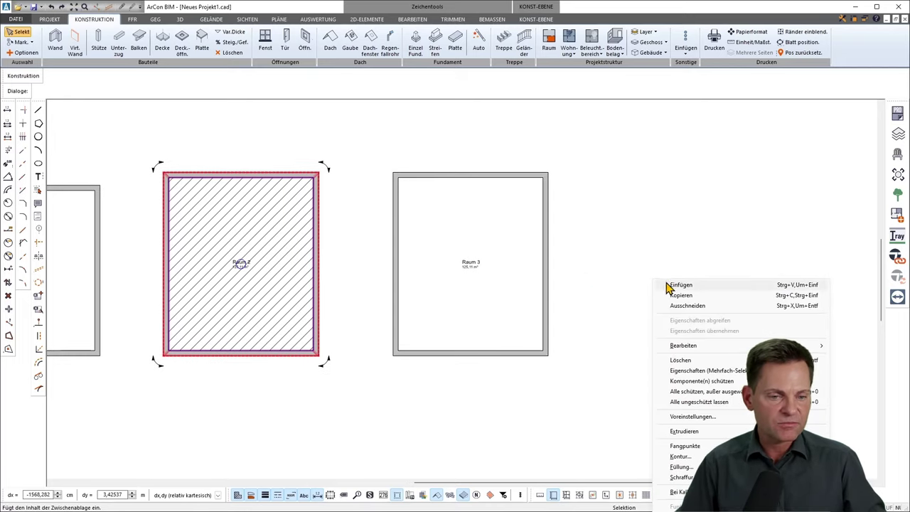
pyautogui.click(672, 286)
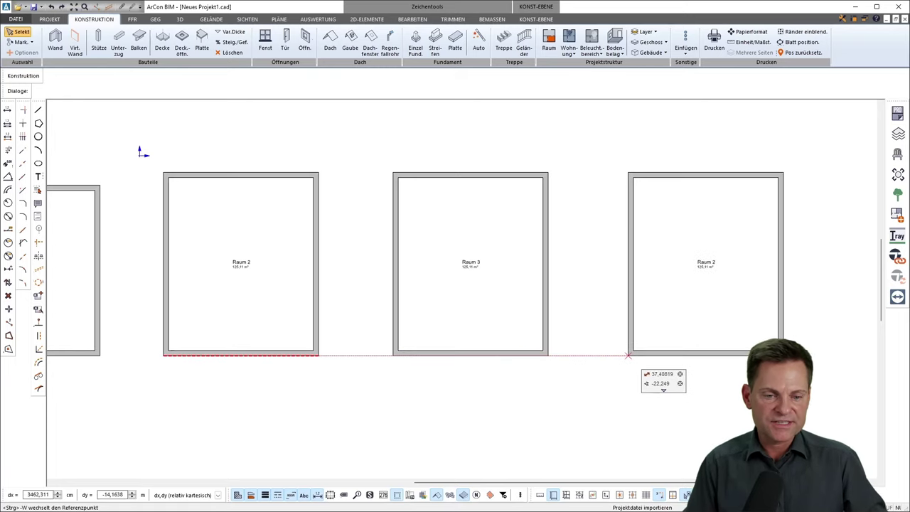
pyautogui.click(613, 353)
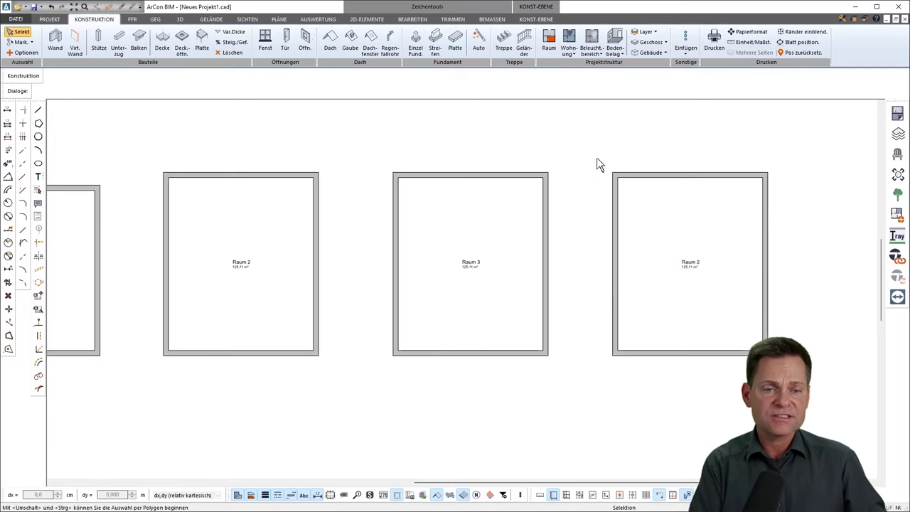
# Delete the pasted Raum 2 copy and its leftover room label.
pyautogui.moveTo(594, 150); pyautogui.dragTo(773, 395)
pyautogui.press('Delete')
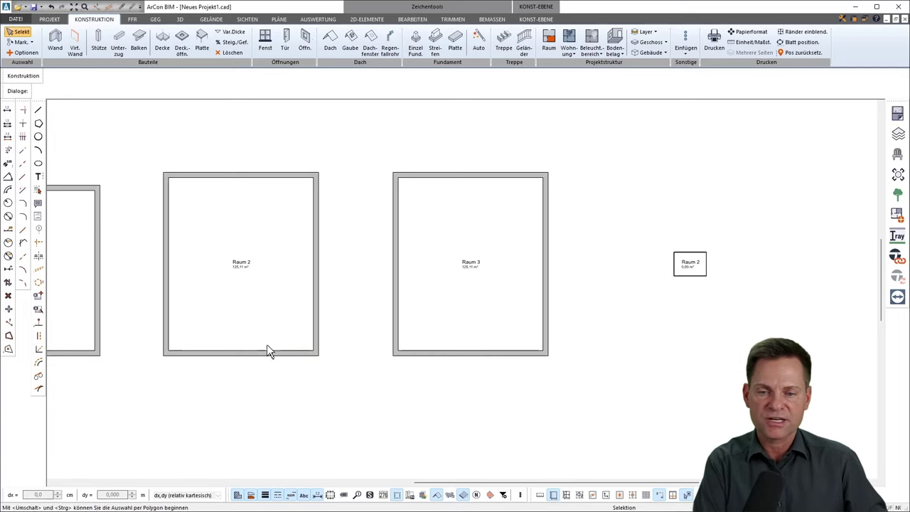
pyautogui.moveTo(244, 410); pyautogui.dragTo(351, 409, button='middle')
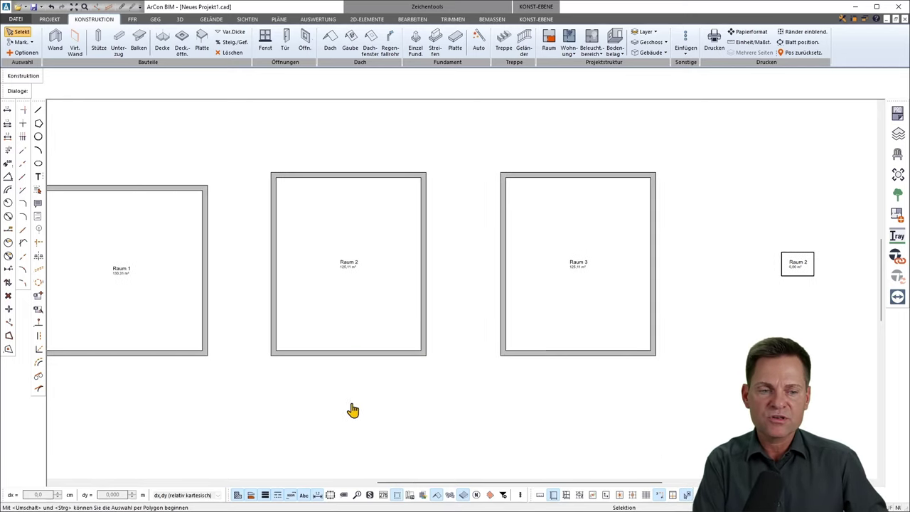
pyautogui.click(806, 269)
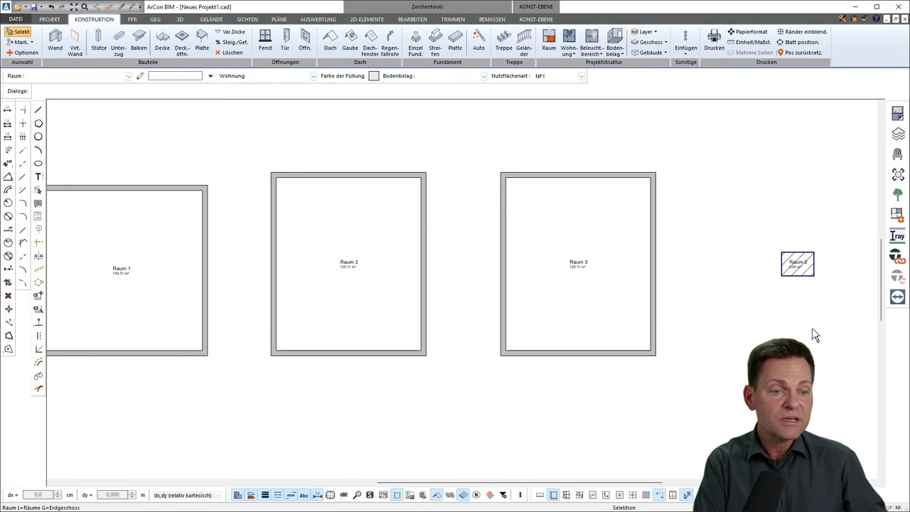
pyautogui.press('Delete')
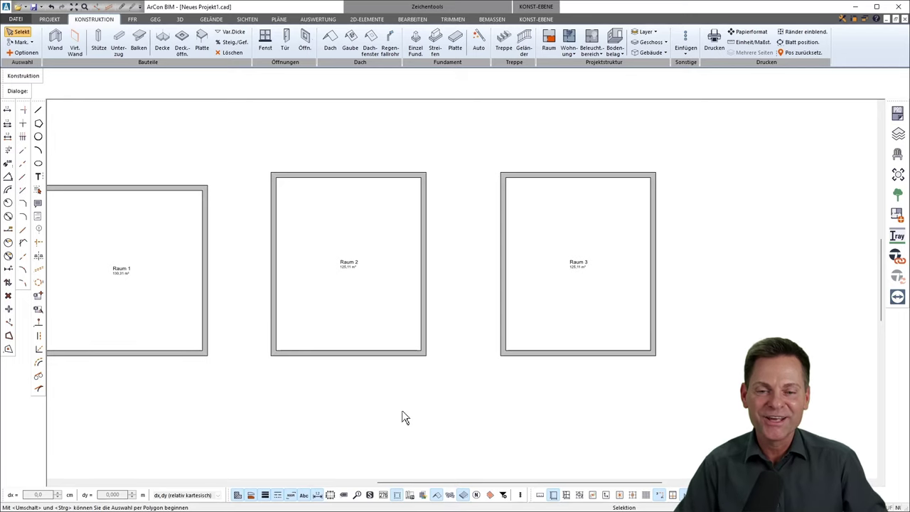
# Delete Raum 1's walls and its leftover room, then centre the two remaining rooms.
pyautogui.moveTo(325, 400); pyautogui.dragTo(417, 405, button='middle')
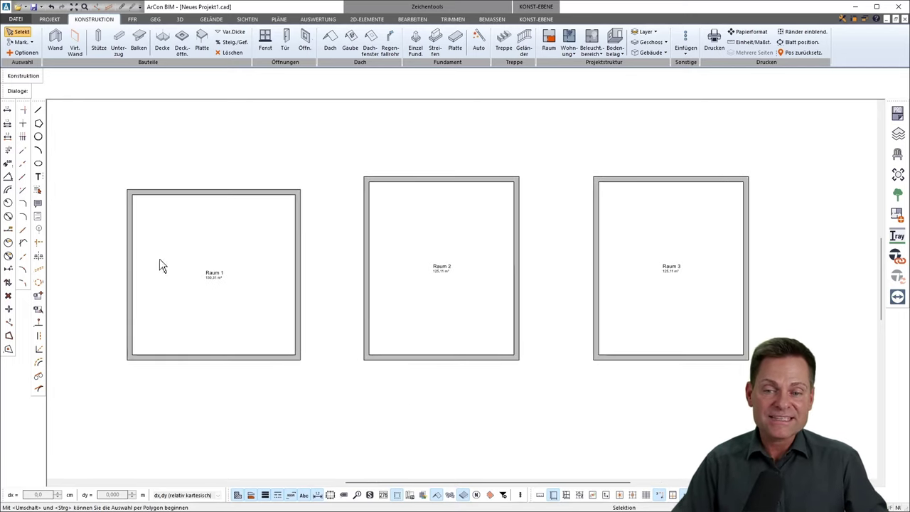
pyautogui.moveTo(95, 146); pyautogui.dragTo(331, 416)
pyautogui.press('Delete')
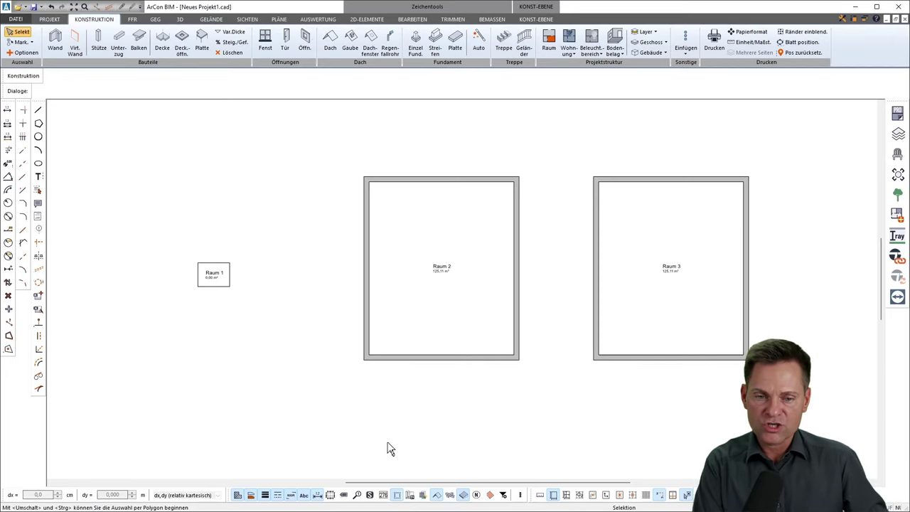
pyautogui.click(217, 279)
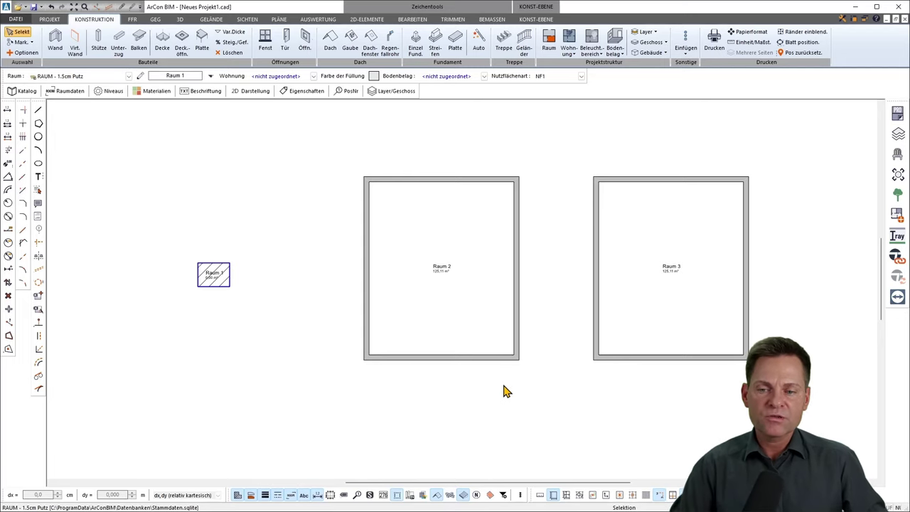
pyautogui.press('Delete')
pyautogui.moveTo(518, 393); pyautogui.dragTo(407, 388, button='middle')
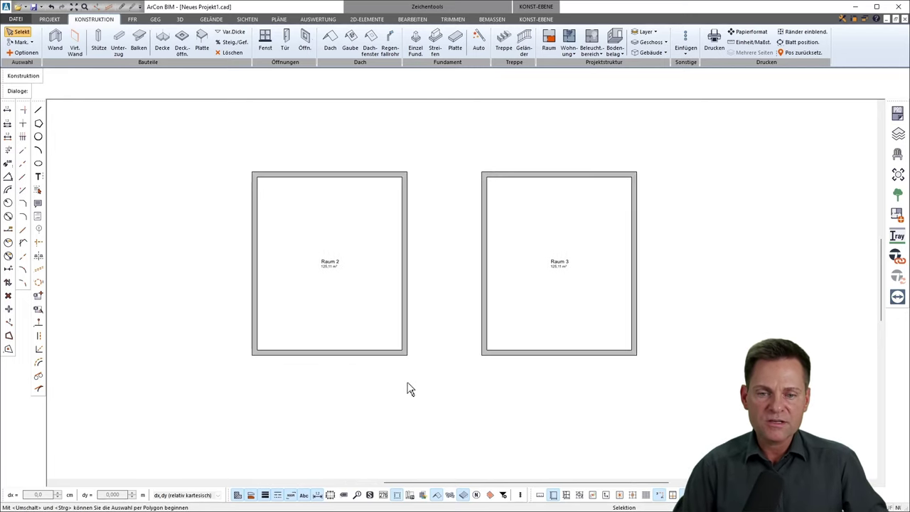
pyautogui.scroll(1, 451, 315)
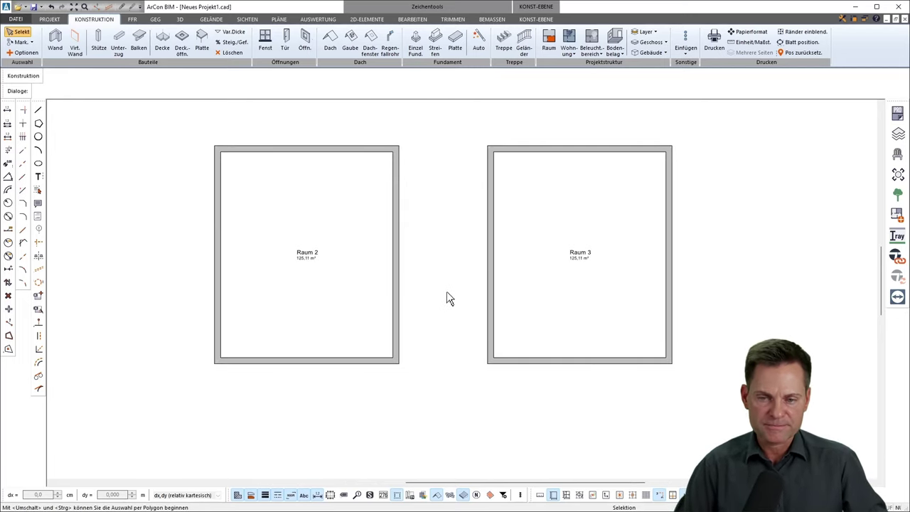
pyautogui.click(56, 44)
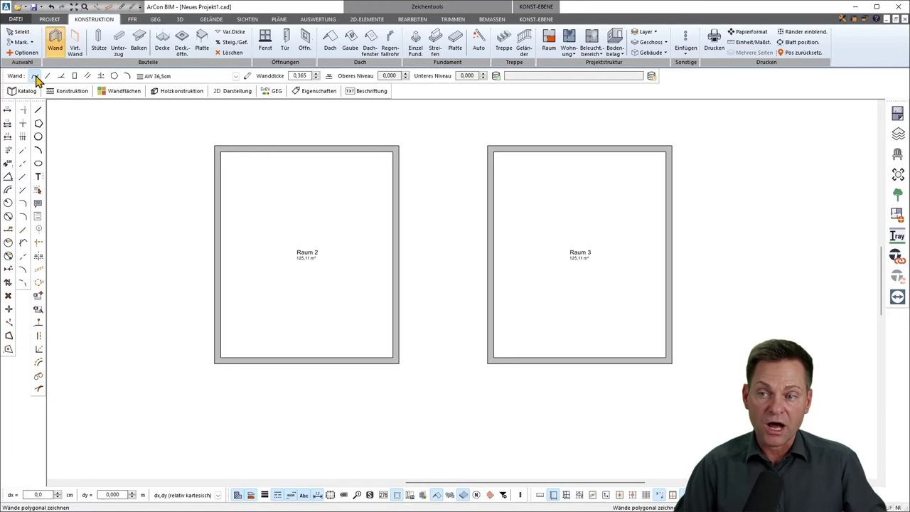
pyautogui.click(27, 92)
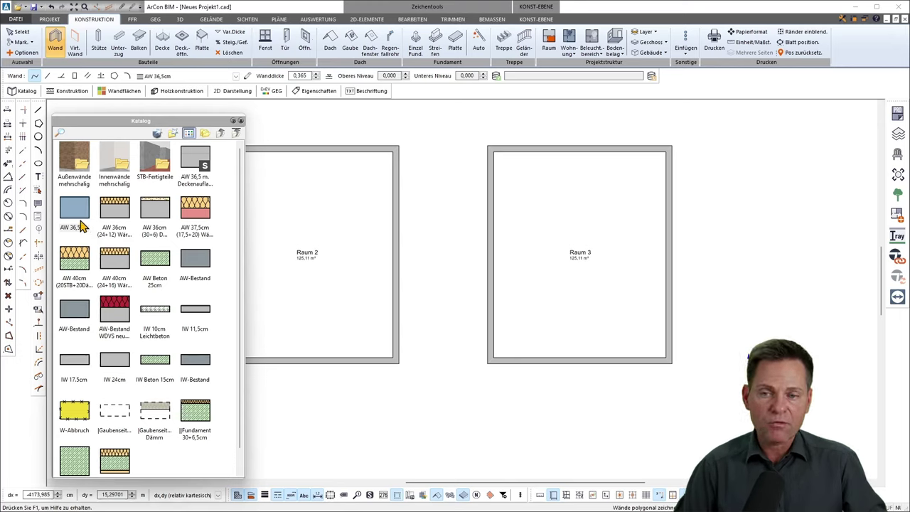
pyautogui.click(240, 121)
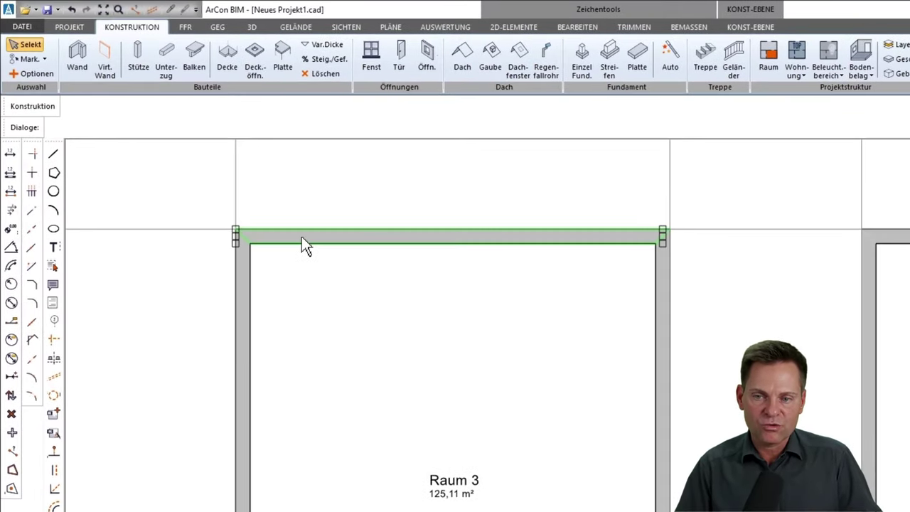
# Change Raum 3's top wall to the AWM1 Luftsch+Dämmung wall type, 0,450 m thick.
pyautogui.click(302, 236)
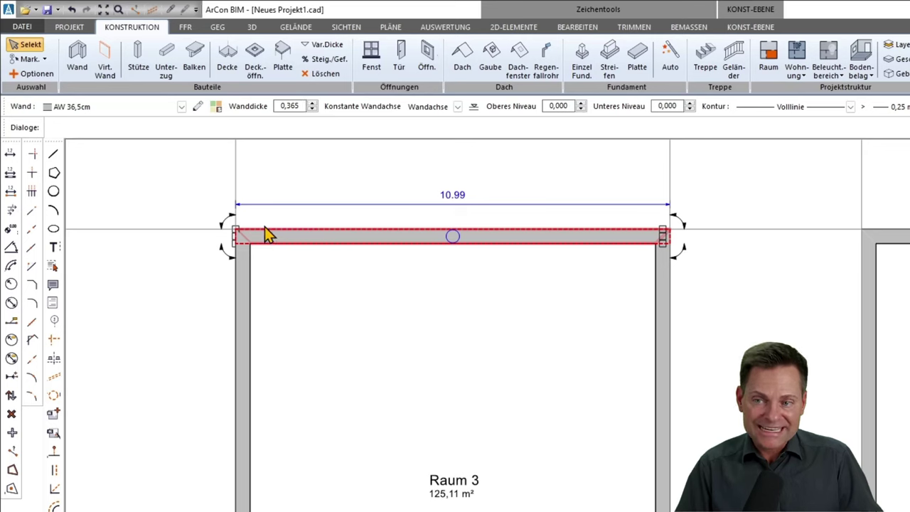
pyautogui.click(181, 106)
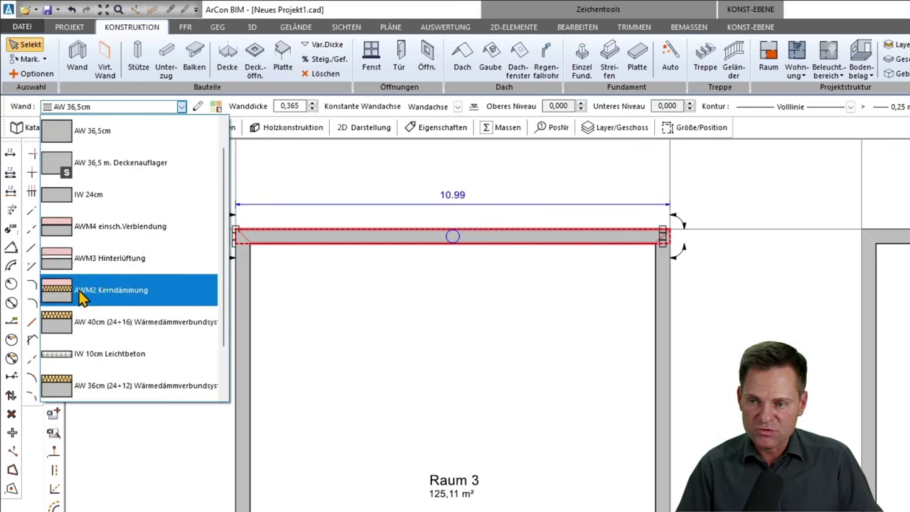
pyautogui.scroll(1, 89, 263)
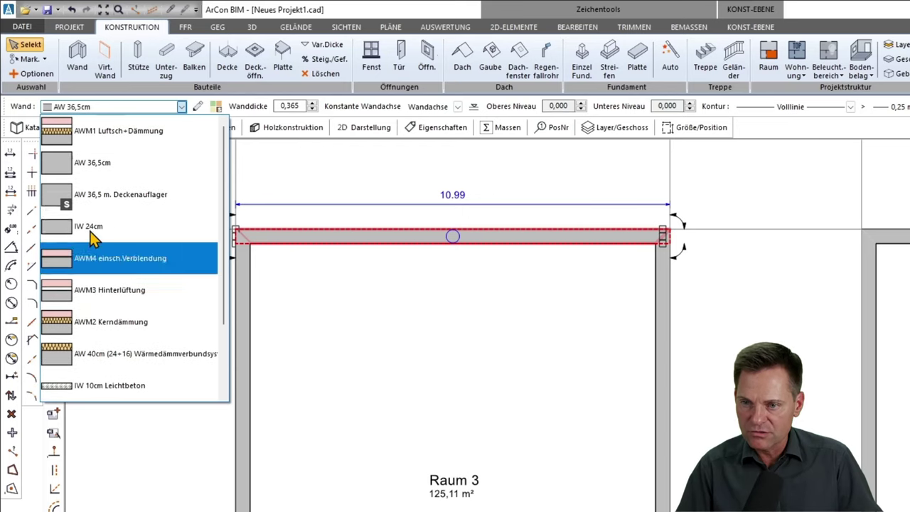
pyautogui.click(116, 142)
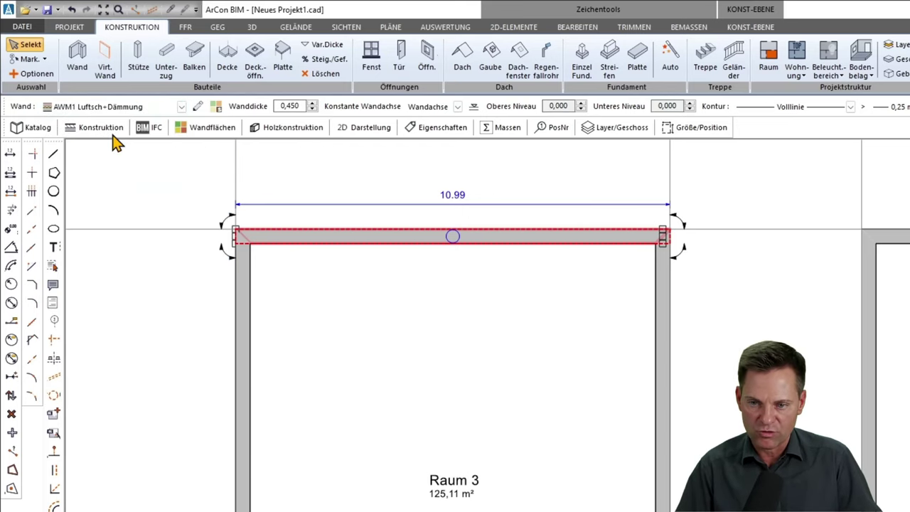
# Zoom in to inspect the layers of the 10.99 m insulated top wall, then deselect it.
pyautogui.scroll(2, 249, 248)
pyautogui.scroll(3, 245, 249)
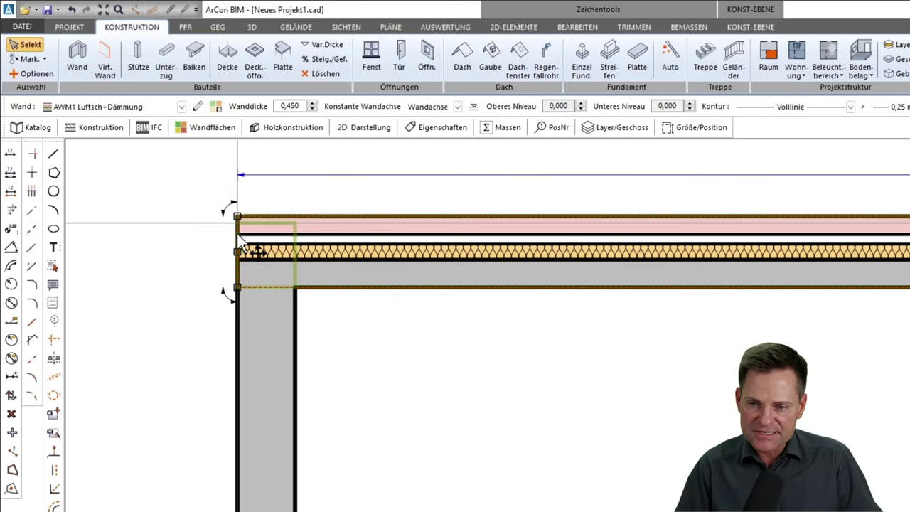
pyautogui.scroll(1, 240, 241)
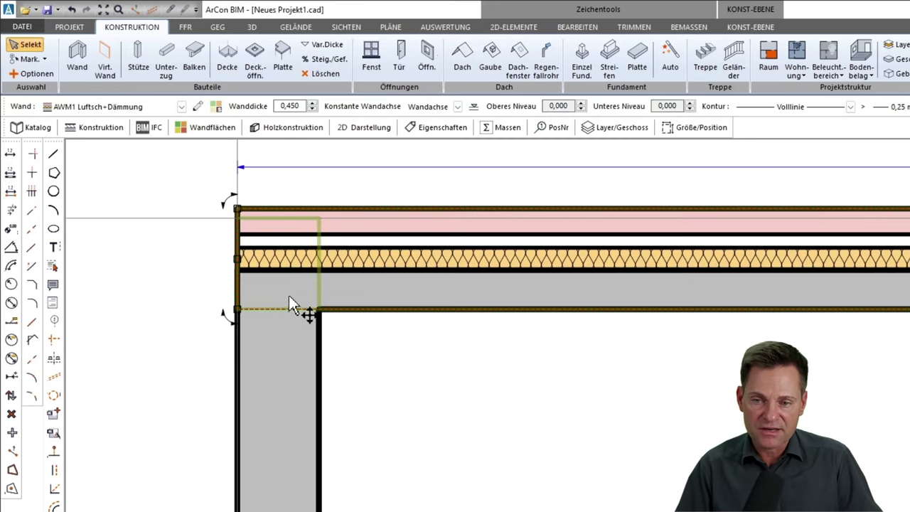
pyautogui.click(316, 313)
pyautogui.scroll(-1, 536, 427)
pyautogui.scroll(-1, 583, 462)
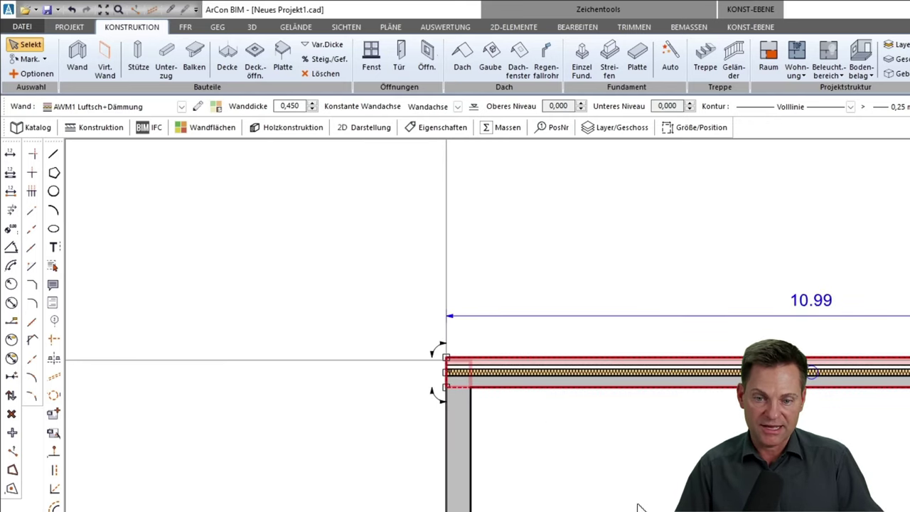
pyautogui.scroll(-1, 611, 503)
pyautogui.moveTo(590, 503); pyautogui.dragTo(549, 462, button='middle')
pyautogui.scroll(-1, 569, 497)
pyautogui.moveTo(575, 508); pyautogui.dragTo(558, 434, button='middle')
pyautogui.scroll(-1, 559, 434)
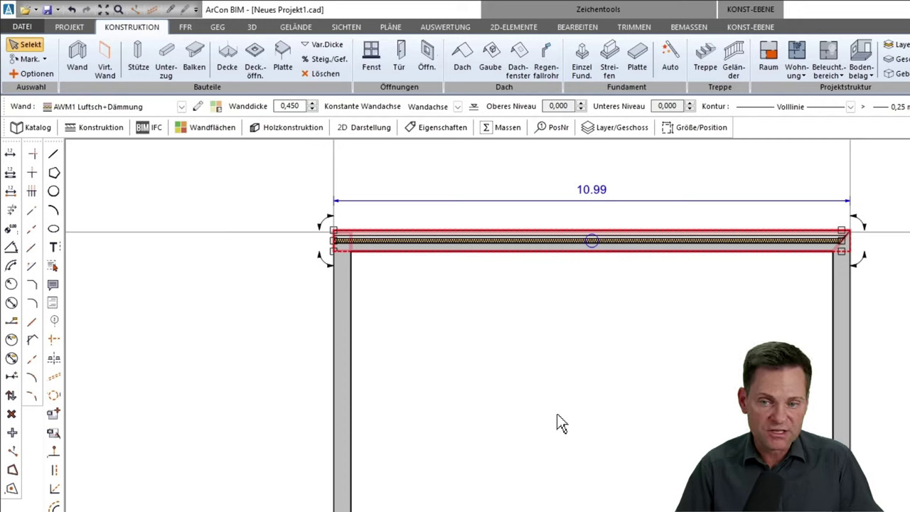
pyautogui.click(539, 349)
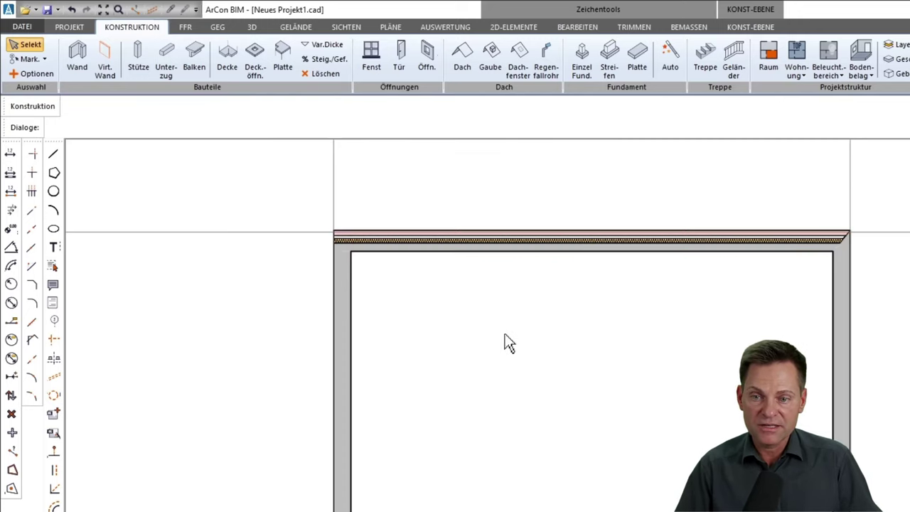
# Undo the type change, restoring the top wall to AW 36,5cm, and review its construction layers.
pyautogui.click(72, 12)
pyautogui.click(73, 13)
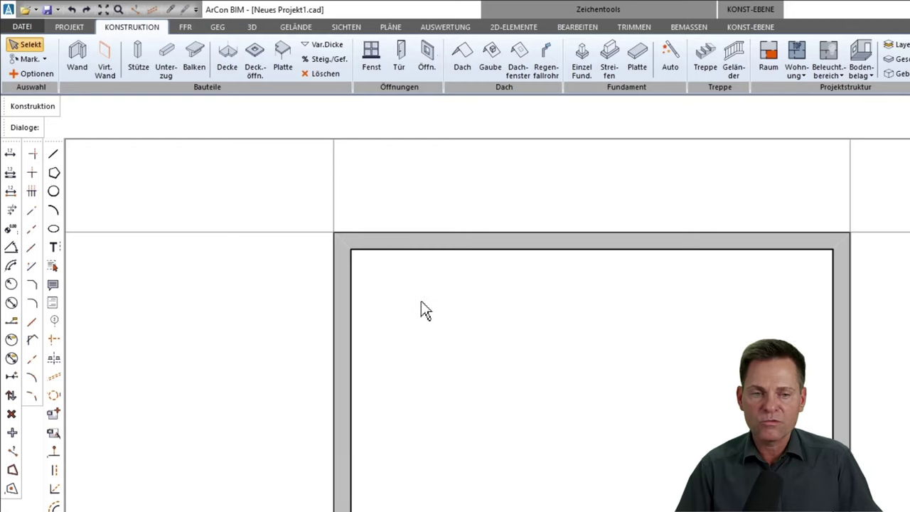
pyautogui.click(405, 246)
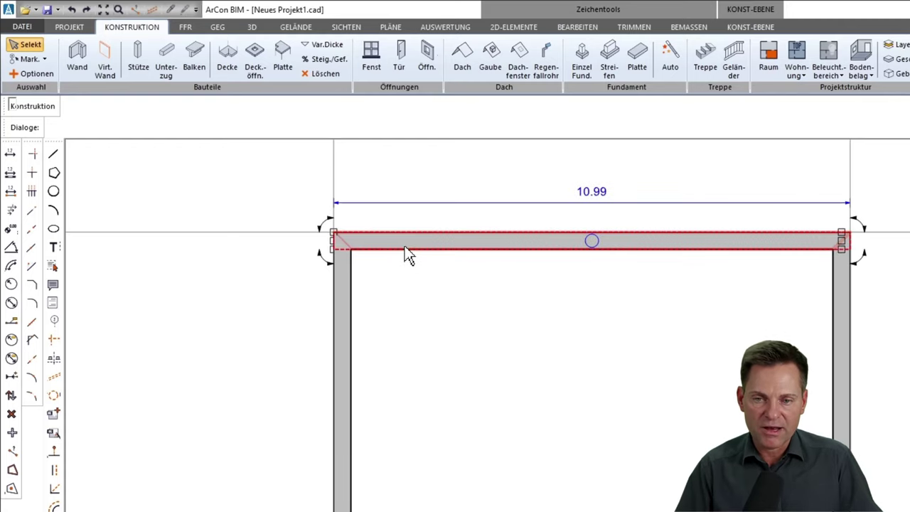
pyautogui.click(99, 132)
pyautogui.moveTo(196, 282); pyautogui.dragTo(144, 190)
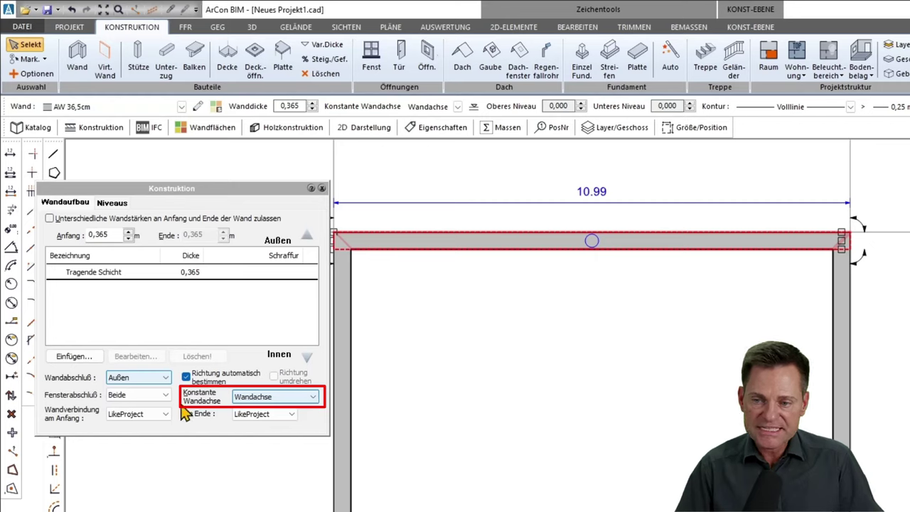
pyautogui.click(322, 189)
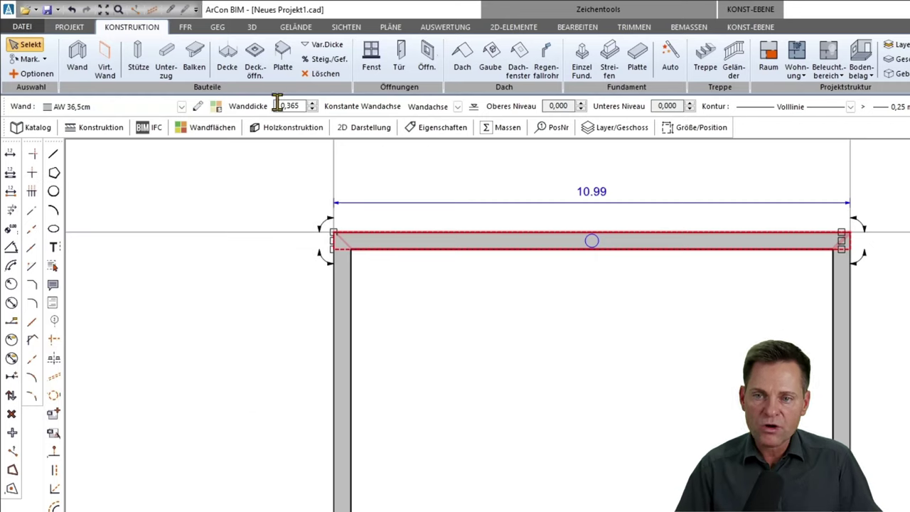
# Set the top wall's Konstante Wandachse to Außen.
pyautogui.click(458, 106)
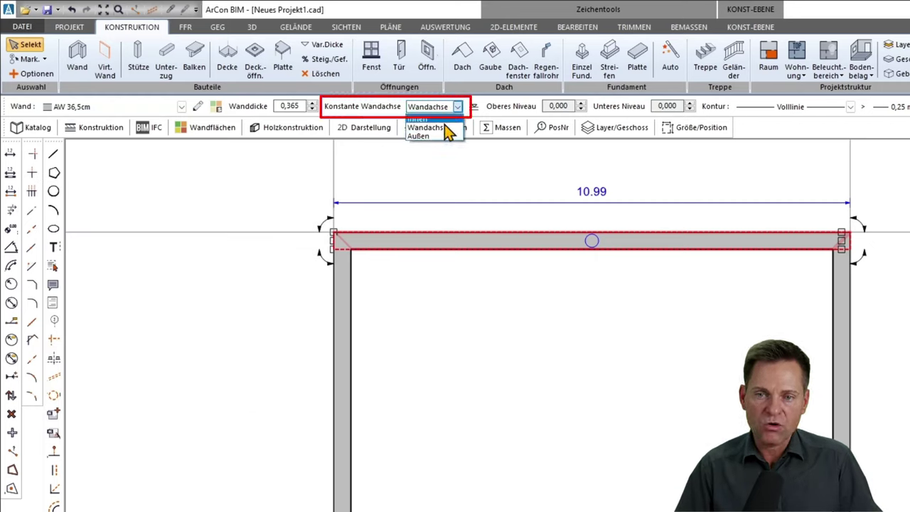
pyautogui.click(433, 127)
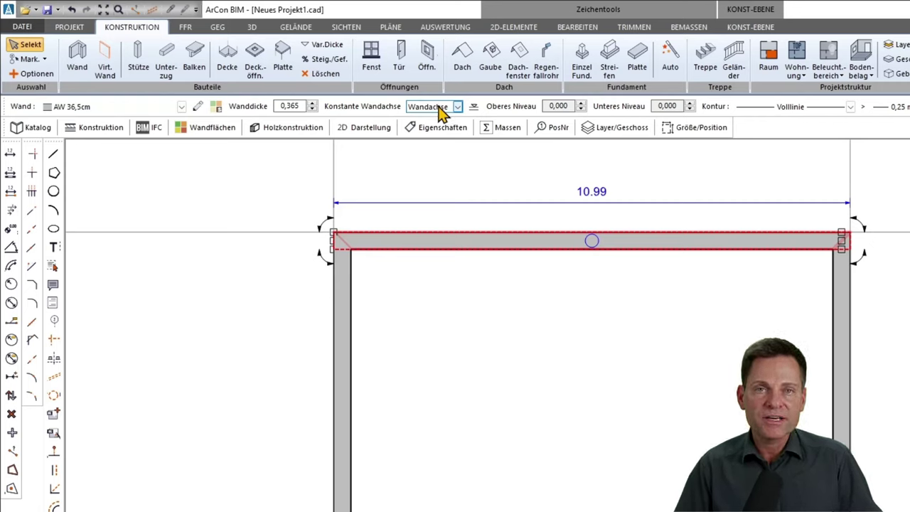
pyautogui.click(438, 108)
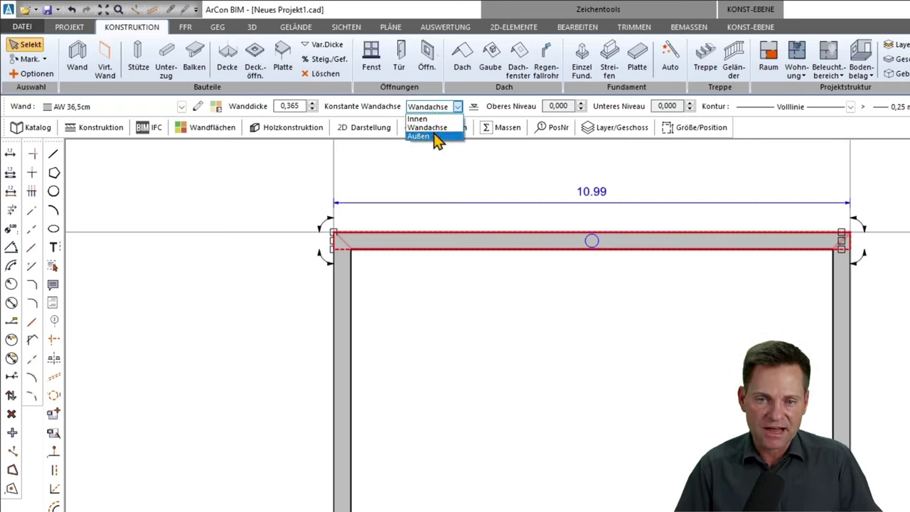
pyautogui.click(435, 136)
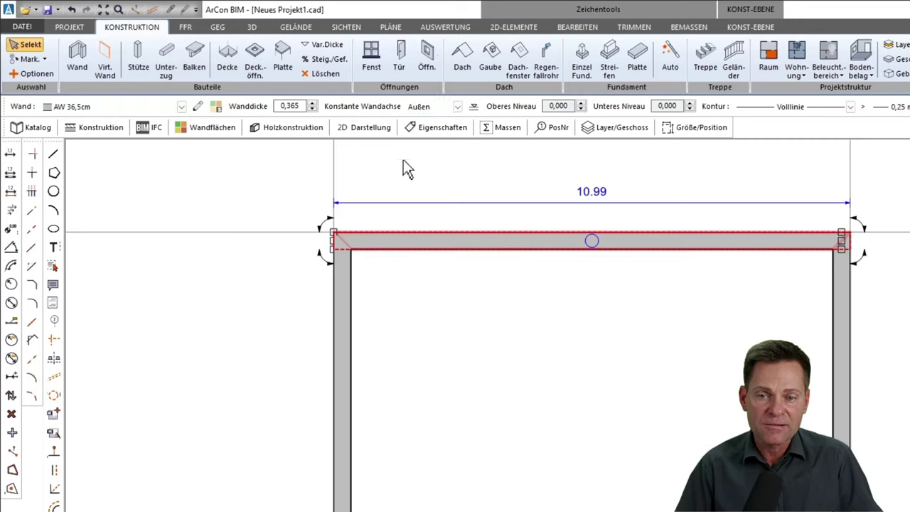
# With the axis at Außen, switch the top wall to AWM1 Luftsch+Dämmung, 0,450 m thick.
pyautogui.click(442, 107)
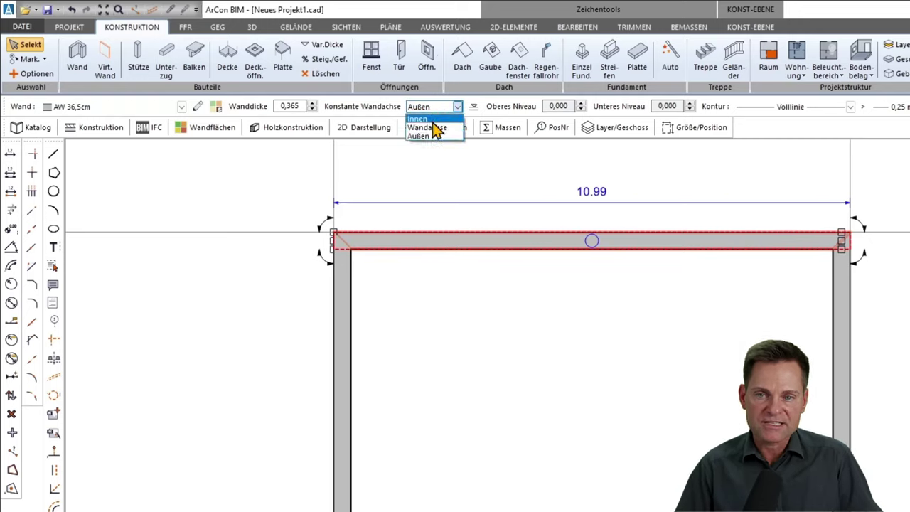
pyautogui.click(432, 138)
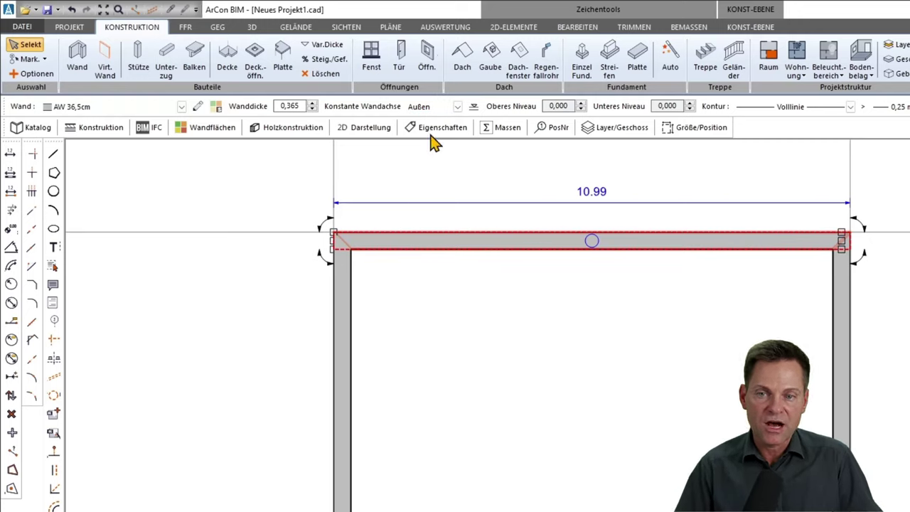
pyautogui.click(182, 106)
pyautogui.scroll(1, 105, 162)
pyautogui.click(100, 131)
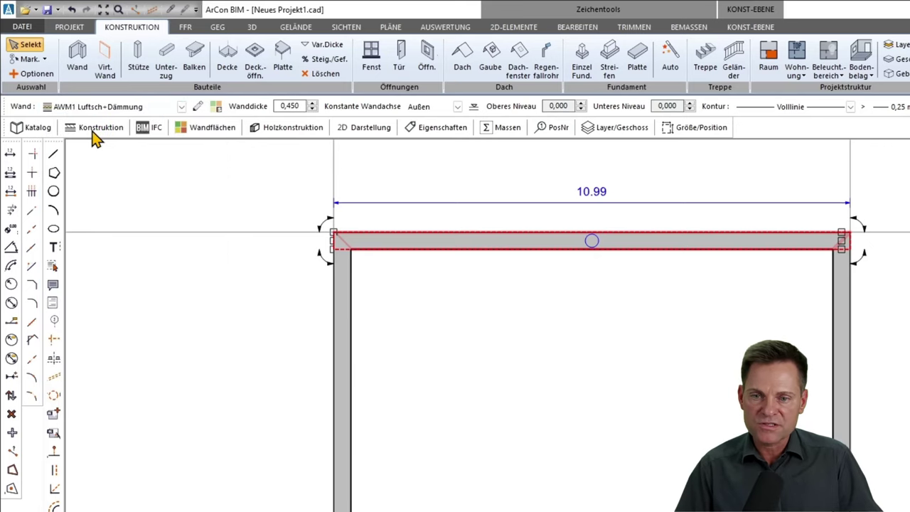
# Check the inward-grown wall, with Raum 1 now 124,24 m², then deselect it.
pyautogui.scroll(2, 344, 252)
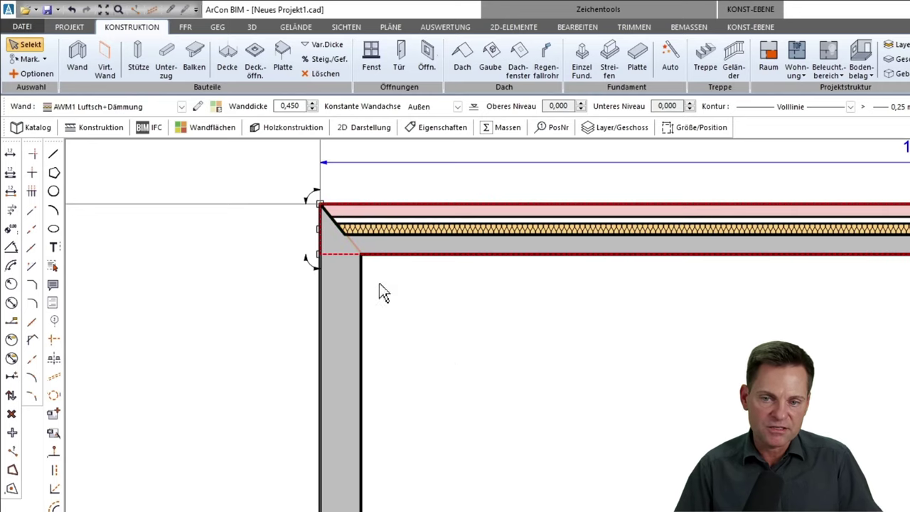
pyautogui.scroll(-2, 450, 368)
pyautogui.scroll(-1, 538, 439)
pyautogui.moveTo(545, 470); pyautogui.dragTo(480, 341, button='middle')
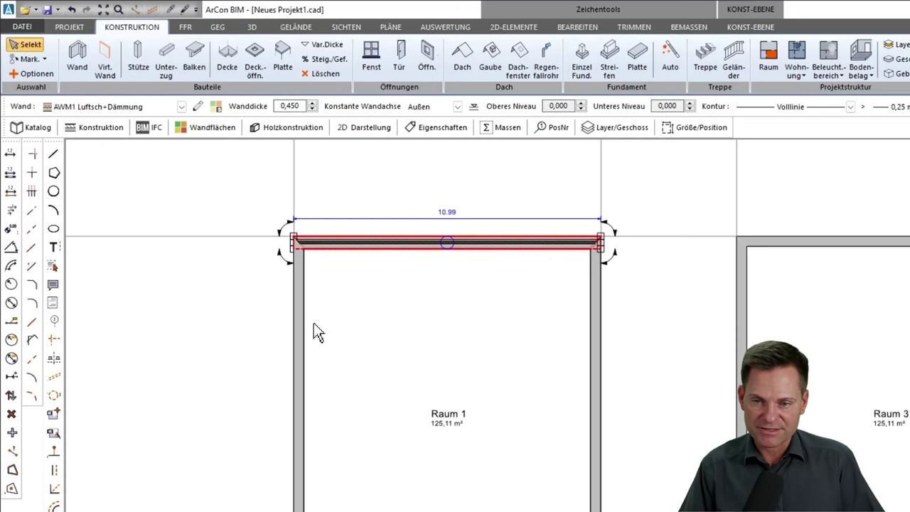
pyautogui.press('Escape')
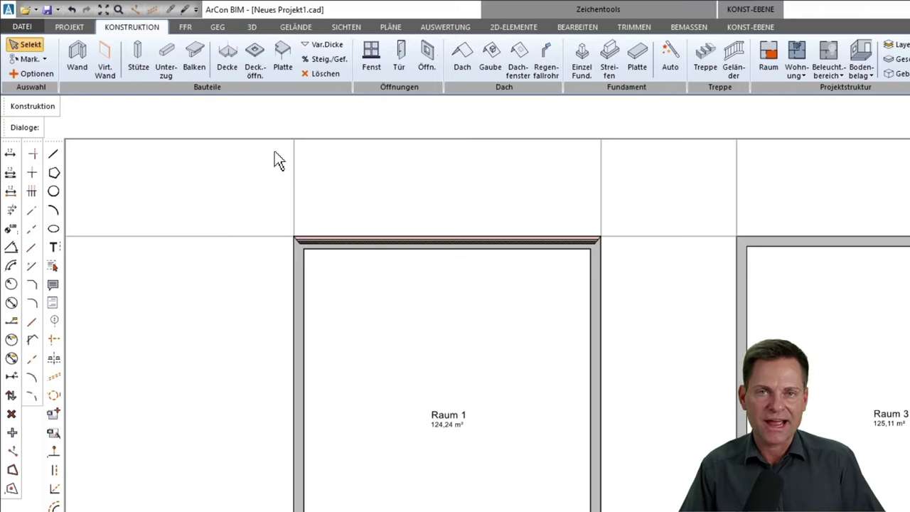
# Pick up the top wall's properties with Wandstärke and Wandaufbau ticked for transfer.
pyautogui.press('w')
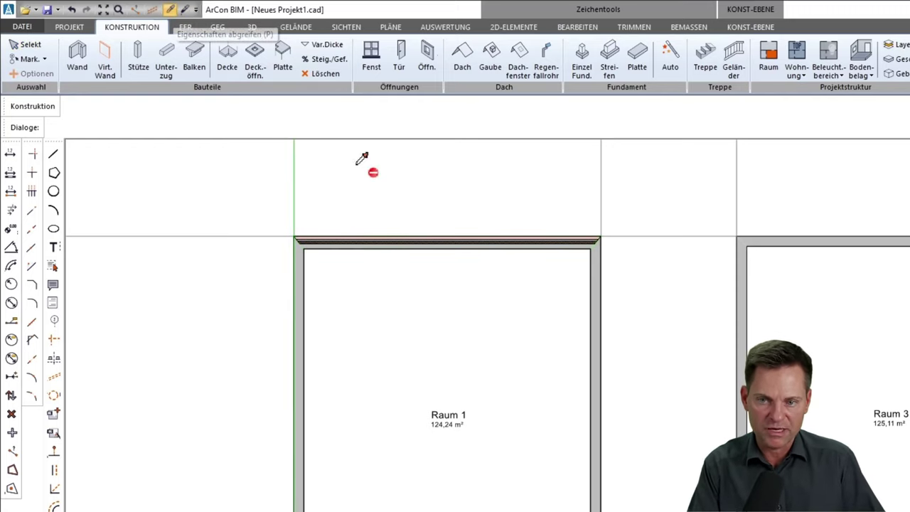
pyautogui.click(427, 236)
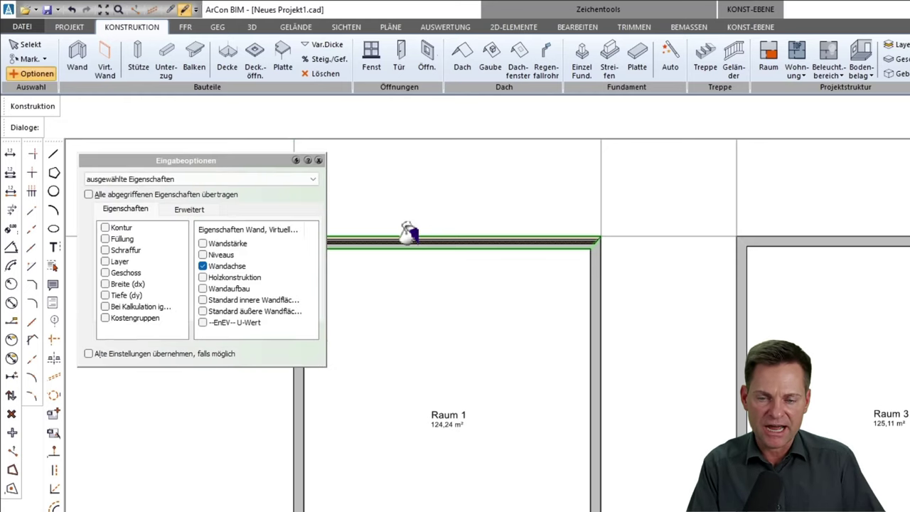
pyautogui.moveTo(196, 164); pyautogui.dragTo(157, 143)
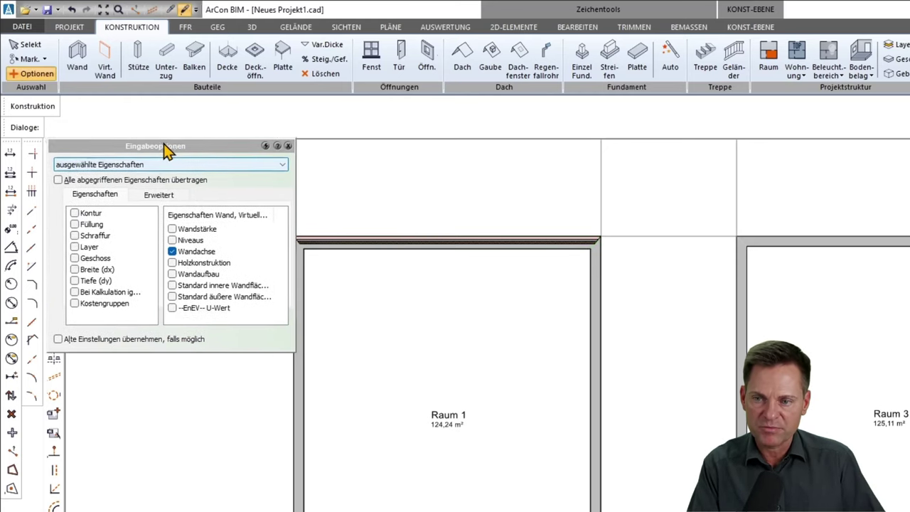
pyautogui.click(169, 225)
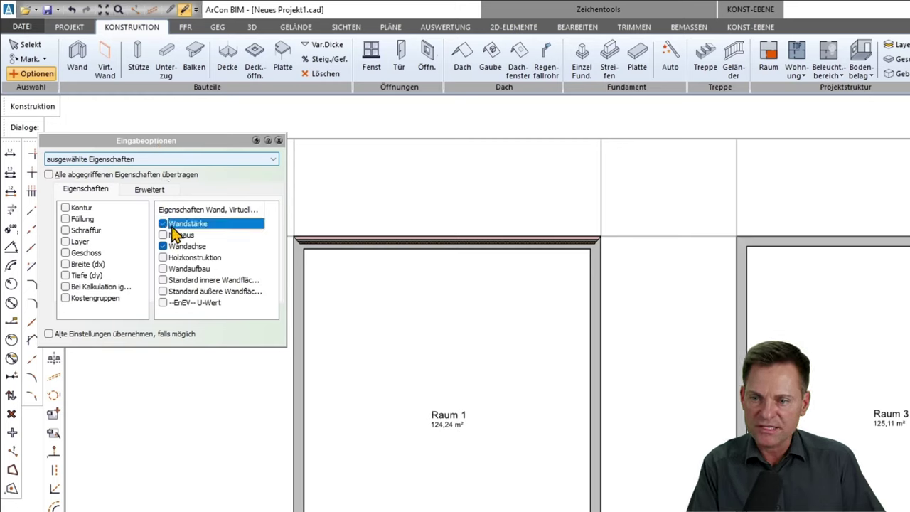
pyautogui.click(164, 269)
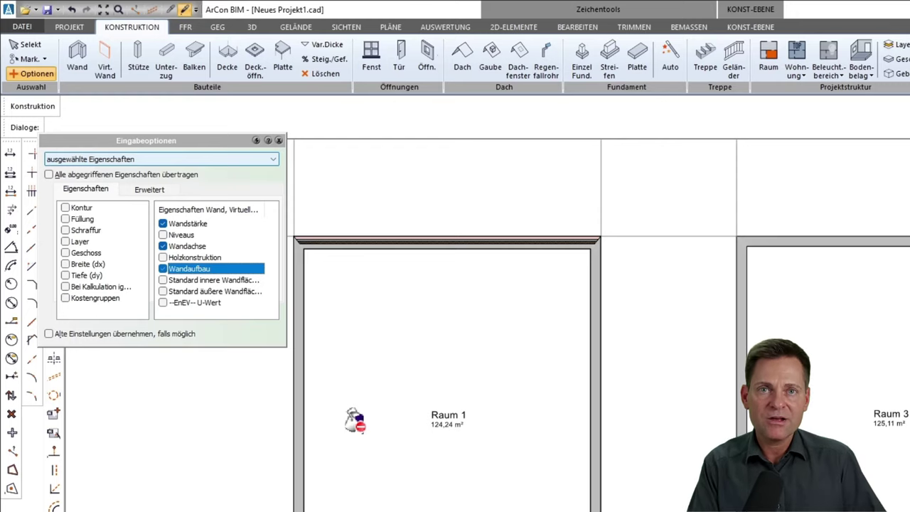
# Apply them to Raum 1's right wall, making it 0,450 m layered and the room 123,73 m².
pyautogui.scroll(2, 596, 310)
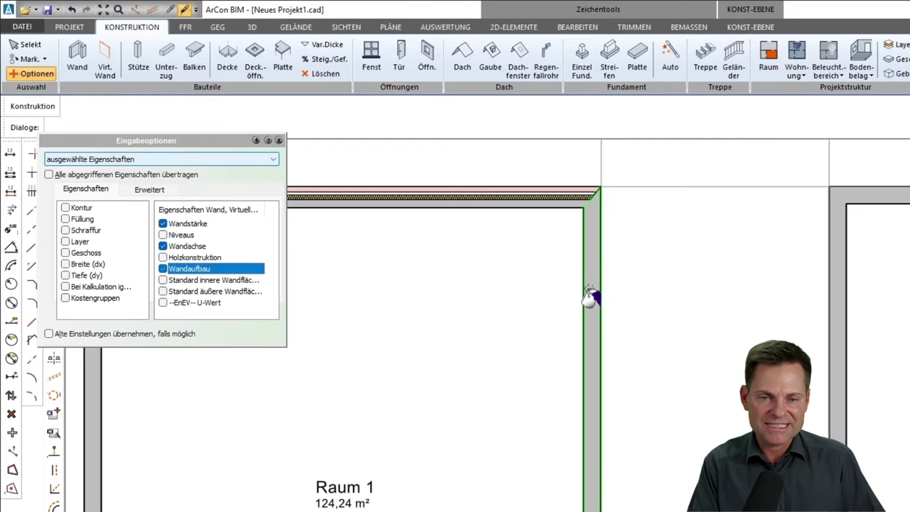
pyautogui.scroll(2, 587, 284)
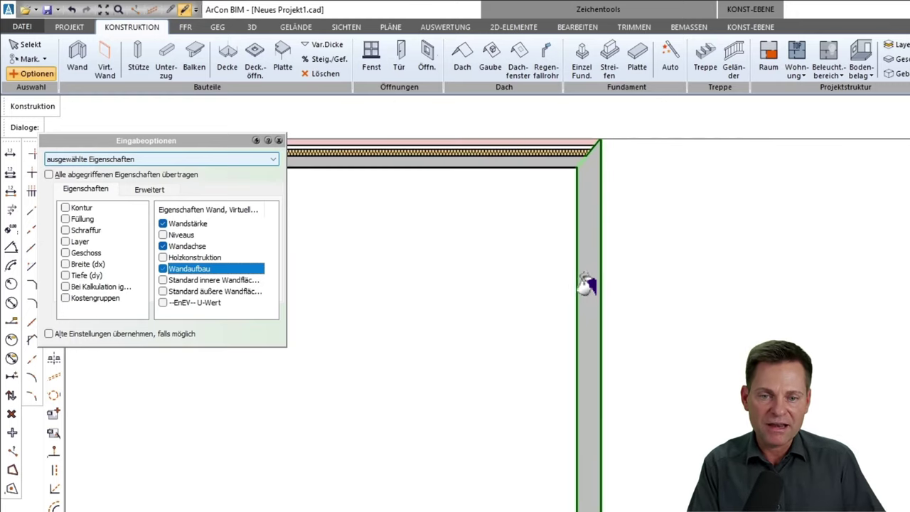
pyautogui.click(579, 234)
pyautogui.moveTo(573, 258); pyautogui.dragTo(574, 372, button='middle')
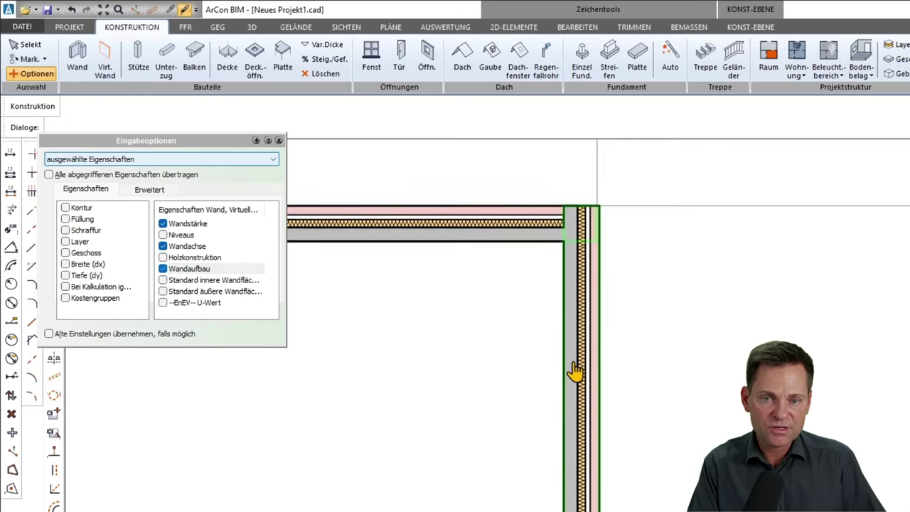
pyautogui.scroll(1, 574, 285)
pyautogui.press('Escape')
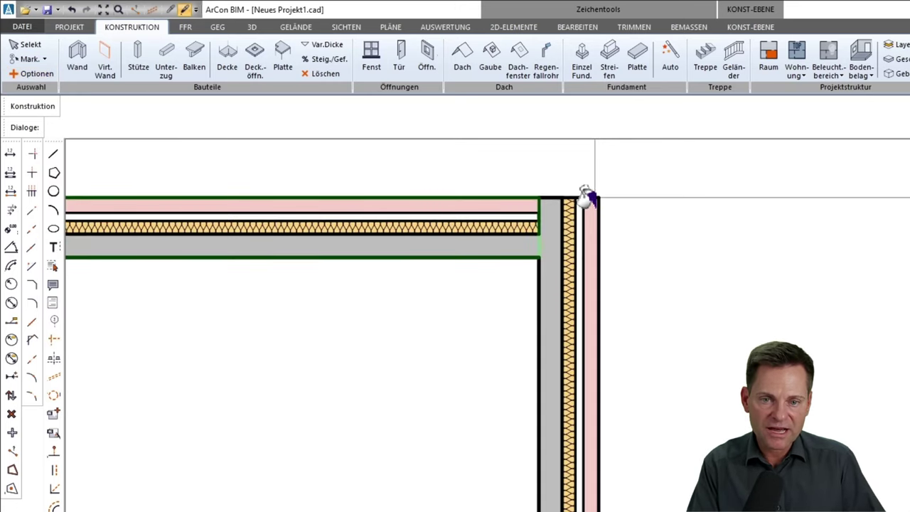
pyautogui.moveTo(562, 310); pyautogui.dragTo(543, 365, button='middle')
pyautogui.scroll(-2, 543, 343)
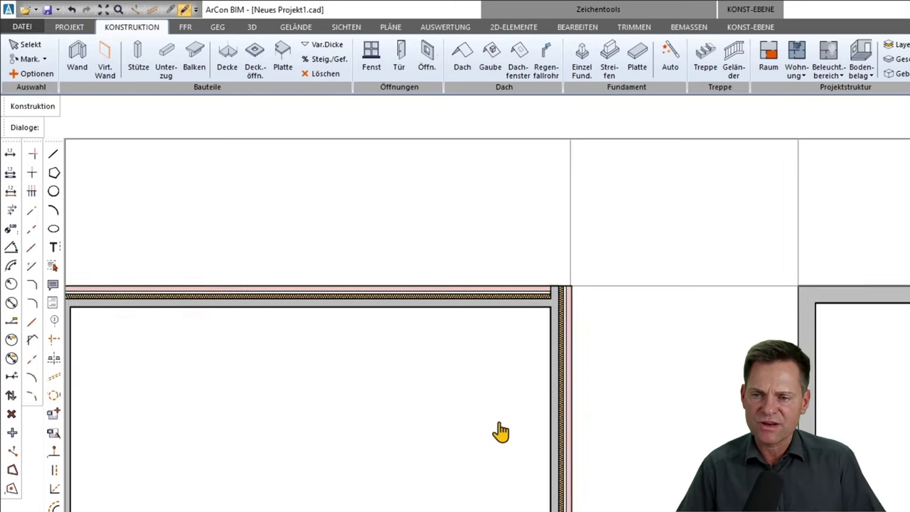
pyautogui.moveTo(498, 431); pyautogui.dragTo(544, 314, button='middle')
pyautogui.press('Escape')
# Undo the build-up transfer on Raum 1's right wall, restoring 0,365 m and 124,24 m².
pyautogui.click(627, 285)
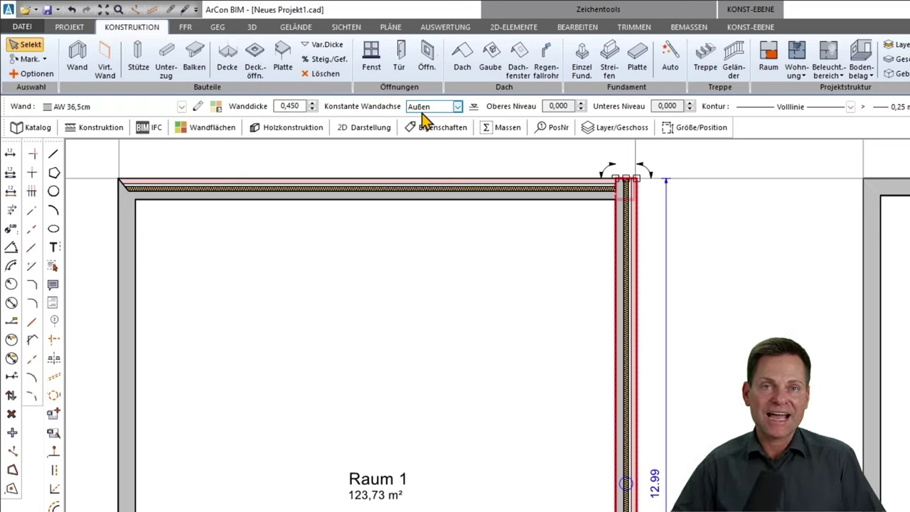
pyautogui.scroll(-1, 277, 338)
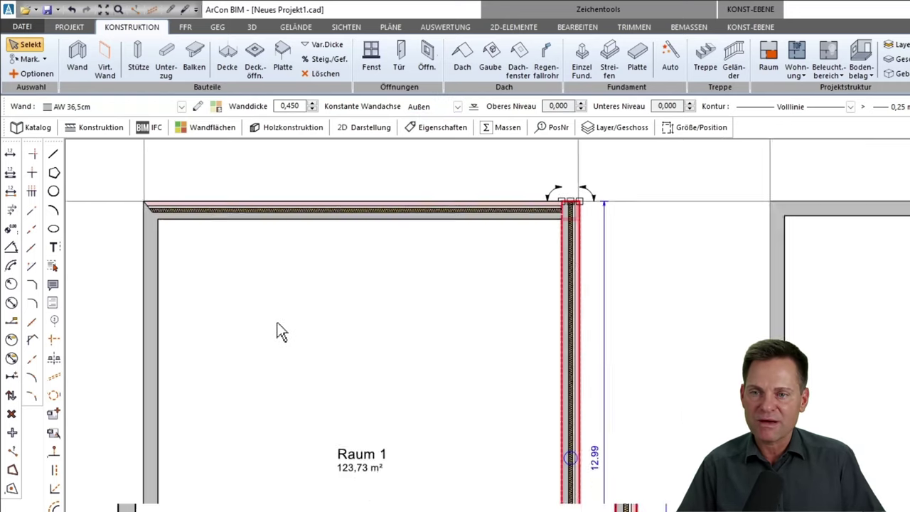
pyautogui.scroll(-1, 279, 334)
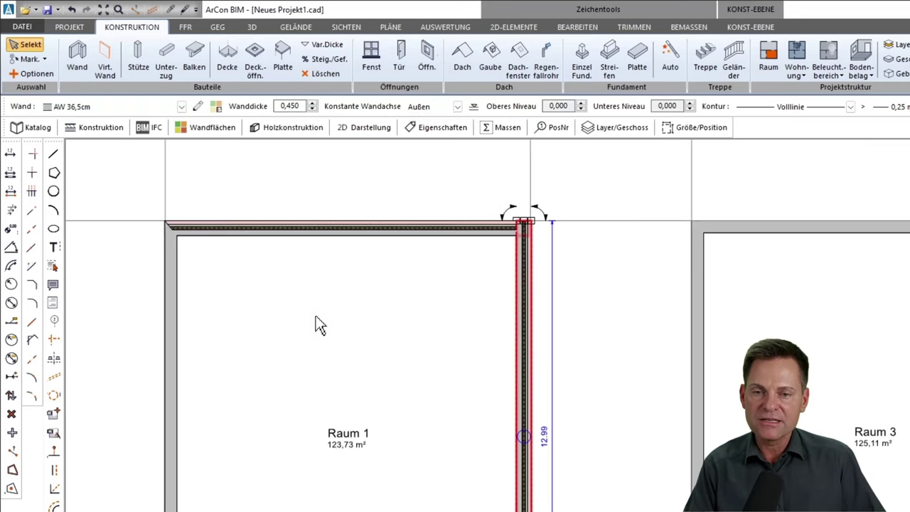
pyautogui.click(72, 10)
pyautogui.moveTo(214, 361); pyautogui.dragTo(278, 330, button='middle')
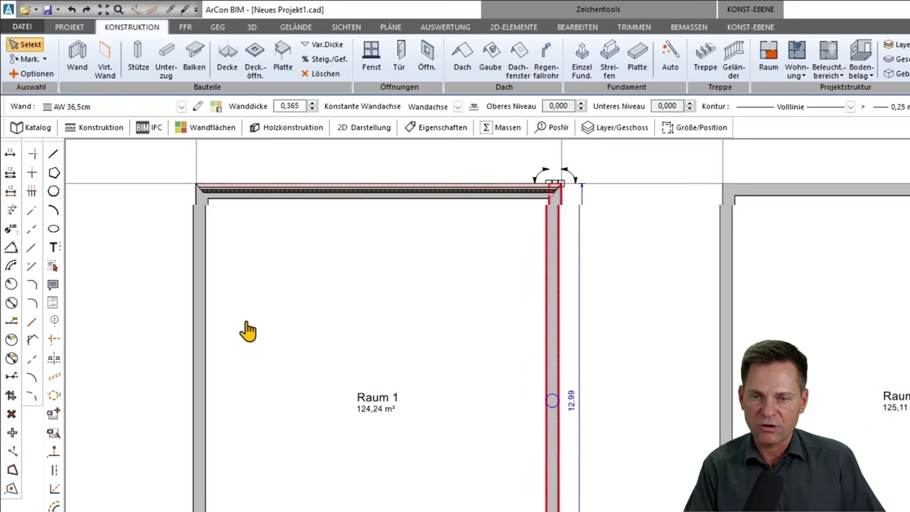
# Try picking up the top wall's properties without thickness and build-up, then inspect the top and right walls.
pyautogui.press('p')
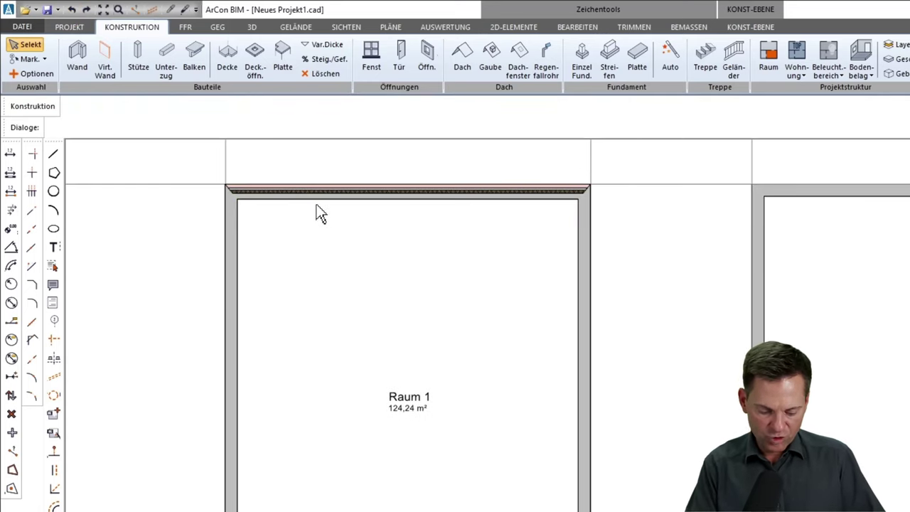
pyautogui.click(351, 189)
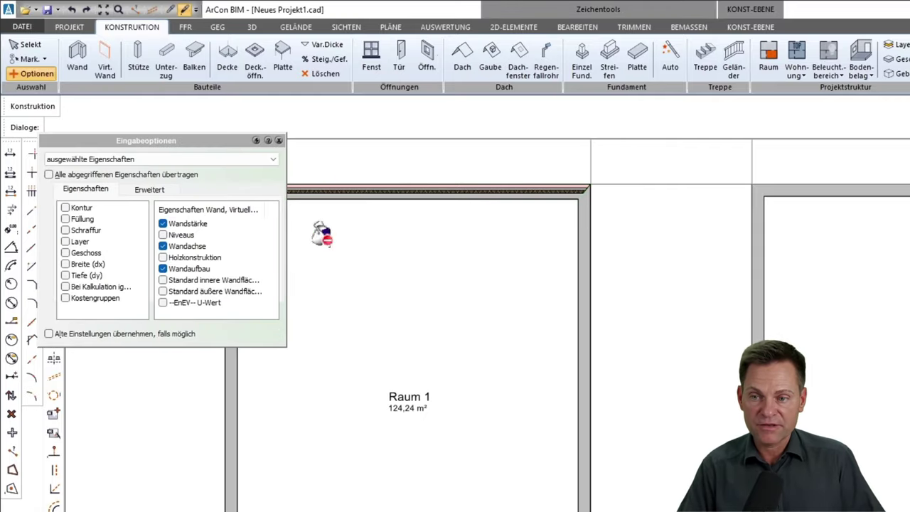
pyautogui.click(165, 224)
pyautogui.click(164, 269)
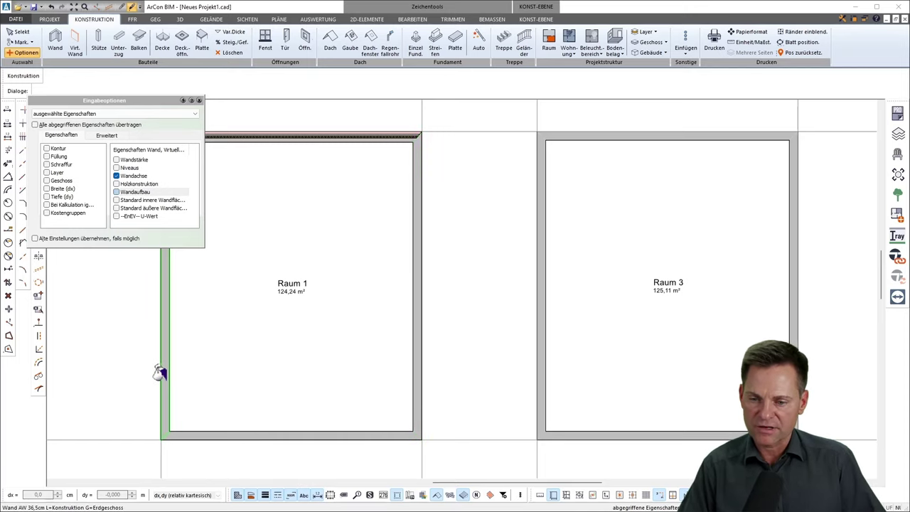
pyautogui.click(200, 100)
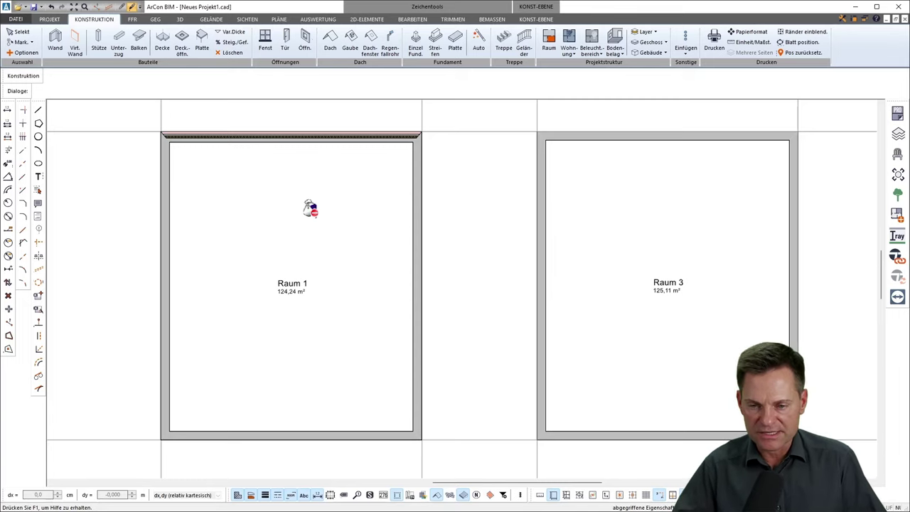
pyautogui.click(271, 135)
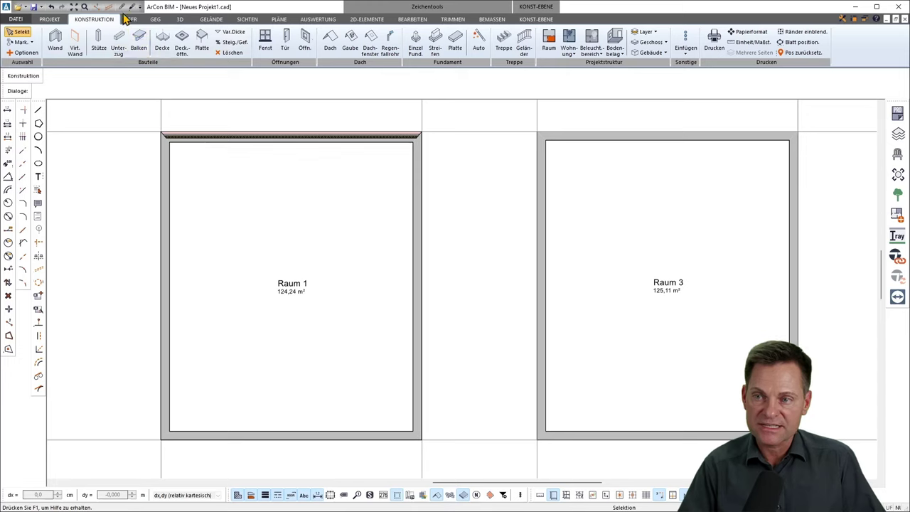
pyautogui.click(421, 219)
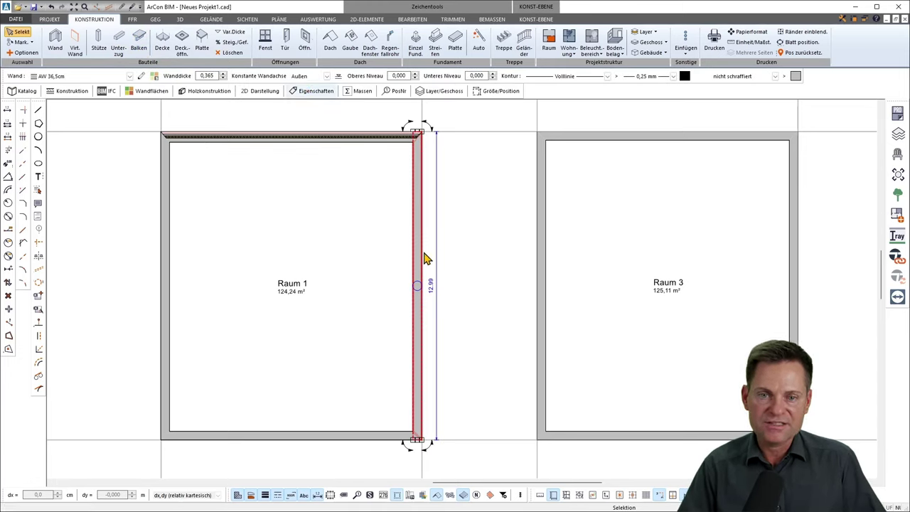
pyautogui.press('Escape')
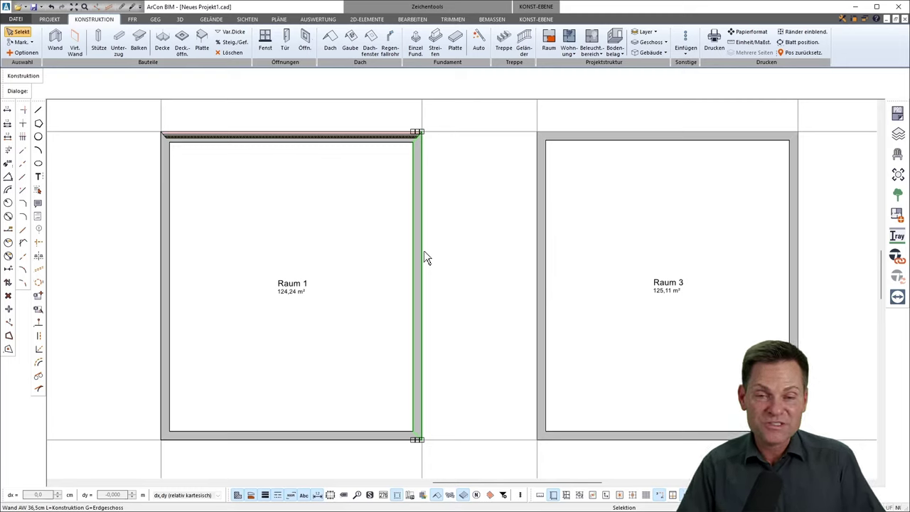
# Pick up the top wall's properties again, this time including wall thickness.
pyautogui.press('p')
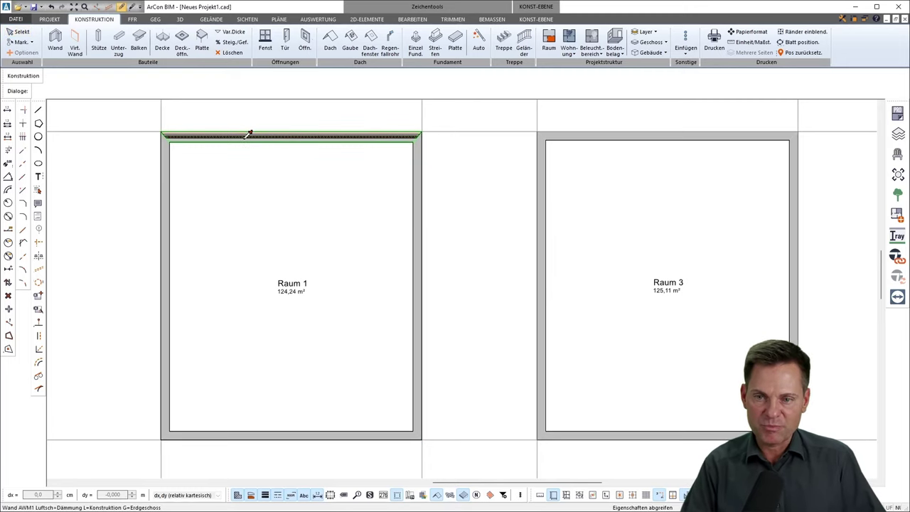
pyautogui.click(249, 133)
pyautogui.click(116, 160)
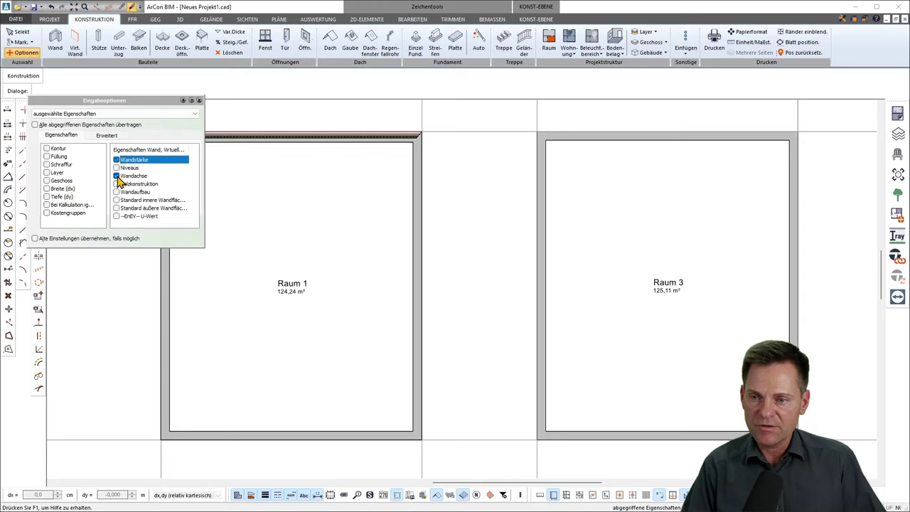
# Transfer the top wall's thickness and build-up, without its axis, to Raum 1's right, bottom and left walls.
pyautogui.click(116, 175)
pyautogui.click(116, 192)
pyautogui.click(419, 242)
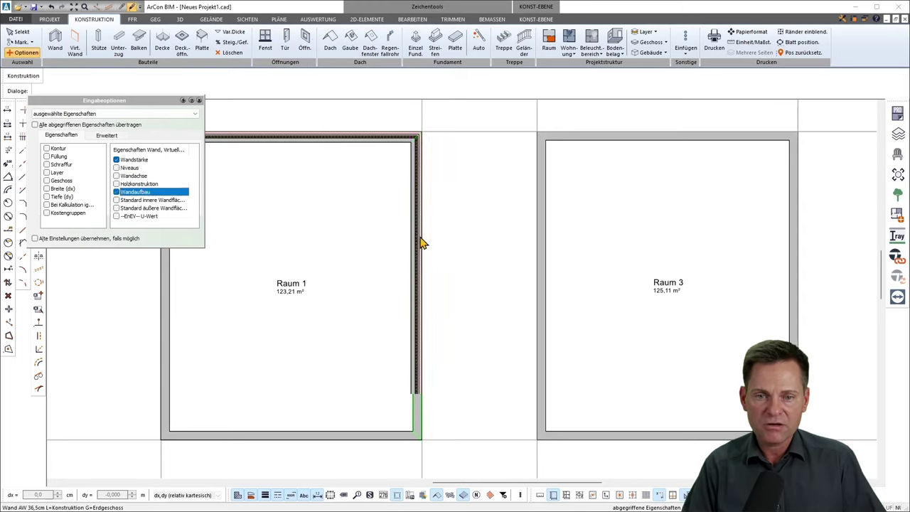
pyautogui.click(327, 427)
pyautogui.click(165, 387)
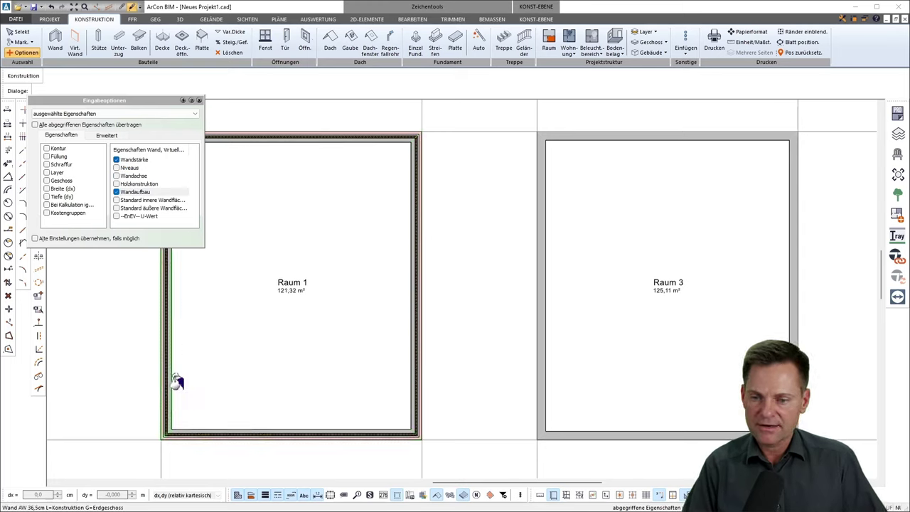
pyautogui.moveTo(315, 252); pyautogui.dragTo(400, 246, button='middle')
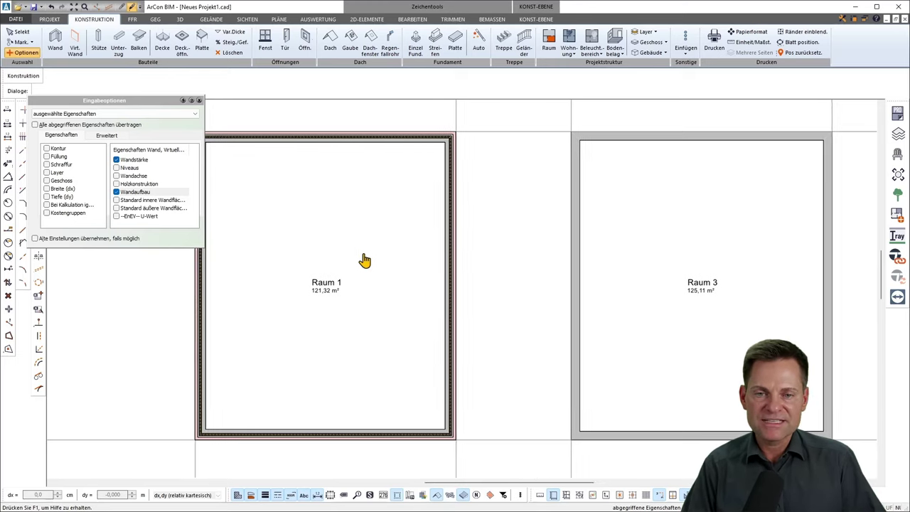
pyautogui.press('Escape')
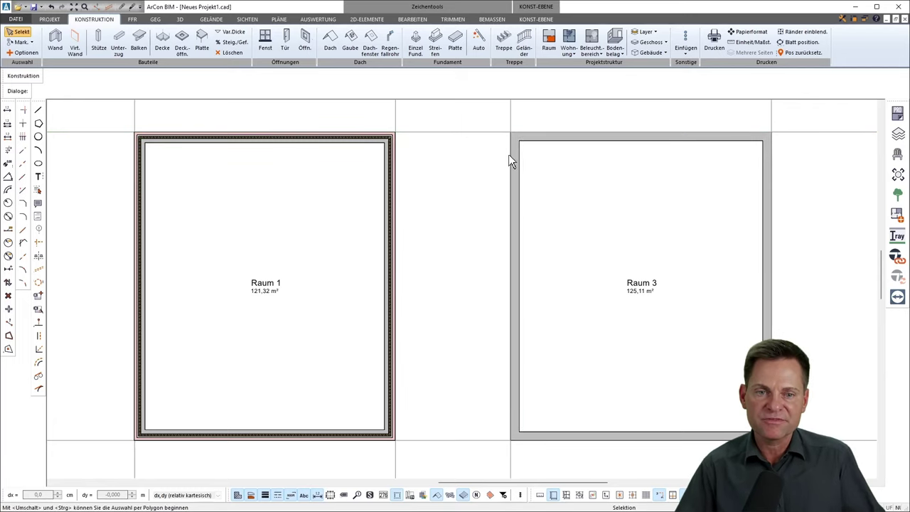
# Set Raum 3's top wall axis to Außen and its type to AW 36,5 m. Deckenauflager.
pyautogui.click(549, 135)
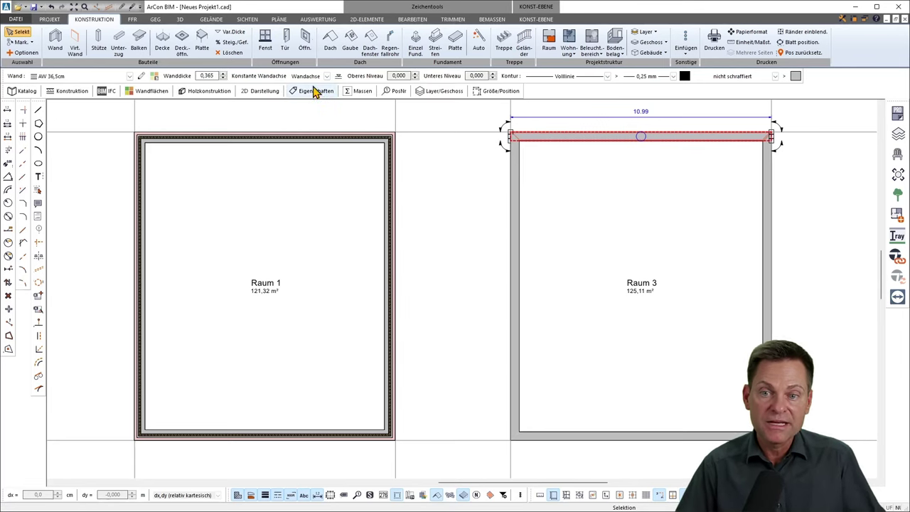
pyautogui.click(316, 78)
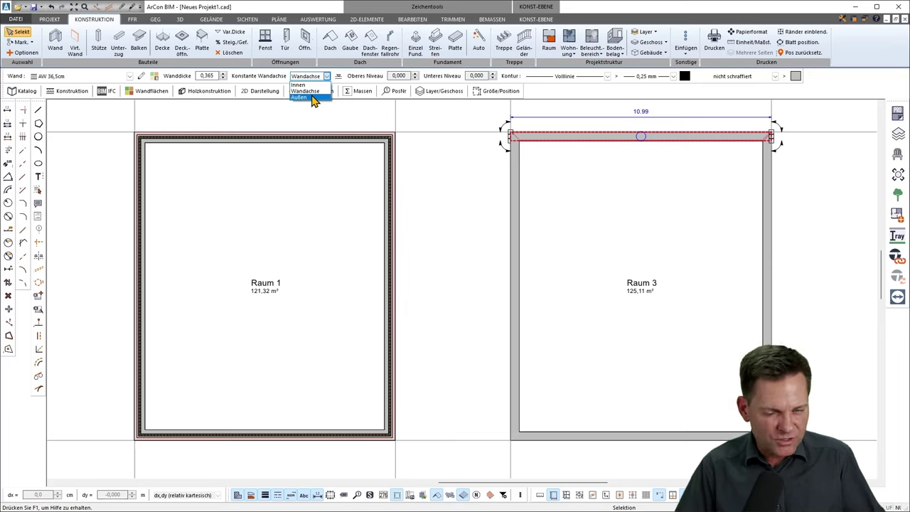
pyautogui.click(314, 98)
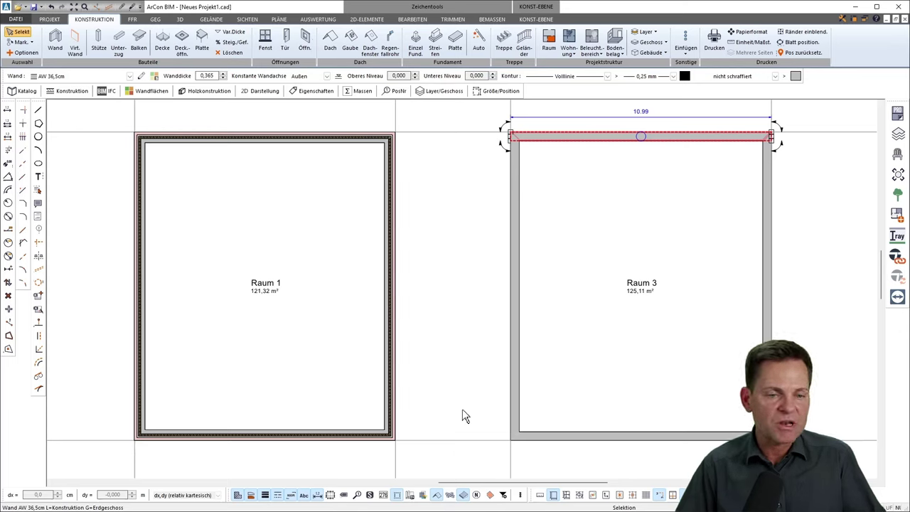
pyautogui.click(128, 76)
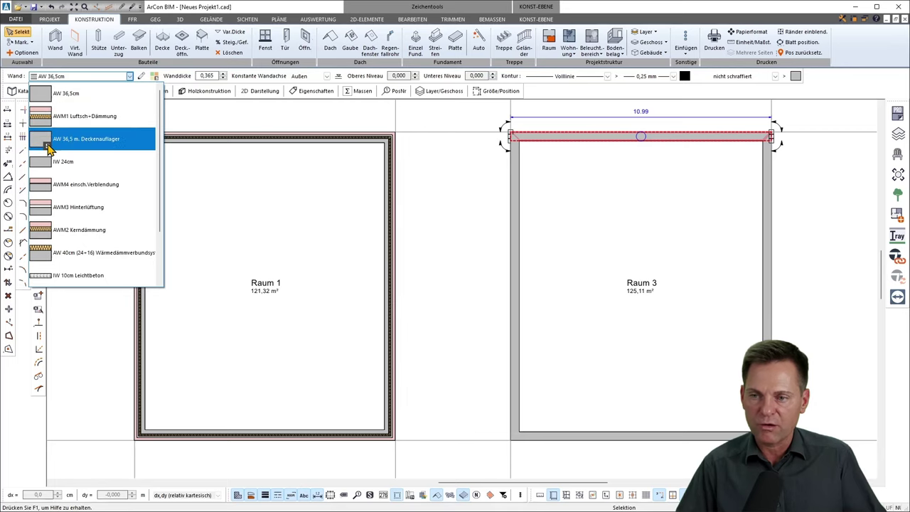
pyautogui.click(89, 147)
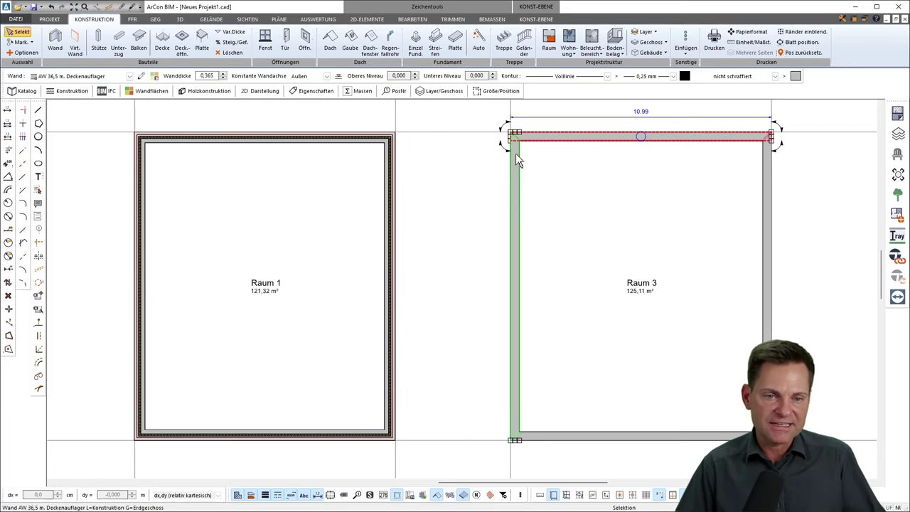
# Set the PROJEKT detail level to Mittel after briefly trying Einfach.
pyautogui.scroll(1, 561, 146)
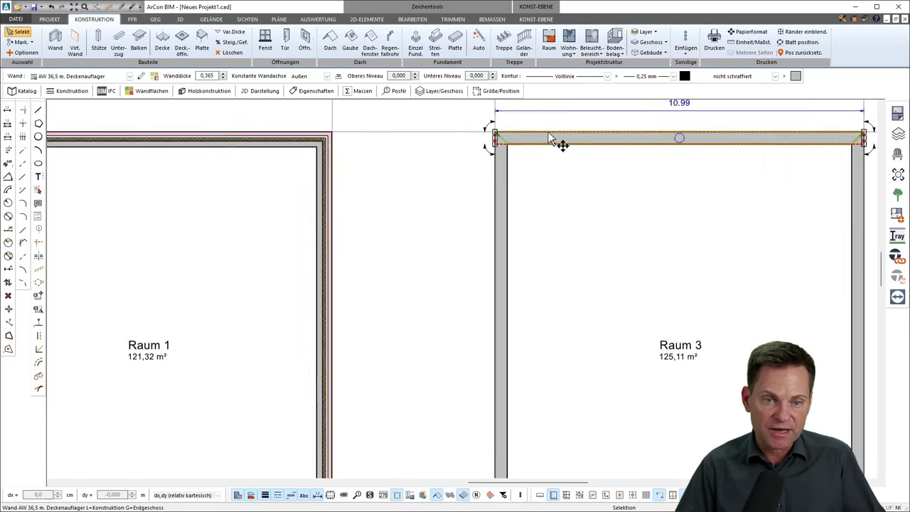
pyautogui.scroll(1, 549, 142)
pyautogui.scroll(1, 543, 139)
pyautogui.scroll(1, 540, 135)
pyautogui.click(540, 135)
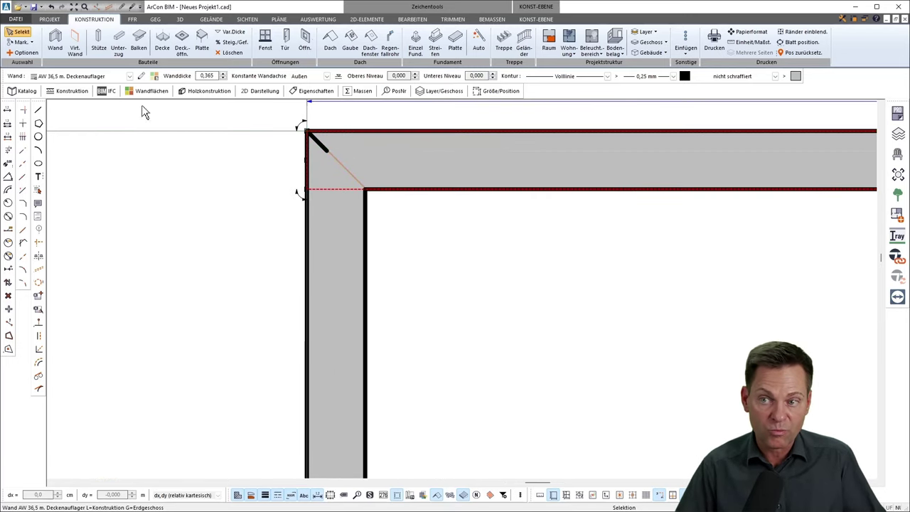
pyautogui.click(51, 20)
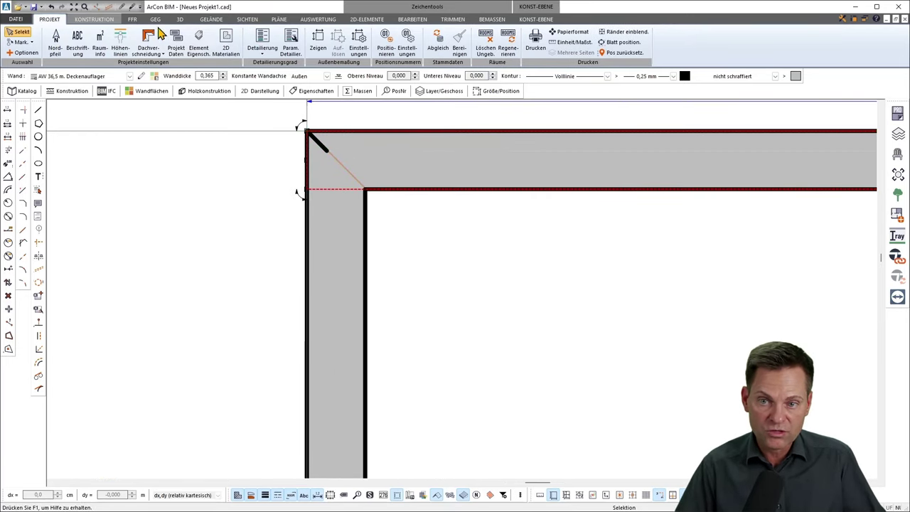
pyautogui.click(262, 43)
pyautogui.click(268, 75)
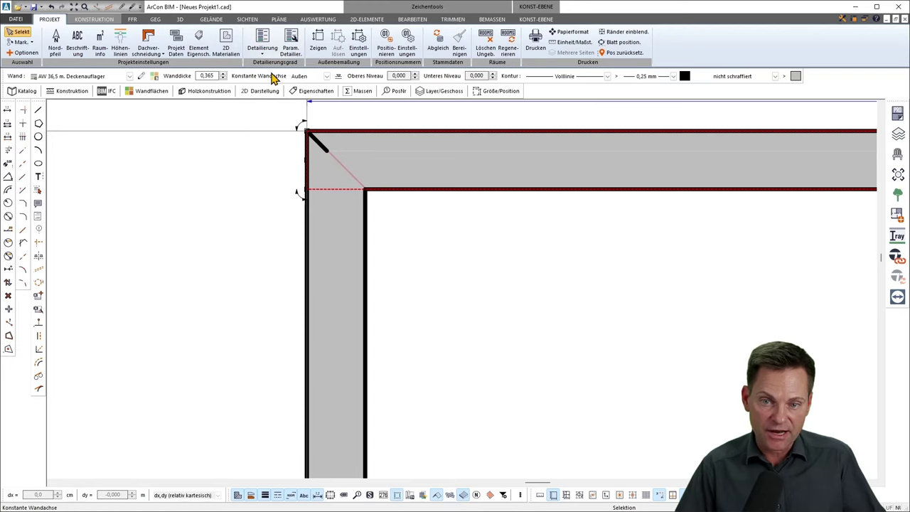
pyautogui.click(262, 49)
pyautogui.click(271, 64)
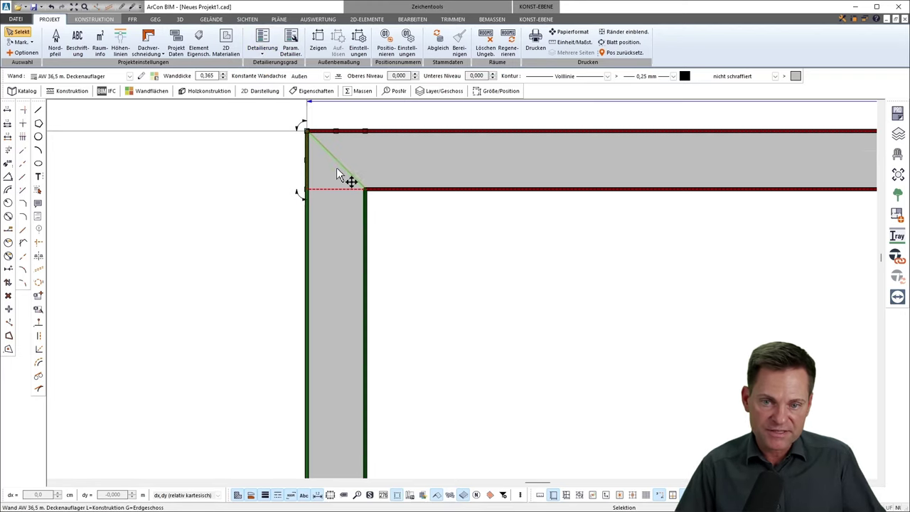
pyautogui.click(262, 42)
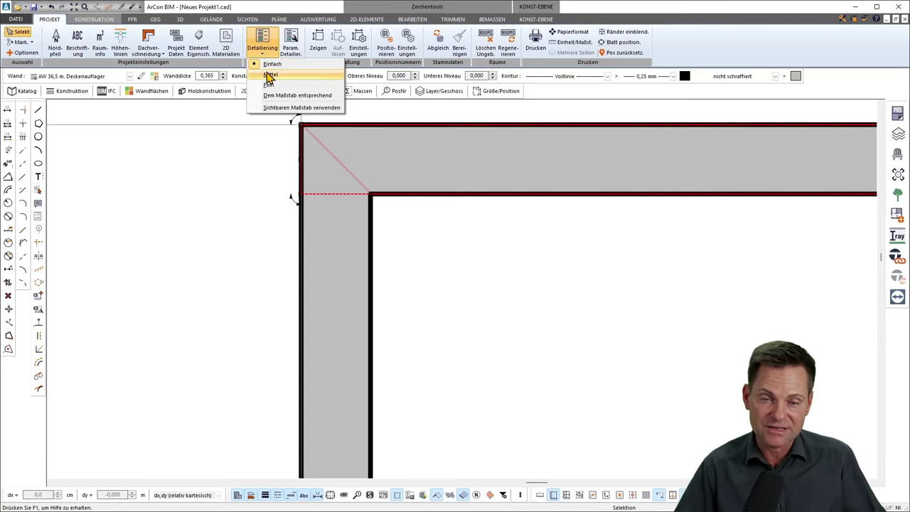
pyautogui.click(269, 74)
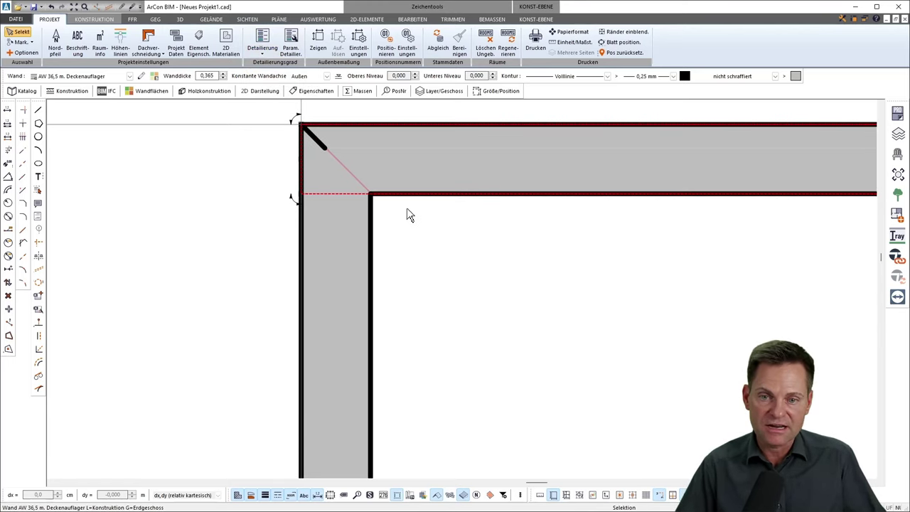
# Zoom and pan out until both Raum 1 and Raum 3 are in view.
pyautogui.scroll(-3, 408, 212)
pyautogui.scroll(1, 426, 199)
pyautogui.scroll(1, 422, 180)
pyautogui.scroll(1, 422, 179)
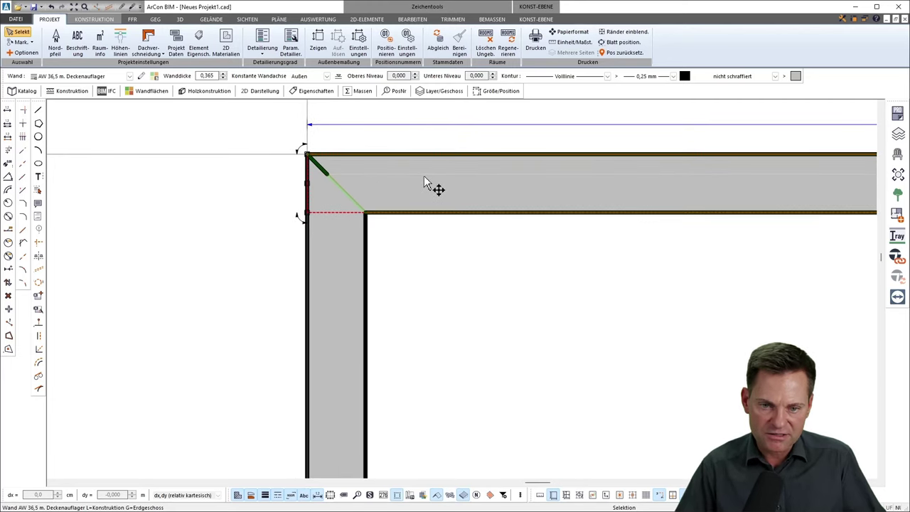
pyautogui.scroll(-3, 430, 281)
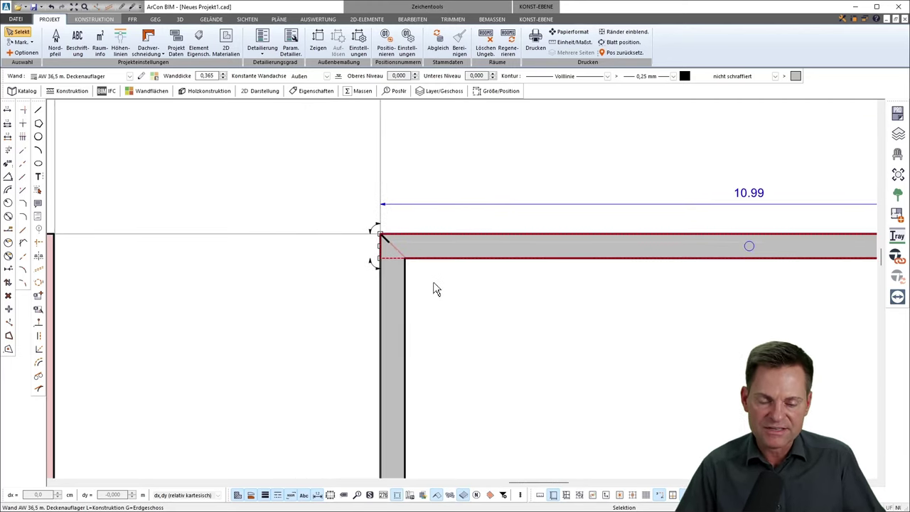
pyautogui.scroll(-1, 454, 309)
pyautogui.scroll(-1, 533, 359)
pyautogui.scroll(-2, 601, 394)
pyautogui.moveTo(615, 402); pyautogui.dragTo(522, 268, button='middle')
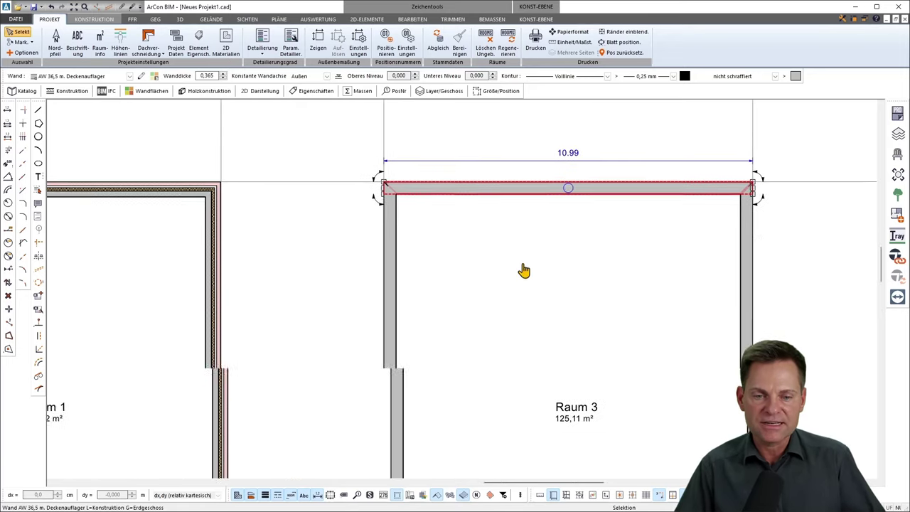
pyautogui.scroll(-1, 473, 209)
pyautogui.moveTo(648, 244); pyautogui.dragTo(520, 256, button='middle')
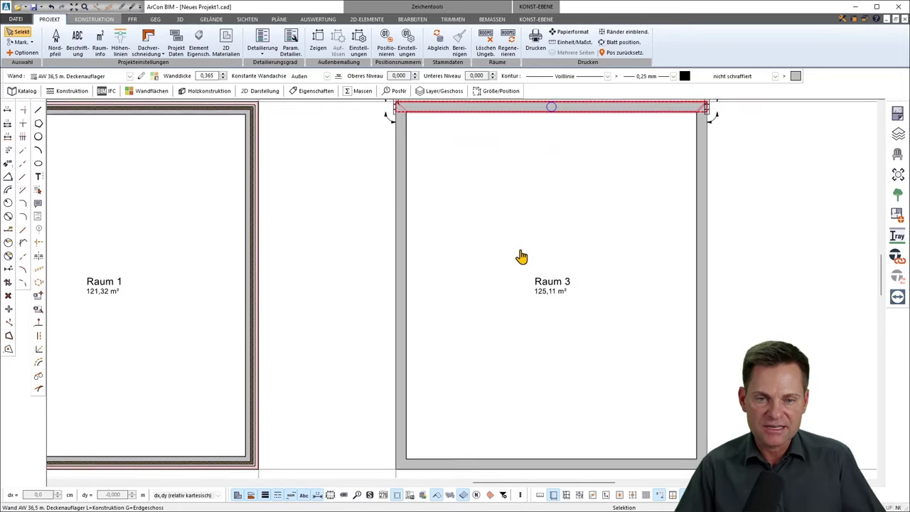
pyautogui.scroll(-1, 522, 256)
pyautogui.scroll(-1, 519, 256)
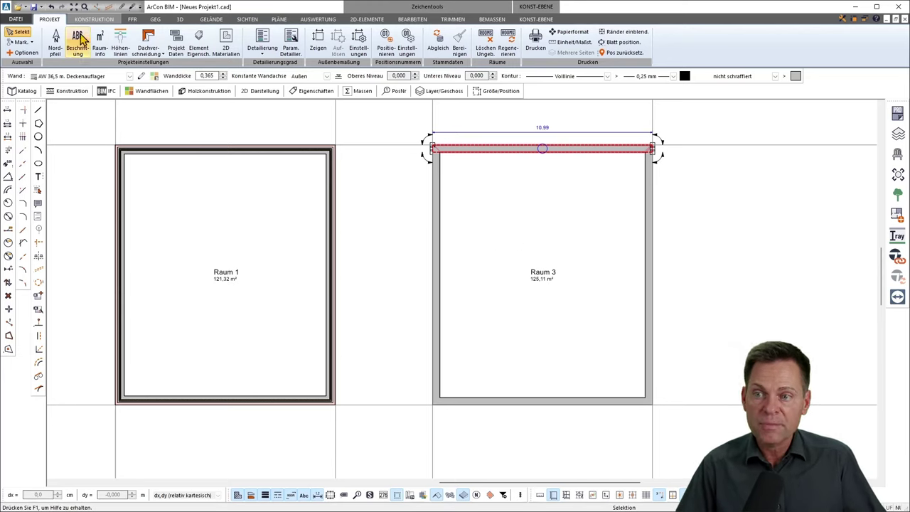
# Start the property pipette with Wandachse added to the transferred properties.
pyautogui.click(629, 317)
pyautogui.press('p')
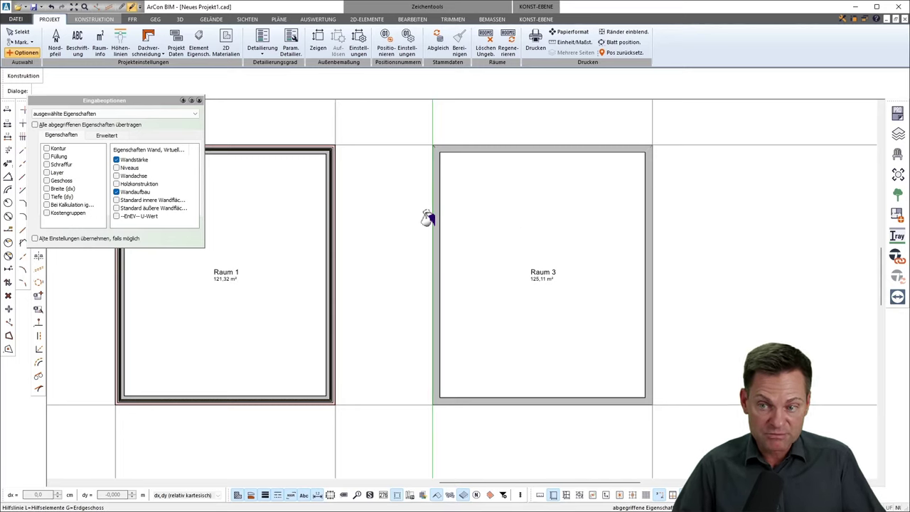
pyautogui.click(118, 178)
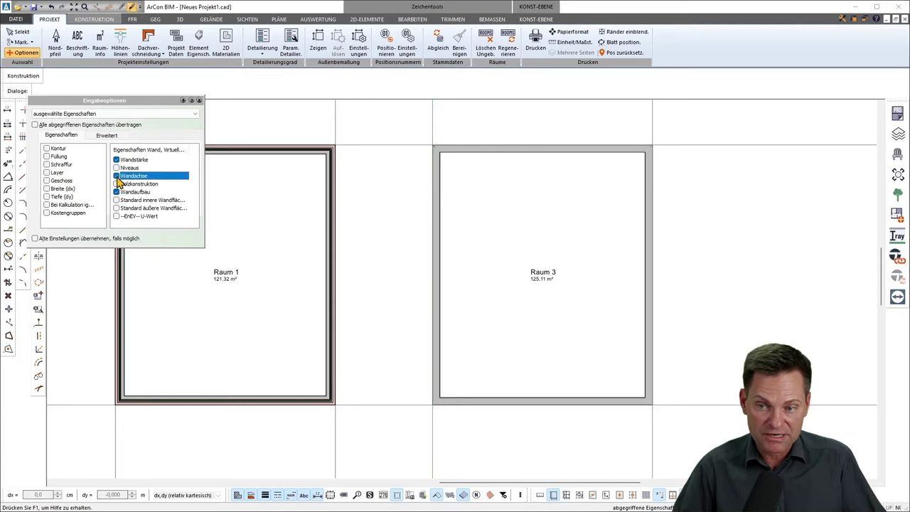
pyautogui.click(439, 221)
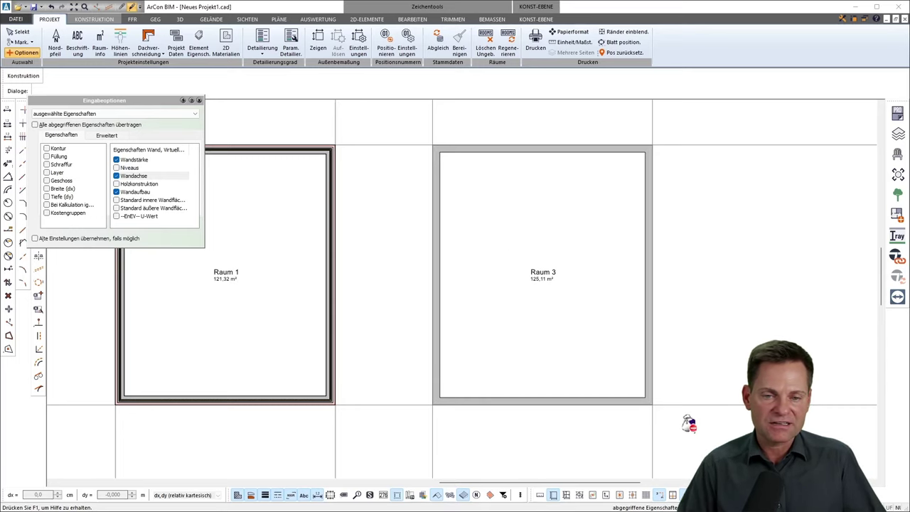
pyautogui.press('Escape')
# Pan and zoom the plan so Raum 1 and all of Raum 3 are visible.
pyautogui.scroll(3, 426, 173)
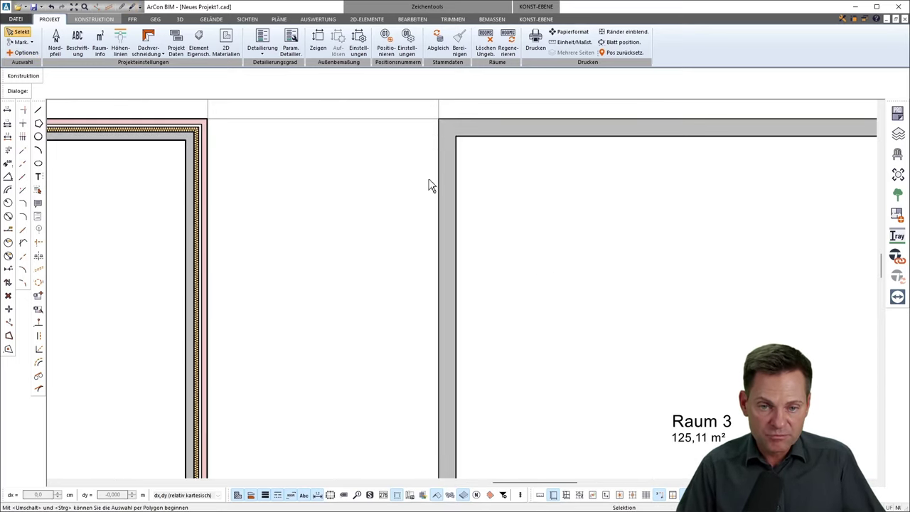
pyautogui.moveTo(686, 260); pyautogui.dragTo(260, 234, button='middle')
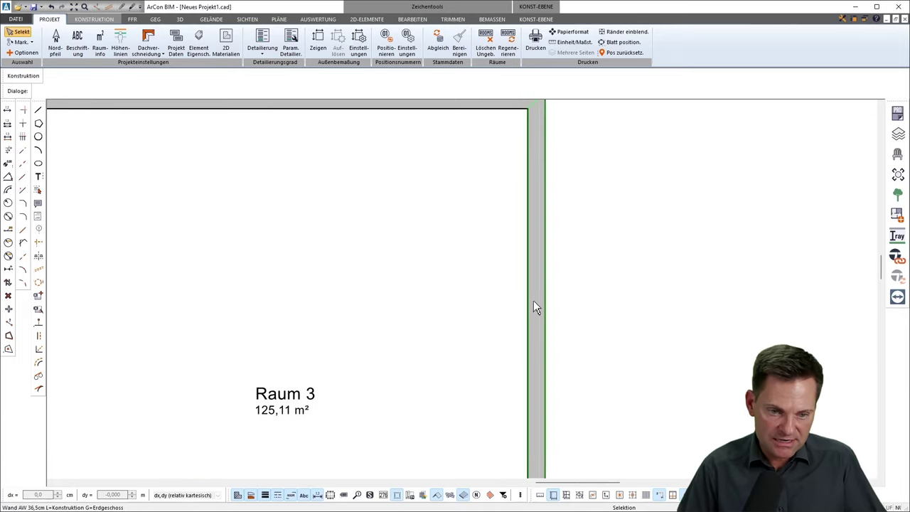
pyautogui.moveTo(400, 391)
pyautogui.mouseDown(button='middle')
pyautogui.moveTo(509, 192)
pyautogui.moveTo(619, 300)
pyautogui.mouseUp(button='middle')
pyautogui.scroll(-1, 501, 253)
pyautogui.scroll(-1, 500, 253)
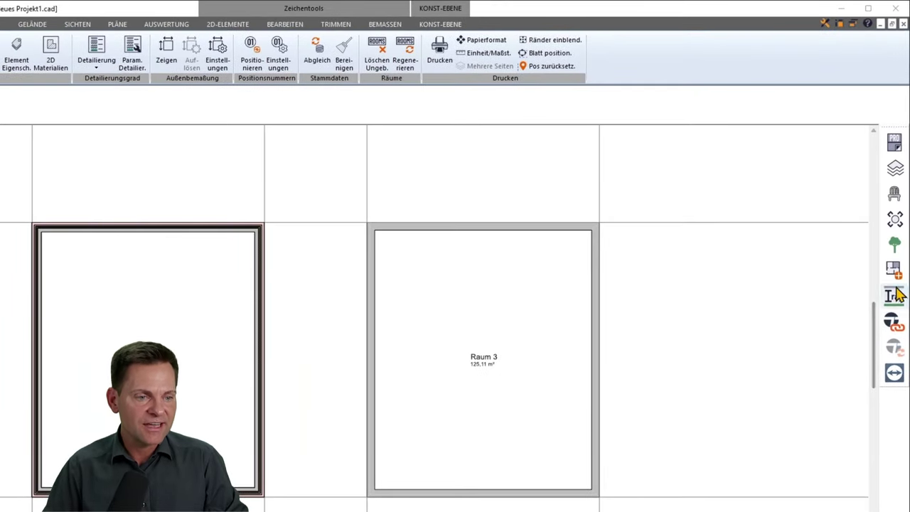
# Open Geschoßverwaltung and edit the Erdgeschoss storey (2,750 m height, 0,200 m slab).
pyautogui.click(895, 173)
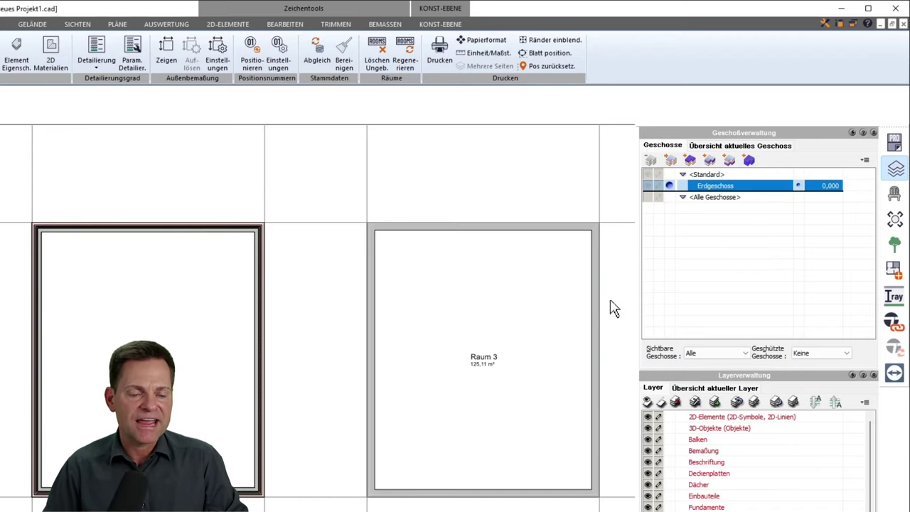
pyautogui.moveTo(610, 308); pyautogui.dragTo(540, 311, button='middle')
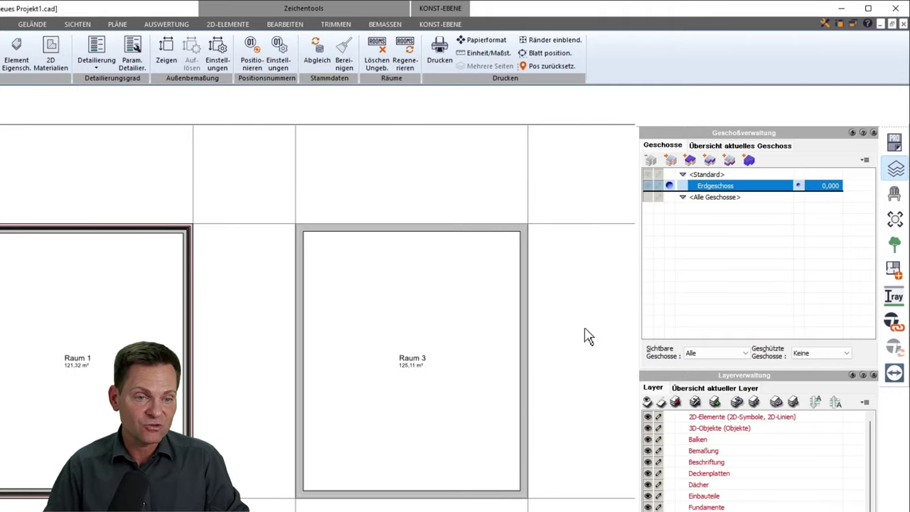
pyautogui.moveTo(585, 333); pyautogui.dragTo(542, 311, button='middle')
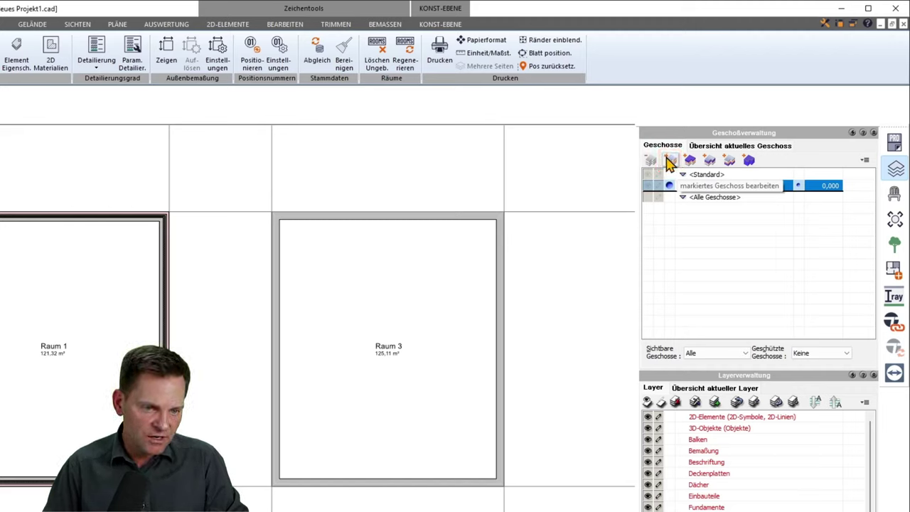
pyautogui.click(672, 161)
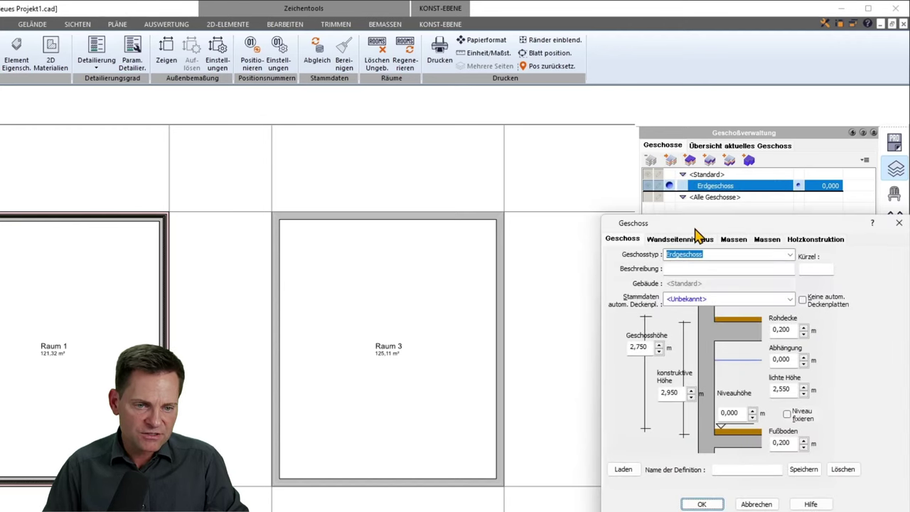
# Load the saved storey definition EG_licht2635_STB18_FB15 for the Erdgeschoss after trying EG_licht250_STB18_FB20.
pyautogui.moveTo(697, 229)
pyautogui.mouseDown()
pyautogui.moveTo(430, 226)
pyautogui.moveTo(410, 196)
pyautogui.mouseUp()
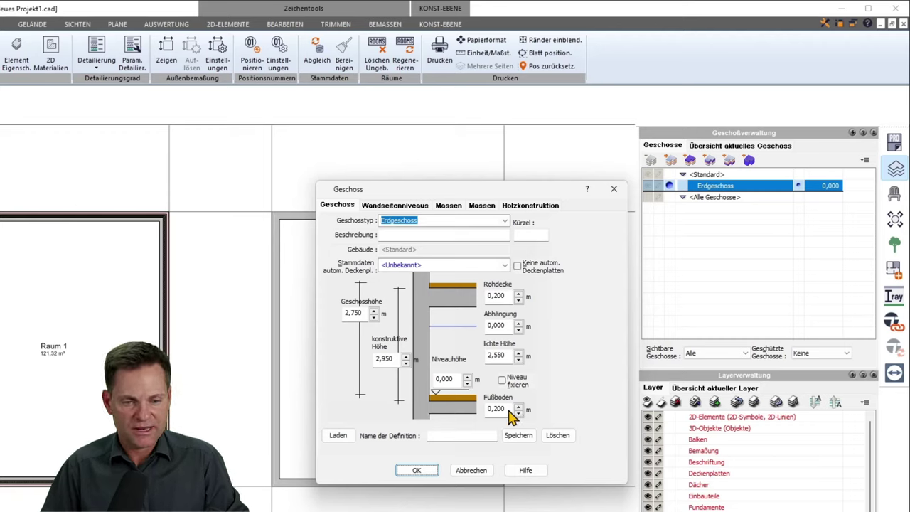
pyautogui.doubleClick(497, 355)
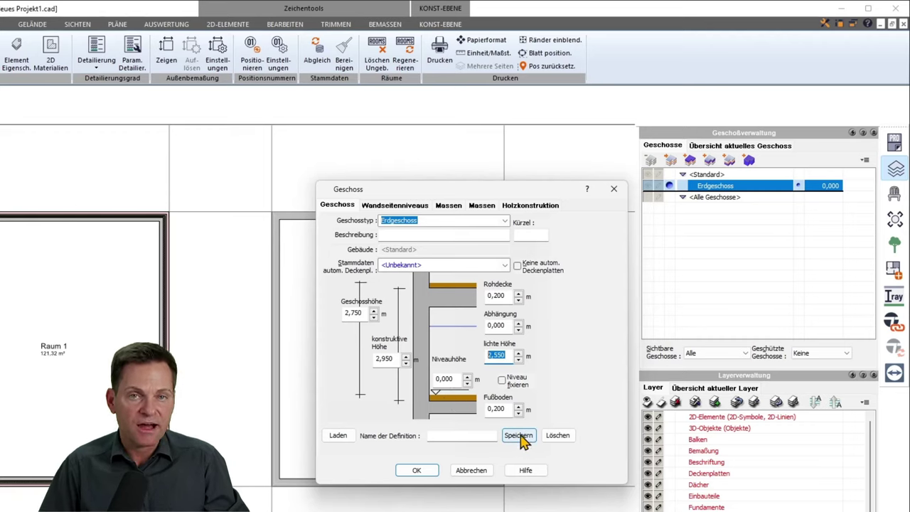
pyautogui.click(339, 437)
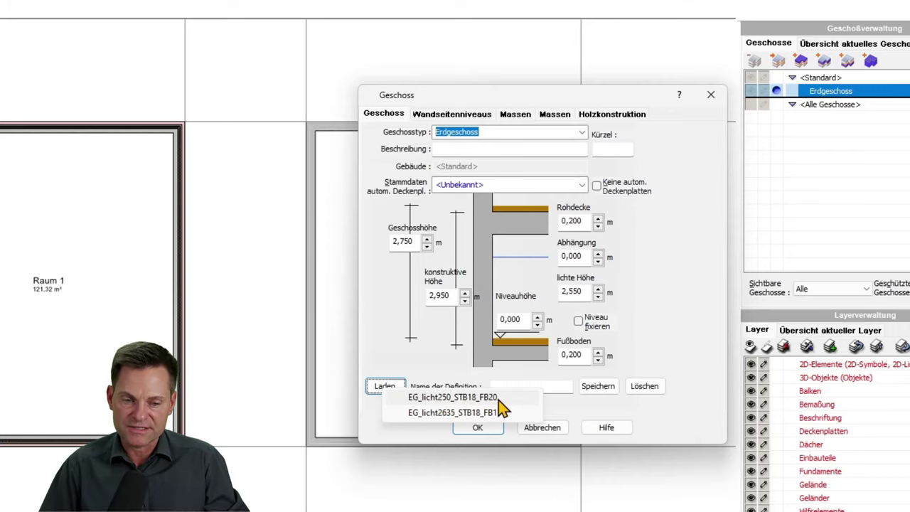
pyautogui.click(500, 398)
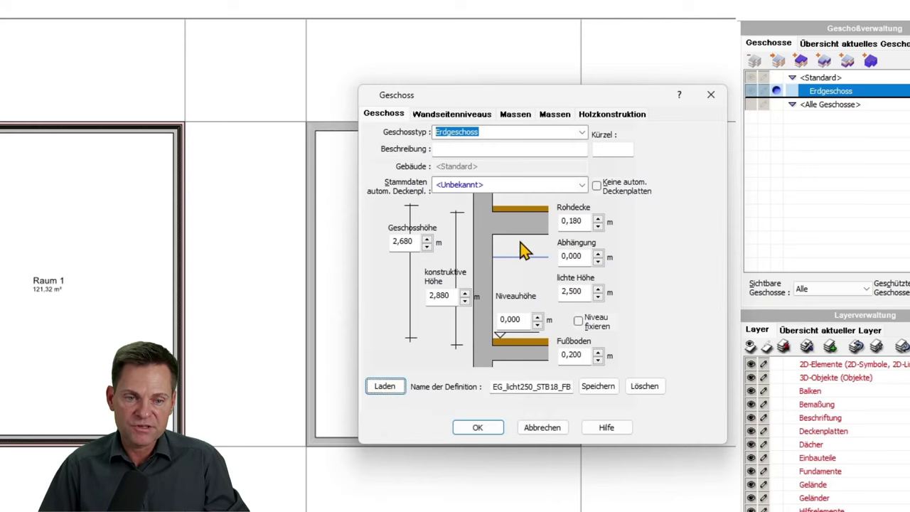
pyautogui.click(385, 387)
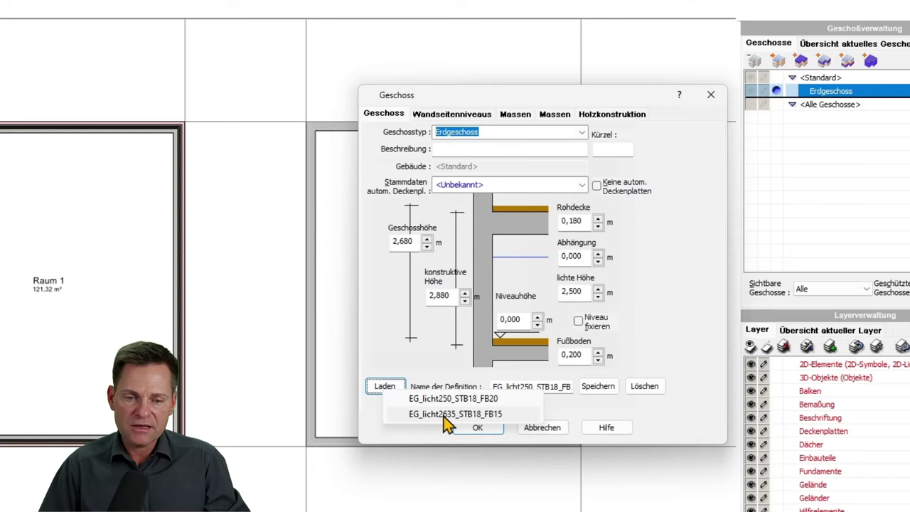
pyautogui.click(486, 416)
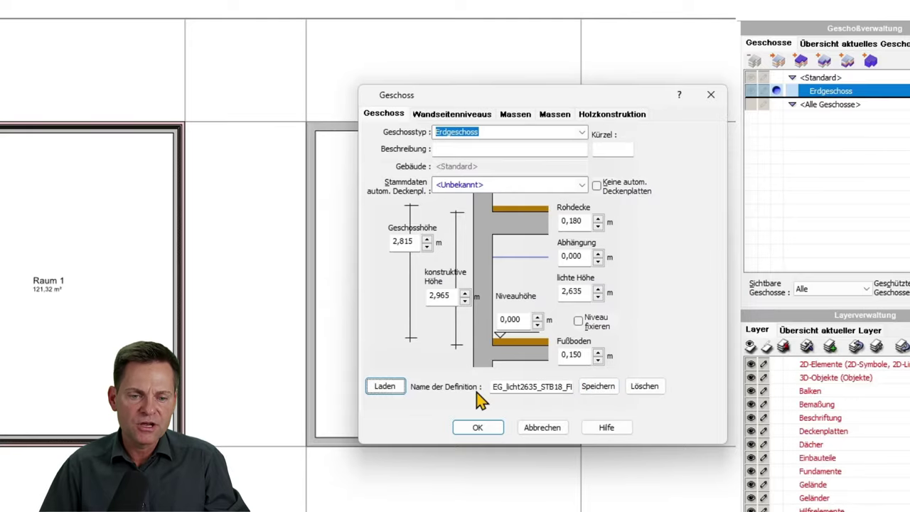
pyautogui.click(388, 387)
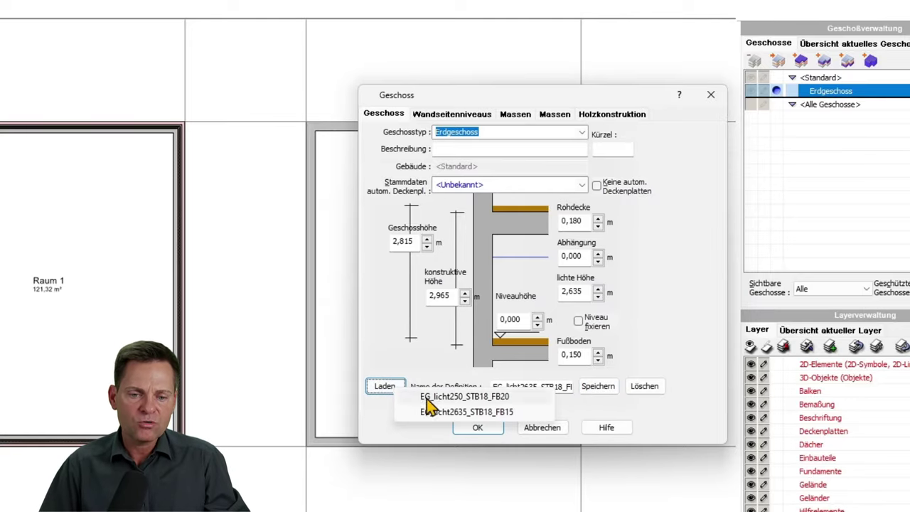
pyautogui.click(441, 411)
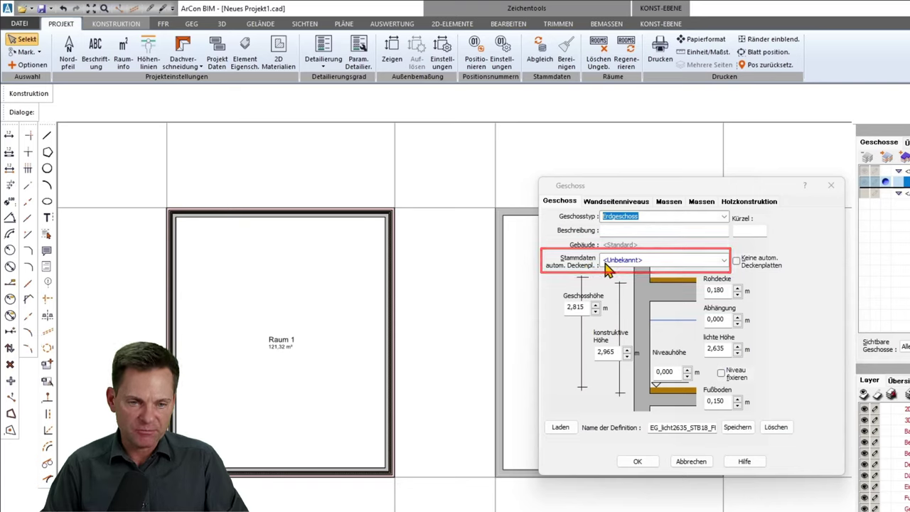
# Browse the Stammdaten autom. Deckenpl. choices without picking one, and cancel the storey dialog.
pyautogui.click(724, 261)
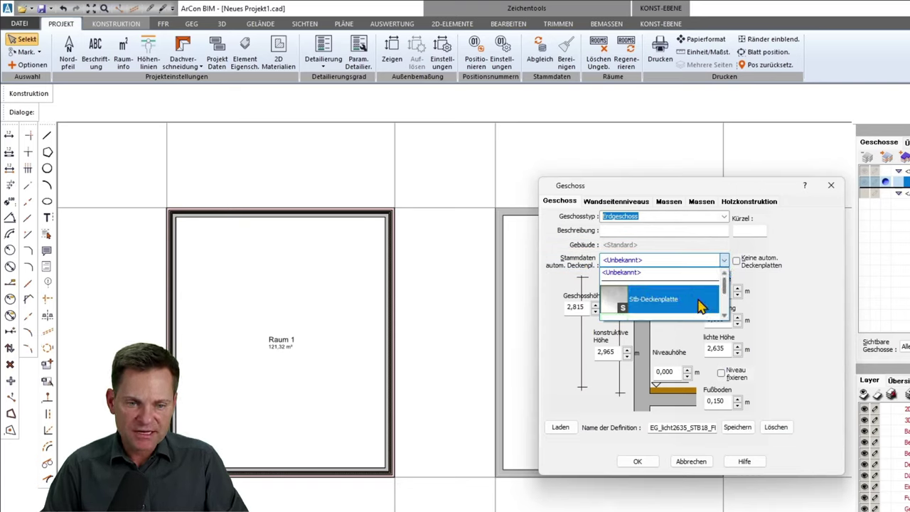
pyautogui.scroll(-1, 700, 306)
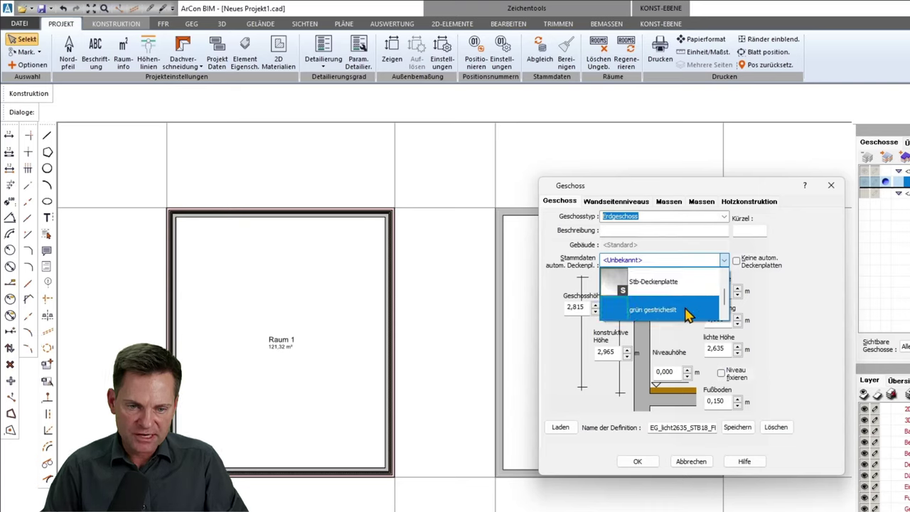
pyautogui.moveTo(725, 296)
pyautogui.mouseDown()
pyautogui.moveTo(728, 305)
pyautogui.moveTo(726, 284)
pyautogui.mouseUp()
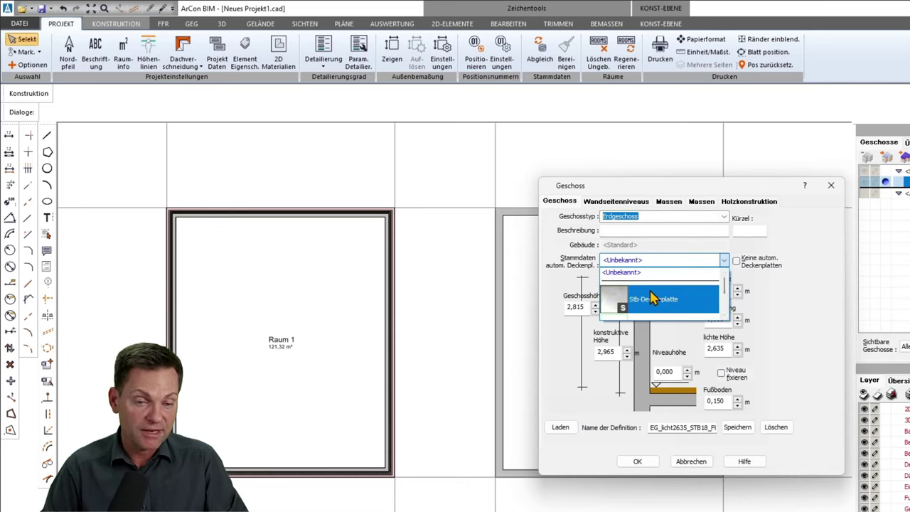
pyautogui.scroll(-1, 653, 295)
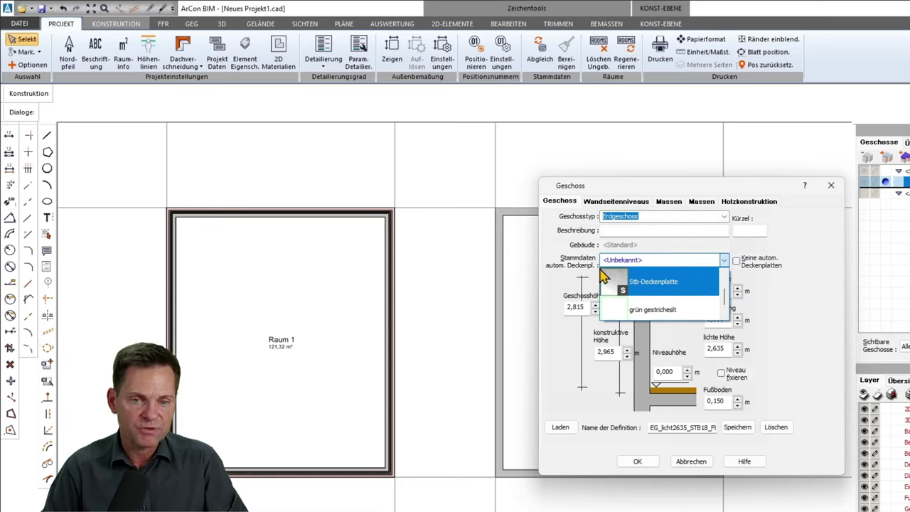
pyautogui.moveTo(725, 301); pyautogui.dragTo(725, 309)
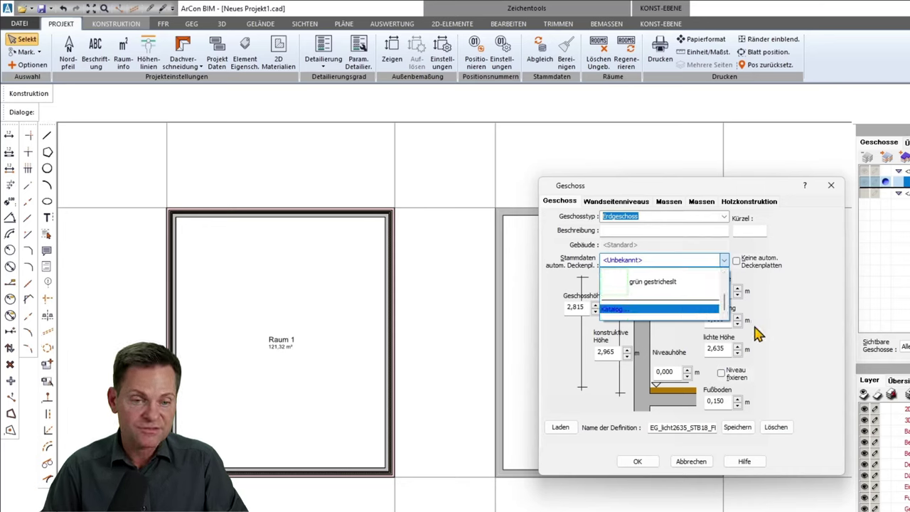
pyautogui.click(781, 341)
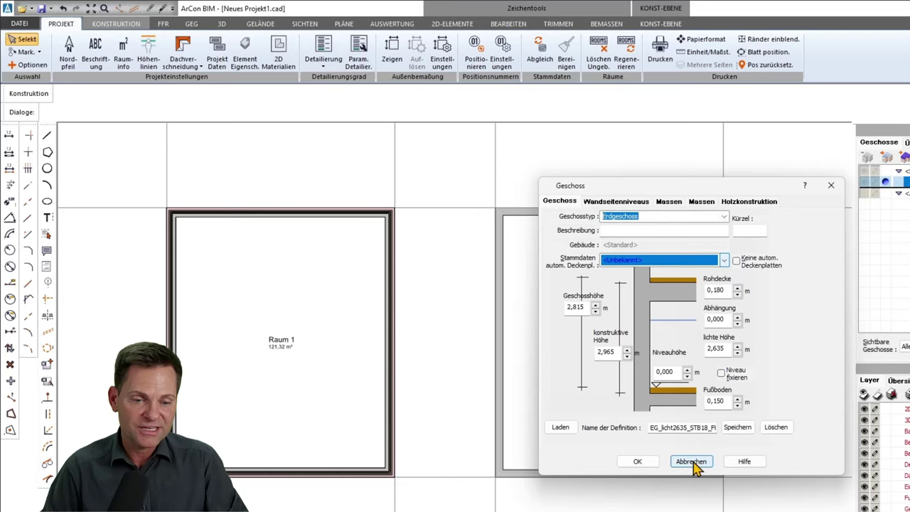
pyautogui.click(691, 461)
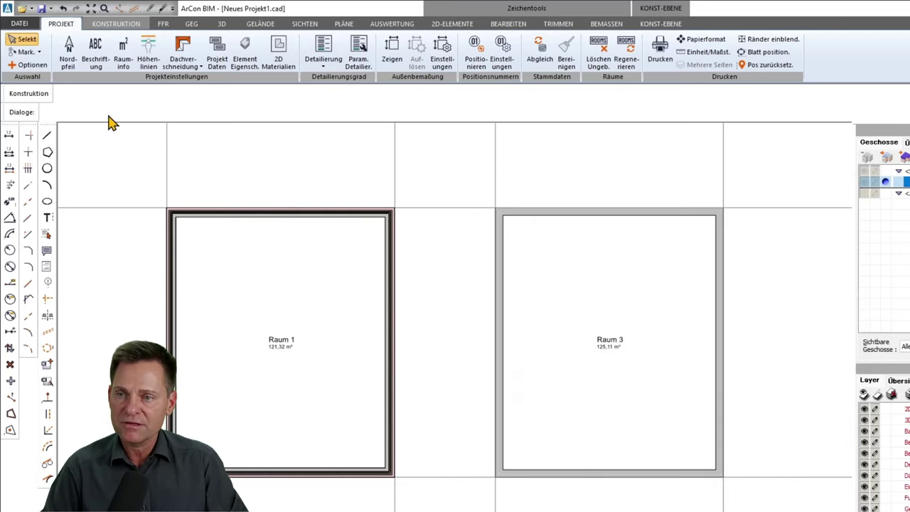
# Start the Decke tool from the KONSTRUKTION tab and open its Katalog of slab types.
pyautogui.click(118, 24)
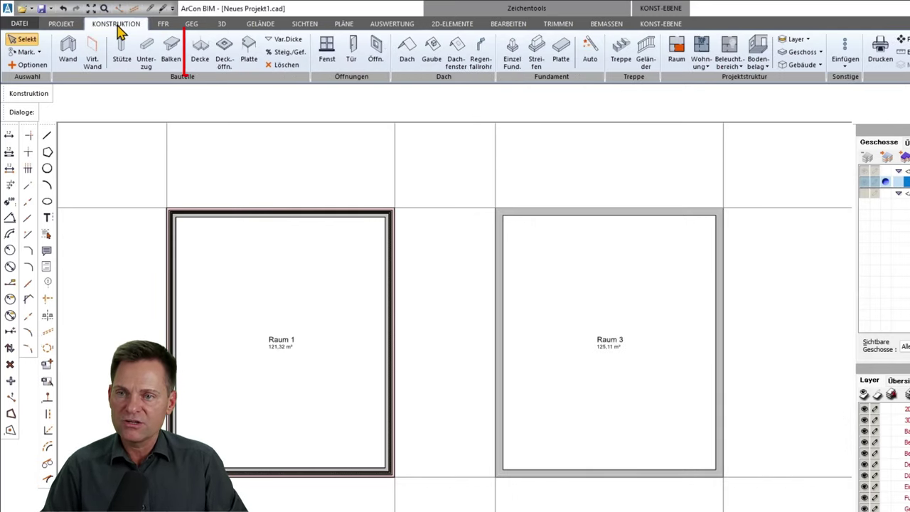
pyautogui.click(201, 51)
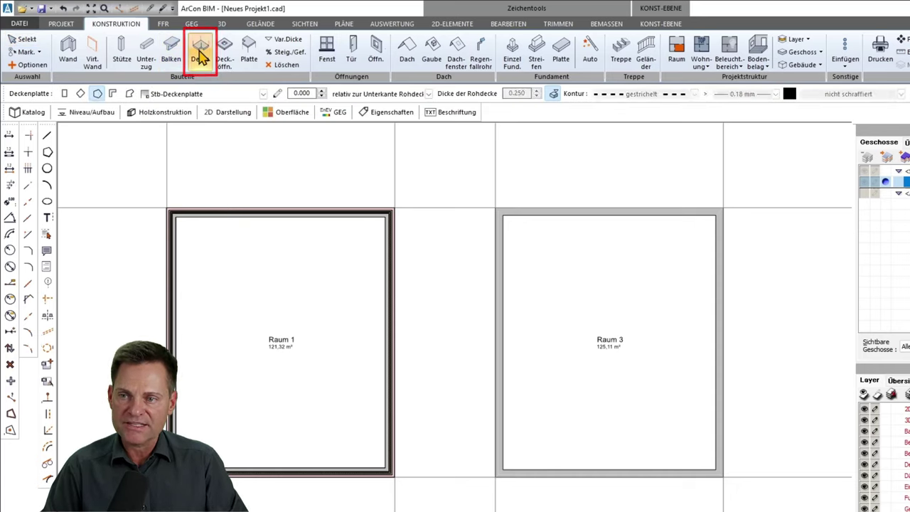
pyautogui.click(32, 112)
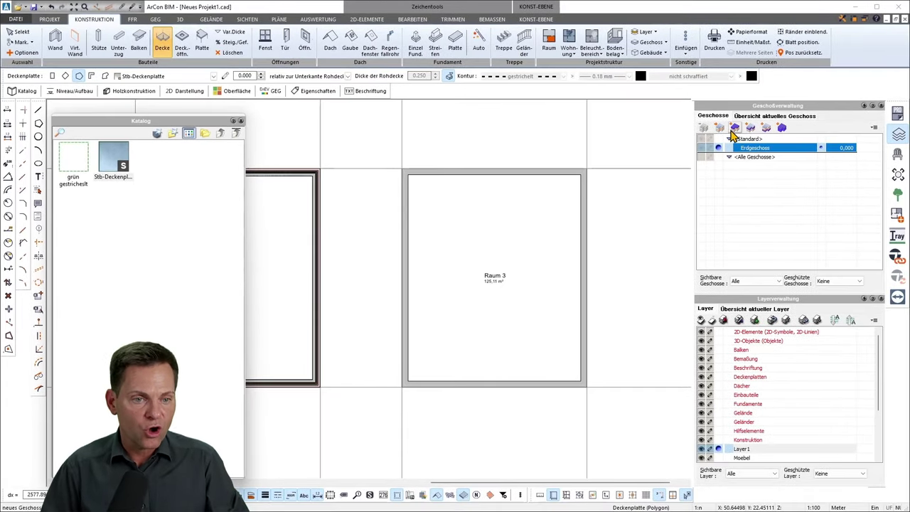
# In the Erdgeschoss Geschoss dialog, set automatic slab master data to Stb-Deckenplatte after briefly trying grün gestrichelt.
pyautogui.click(721, 126)
pyautogui.click(750, 233)
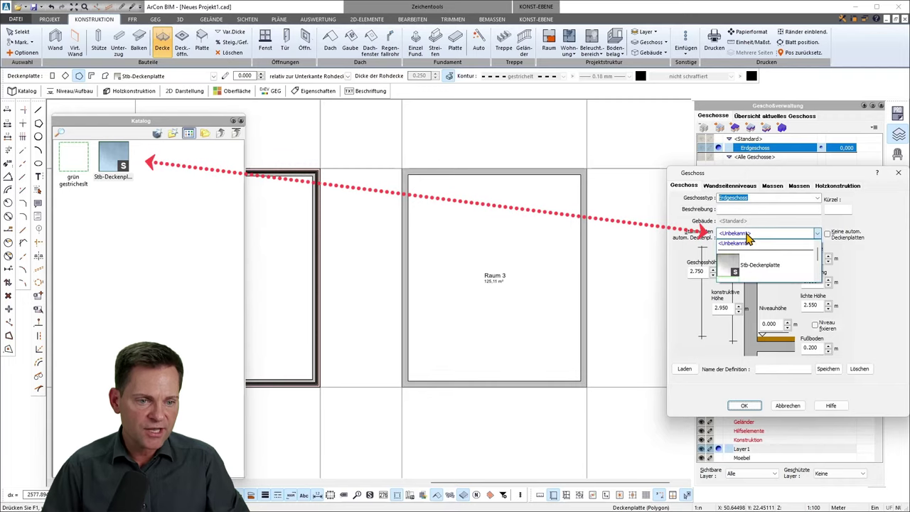
pyautogui.click(740, 266)
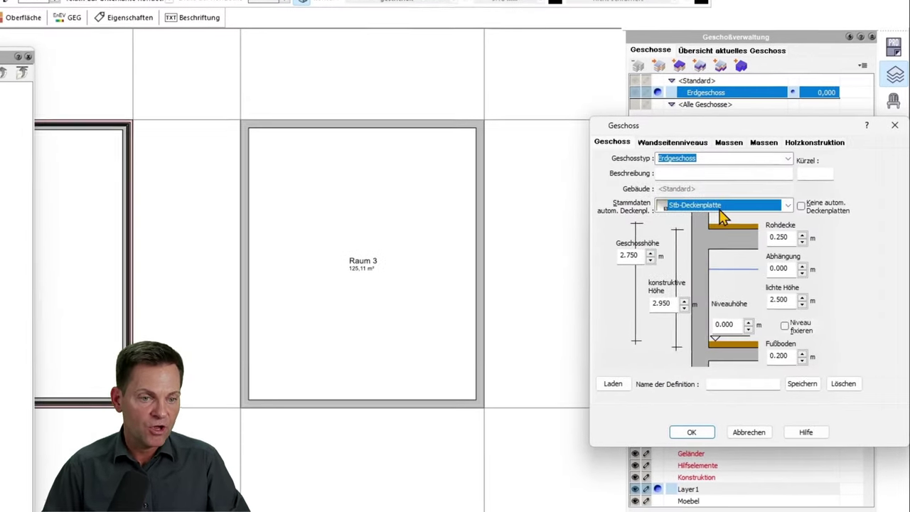
pyautogui.click(719, 211)
pyautogui.click(711, 260)
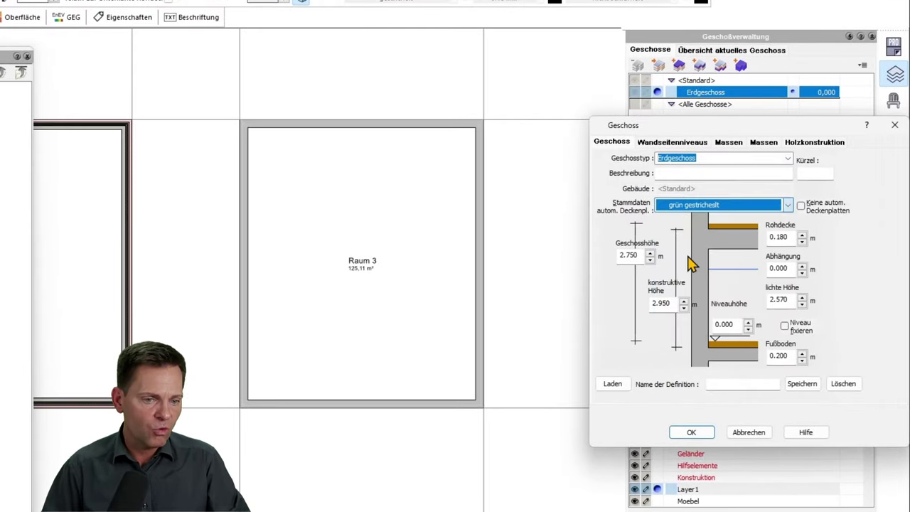
pyautogui.click(690, 208)
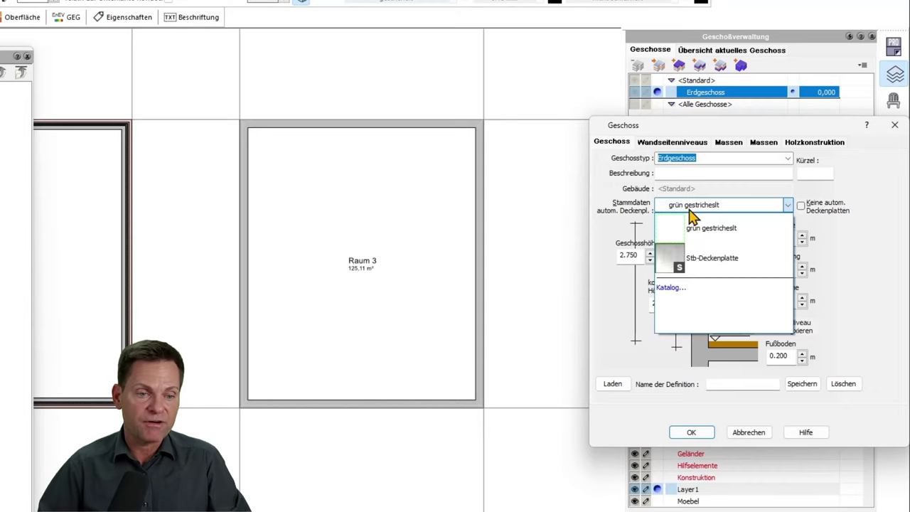
pyautogui.click(691, 263)
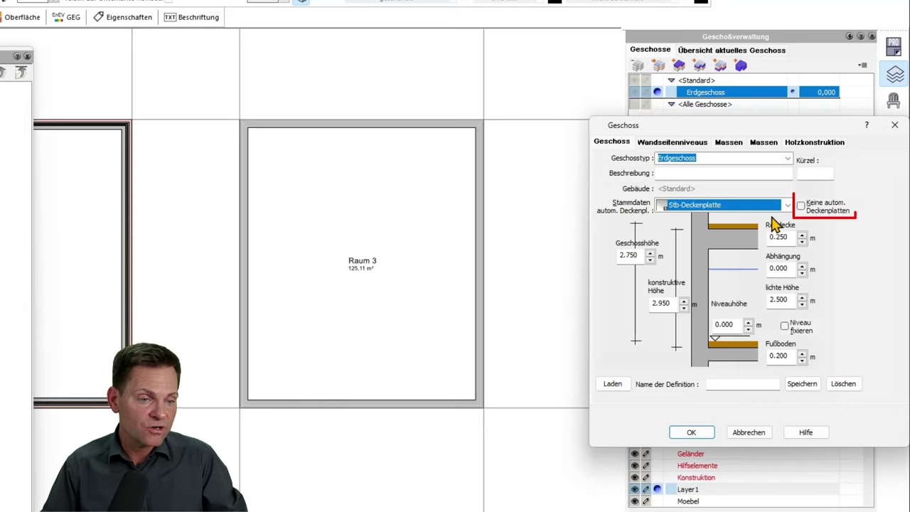
# Tick Keine autom. Deckenplatten for Erdgeschoss, confirm with OK, and close the Katalog panel.
pyautogui.click(801, 206)
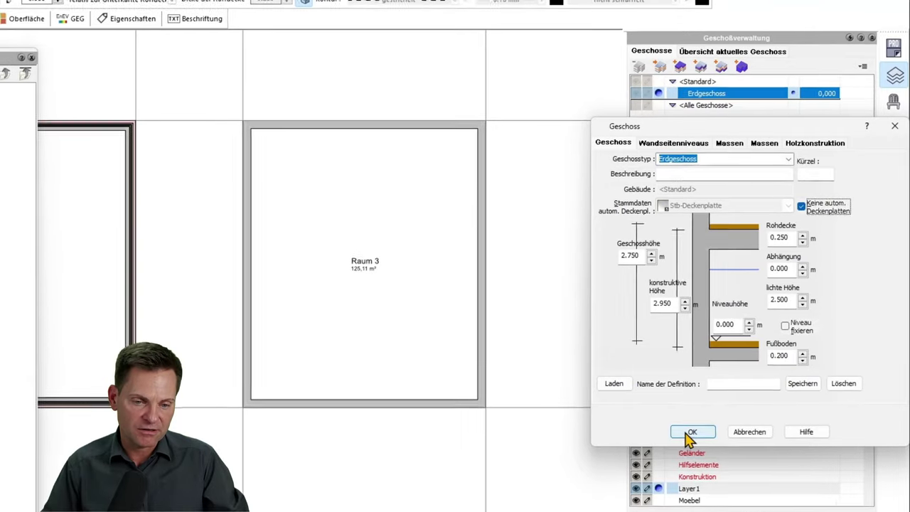
pyautogui.click(689, 431)
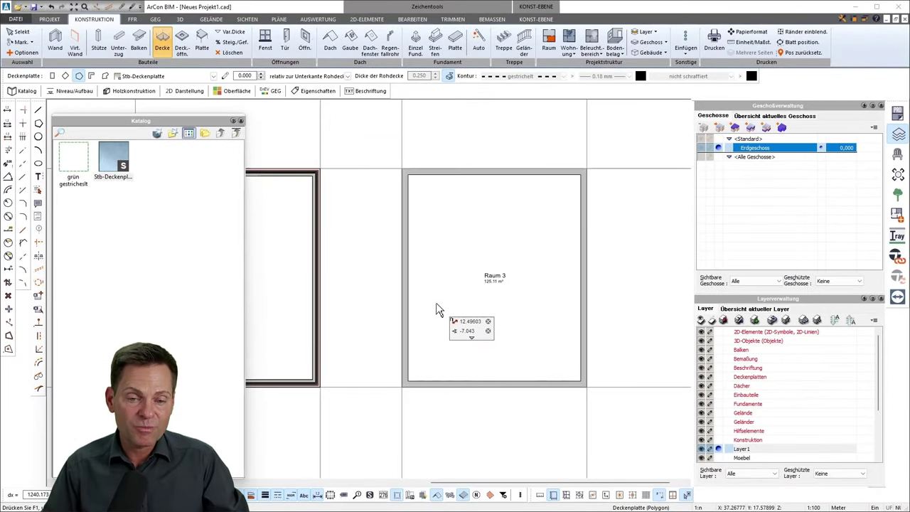
pyautogui.click(240, 121)
# Switch to the 3D view, then tilt and zoom onto the two open-topped rooms.
pyautogui.click(180, 19)
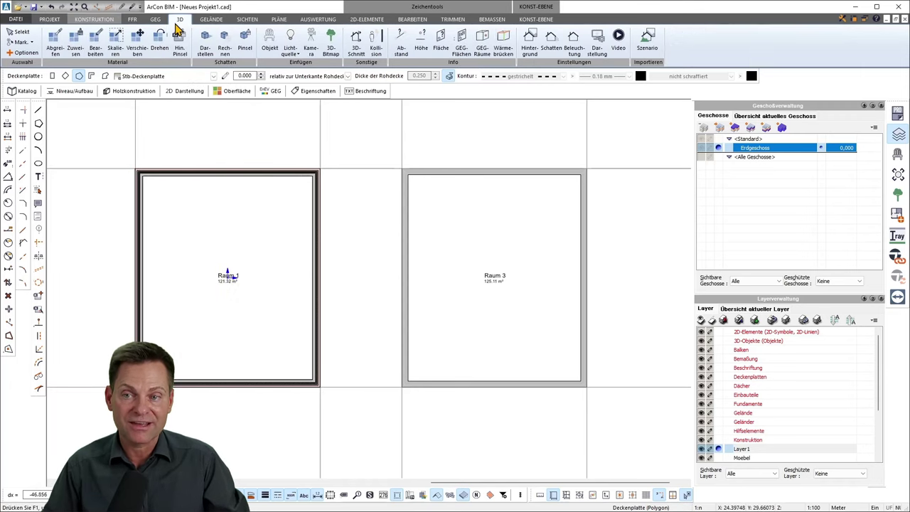
pyautogui.moveTo(600, 297)
pyautogui.mouseDown()
pyautogui.moveTo(605, 284)
pyautogui.moveTo(539, 282)
pyautogui.moveTo(320, 318)
pyautogui.mouseUp()
pyautogui.scroll(5, 324, 313)
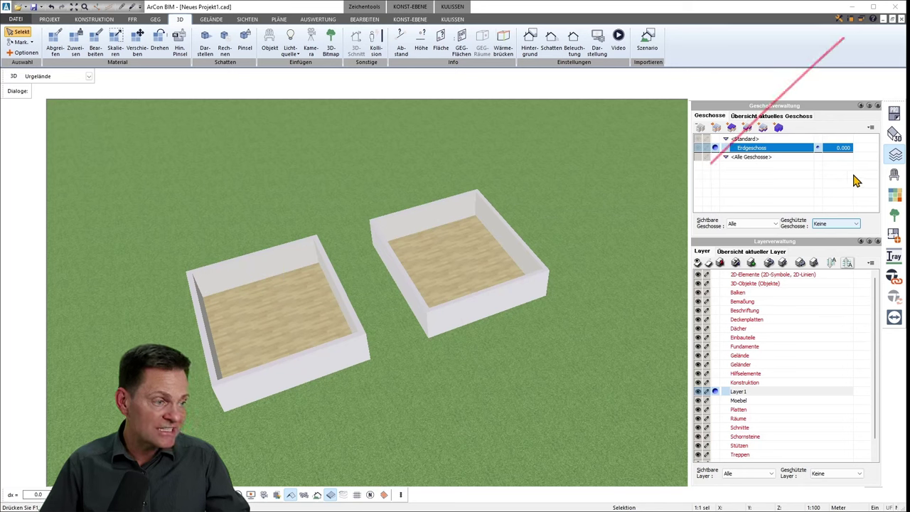
# Unpin Explorerfenster fixieren and float the Layer- und Geschossverwaltung panel as a resized window.
pyautogui.click(861, 18)
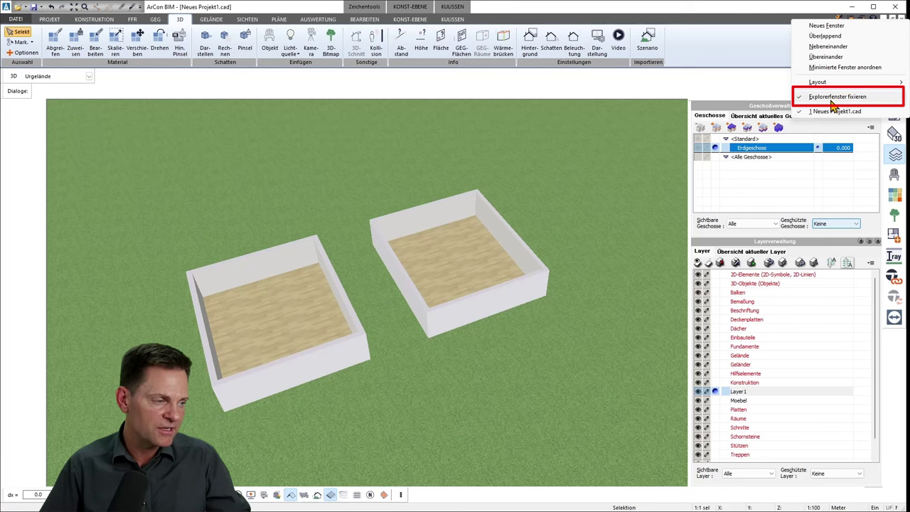
pyautogui.click(802, 100)
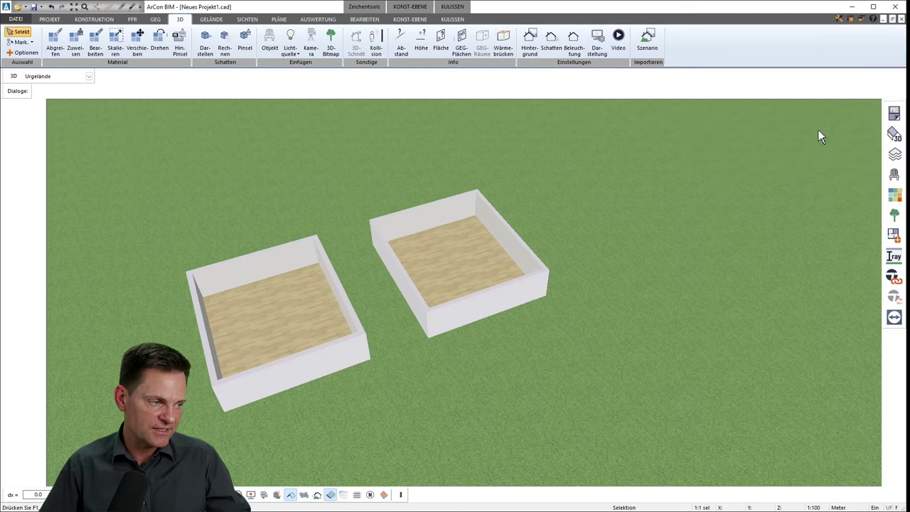
pyautogui.click(894, 158)
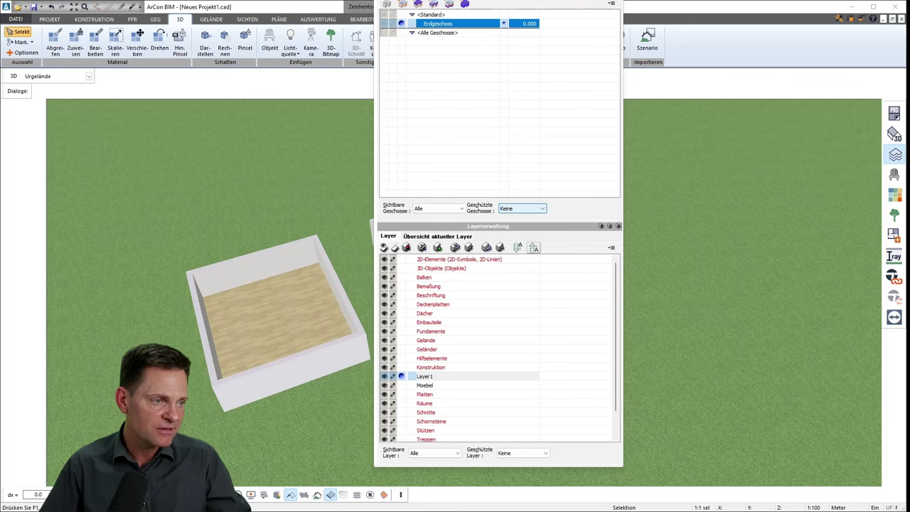
pyautogui.moveTo(546, 2); pyautogui.dragTo(633, 29)
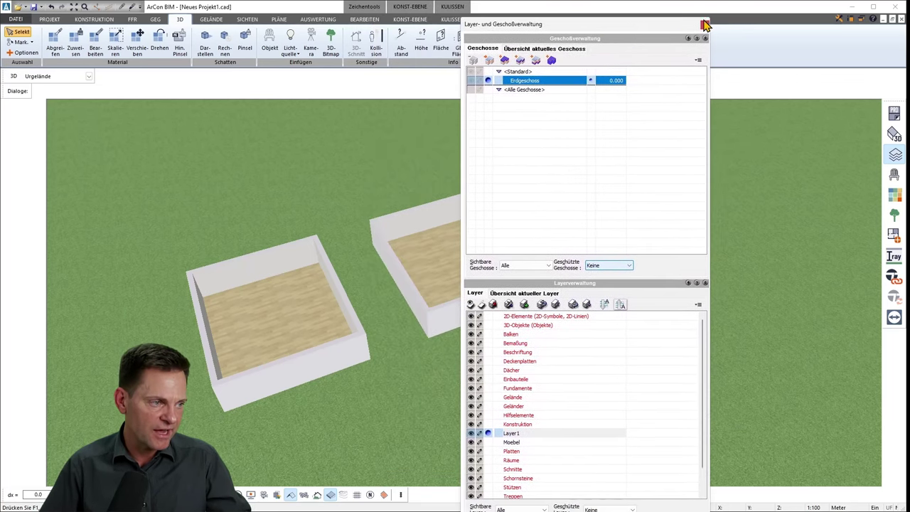
pyautogui.moveTo(709, 15)
pyautogui.mouseDown()
pyautogui.moveTo(679, 89)
pyautogui.moveTo(816, 52)
pyautogui.mouseUp()
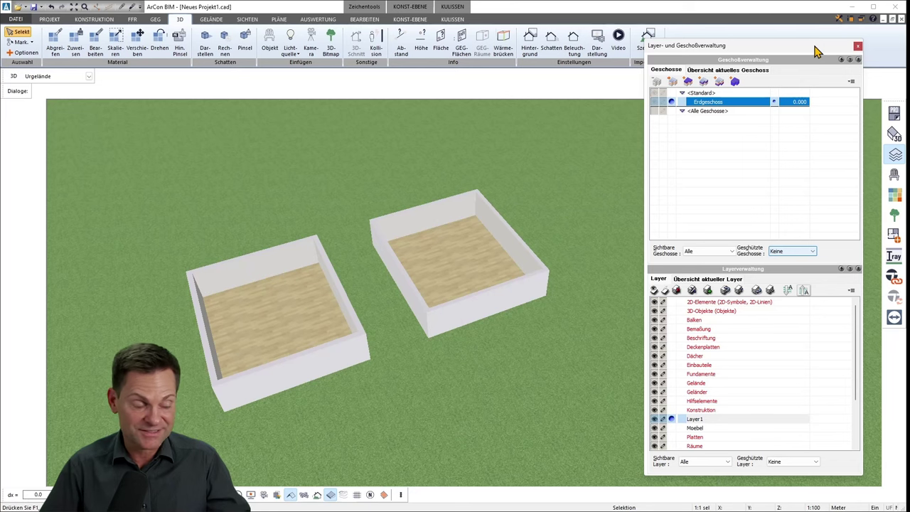
# Move and re-dock the storey/layer panel, then unpin it so it hides.
pyautogui.moveTo(816, 47)
pyautogui.mouseDown()
pyautogui.moveTo(909, 47)
pyautogui.moveTo(846, 54)
pyautogui.moveTo(817, 45)
pyautogui.mouseUp()
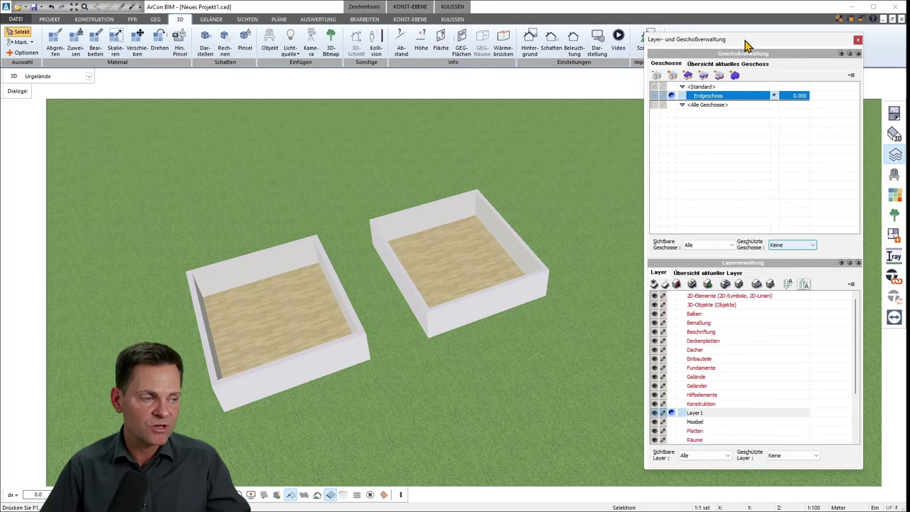
pyautogui.moveTo(746, 45)
pyautogui.mouseDown()
pyautogui.moveTo(410, 66)
pyautogui.moveTo(22, 68)
pyautogui.mouseUp()
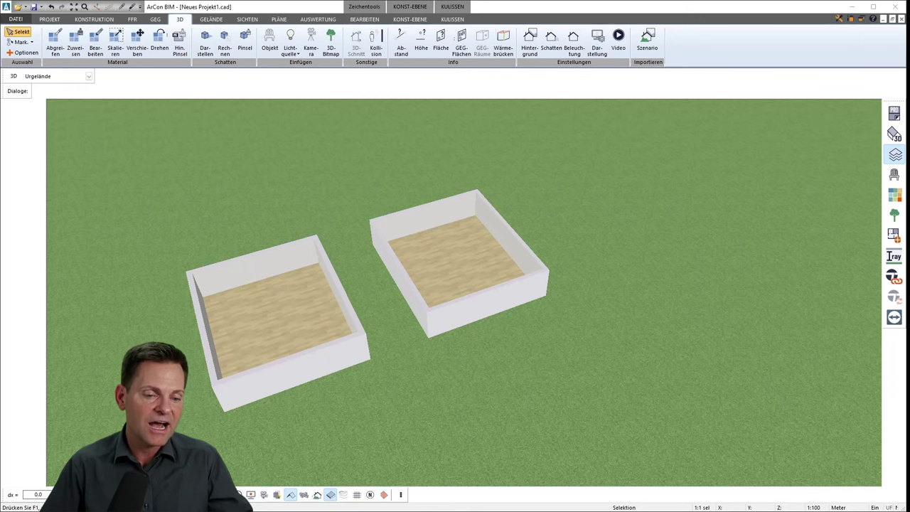
pyautogui.moveTo(214, 48); pyautogui.dragTo(732, 49)
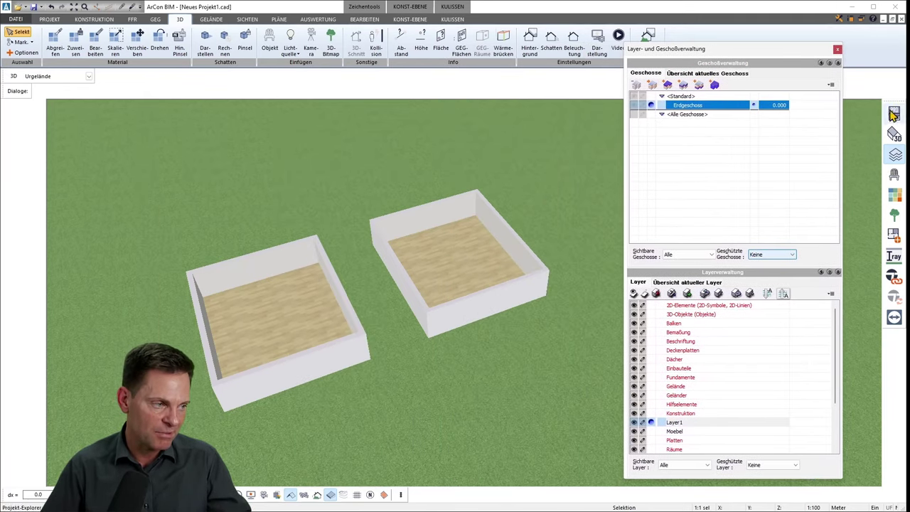
pyautogui.click(862, 18)
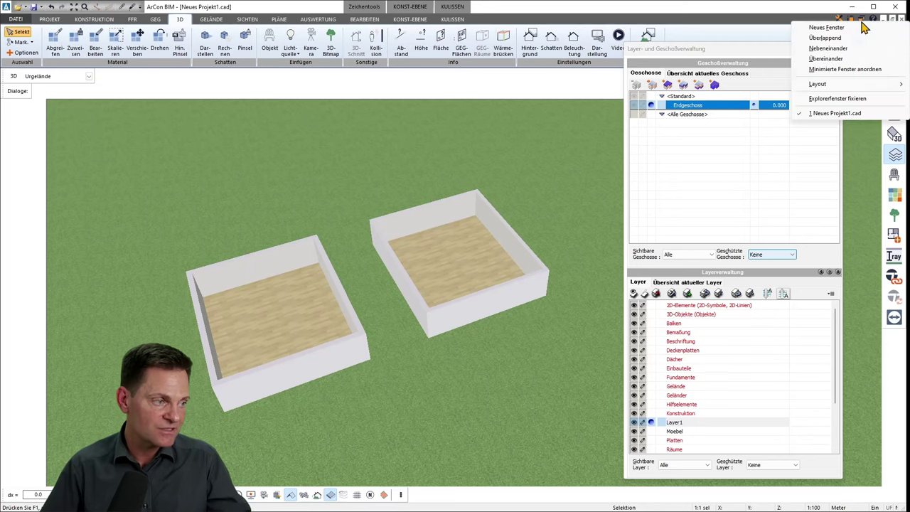
pyautogui.click(836, 99)
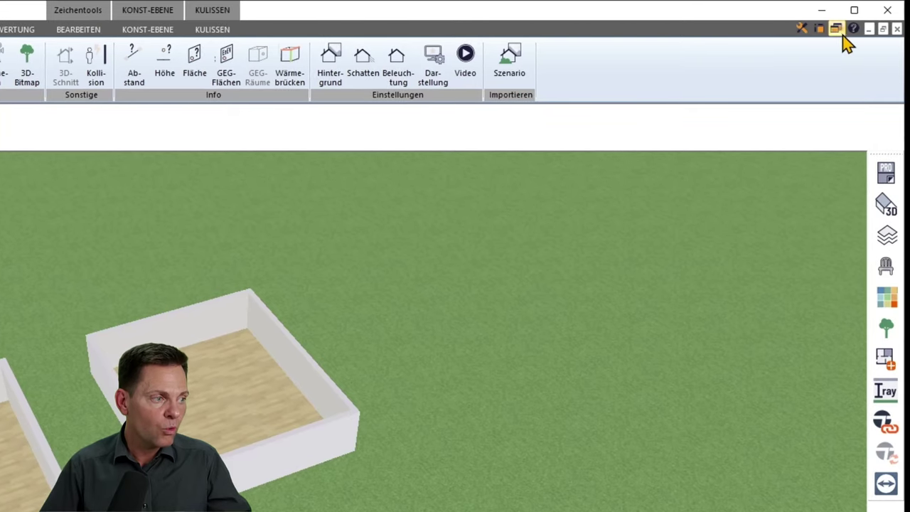
# Change the window layout to 2 Fenster, then to 3 Fenster.
pyautogui.click(863, 19)
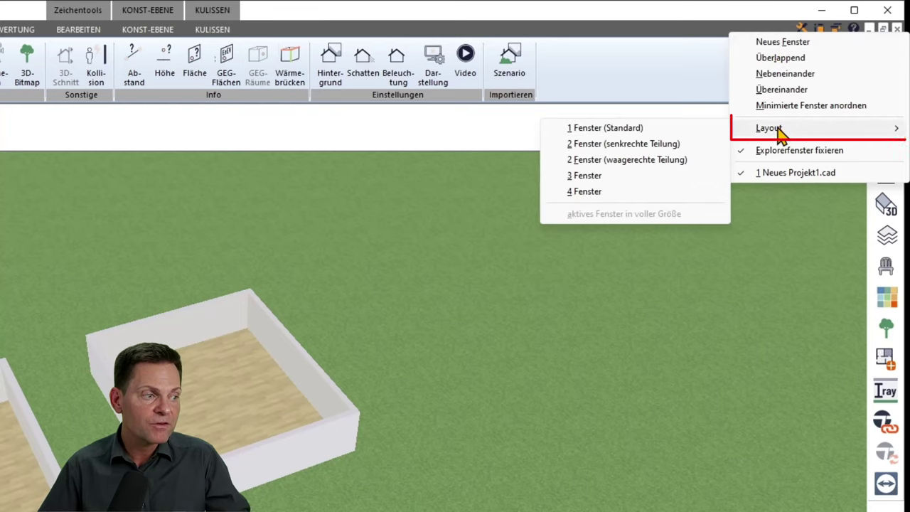
pyautogui.moveTo(790, 109)
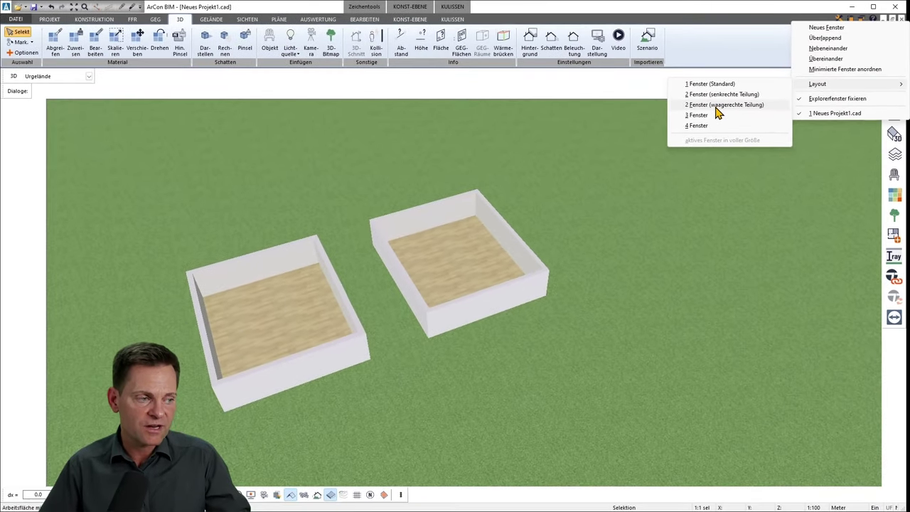
pyautogui.click(717, 104)
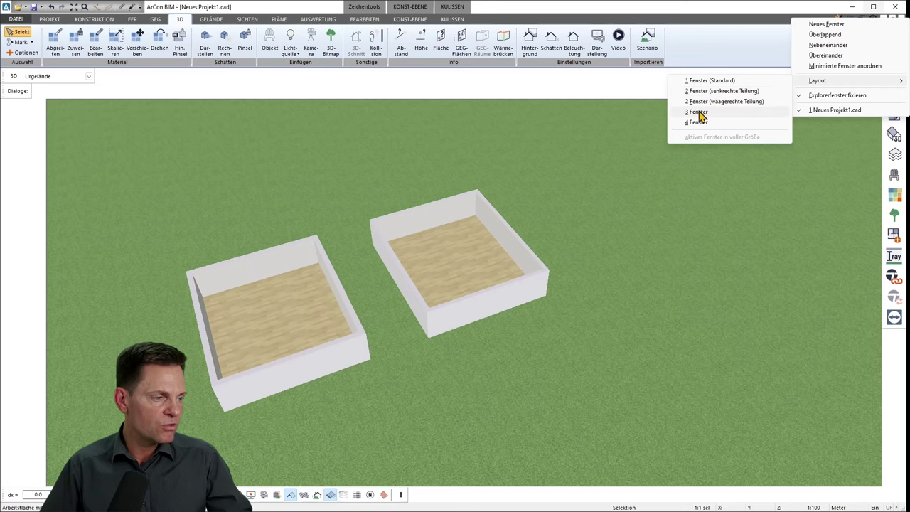
pyautogui.click(701, 114)
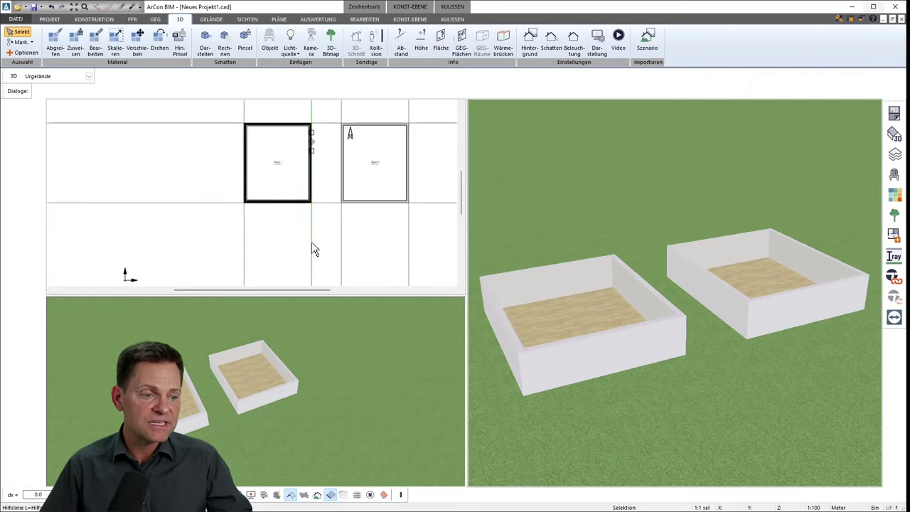
# Activate the floor plan, keep Sicht 1 in the SICHTEN 2D view list, and return to KONSTRUKTION.
pyautogui.click(270, 252)
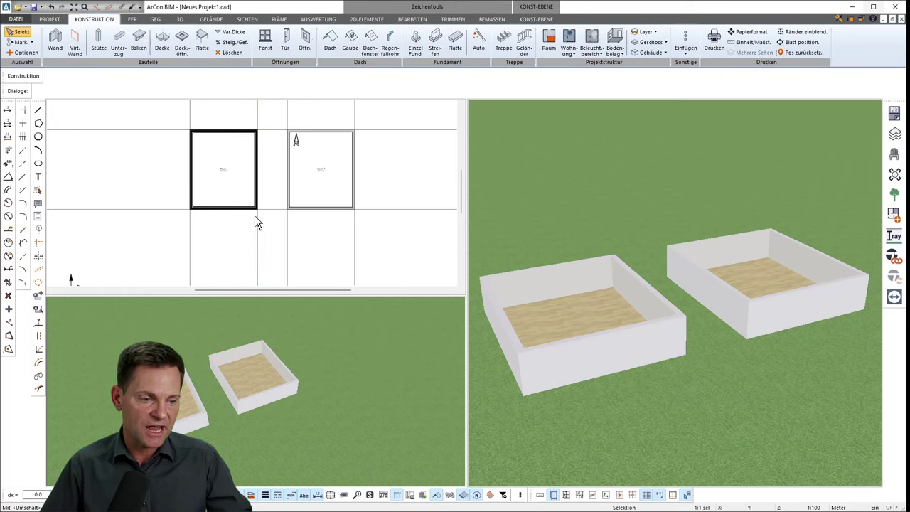
pyautogui.moveTo(364, 183); pyautogui.dragTo(359, 188, button='middle')
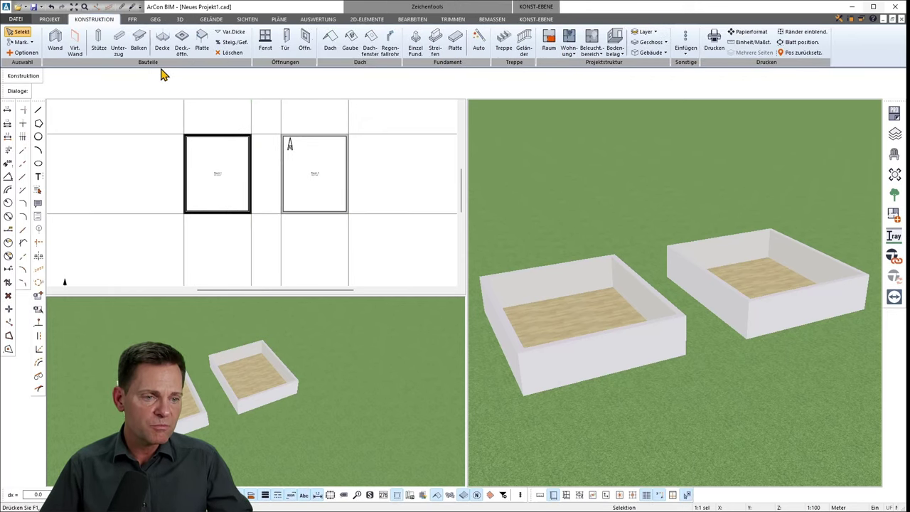
pyautogui.click(247, 19)
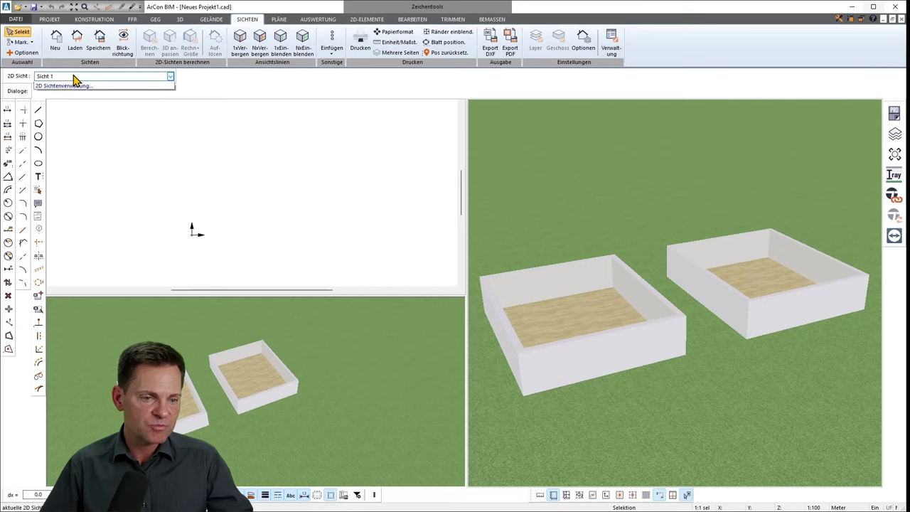
pyautogui.click(78, 76)
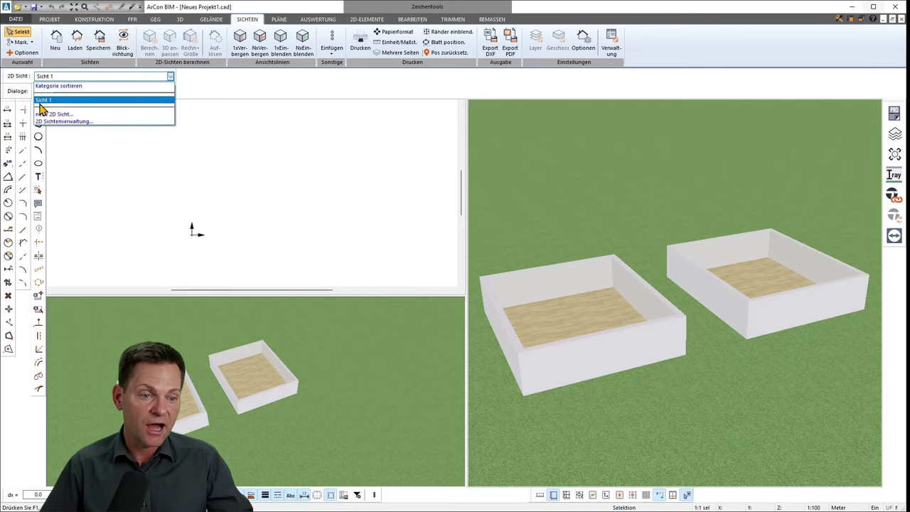
pyautogui.click(302, 90)
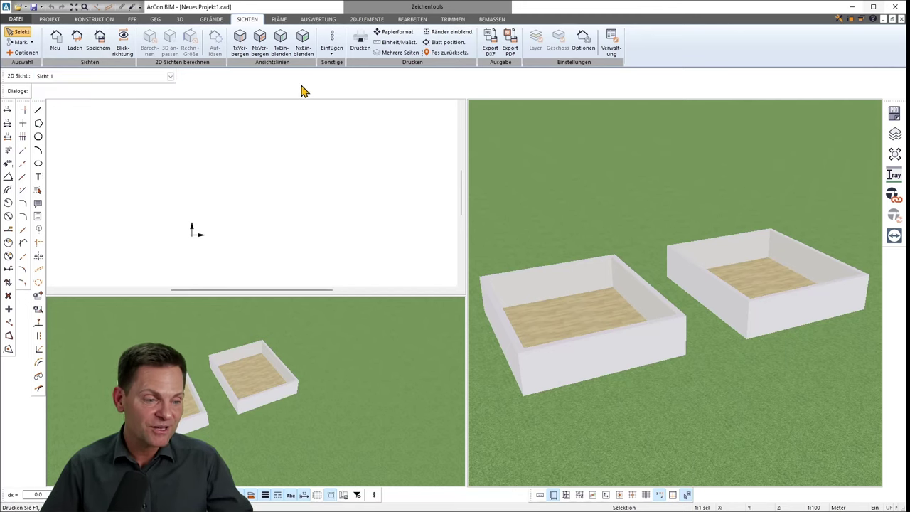
pyautogui.click(98, 22)
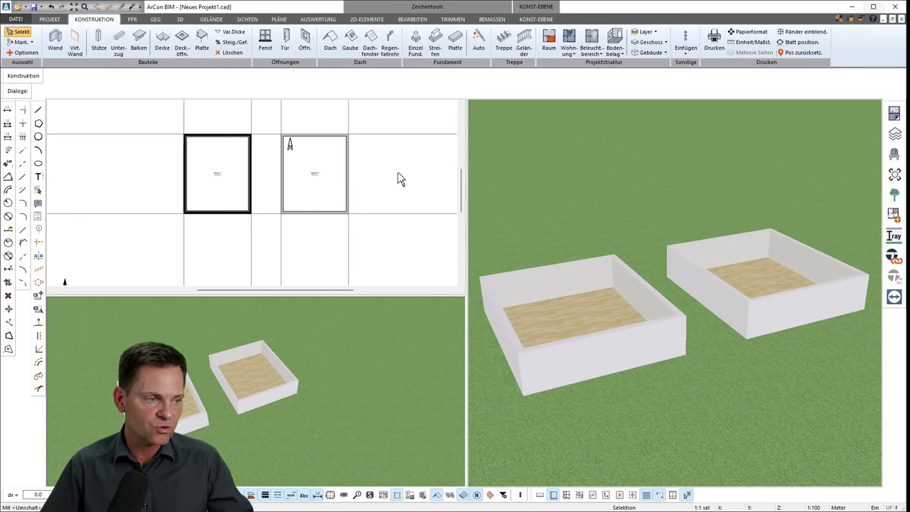
# Insert section A–A via Einfügen > Schnitte/Ansichten, drawn left to right across both rooms.
pyautogui.click(685, 44)
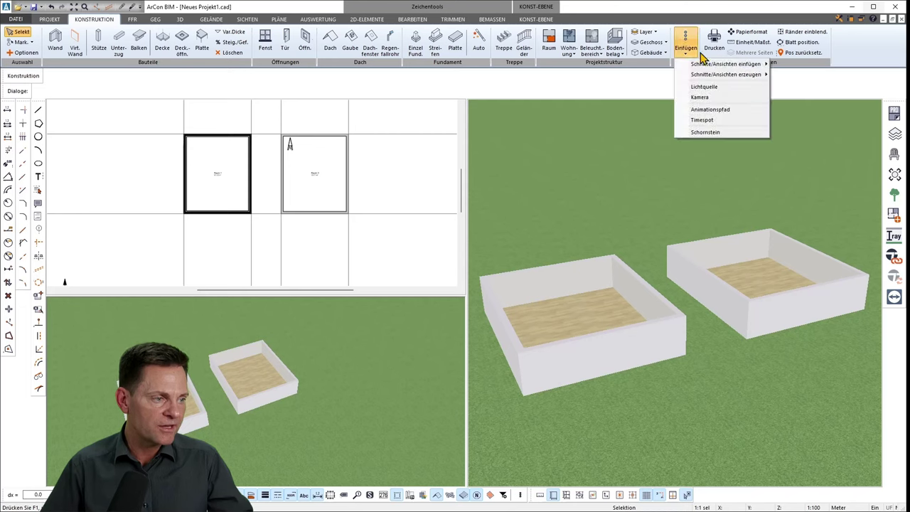
pyautogui.click(796, 75)
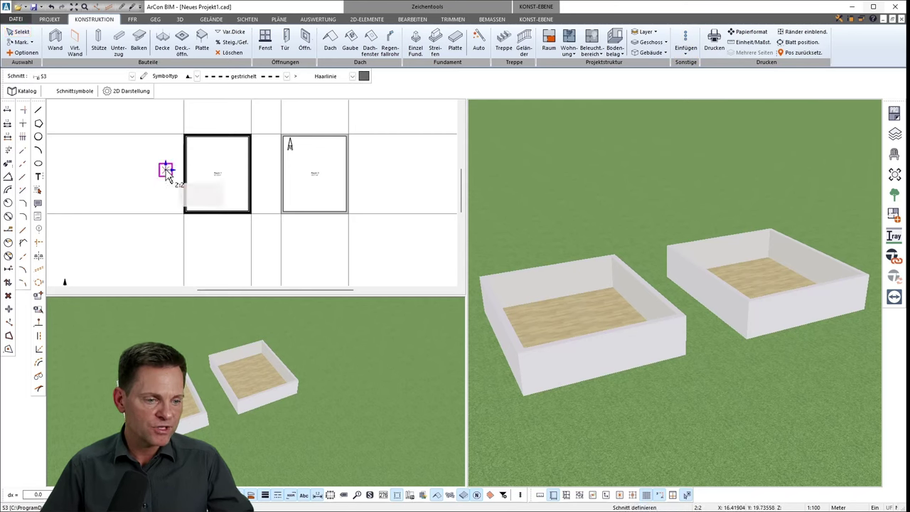
pyautogui.click(166, 170)
pyautogui.click(365, 170)
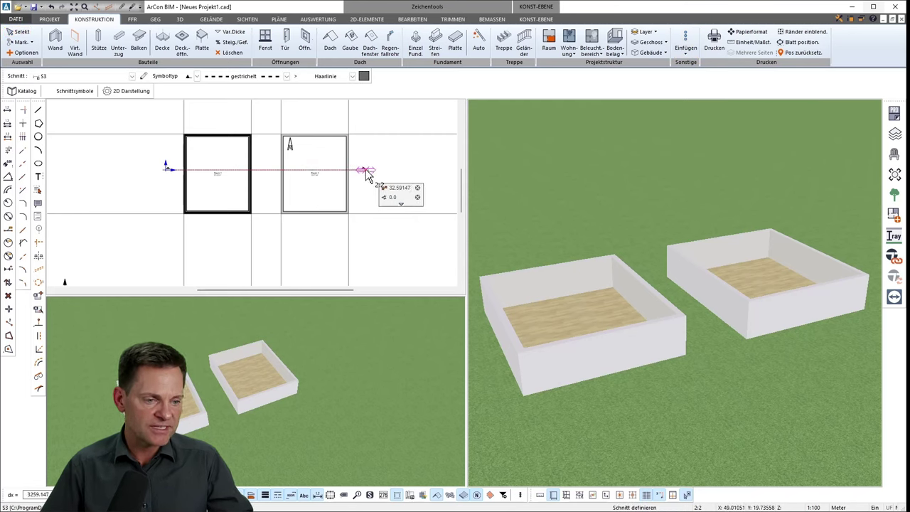
pyautogui.click(379, 236)
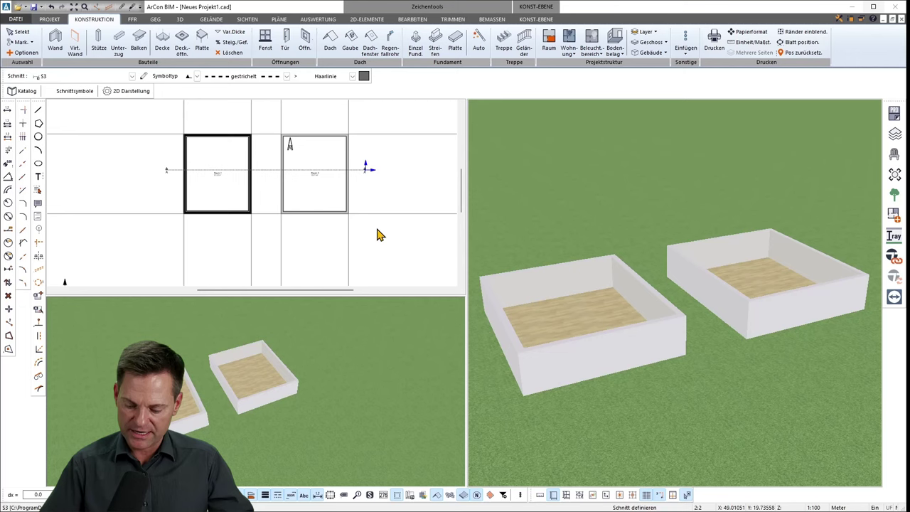
pyautogui.click(289, 144)
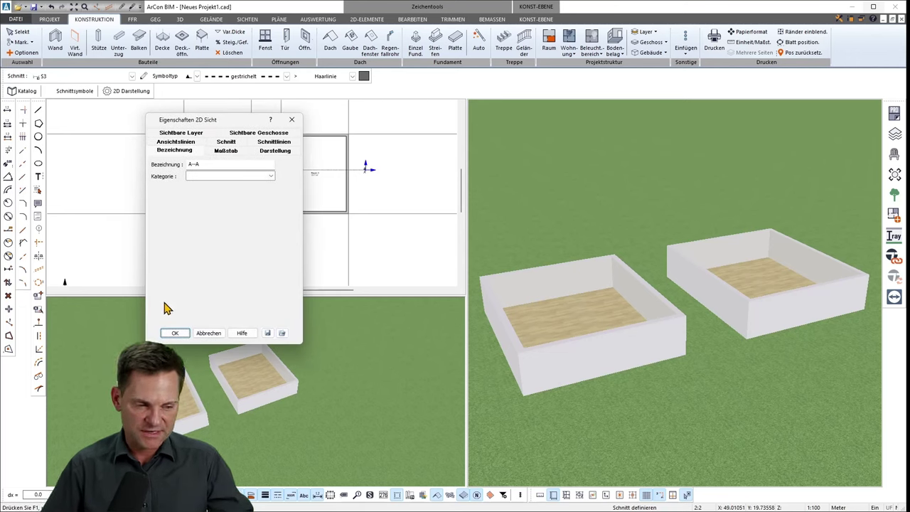
pyautogui.click(174, 334)
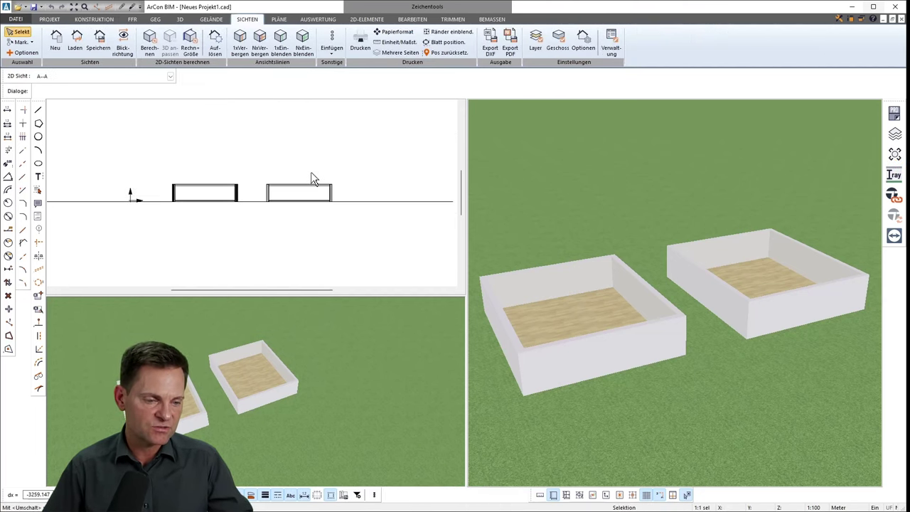
# Switch the large viewport to the KONSTRUKTION floor plan showing both rooms and section line A.
pyautogui.scroll(1, 237, 221)
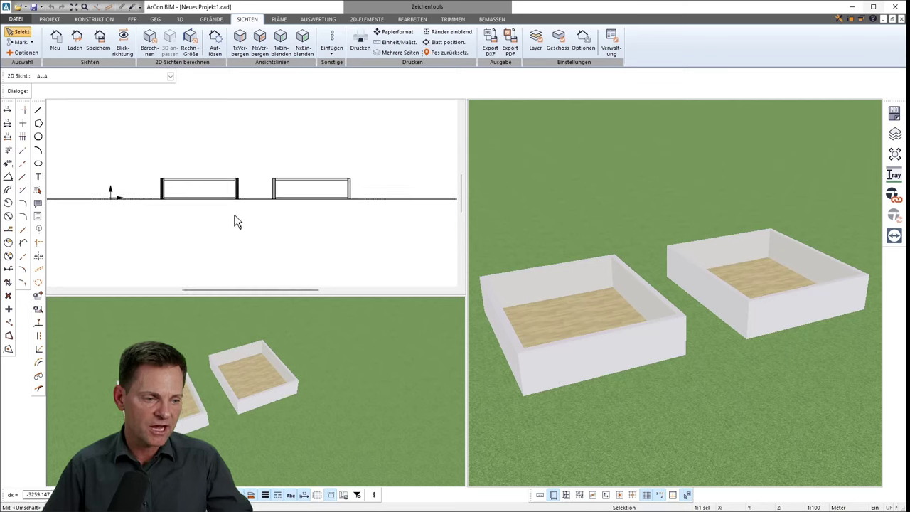
pyautogui.click(327, 355)
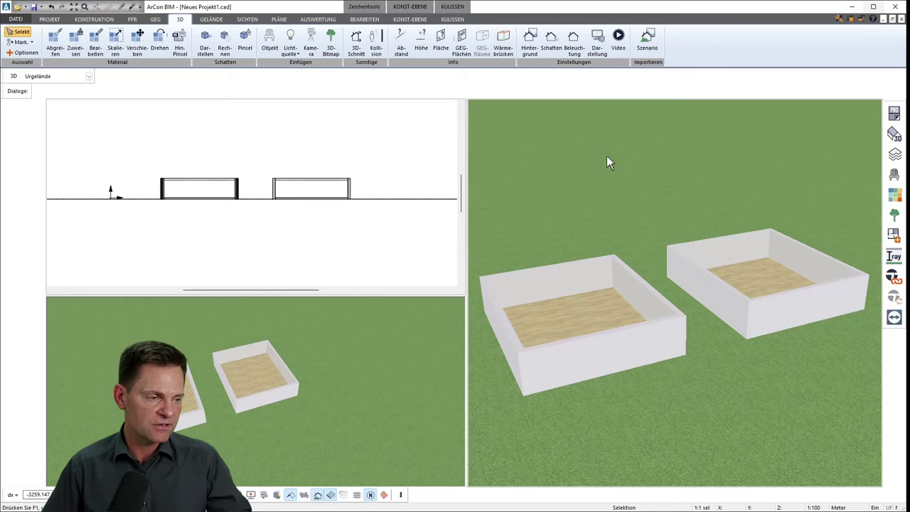
pyautogui.click(94, 19)
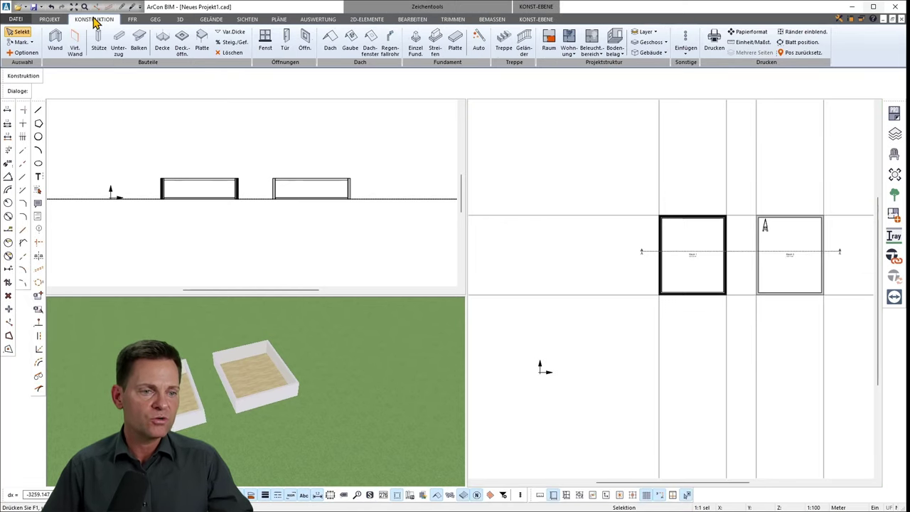
# Centre both rooms in the floor plan and hide the fine grid.
pyautogui.moveTo(628, 264); pyautogui.dragTo(604, 285, button='middle')
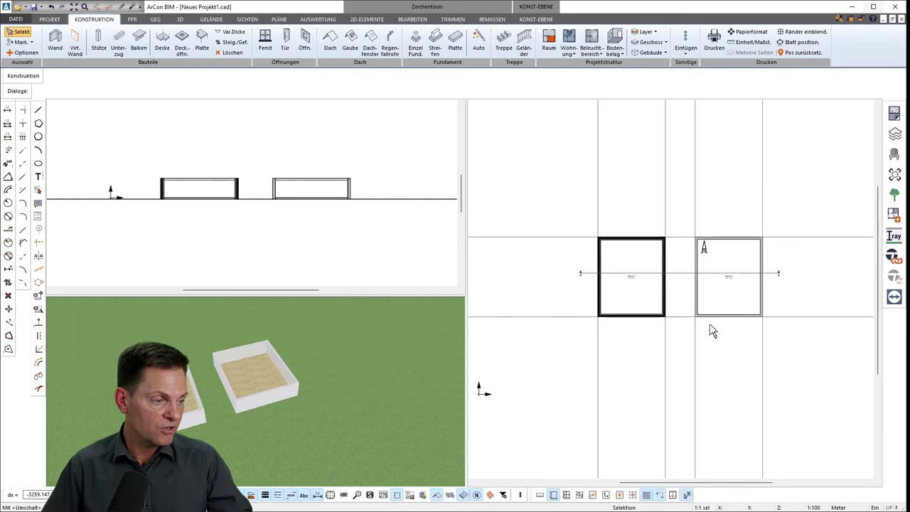
pyautogui.scroll(3, 710, 323)
pyautogui.moveTo(679, 325); pyautogui.dragTo(697, 335, button='middle')
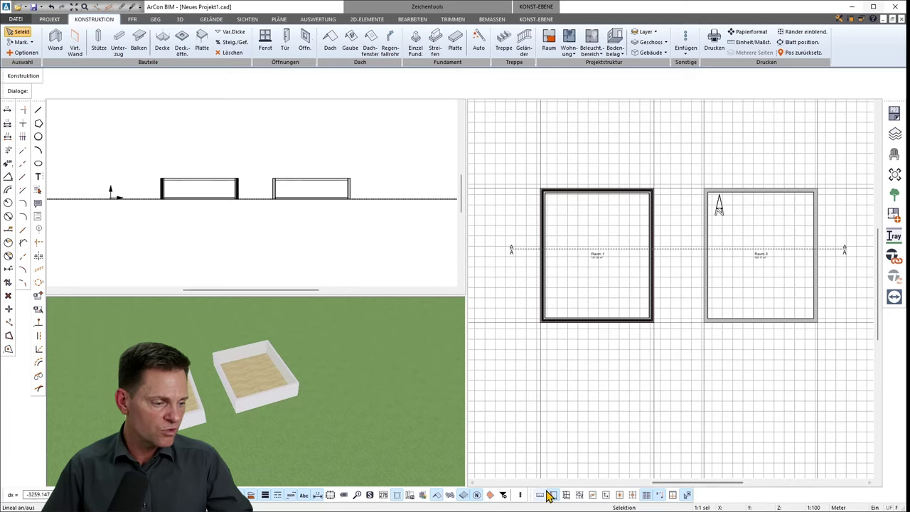
pyautogui.click(646, 495)
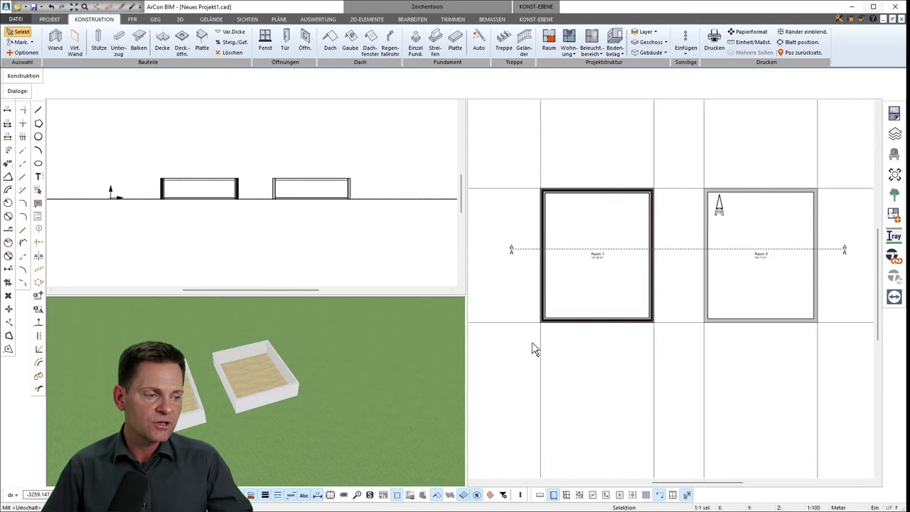
pyautogui.moveTo(534, 348); pyautogui.dragTo(548, 366, button='middle')
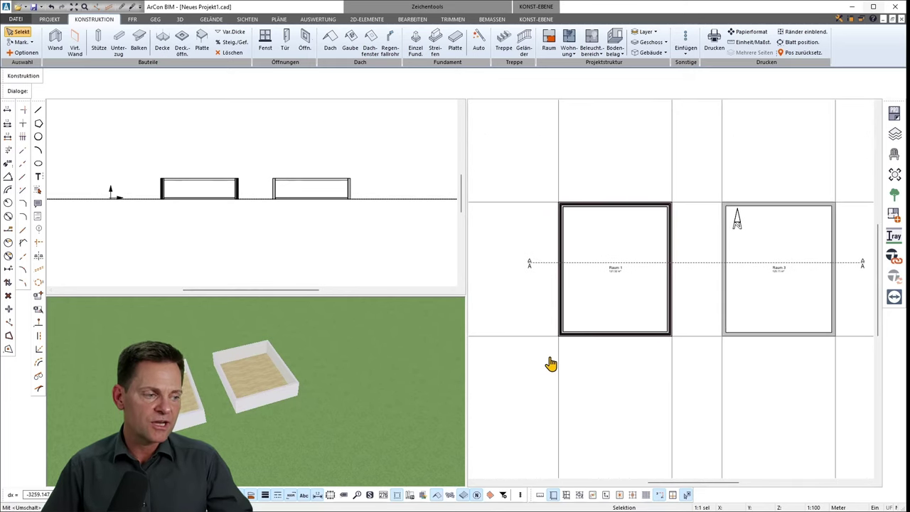
# Drag the pane splitters to resize the section, 3D and plan views, then activate section A–A.
pyautogui.click(862, 19)
pyautogui.moveTo(817, 82)
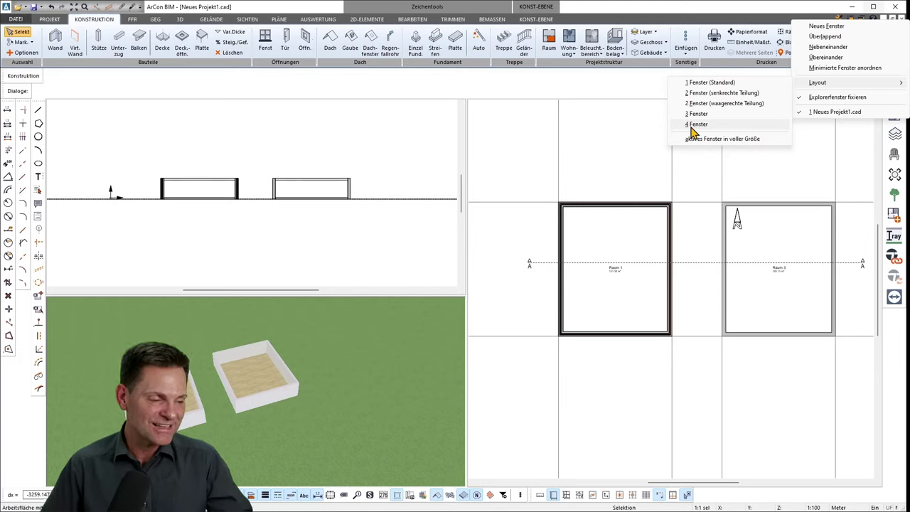
pyautogui.click(548, 151)
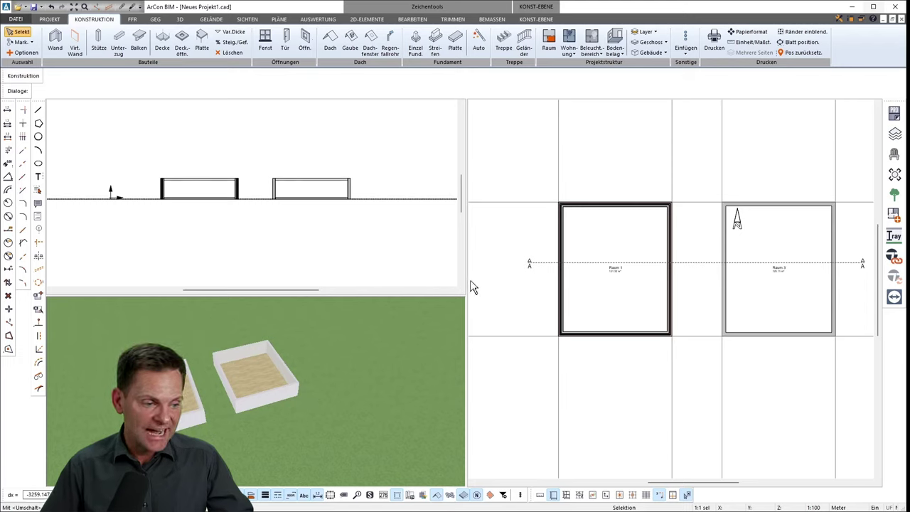
pyautogui.moveTo(467, 280); pyautogui.dragTo(368, 285)
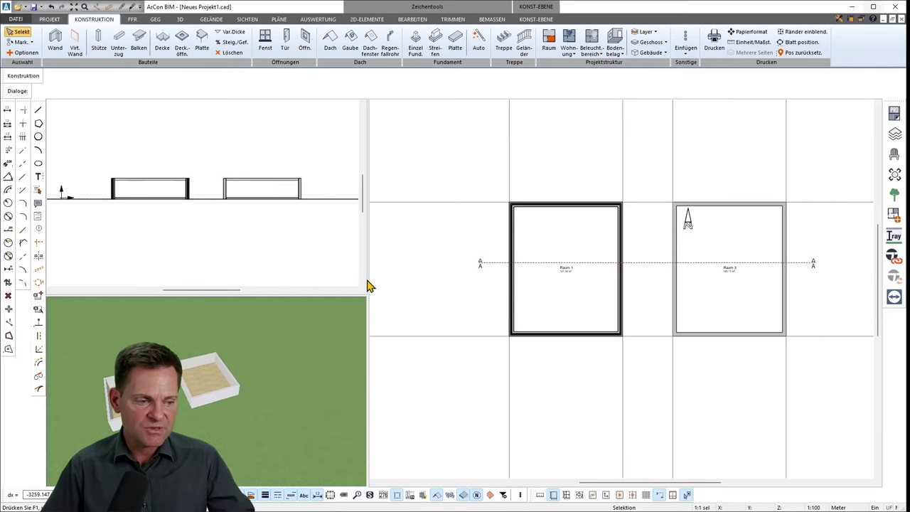
pyautogui.moveTo(321, 292); pyautogui.dragTo(317, 266)
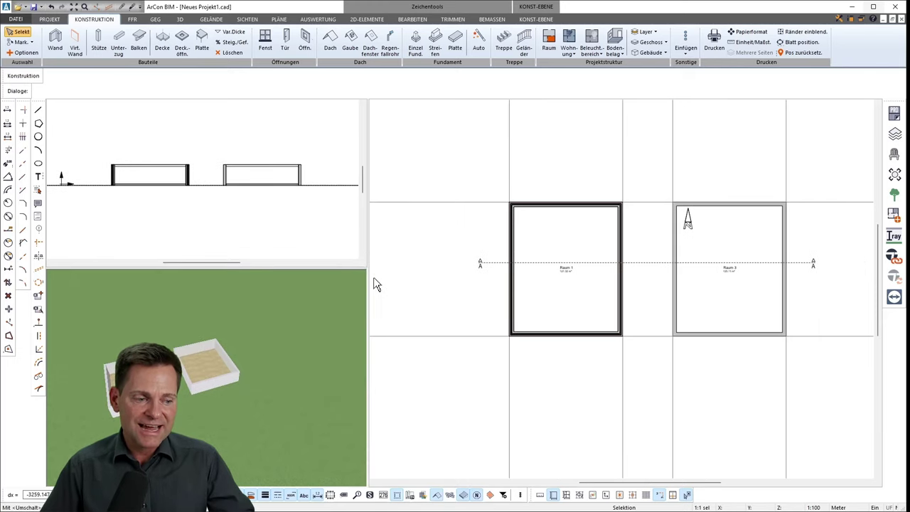
pyautogui.moveTo(370, 277); pyautogui.dragTo(484, 264)
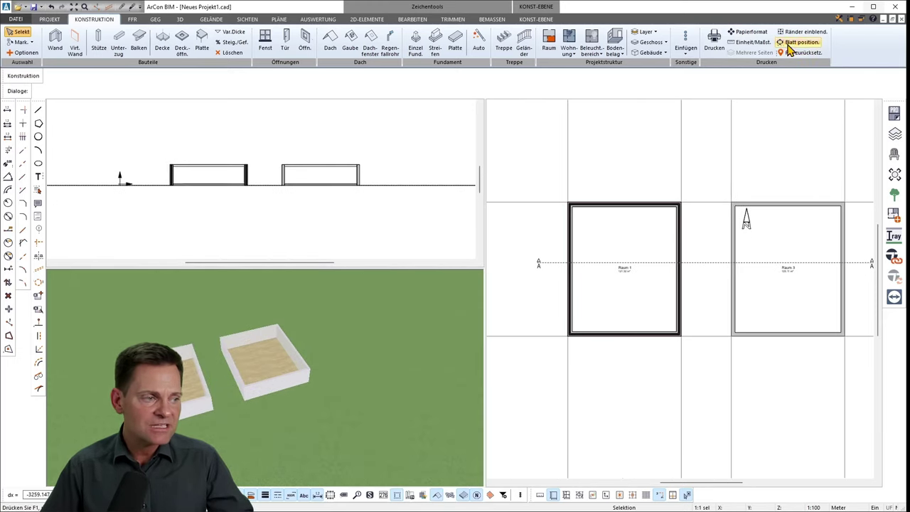
pyautogui.click(861, 18)
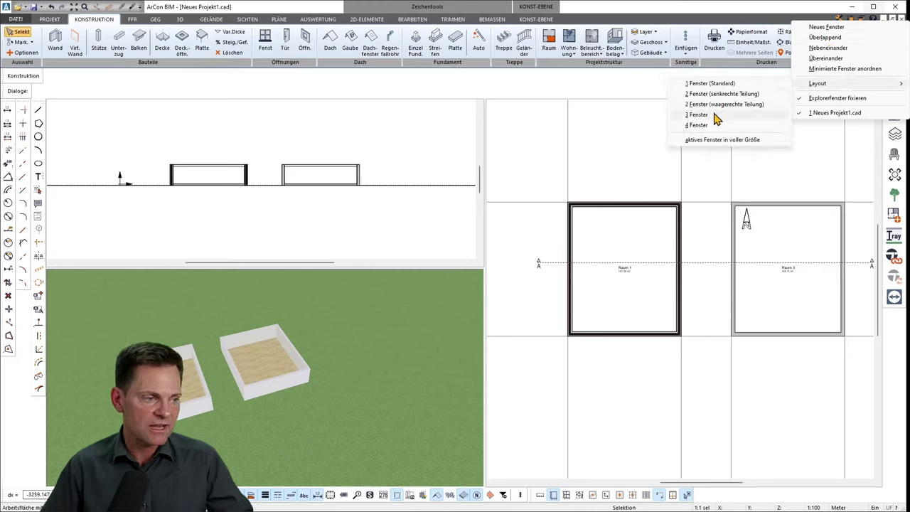
pyautogui.moveTo(846, 84)
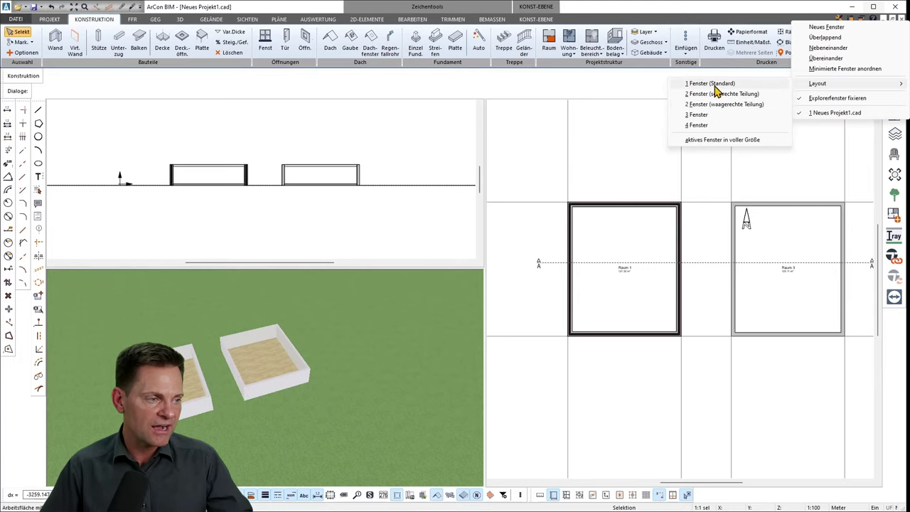
pyautogui.click(488, 283)
pyautogui.moveTo(487, 279); pyautogui.dragTo(482, 283)
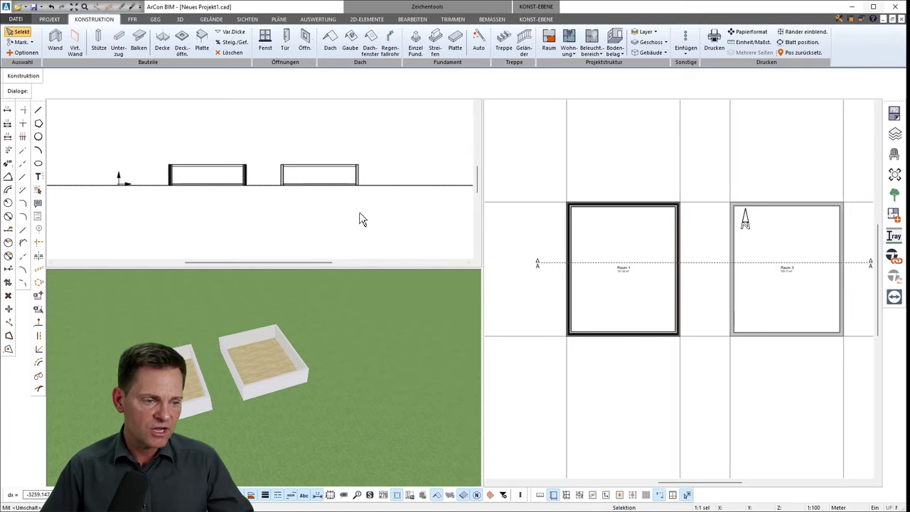
pyautogui.click(325, 204)
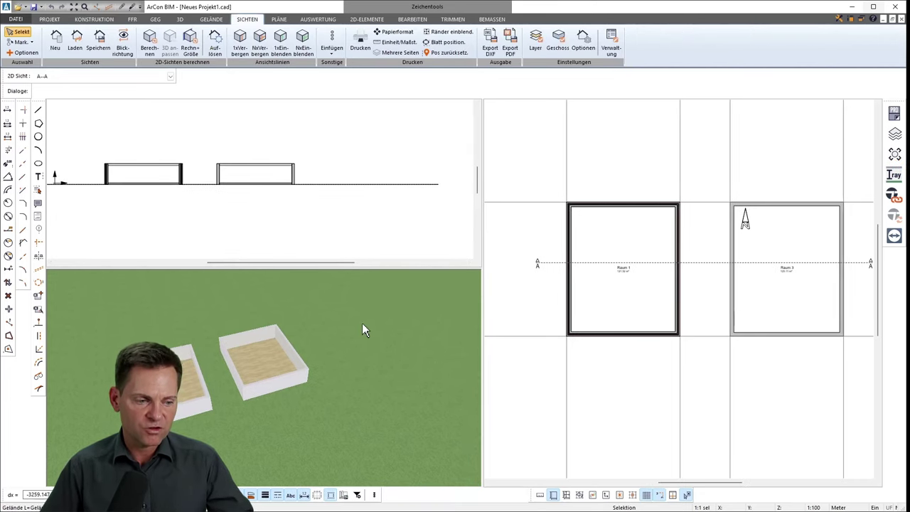
# Tilt the 3D view toward the two rooms.
pyautogui.click(343, 356)
pyautogui.moveTo(332, 386); pyautogui.dragTo(336, 412)
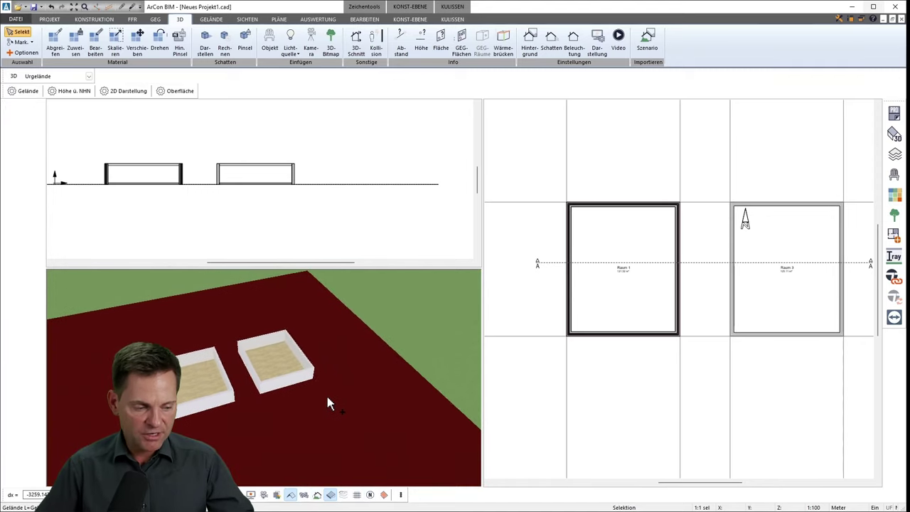
pyautogui.click(651, 356)
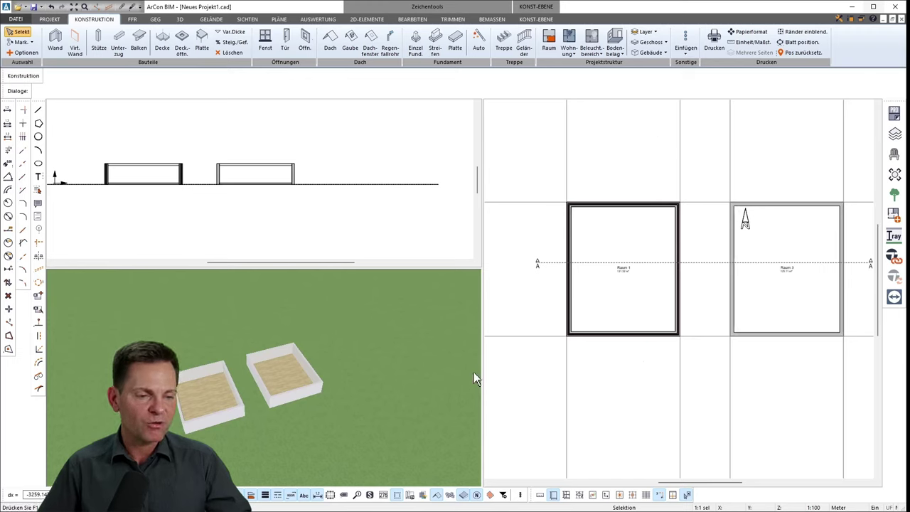
# Widen the floor-plan pane, then zoom and pan it to centre Raum 1 and Raum 3.
pyautogui.click(234, 230)
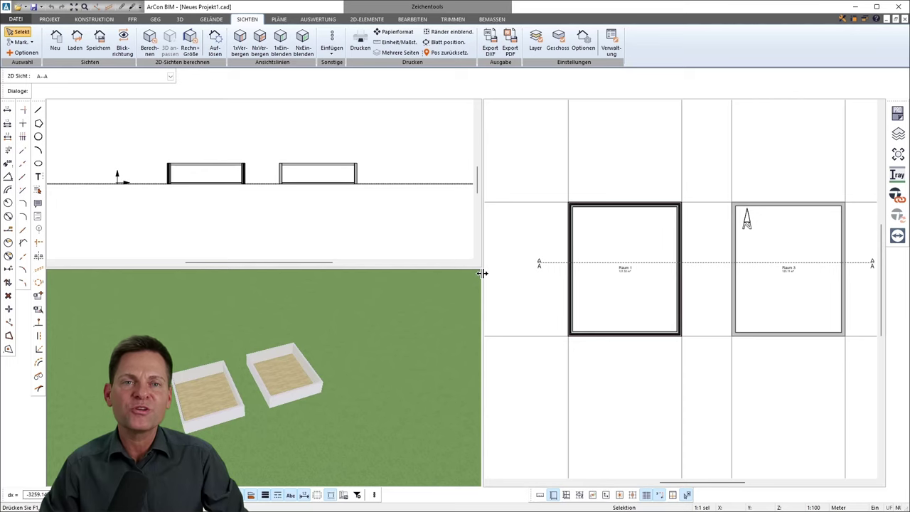
pyautogui.click(660, 327)
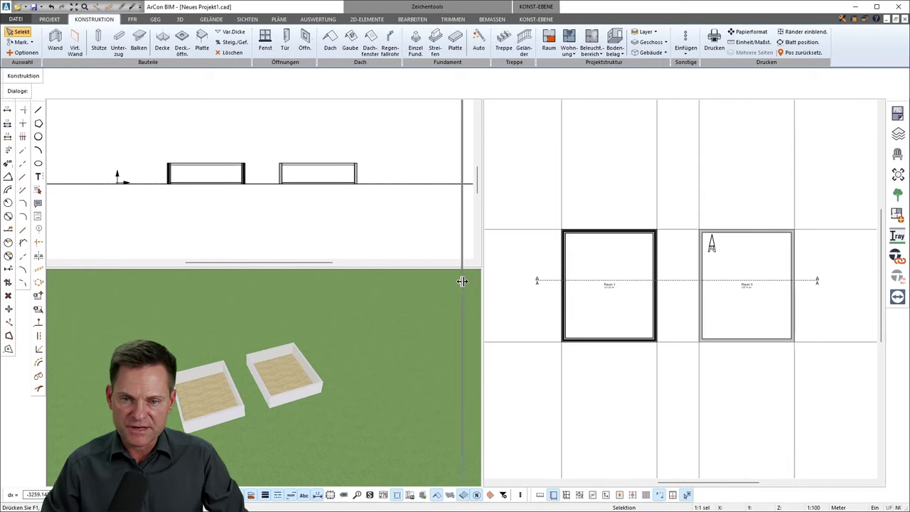
pyautogui.moveTo(462, 281); pyautogui.dragTo(417, 281)
pyautogui.scroll(2, 629, 363)
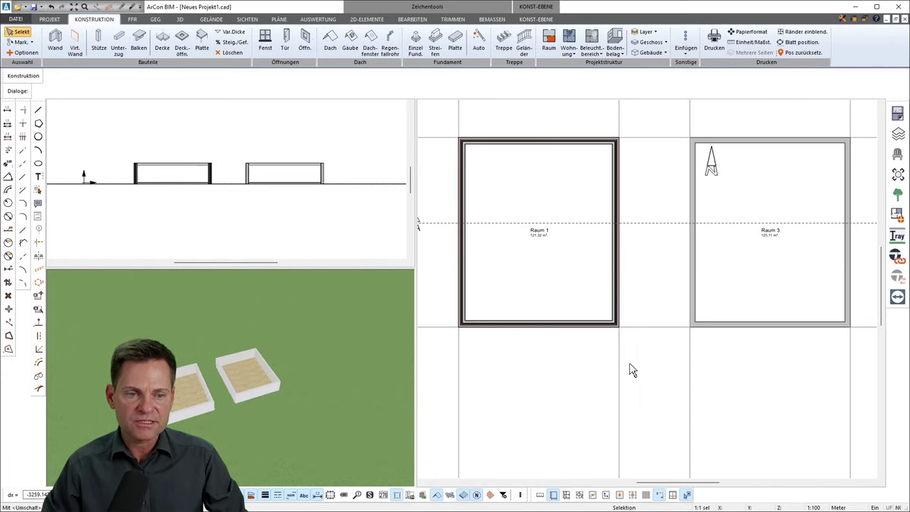
pyautogui.moveTo(629, 363); pyautogui.dragTo(626, 412, button='middle')
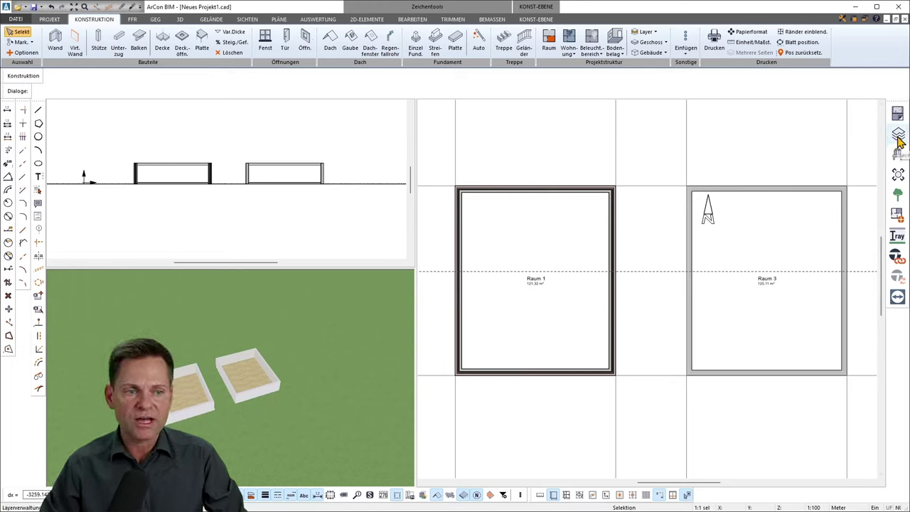
# Show the storey and layer management panels and widen the floor-plan pane further.
pyautogui.click(898, 139)
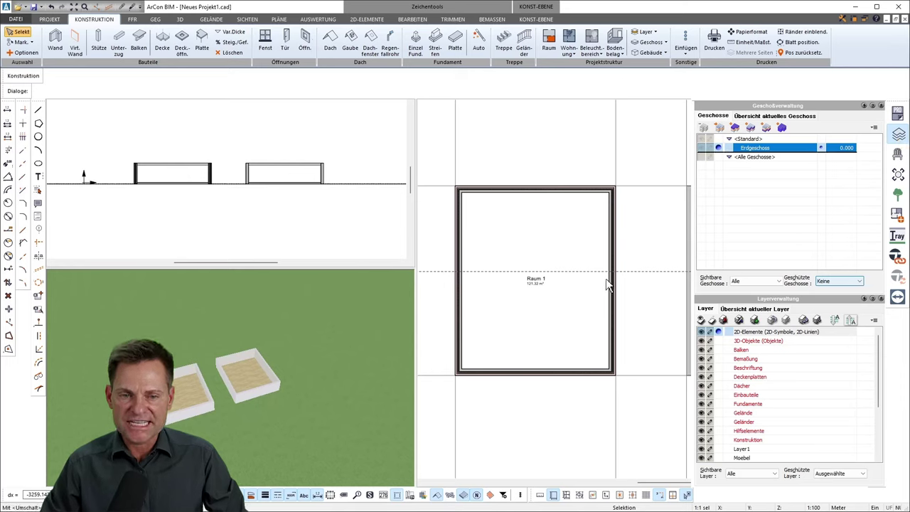
pyautogui.moveTo(646, 316); pyautogui.dragTo(619, 314, button='middle')
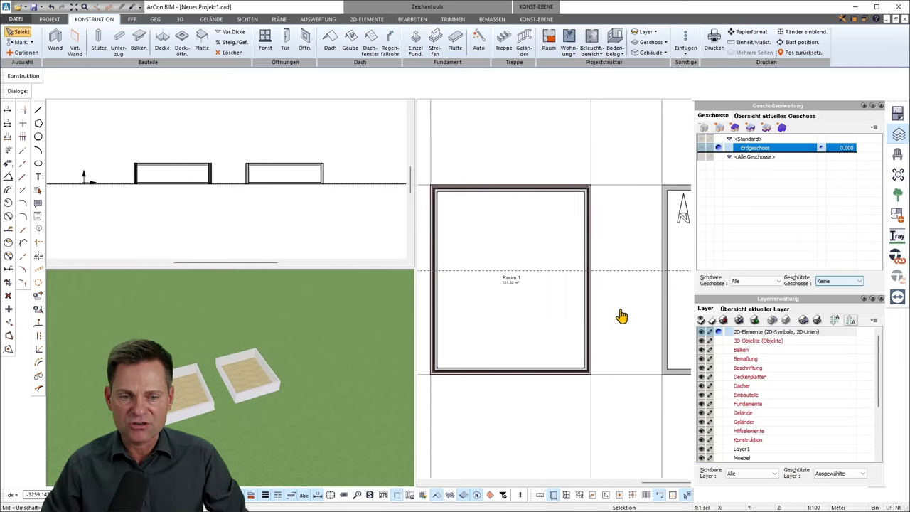
pyautogui.moveTo(416, 271); pyautogui.dragTo(333, 271)
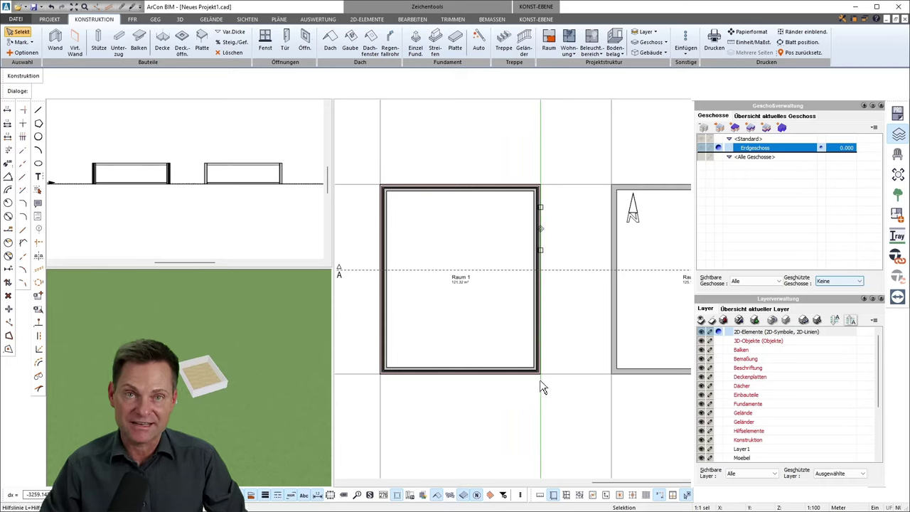
# Bring the Raum 3 label into view and open the Erdgeschoss storey properties from Geschossverwaltung.
pyautogui.click(896, 140)
pyautogui.click(899, 141)
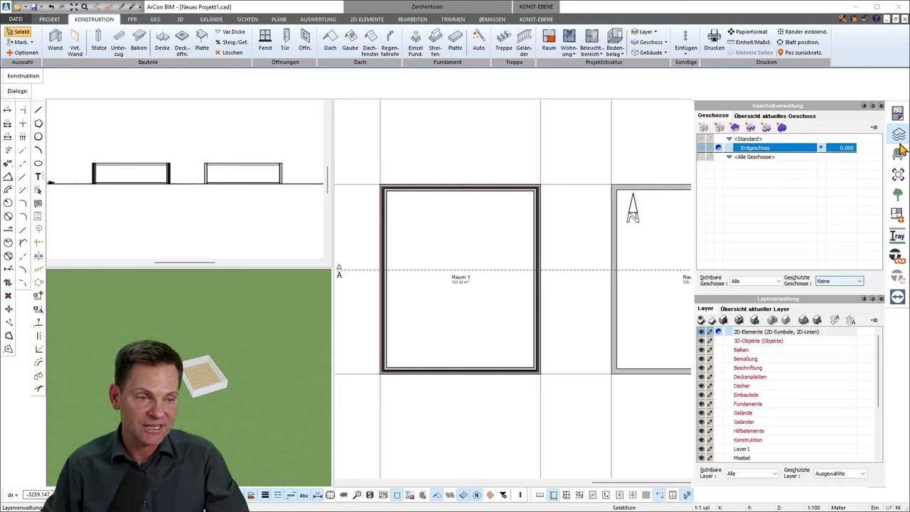
pyautogui.moveTo(644, 226); pyautogui.dragTo(629, 223, button='middle')
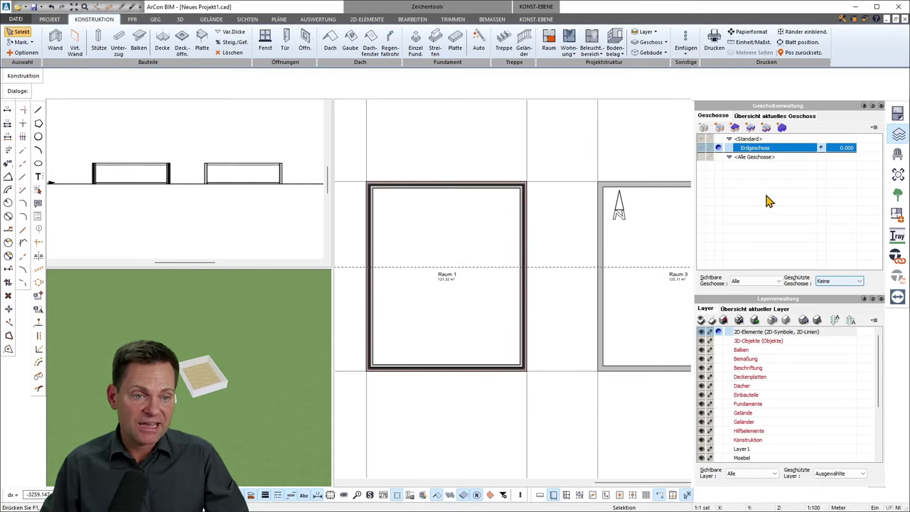
pyautogui.doubleClick(730, 146)
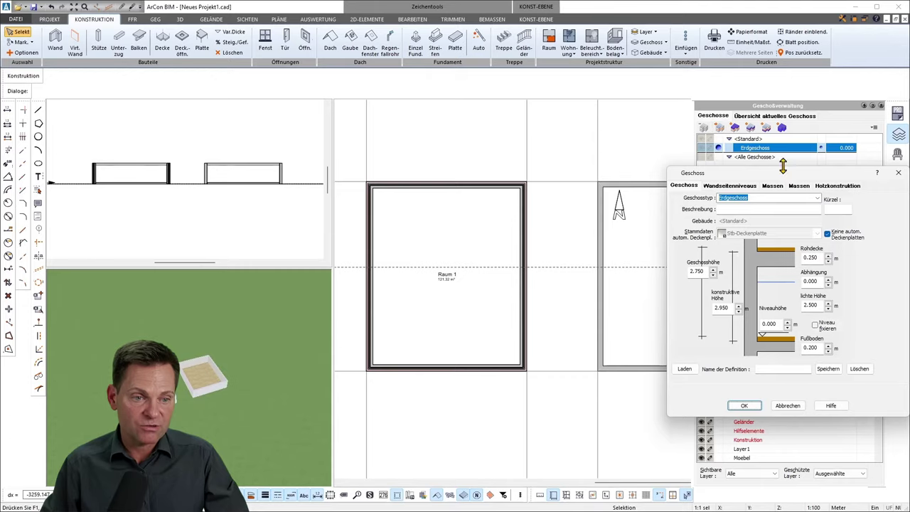
# Centre the Erdgeschoss dialog, browse its Wandseitenniveaus, Massen and Holzkonstruktion tabs, then close it unchanged.
pyautogui.moveTo(784, 173); pyautogui.dragTo(558, 156)
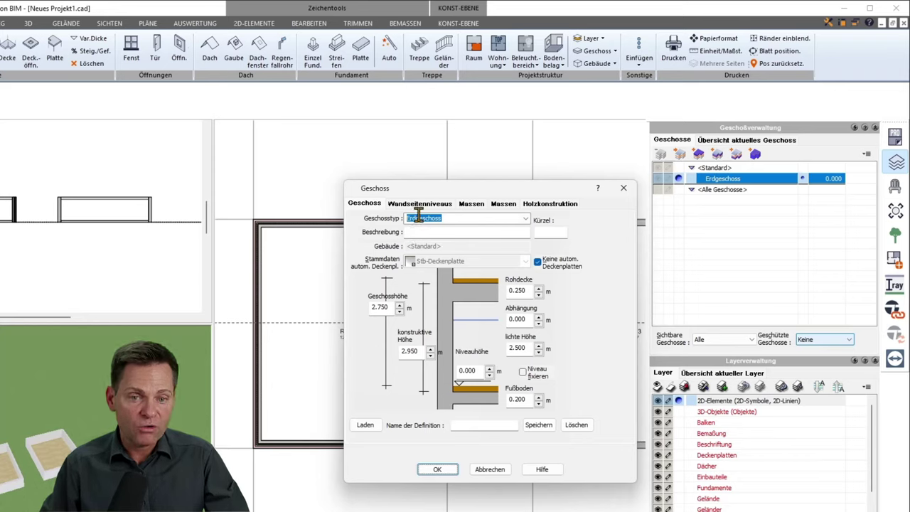
pyautogui.click(441, 205)
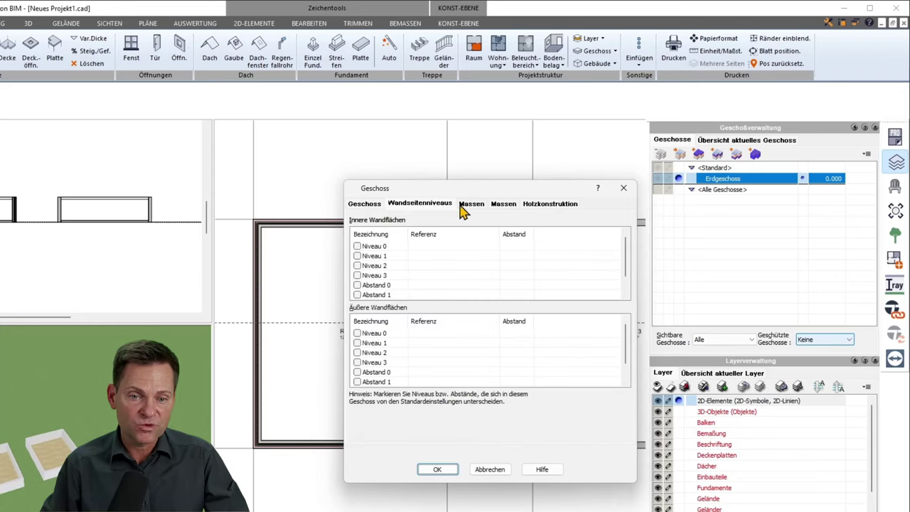
pyautogui.click(469, 205)
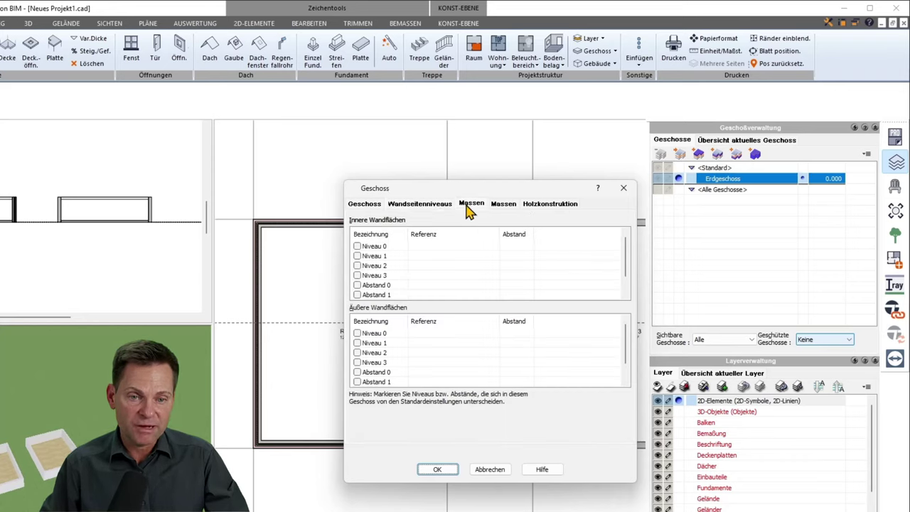
pyautogui.click(540, 206)
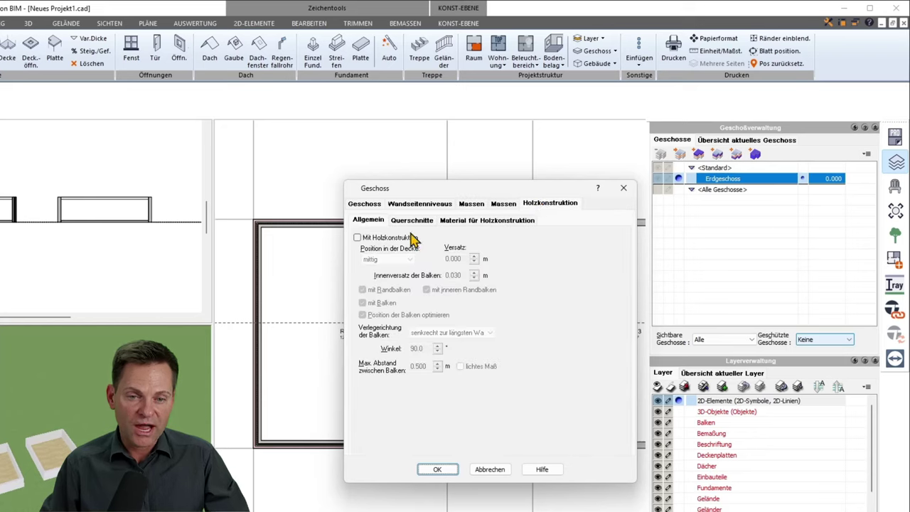
pyautogui.click(365, 204)
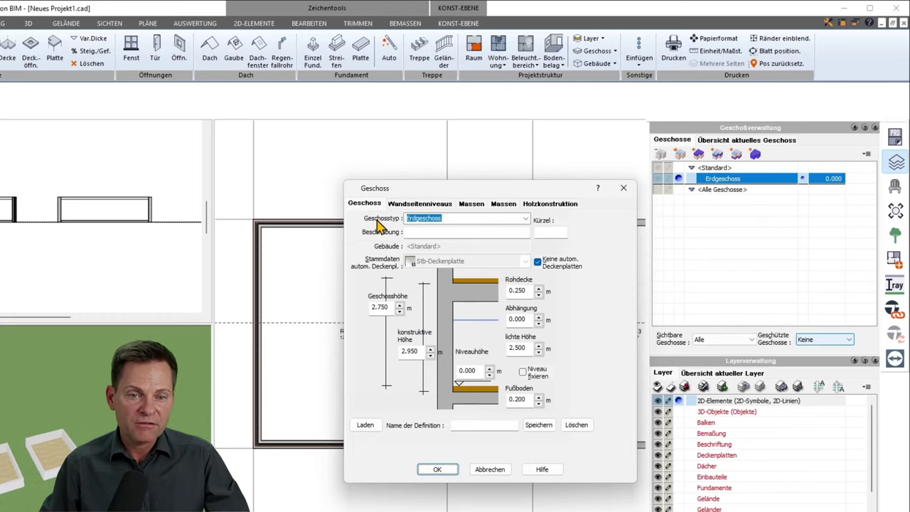
pyautogui.click(623, 188)
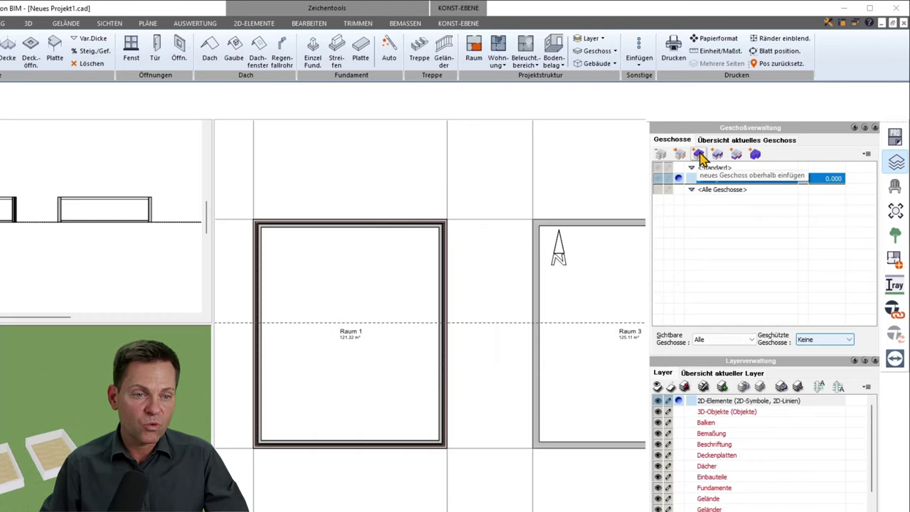
pyautogui.click(699, 155)
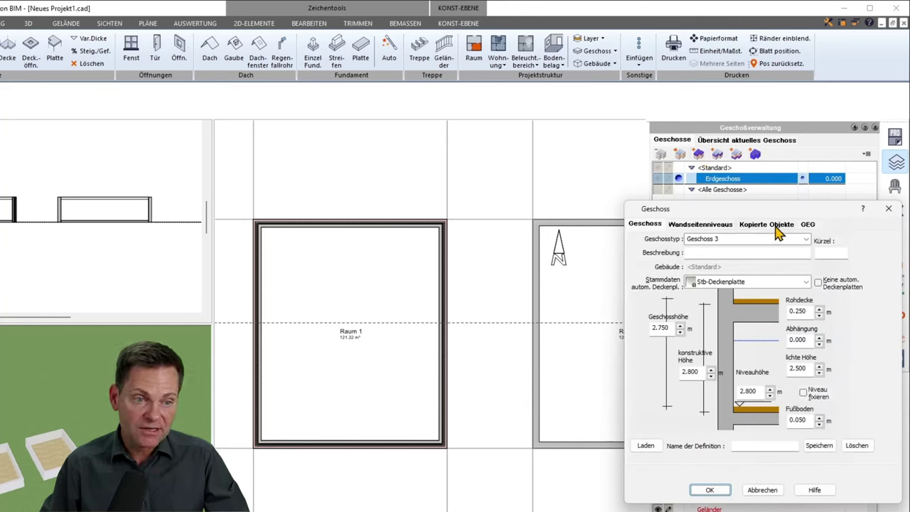
pyautogui.click(776, 225)
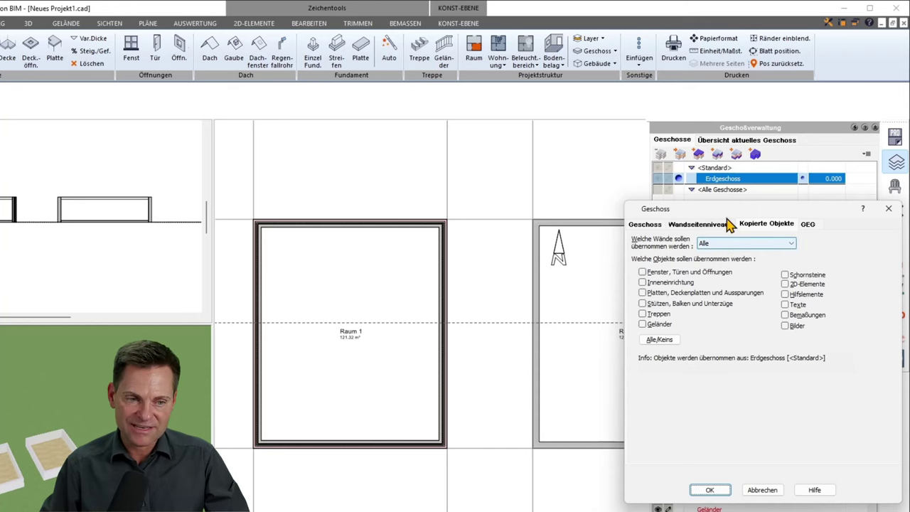
pyautogui.moveTo(731, 213); pyautogui.dragTo(456, 196)
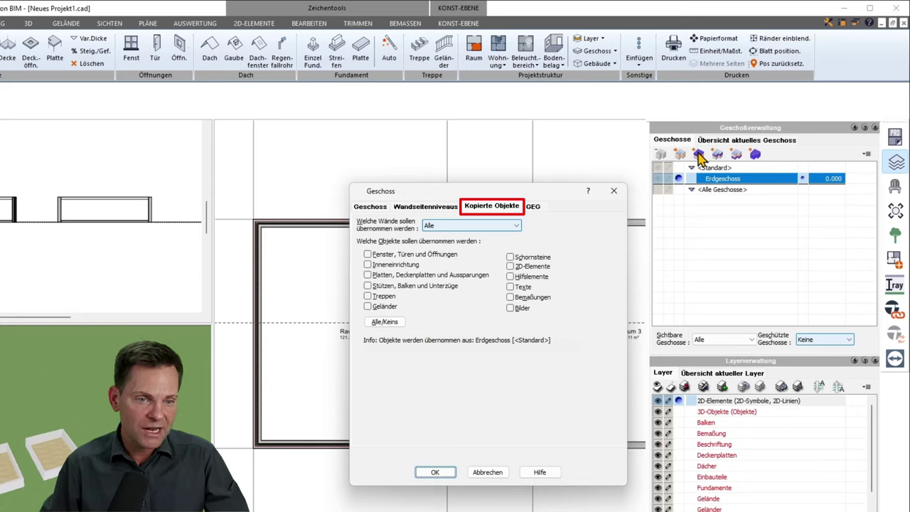
pyautogui.click(468, 226)
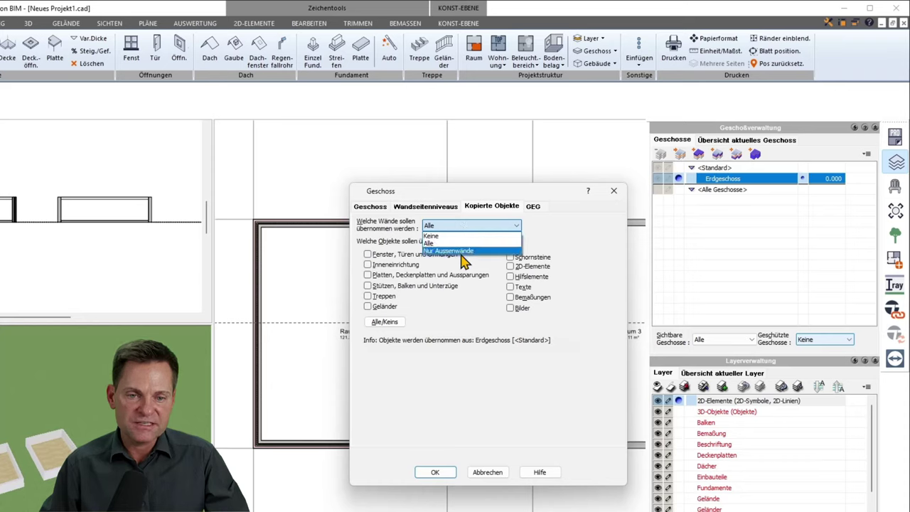
pyautogui.click(460, 243)
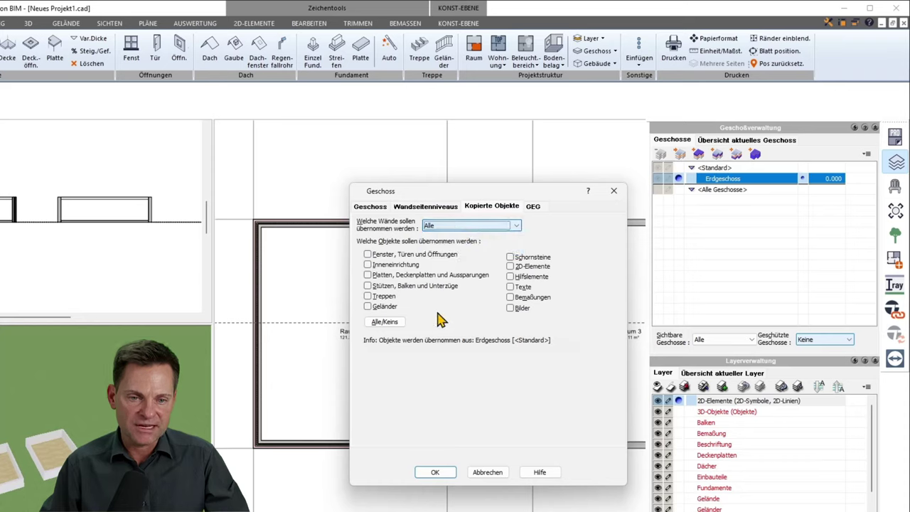
pyautogui.click(488, 472)
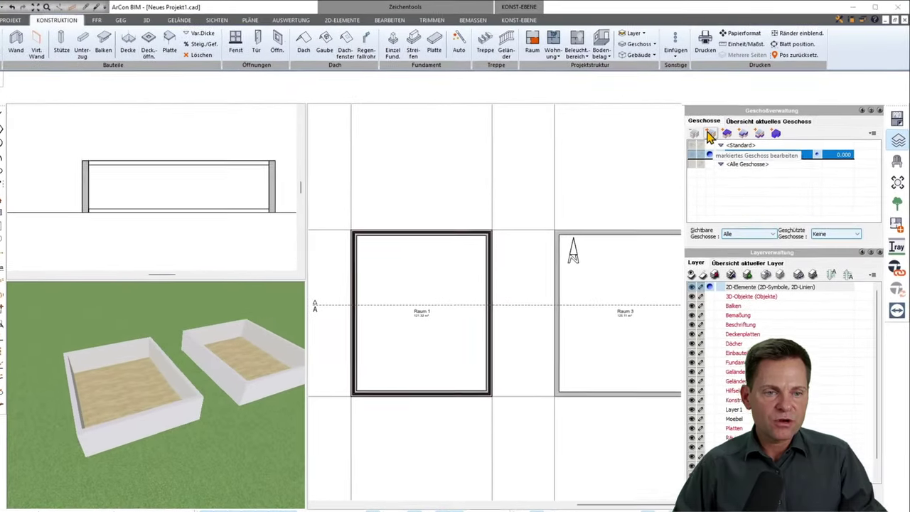
# Untick 'Keine autom. Deckenplatten' in the Erdgeschoss Geschoss settings and confirm with OK.
pyautogui.click(709, 135)
pyautogui.moveTo(650, 178); pyautogui.dragTo(443, 178)
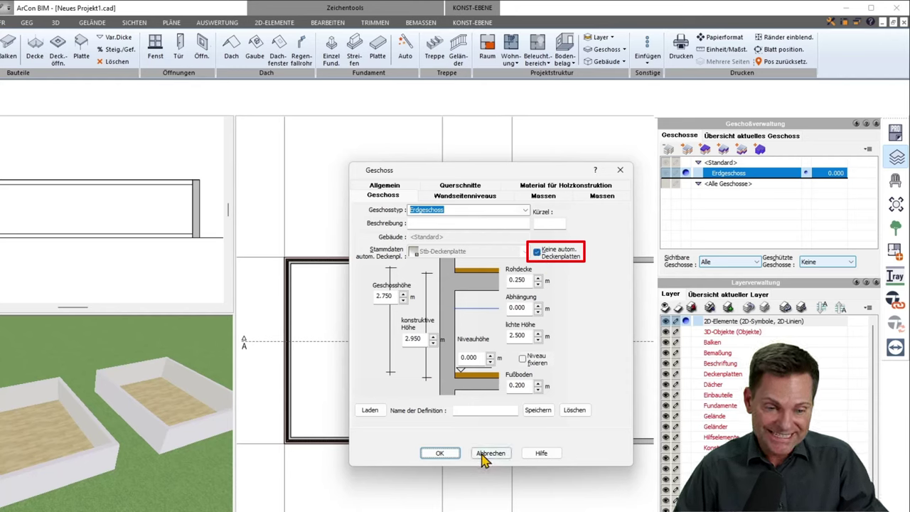
pyautogui.click(537, 251)
pyautogui.click(438, 454)
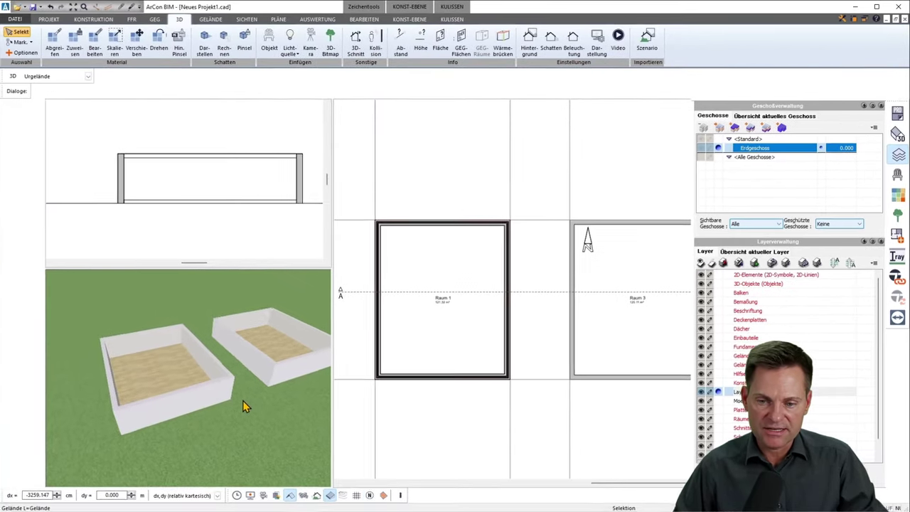
# Recalculate section A–A so the new ceiling slab appears.
pyautogui.click(243, 406)
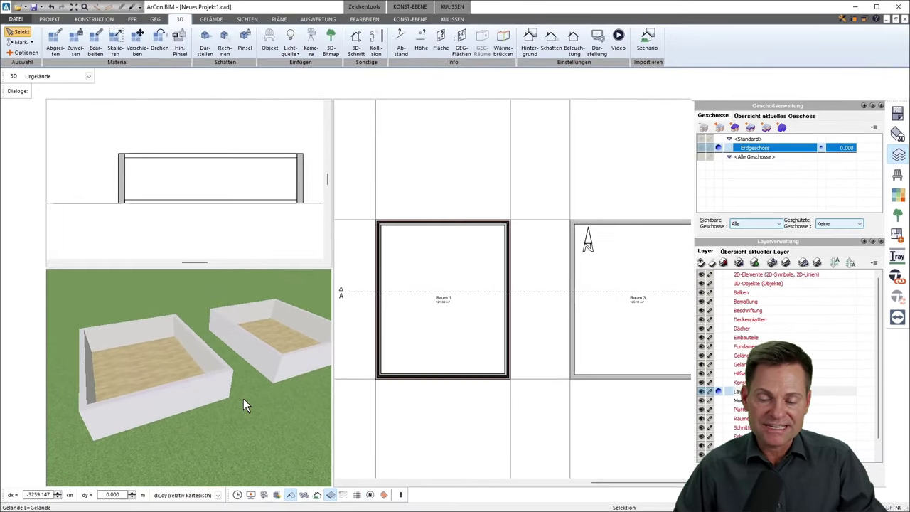
pyautogui.click(229, 223)
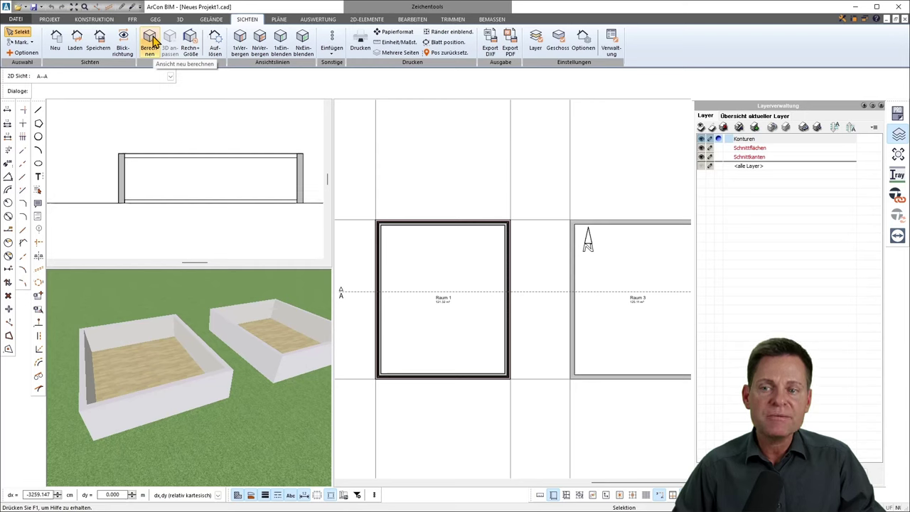
pyautogui.click(150, 41)
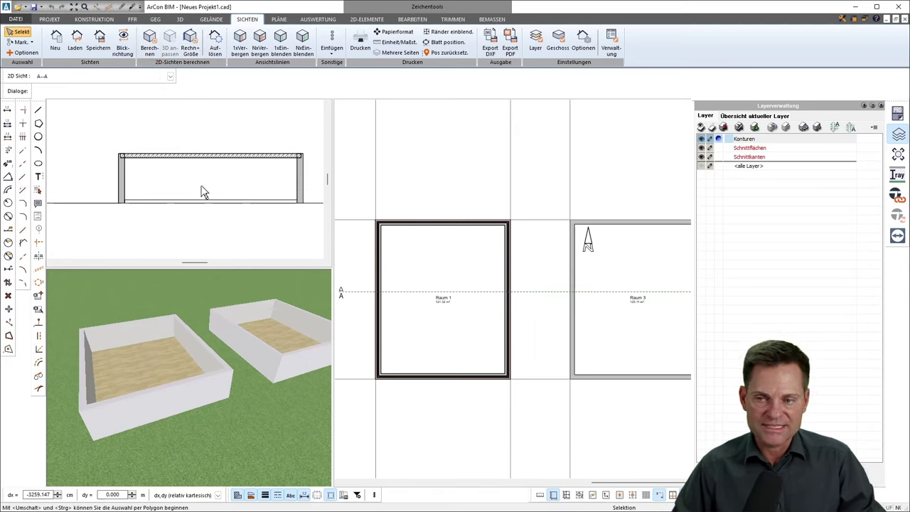
# Pan and zoom section A–A to inspect the slab over the walls.
pyautogui.moveTo(253, 185); pyautogui.dragTo(160, 183, button='middle')
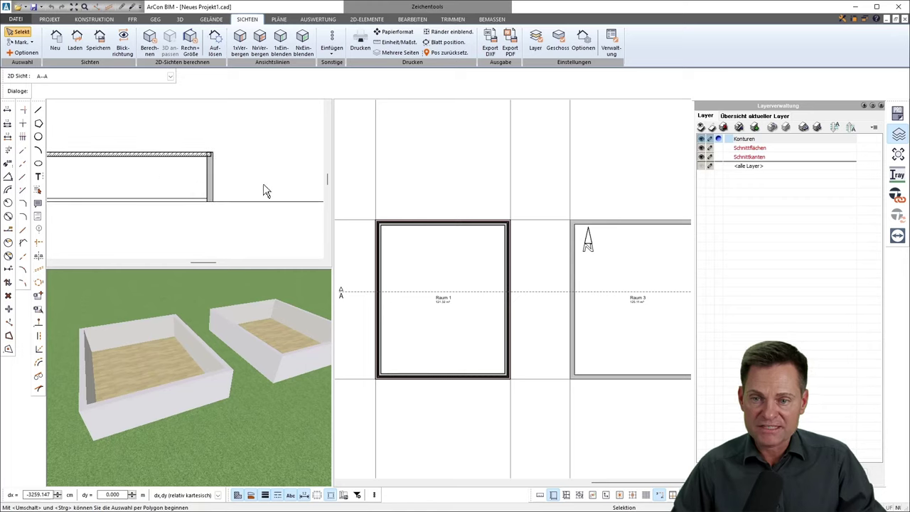
pyautogui.scroll(-1, 262, 187)
pyautogui.scroll(-1, 213, 186)
pyautogui.scroll(1, 203, 202)
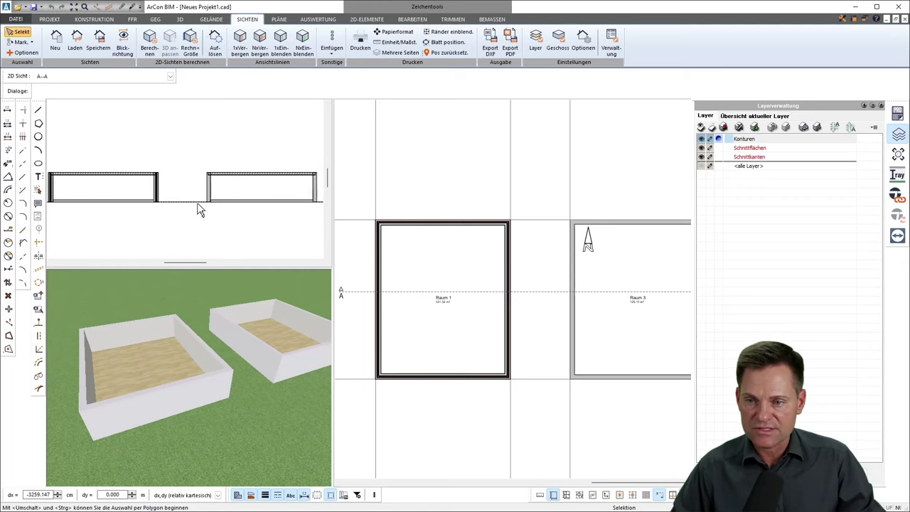
pyautogui.scroll(1, 170, 192)
pyautogui.scroll(1, 148, 181)
pyautogui.scroll(1, 146, 171)
pyautogui.scroll(1, 142, 171)
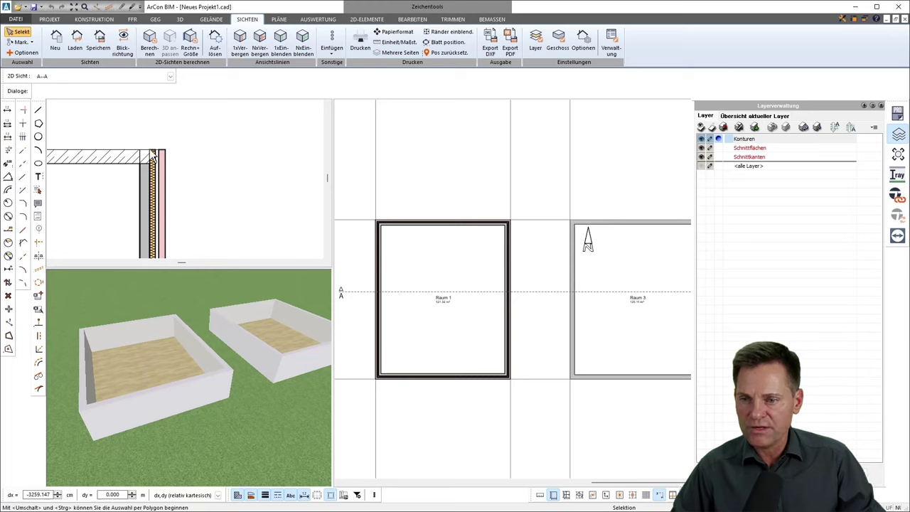
pyautogui.scroll(-1, 181, 211)
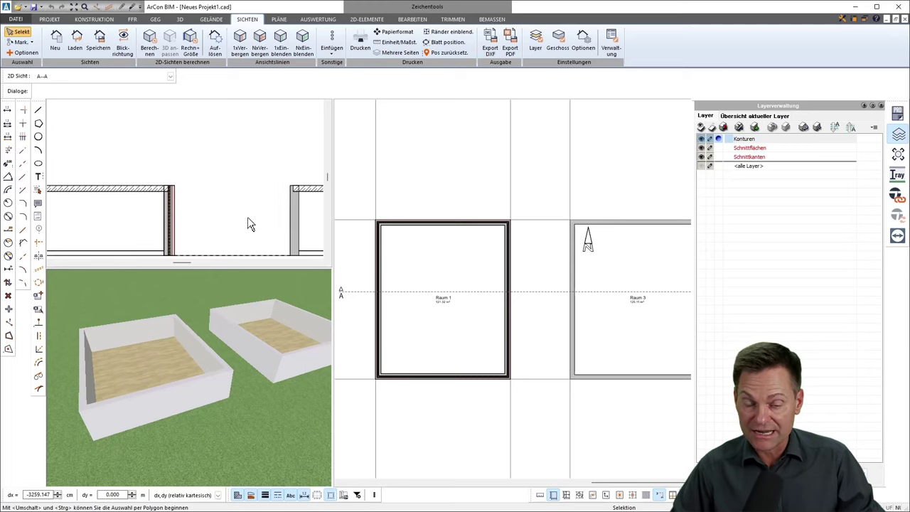
# Reframe section A–A so both walls and the whole wall section are visible.
pyautogui.moveTo(248, 217); pyautogui.dragTo(158, 197, button='middle')
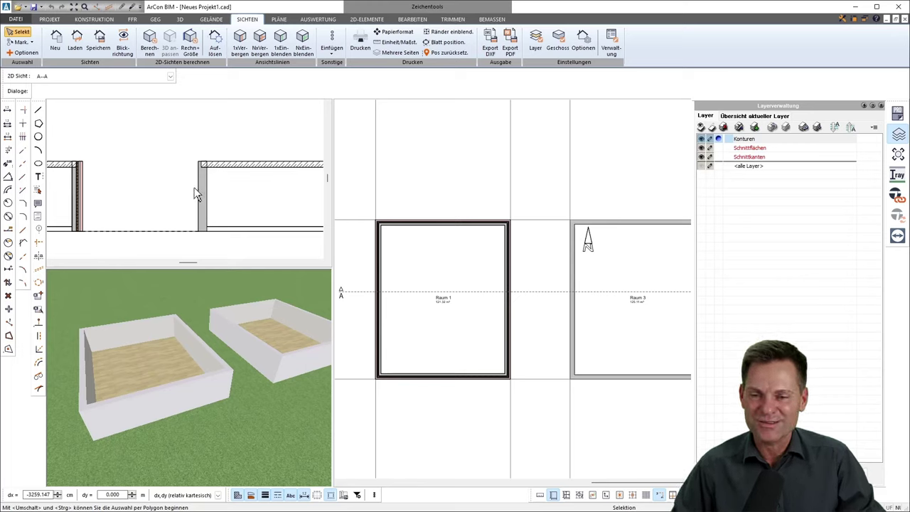
pyautogui.scroll(1, 202, 189)
pyautogui.scroll(1, 212, 178)
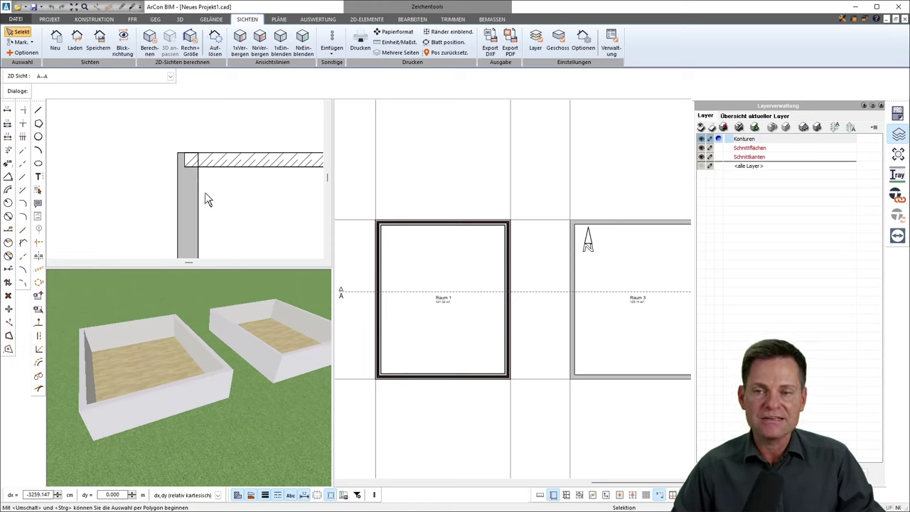
pyautogui.scroll(-1, 206, 193)
pyautogui.scroll(1, 197, 177)
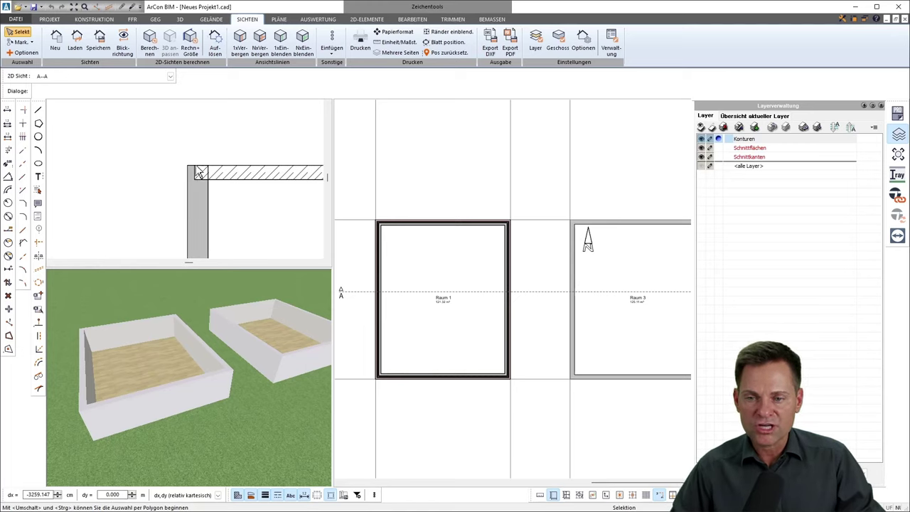
pyautogui.scroll(-2, 259, 224)
pyautogui.moveTo(258, 227); pyautogui.dragTo(156, 181, button='middle')
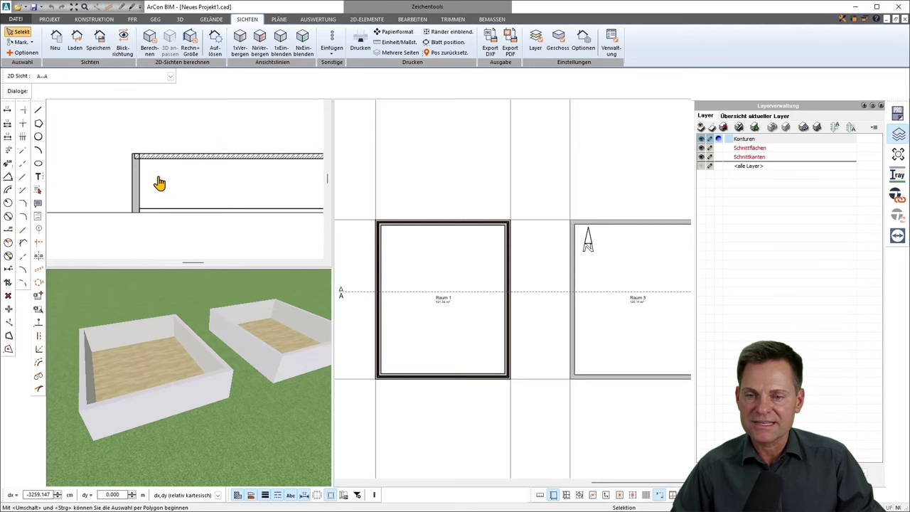
pyautogui.scroll(-1, 175, 185)
pyautogui.scroll(-1, 174, 185)
# Tick 'Keine autom. Deckenplatten' in the Erdgeschoss storey properties and apply it.
pyautogui.click(395, 192)
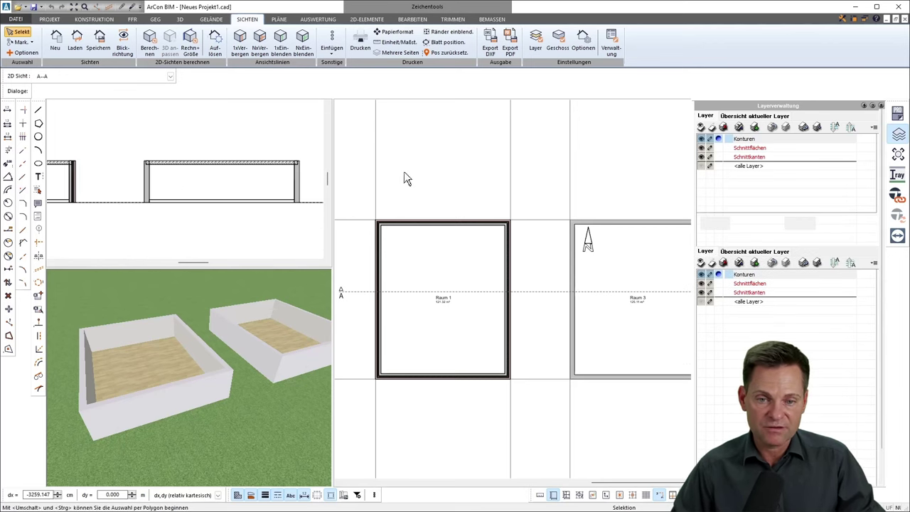
pyautogui.click(724, 127)
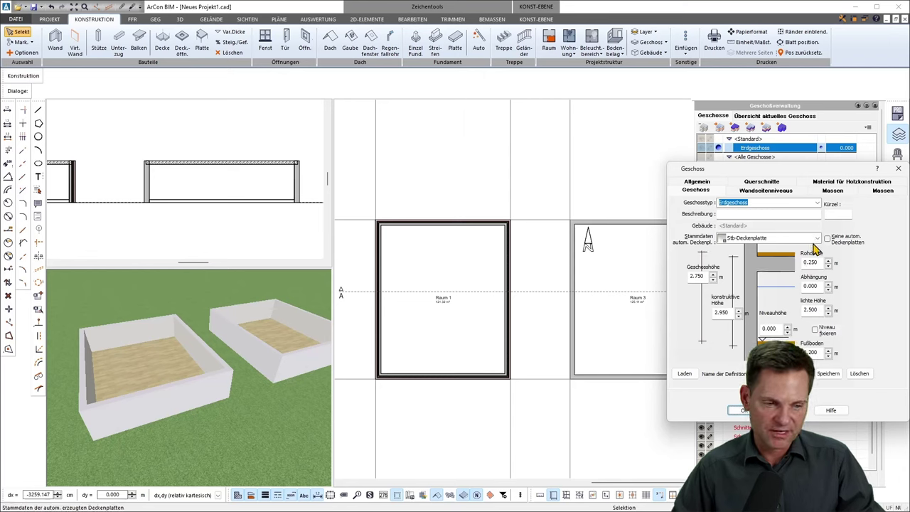
pyautogui.click(827, 239)
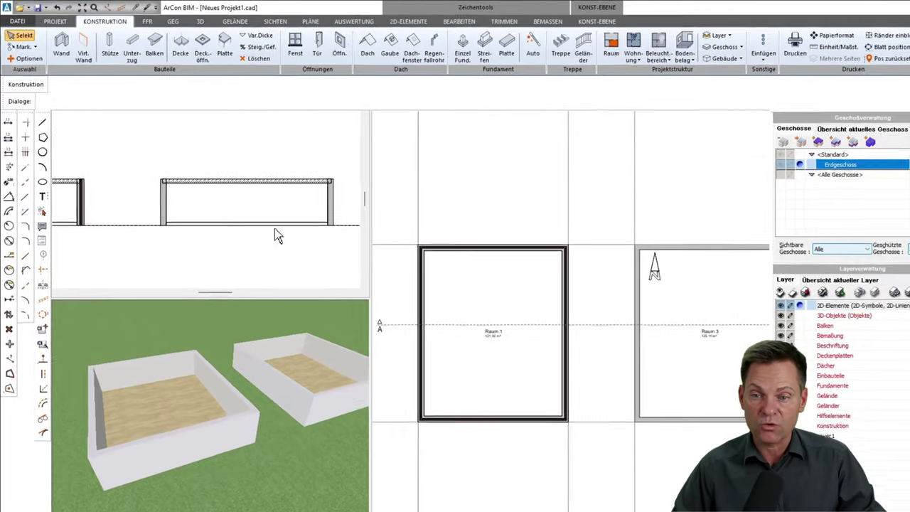
pyautogui.click(248, 19)
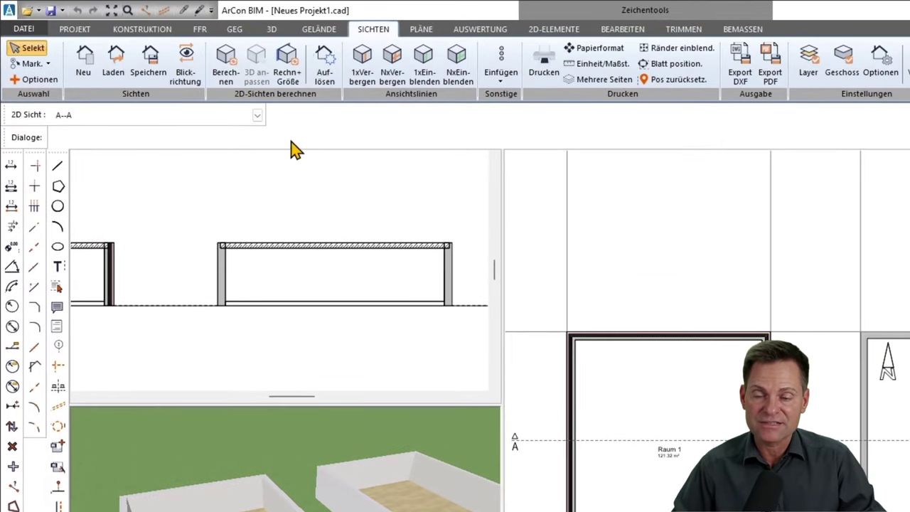
# Recalculate section A–A with Berechnen and centre the walls to confirm the slab is gone.
pyautogui.click(228, 69)
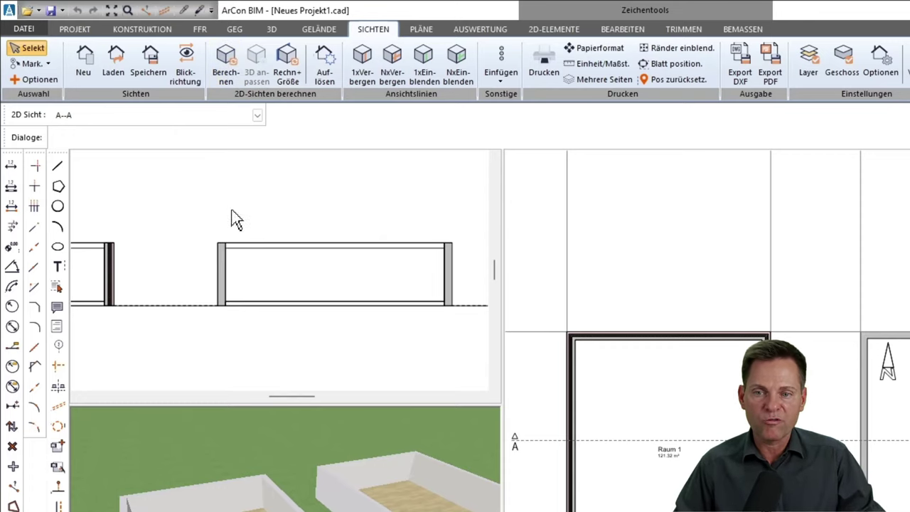
pyautogui.moveTo(149, 319); pyautogui.dragTo(426, 324, button='middle')
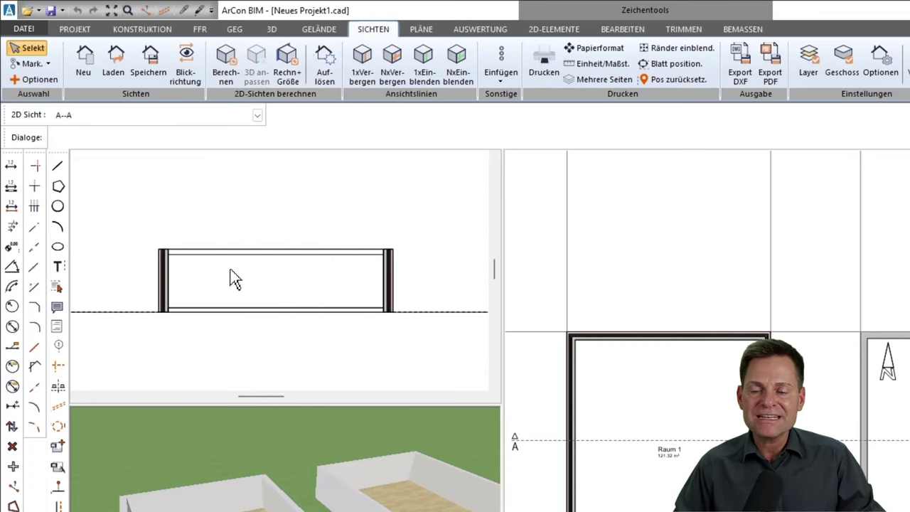
pyautogui.scroll(2, 177, 256)
pyautogui.scroll(2, 177, 253)
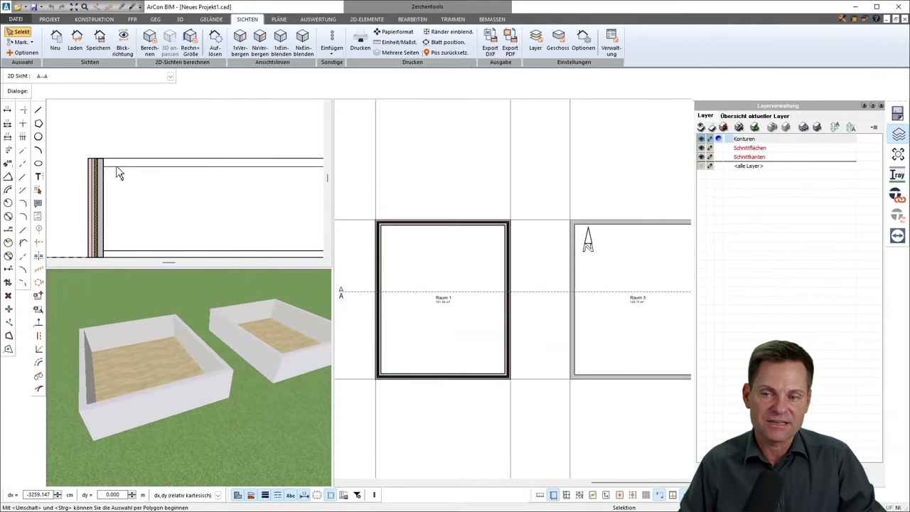
pyautogui.click(583, 180)
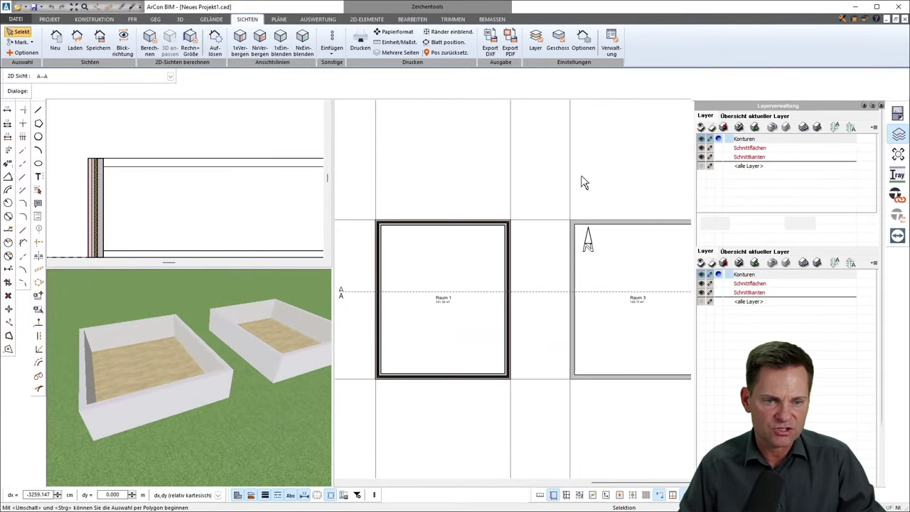
pyautogui.doubleClick(718, 147)
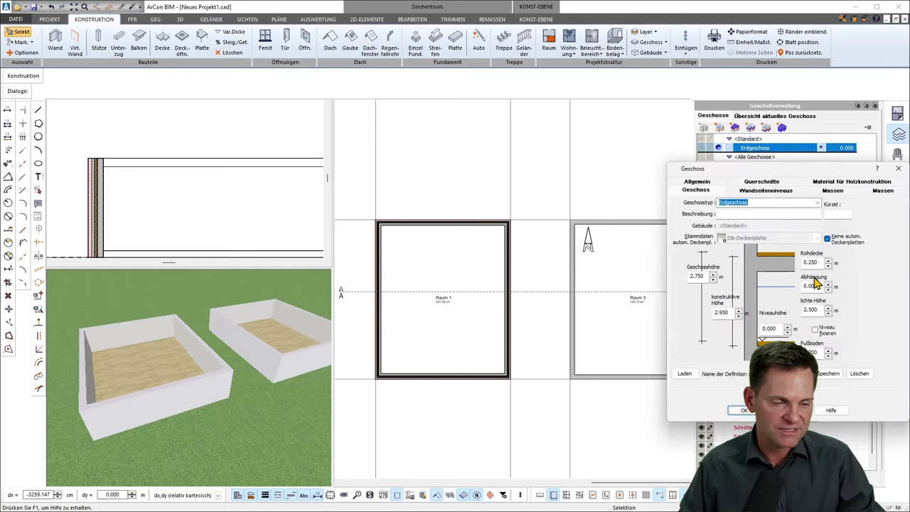
pyautogui.press('Return')
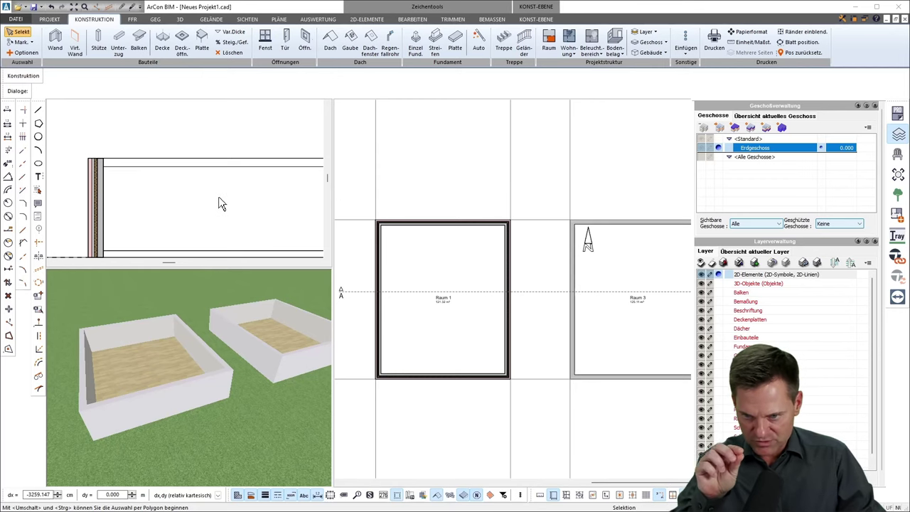
pyautogui.scroll(-2, 220, 204)
pyautogui.click(251, 203)
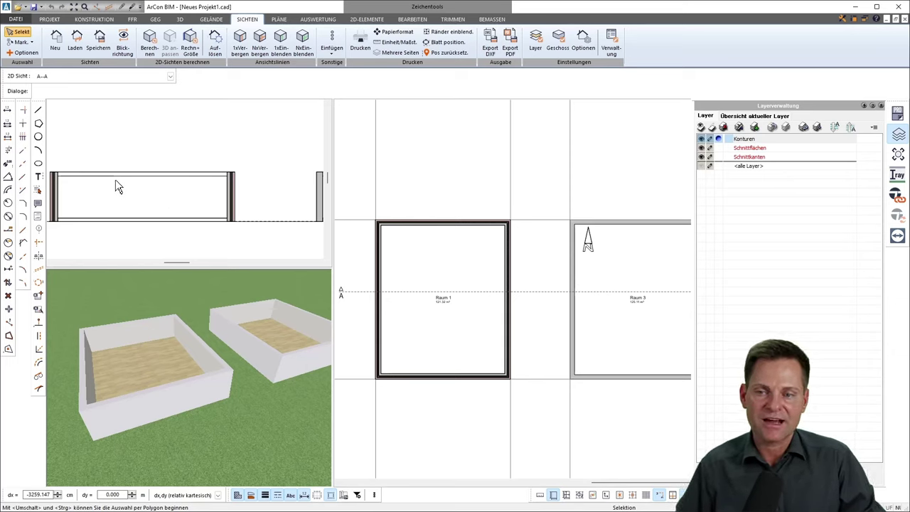
pyautogui.moveTo(100, 192); pyautogui.dragTo(117, 193, button='middle')
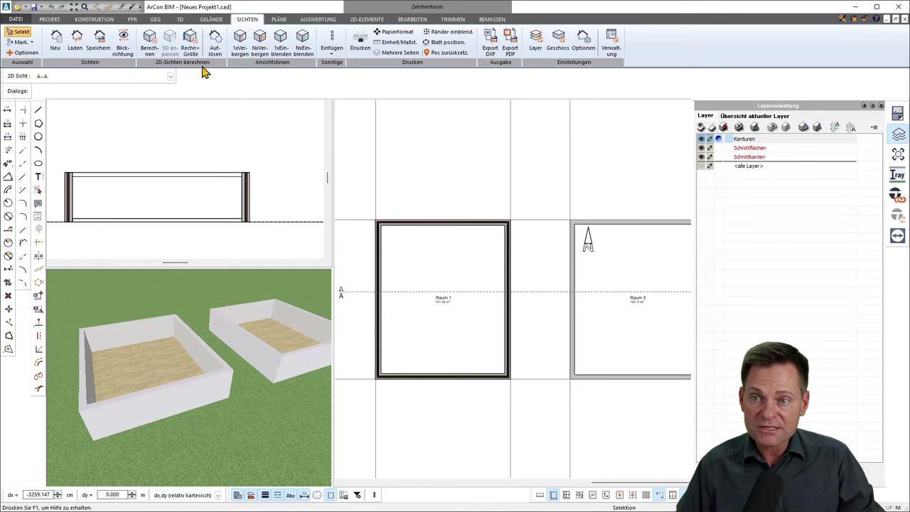
# Return to the KONSTRUKTION workspace, hide the storey and layer panels and zoom the plan in.
pyautogui.click(97, 20)
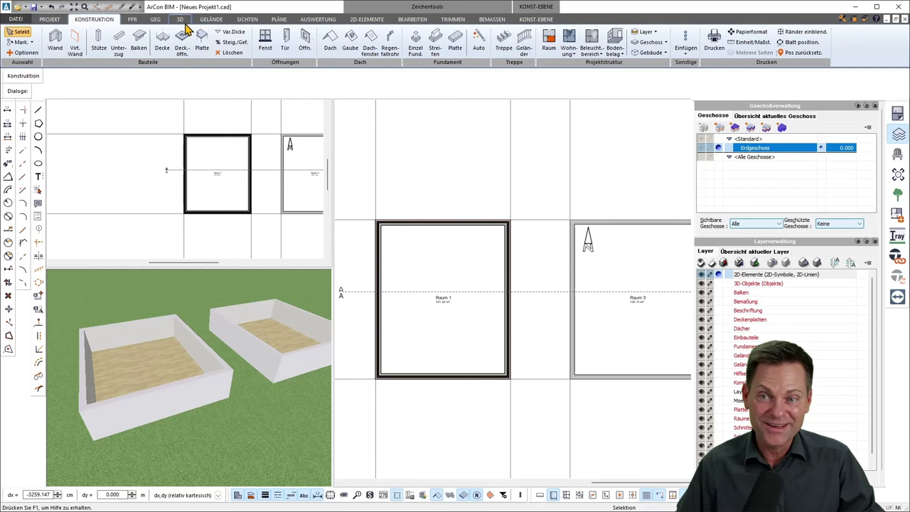
pyautogui.click(246, 21)
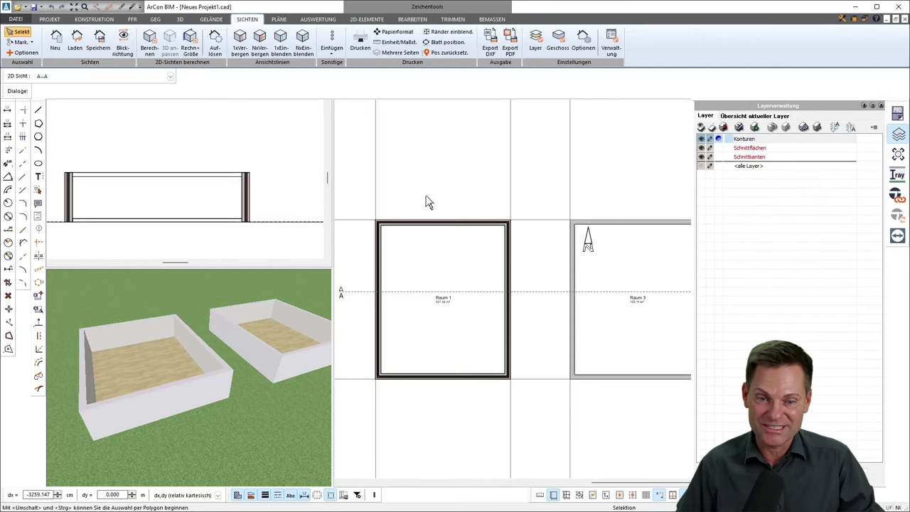
pyautogui.click(522, 267)
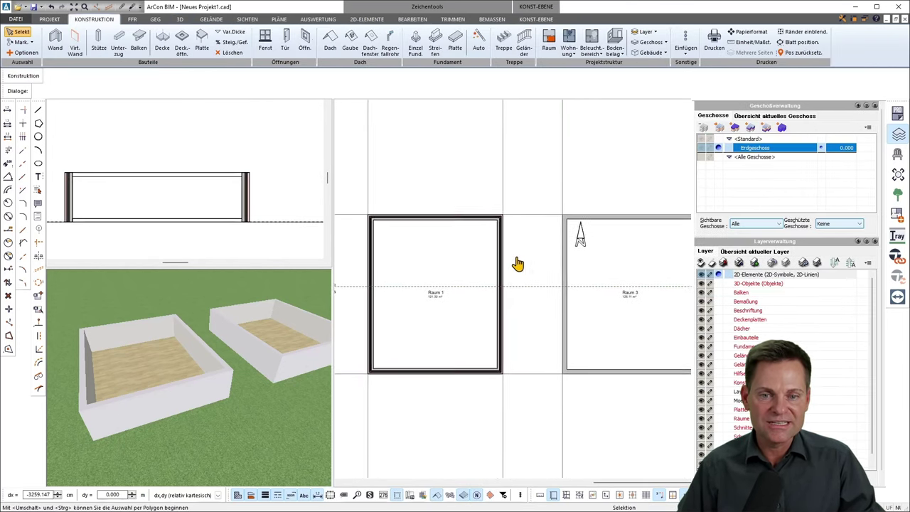
pyautogui.moveTo(532, 268); pyautogui.dragTo(540, 263, button='middle')
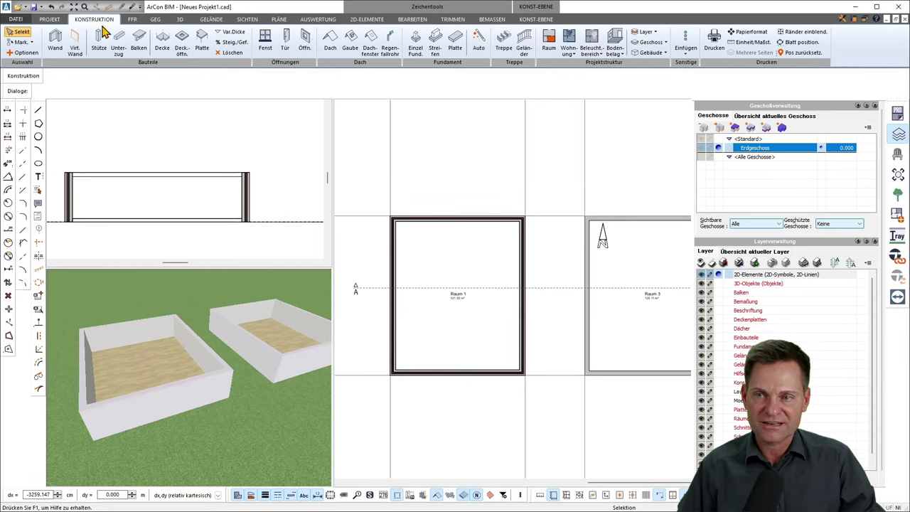
pyautogui.click(898, 139)
pyautogui.scroll(2, 579, 361)
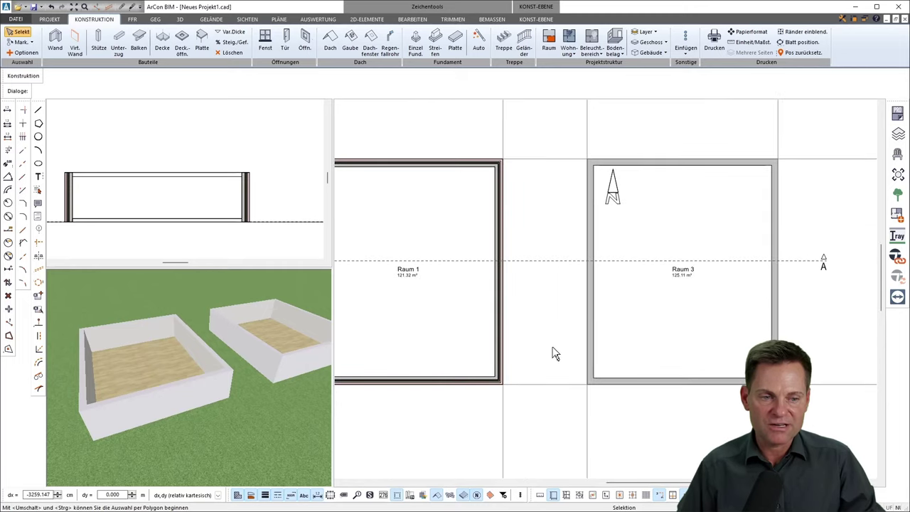
pyautogui.scroll(1, 568, 353)
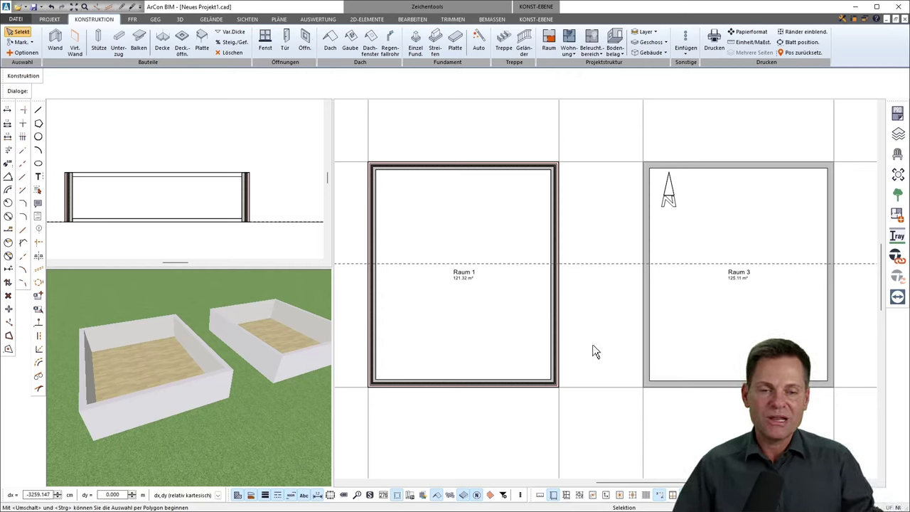
# Start the Decke ceiling slab tool with Stb-Deckenplatte type over Raum 1 and Raum 3.
pyautogui.click(553, 347)
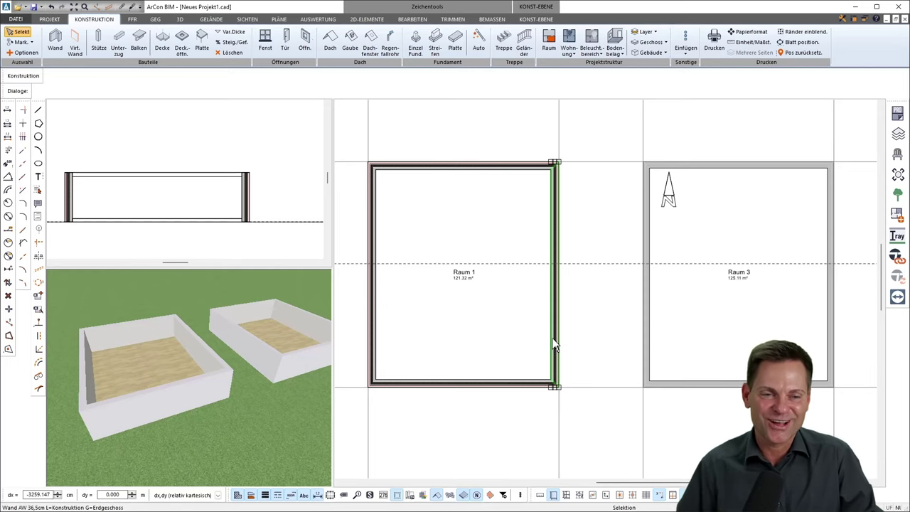
pyautogui.click(600, 340)
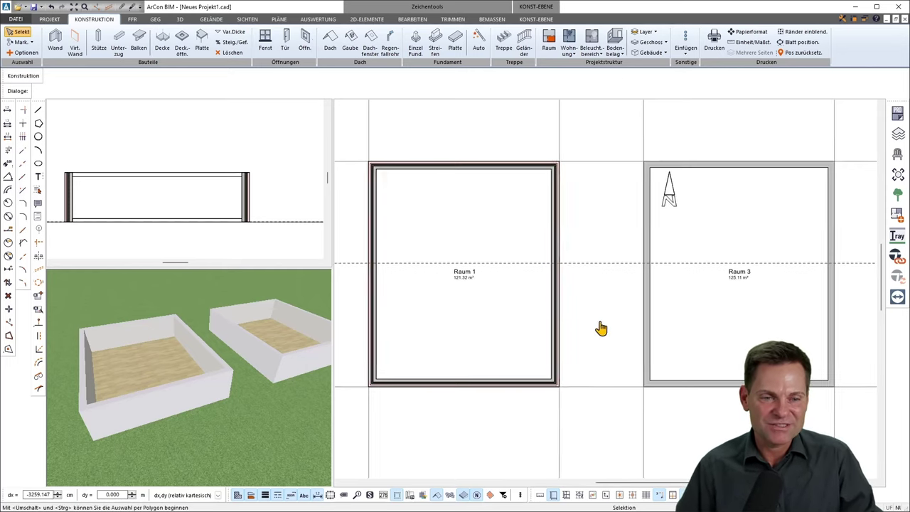
pyautogui.moveTo(601, 328); pyautogui.dragTo(614, 332, button='middle')
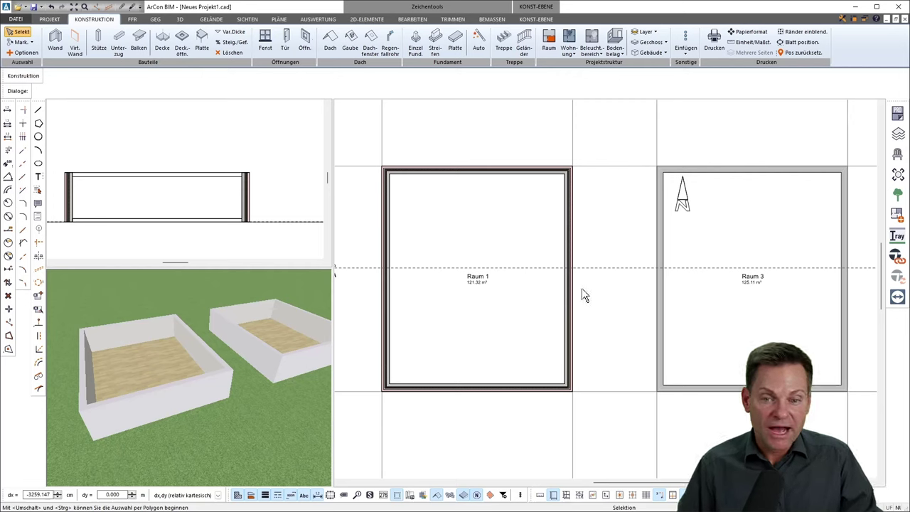
pyautogui.click(162, 47)
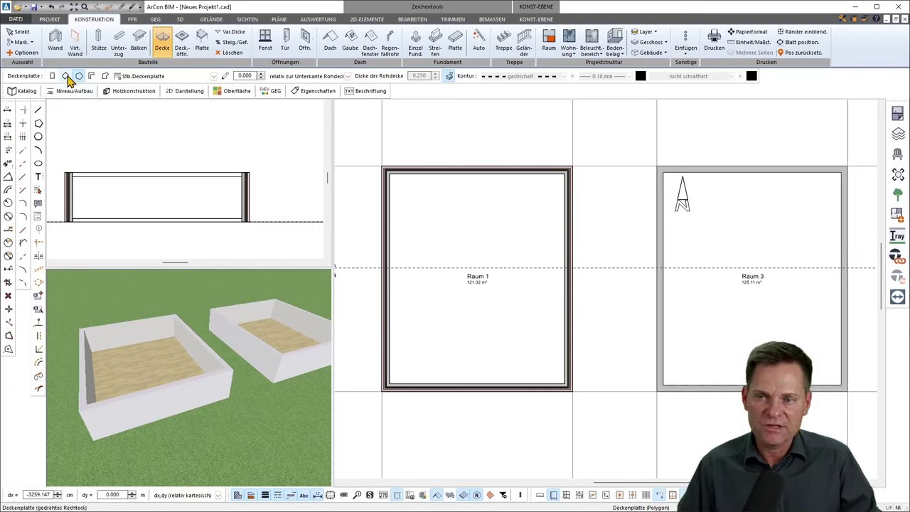
pyautogui.click(142, 80)
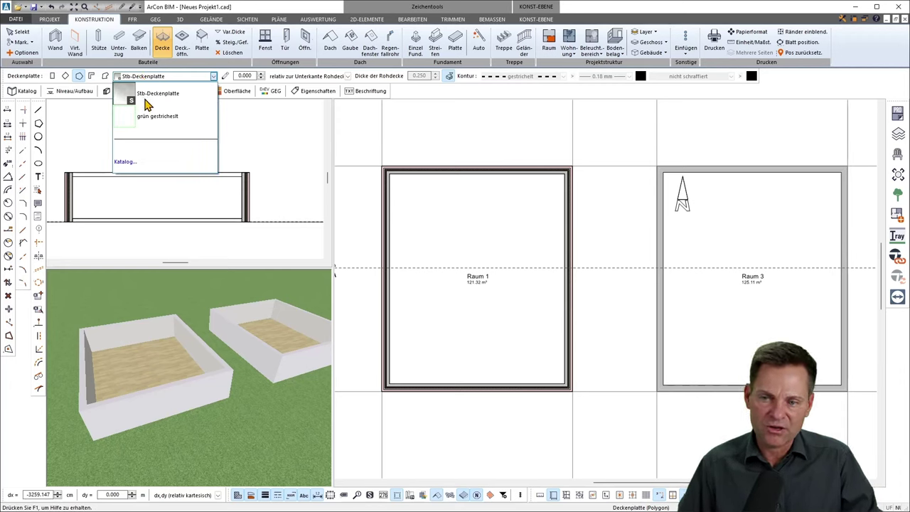
pyautogui.click(147, 99)
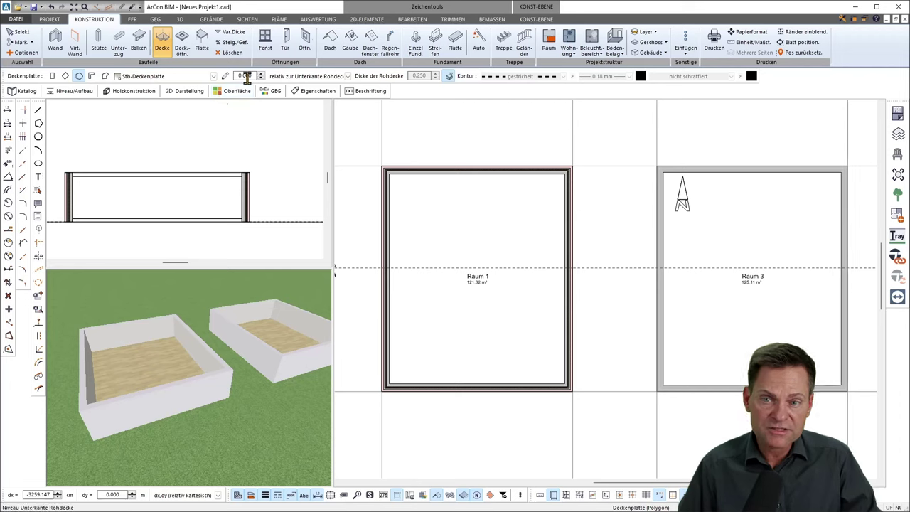
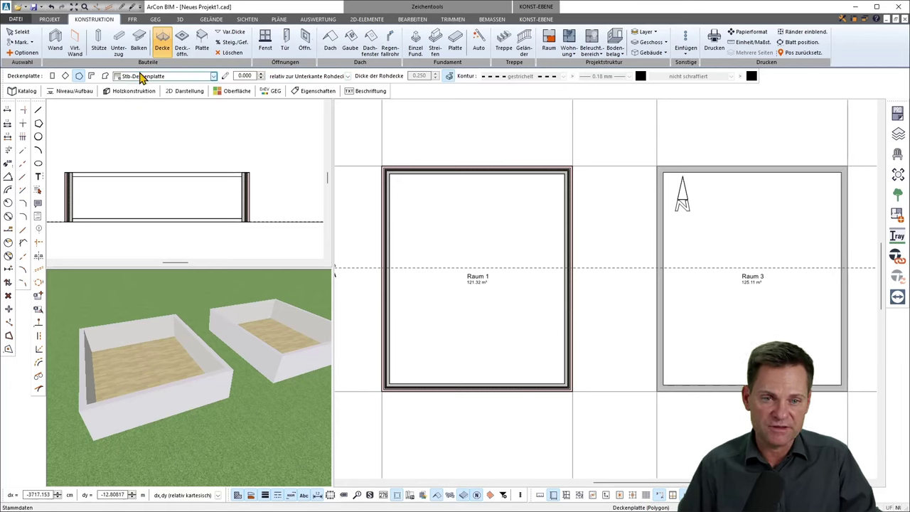
# Keep the Stb-Deckenplatte type with 84 Bauteil gestrichelt as its 2D display material.
pyautogui.click(142, 79)
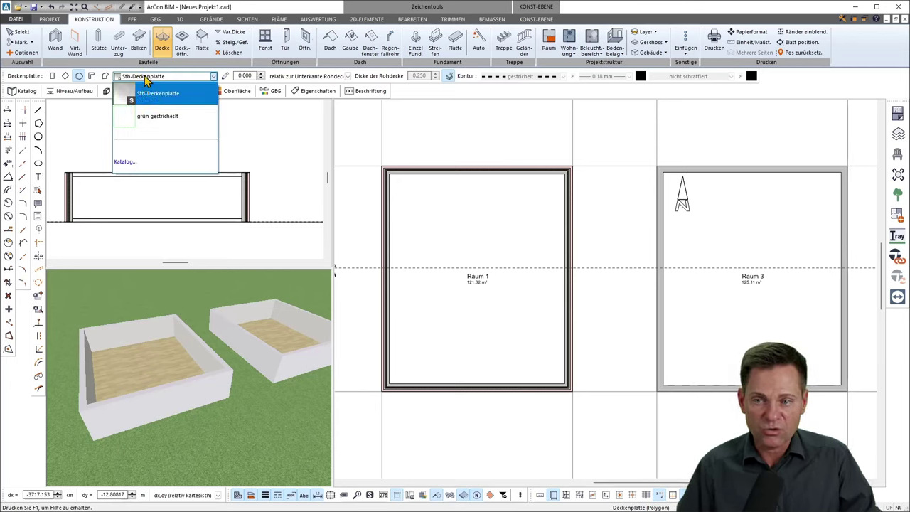
pyautogui.click(146, 80)
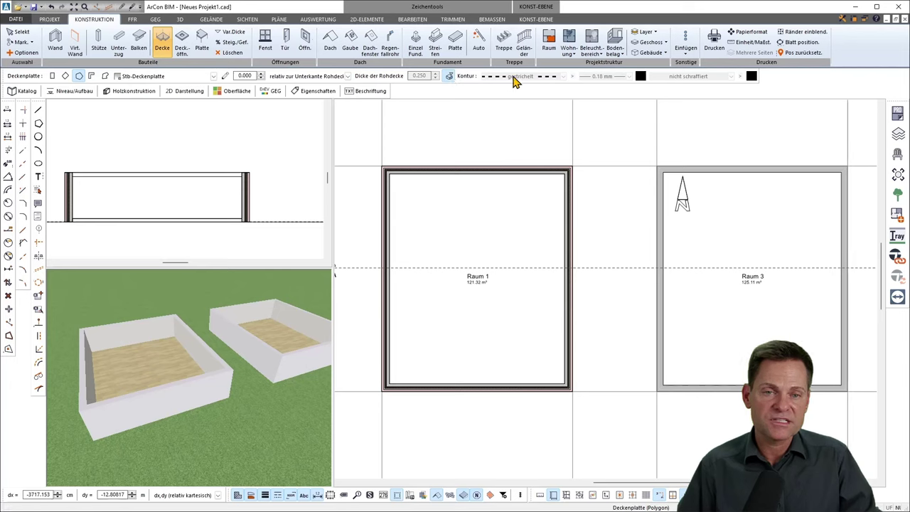
pyautogui.click(178, 94)
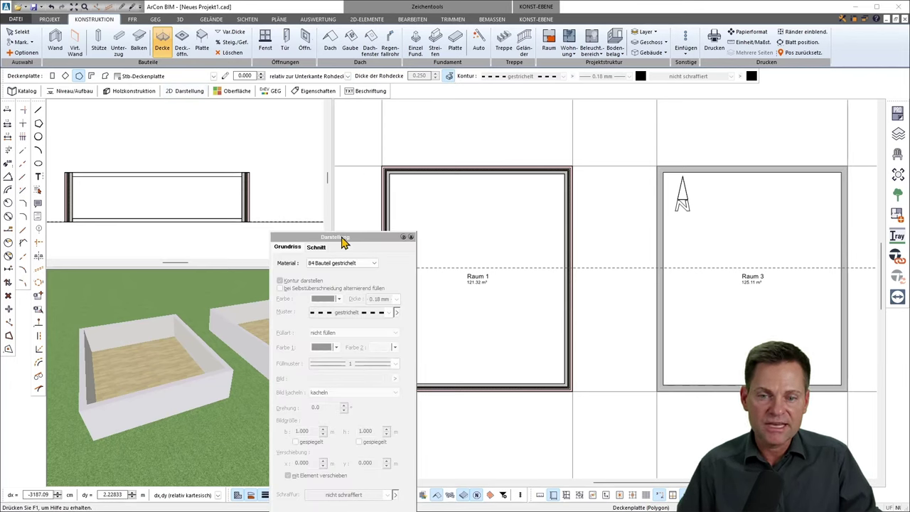
pyautogui.moveTo(341, 242); pyautogui.dragTo(333, 163)
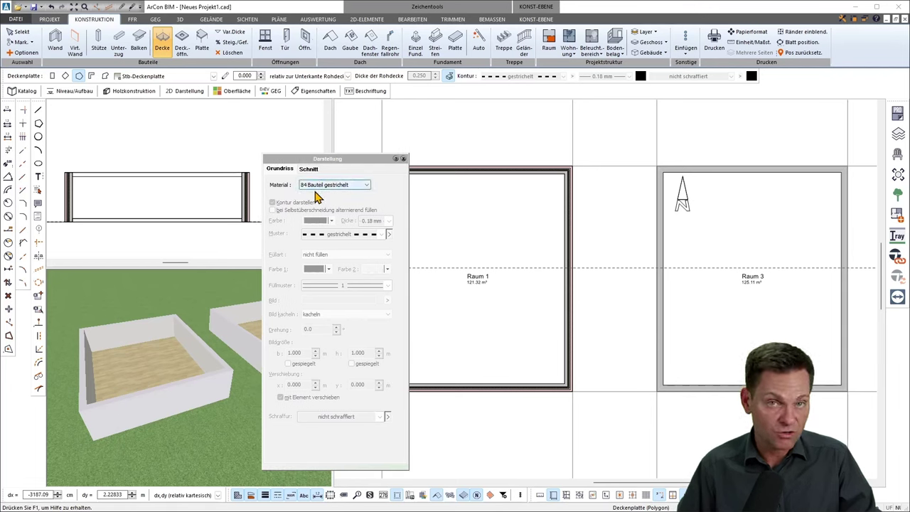
pyautogui.click(310, 186)
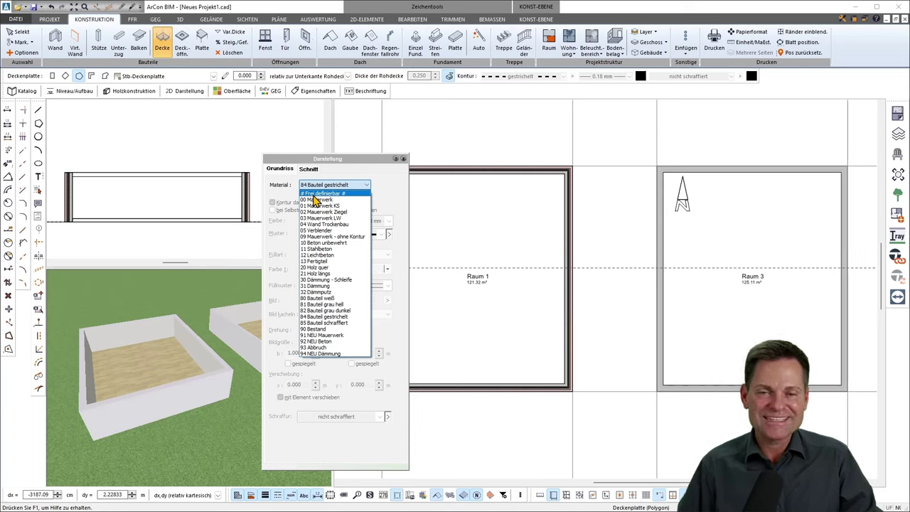
pyautogui.click(314, 195)
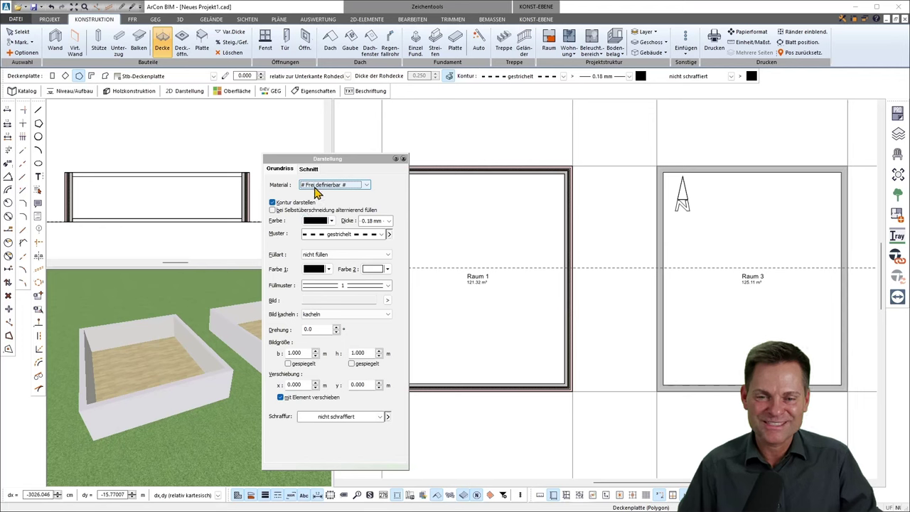
pyautogui.click(324, 186)
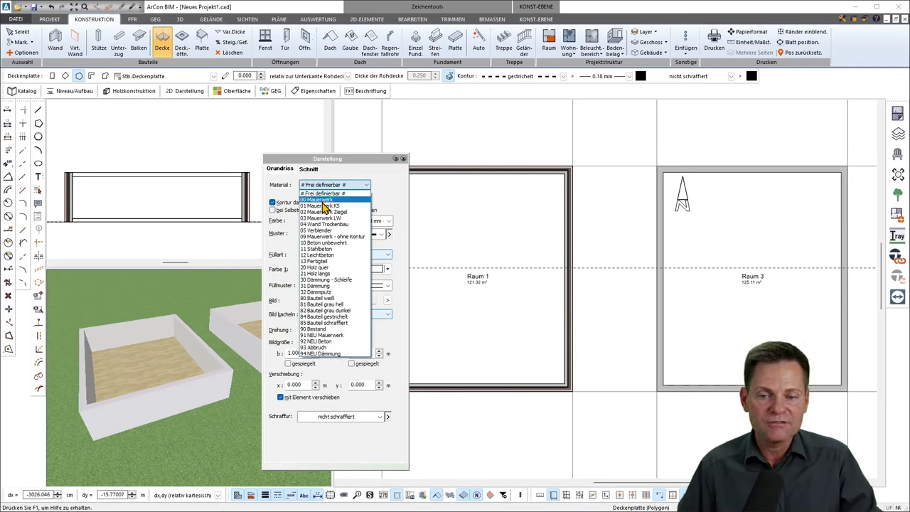
pyautogui.click(325, 316)
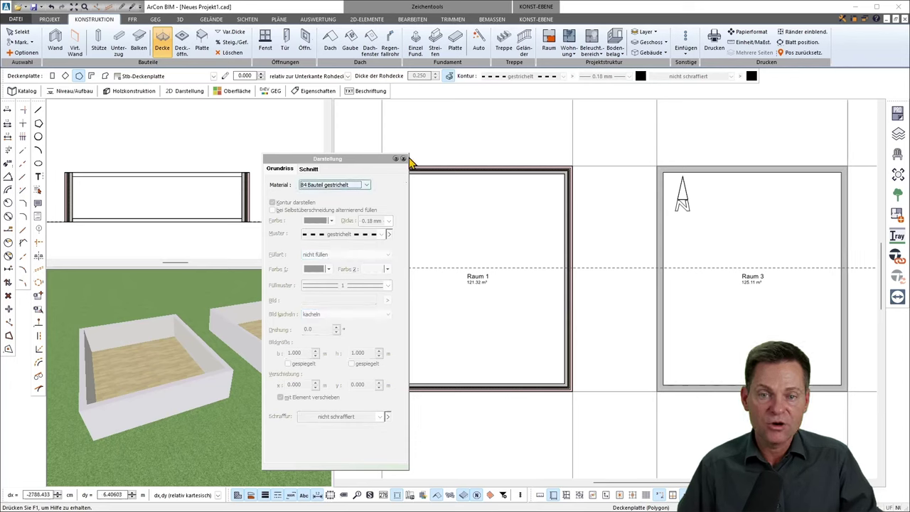
pyautogui.click(403, 159)
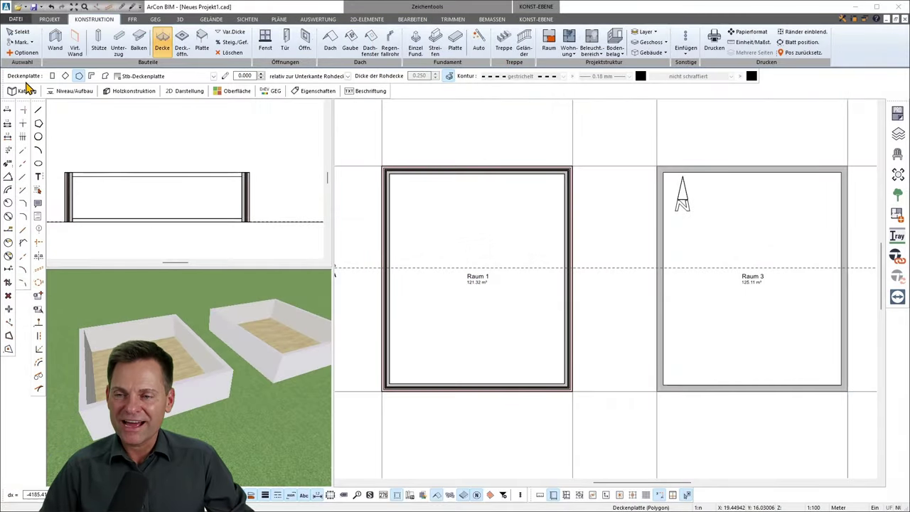
# Review the slab catalog and level/build-up settings, then apply the grün gestrichelt slab type.
pyautogui.click(24, 92)
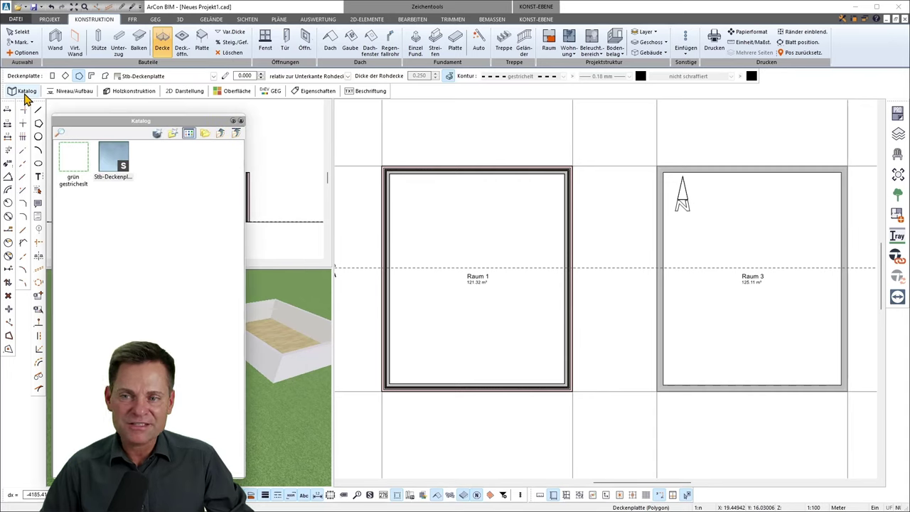
pyautogui.click(240, 121)
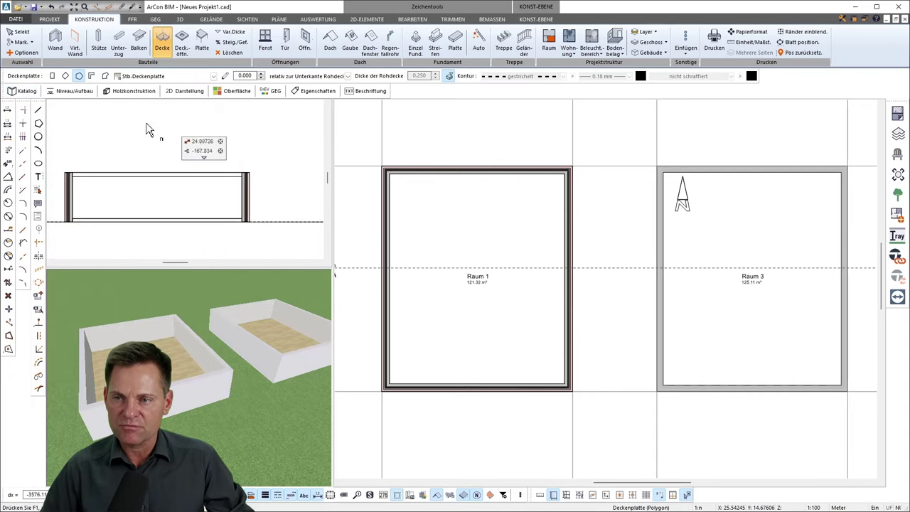
pyautogui.click(73, 92)
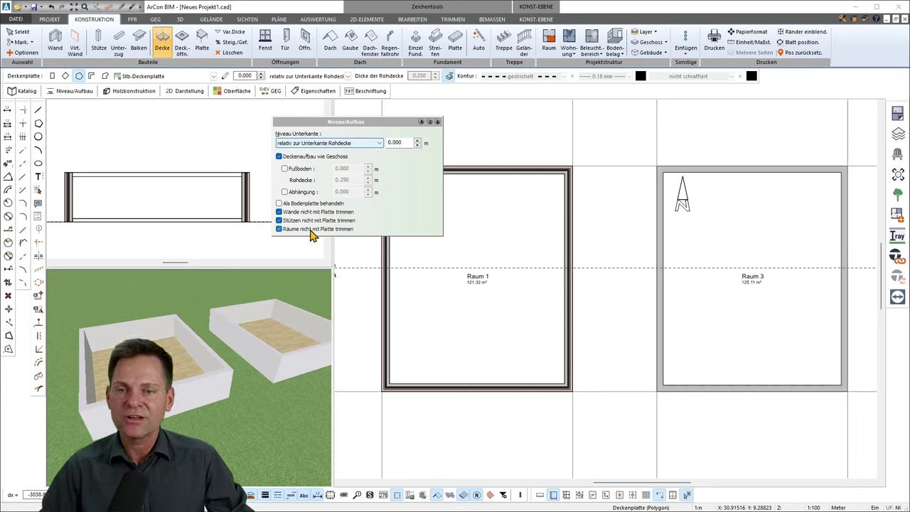
pyautogui.click(437, 122)
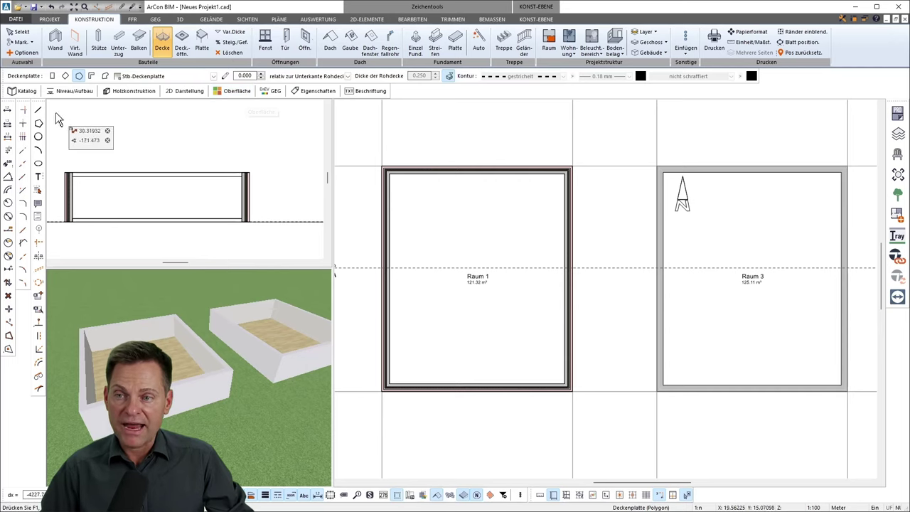
pyautogui.click(27, 97)
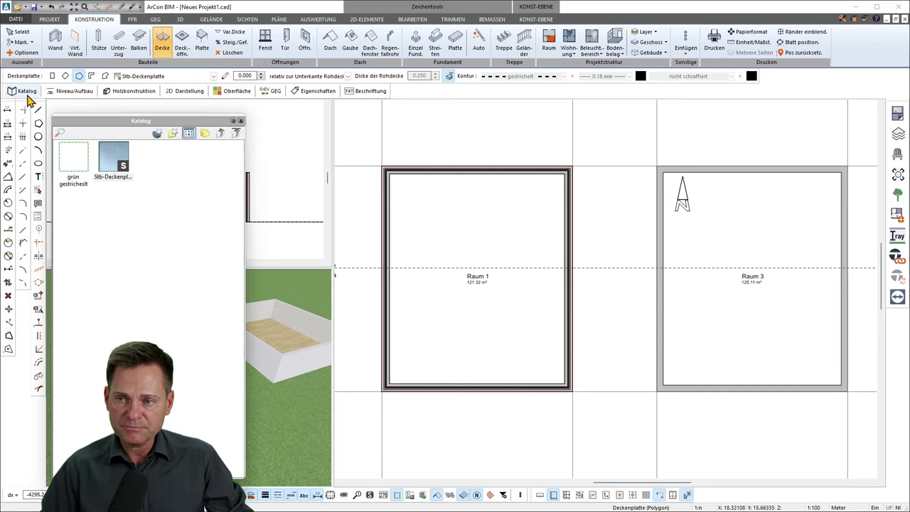
pyautogui.click(108, 162)
pyautogui.click(69, 162)
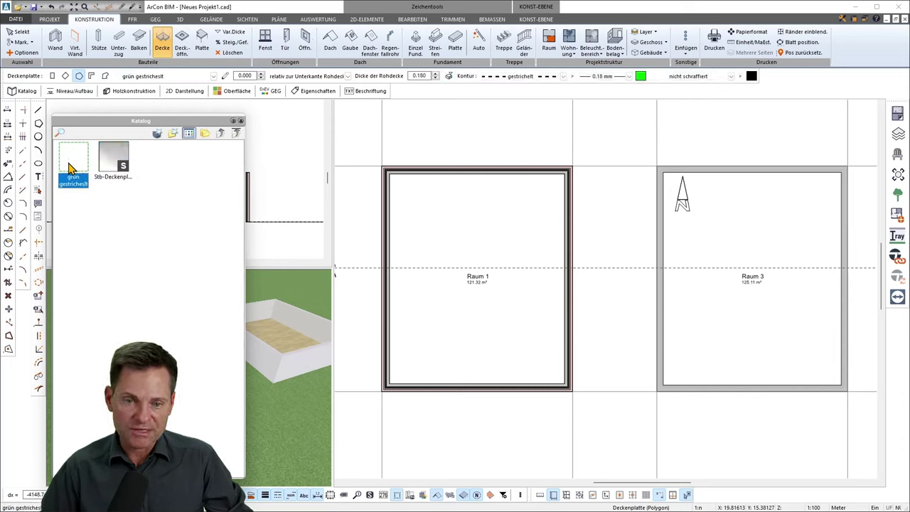
# Close the catalog and switch the slab tool from polygon to rectangle drawing mode.
pyautogui.click(241, 121)
pyautogui.scroll(2, 433, 212)
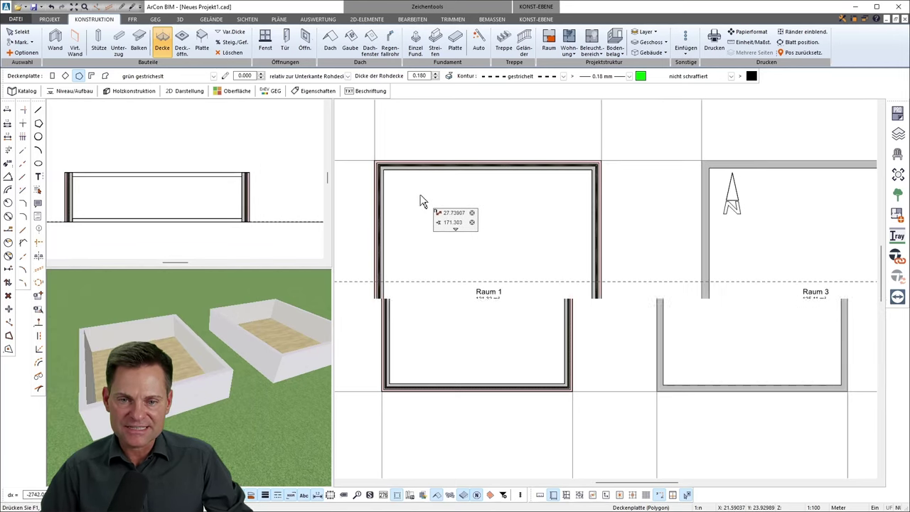
pyautogui.scroll(1, 425, 188)
pyautogui.scroll(1, 416, 178)
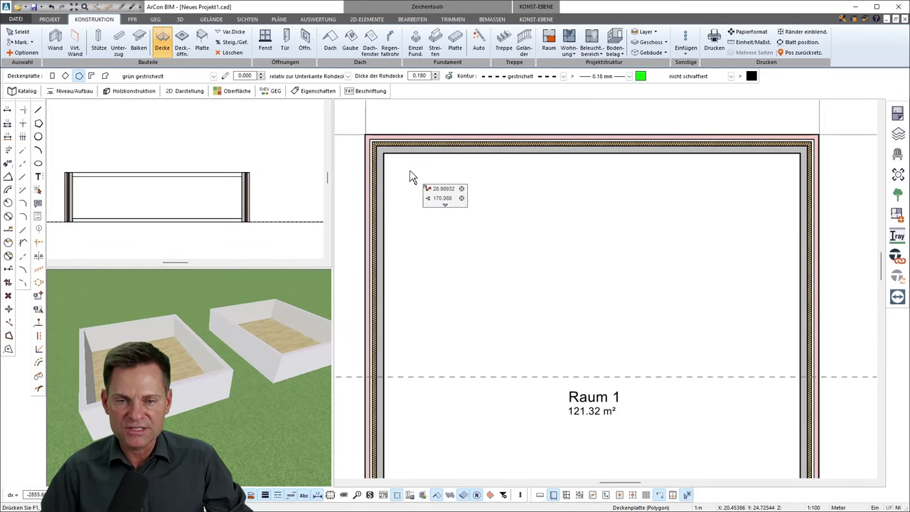
pyautogui.scroll(1, 409, 170)
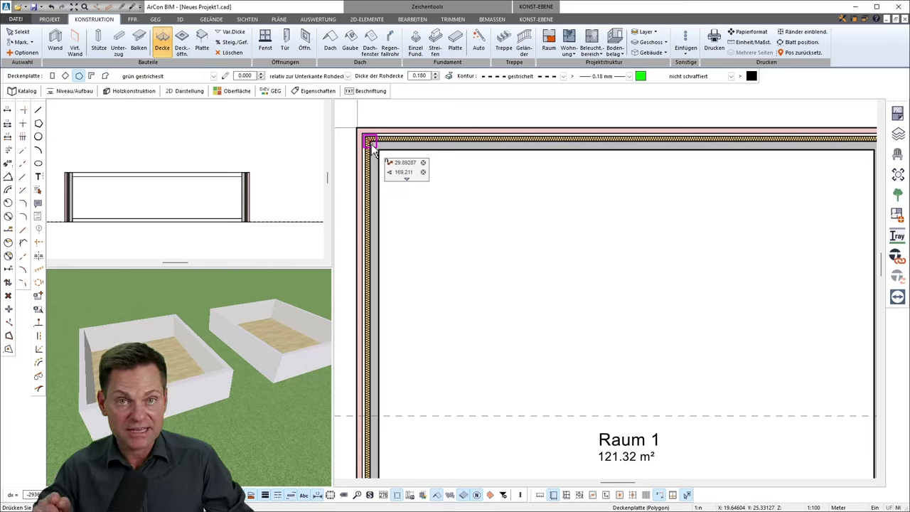
pyautogui.scroll(3, 324, 189)
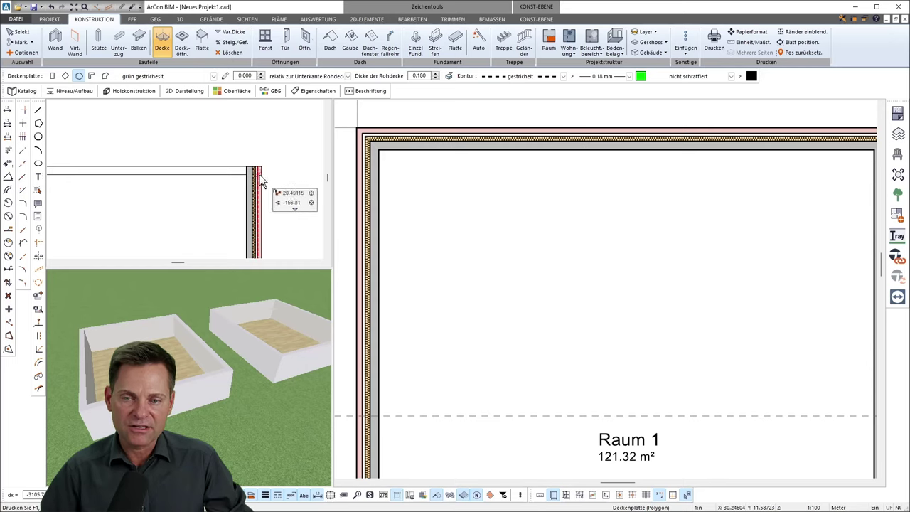
pyautogui.scroll(-2, 270, 195)
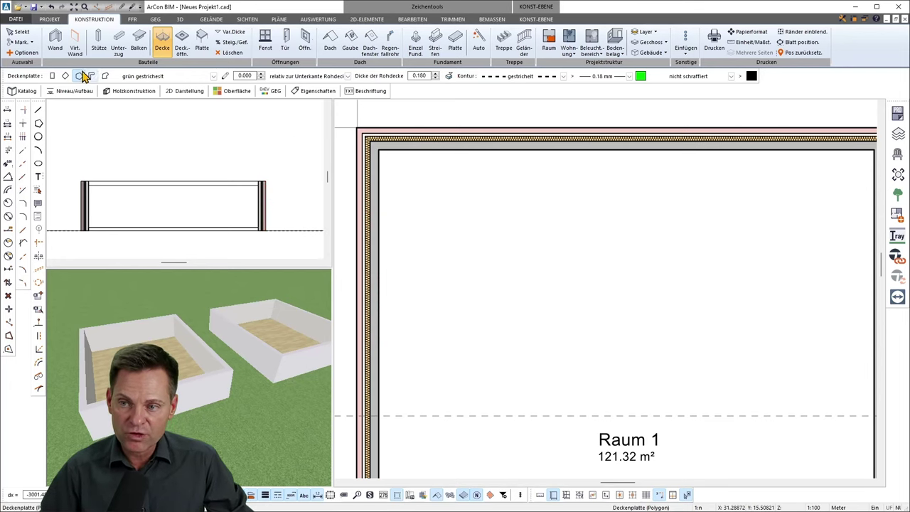
pyautogui.click(54, 77)
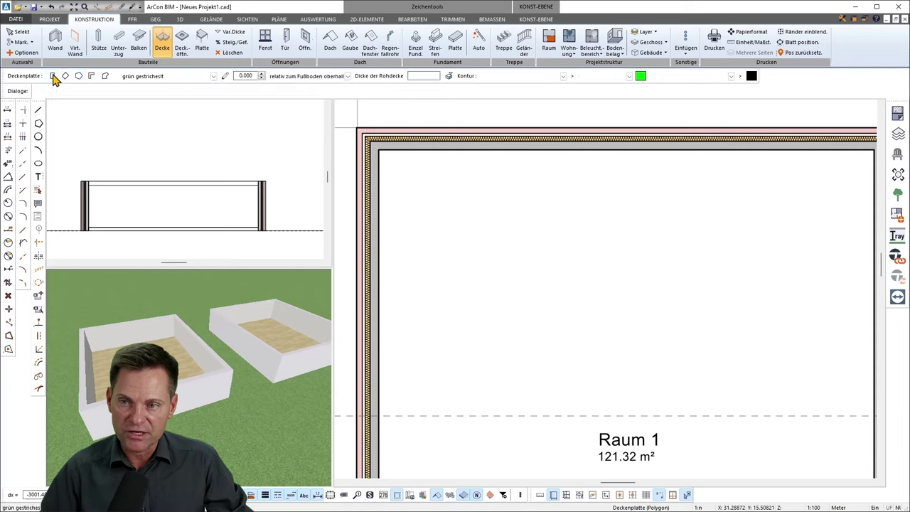
pyautogui.click(54, 76)
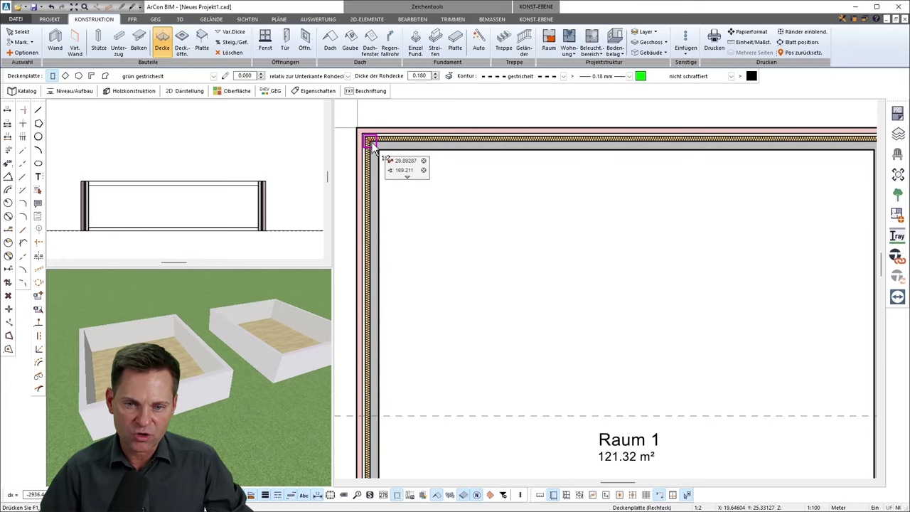
# Draw the slab rectangle from Raum 1's top-left wall corner to its lower-right wall corner.
pyautogui.click(370, 141)
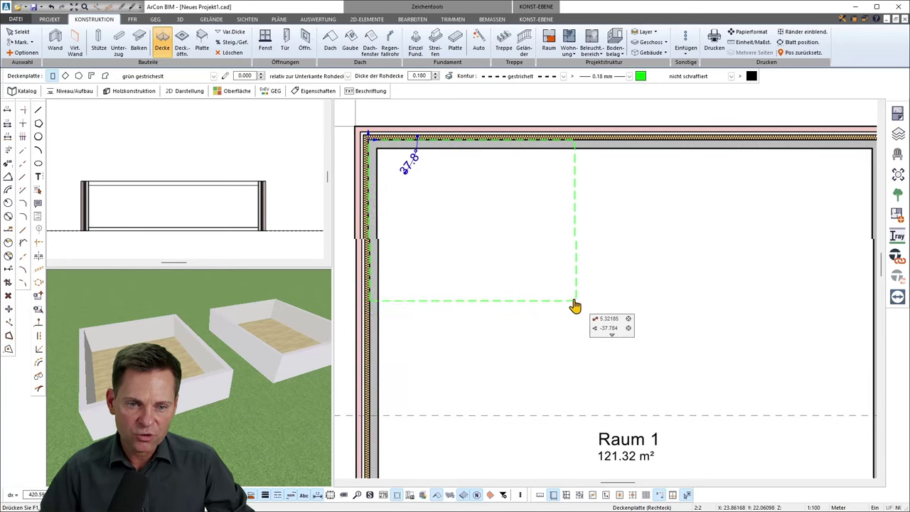
pyautogui.moveTo(574, 306); pyautogui.dragTo(563, 260, button='middle')
pyautogui.scroll(-3, 563, 259)
pyautogui.moveTo(585, 294); pyautogui.dragTo(569, 248, button='middle')
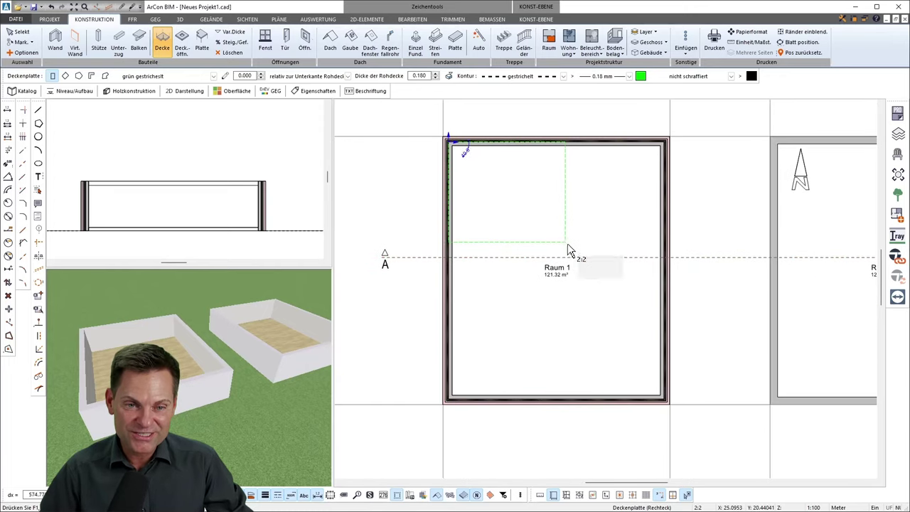
pyautogui.scroll(3, 659, 393)
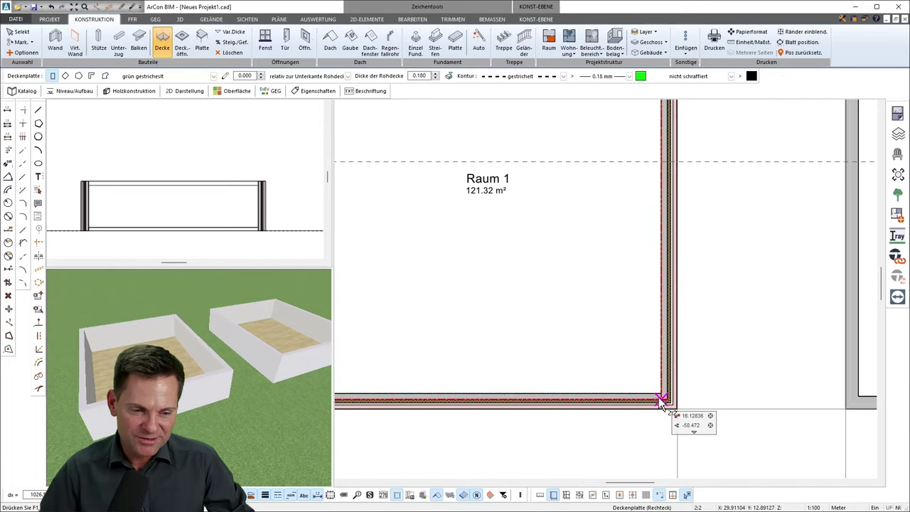
pyautogui.scroll(2, 659, 398)
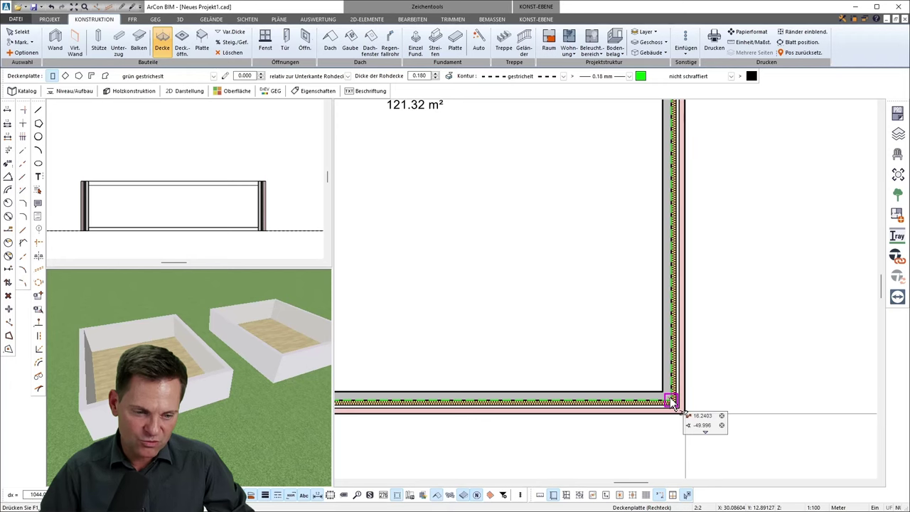
pyautogui.click(671, 402)
pyautogui.scroll(-2, 654, 359)
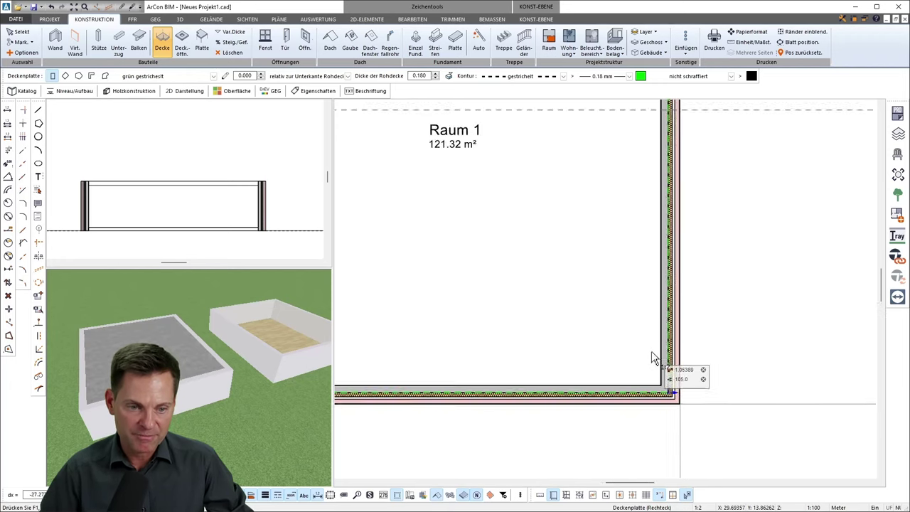
pyautogui.scroll(-3, 686, 278)
pyautogui.moveTo(687, 256); pyautogui.dragTo(532, 286, button='middle')
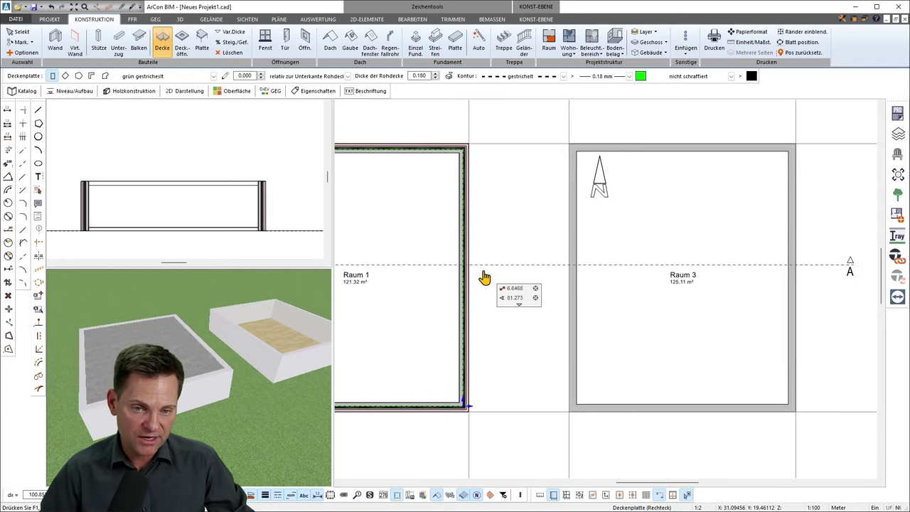
# Select the Stb-Deckenplatte slab type and enable Fixe Richtungen.
pyautogui.click(148, 76)
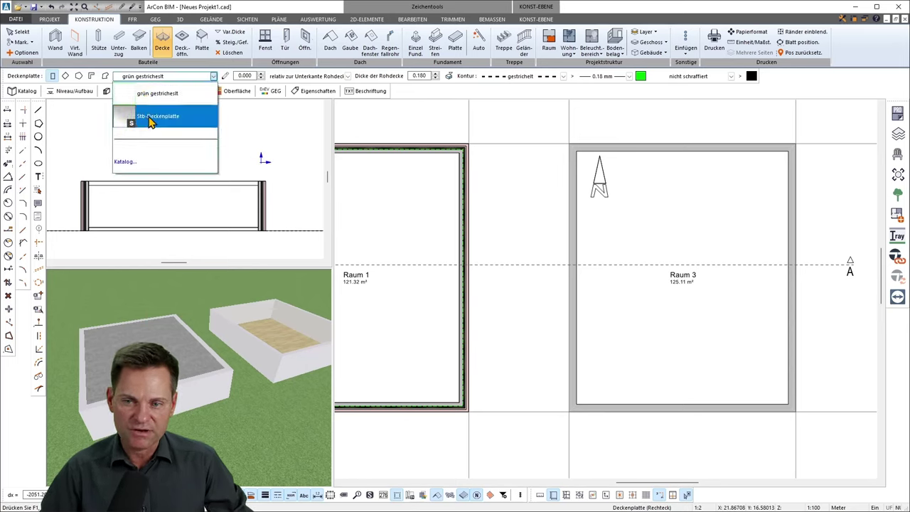
pyautogui.click(151, 119)
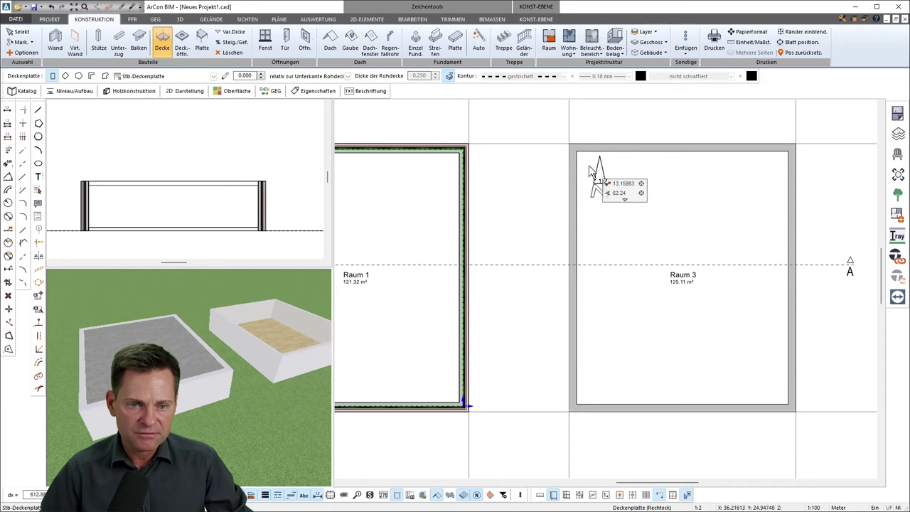
pyautogui.scroll(2, 582, 156)
pyautogui.scroll(2, 580, 157)
pyautogui.scroll(1, 578, 156)
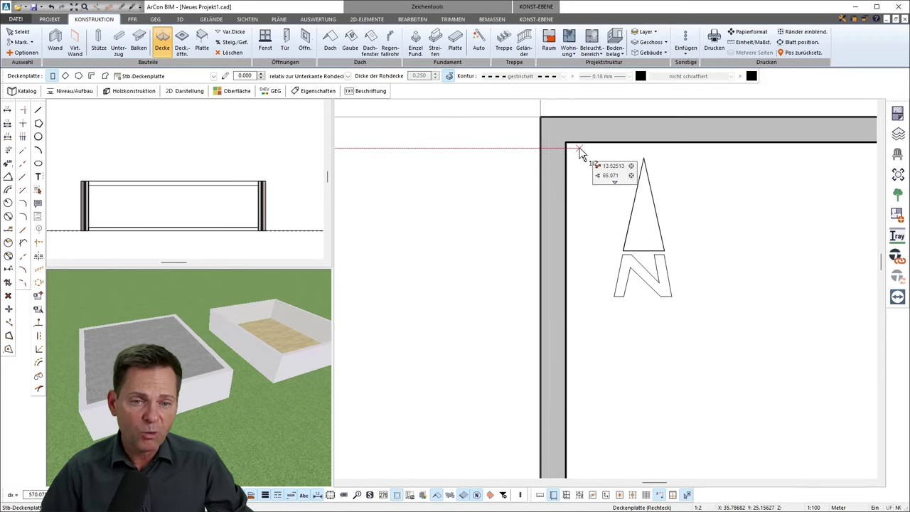
pyautogui.scroll(1, 573, 154)
pyautogui.scroll(1, 548, 155)
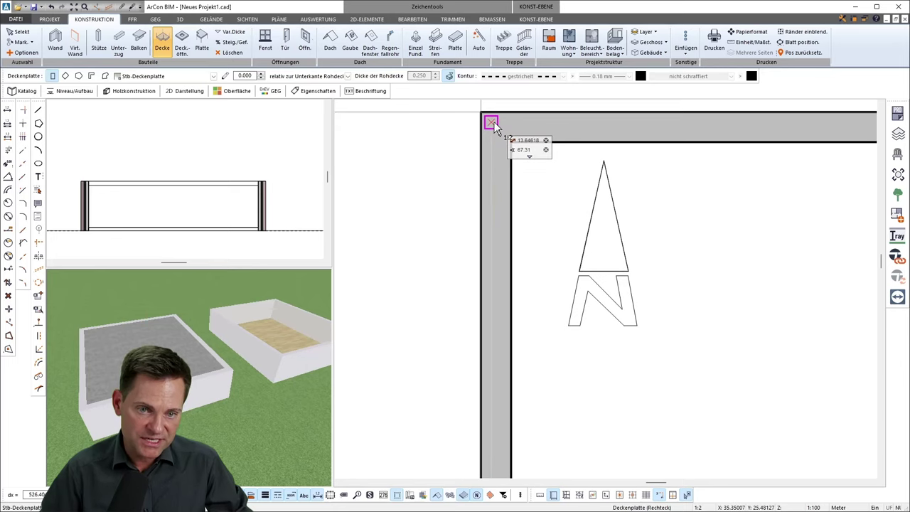
pyautogui.click(660, 496)
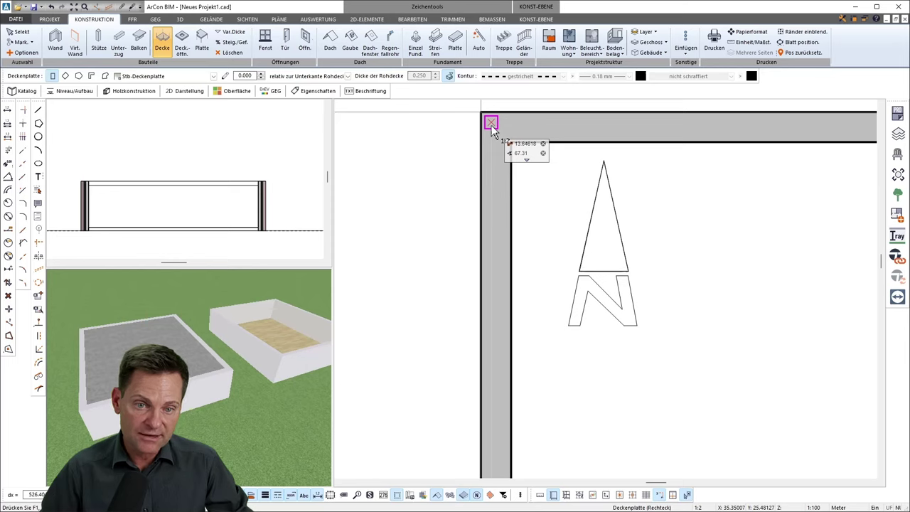
# Draw the slab from Raum 3's top-left to bottom-right wall corner, then end the command.
pyautogui.click(491, 125)
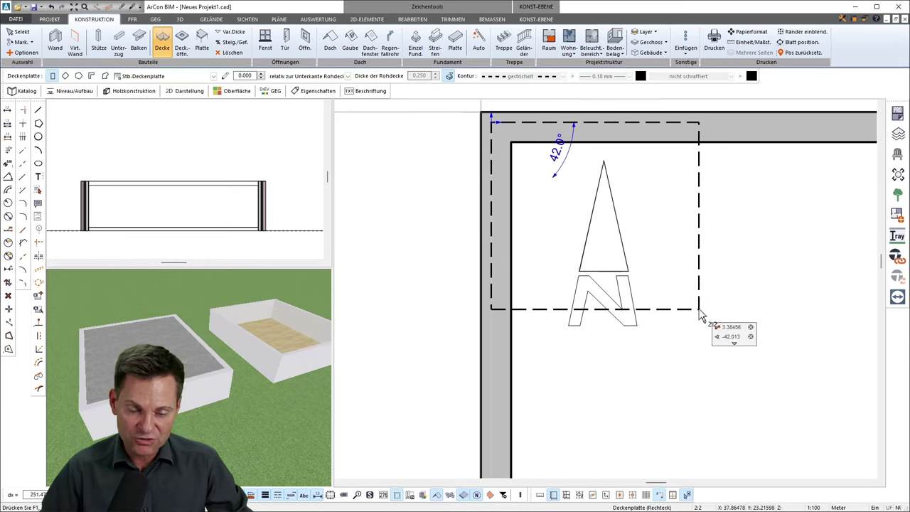
pyautogui.scroll(-1, 734, 339)
pyautogui.scroll(-1, 734, 341)
pyautogui.moveTo(735, 348); pyautogui.dragTo(558, 232, button='middle')
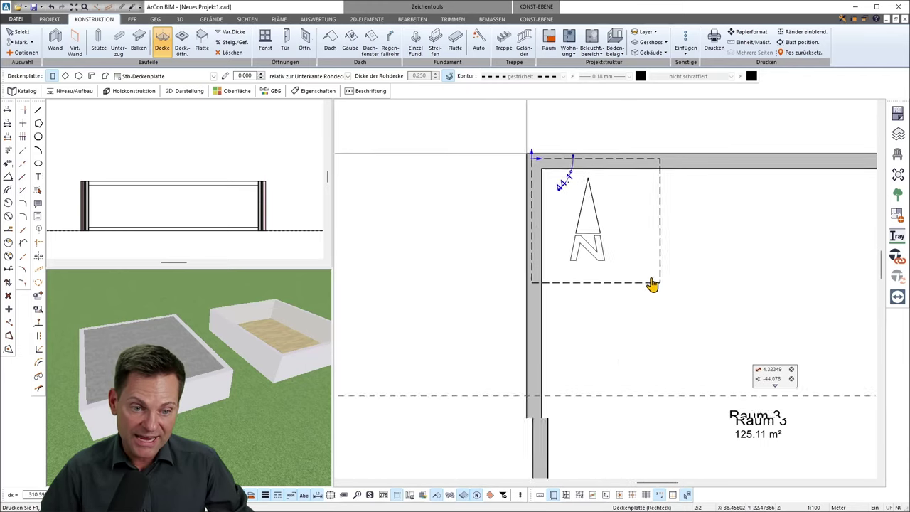
pyautogui.scroll(-1, 568, 245)
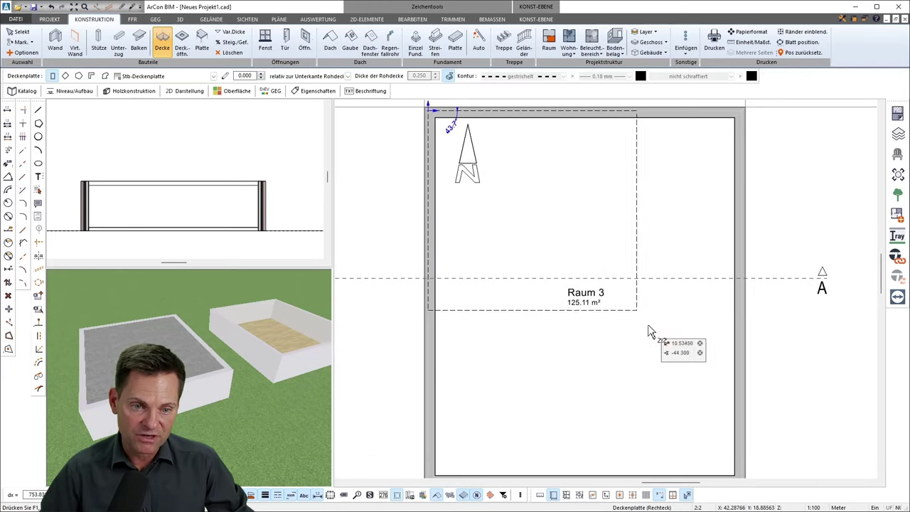
pyautogui.moveTo(697, 425); pyautogui.dragTo(690, 390, button='middle')
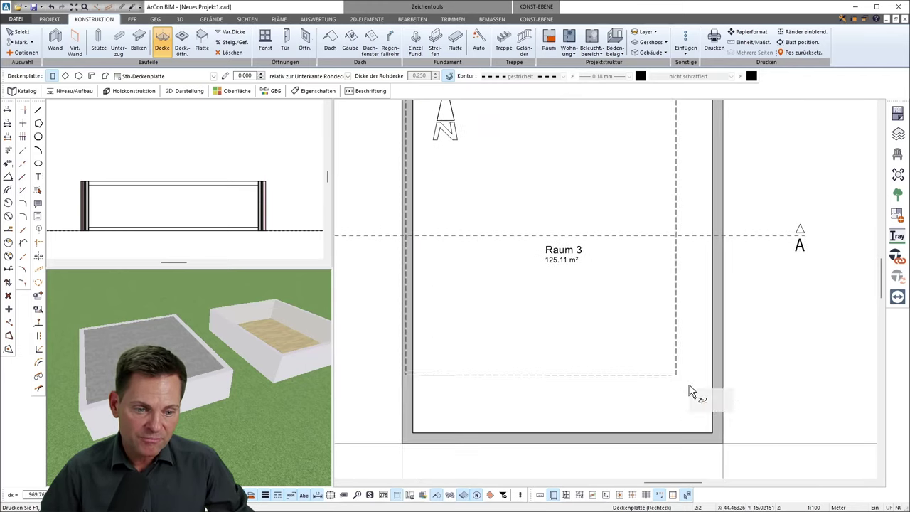
pyautogui.click(719, 439)
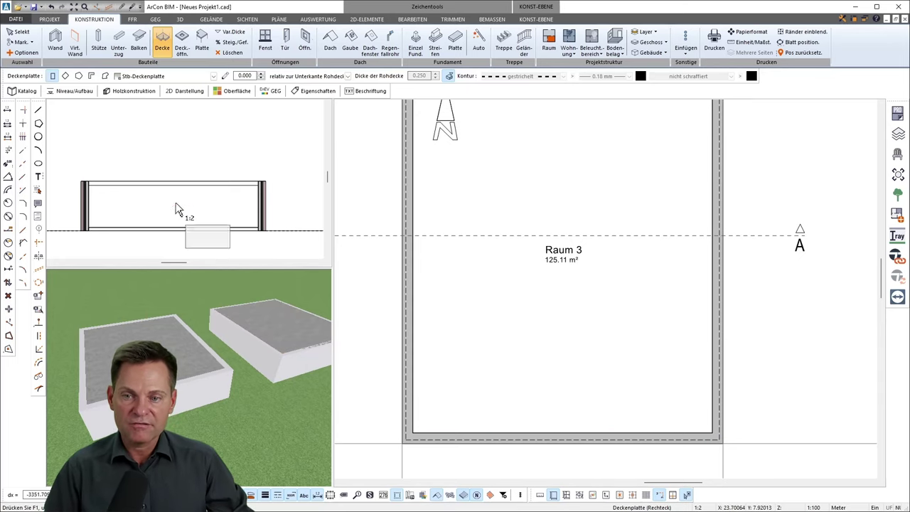
pyautogui.press('Escape')
pyautogui.scroll(-1, 201, 160)
# Recompute section A–A with Berechnen so it includes the new ceiling slab.
pyautogui.moveTo(249, 159); pyautogui.dragTo(275, 194, button='middle')
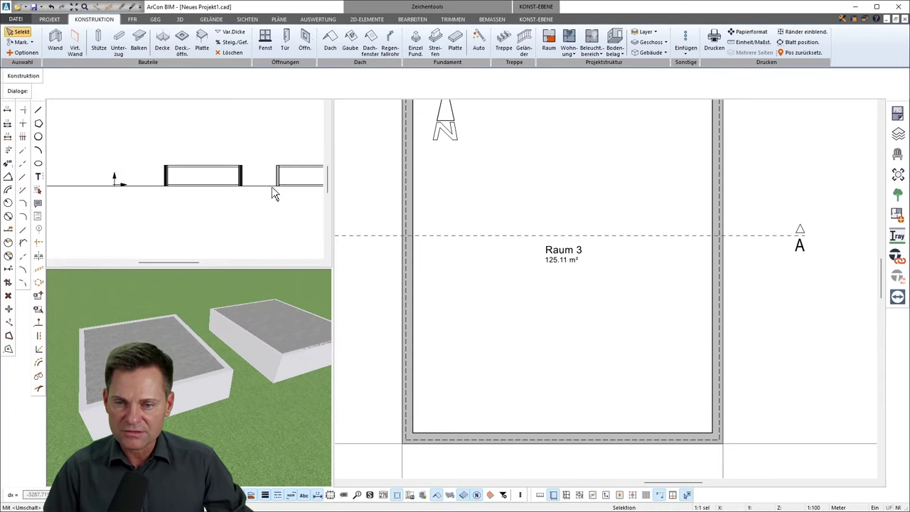
pyautogui.click(164, 222)
pyautogui.scroll(-1, 164, 222)
pyautogui.moveTo(179, 220); pyautogui.dragTo(206, 211, button='middle')
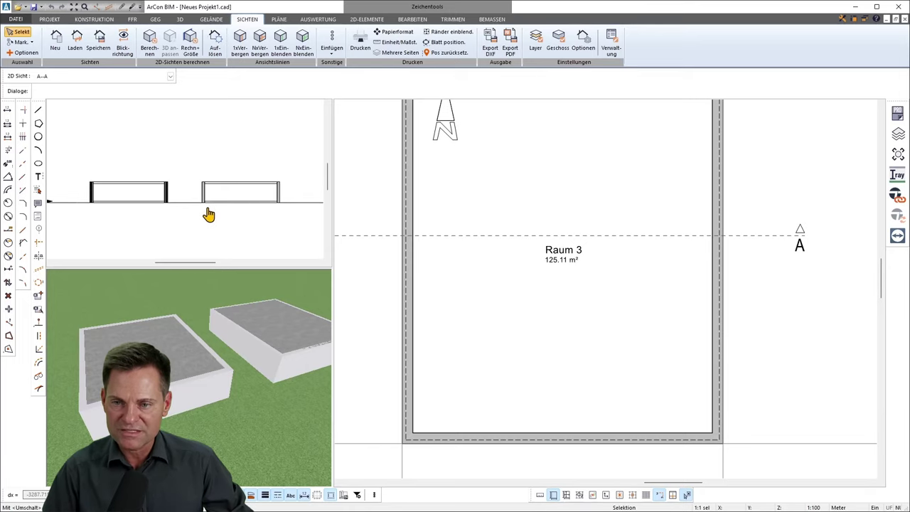
pyautogui.scroll(1, 183, 226)
pyautogui.scroll(1, 183, 226)
pyautogui.click(156, 44)
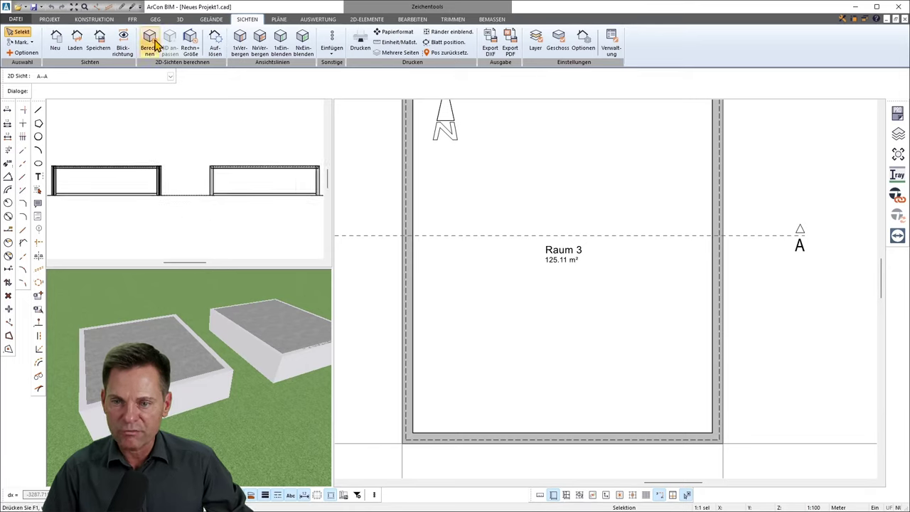
# Check both walls in the section, then pull Raum 3's slab lower edge up to mid-room.
pyautogui.scroll(2, 168, 171)
pyautogui.scroll(1, 154, 170)
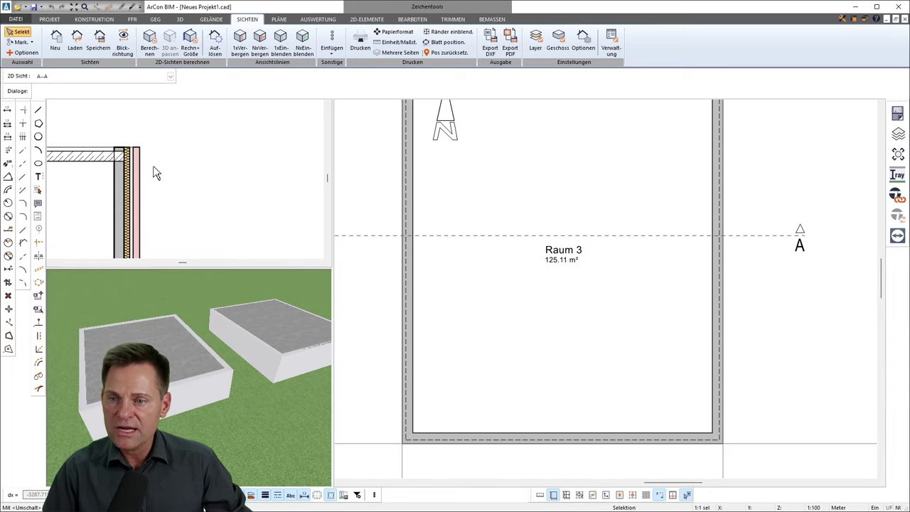
pyautogui.moveTo(154, 170); pyautogui.dragTo(247, 167, button='middle')
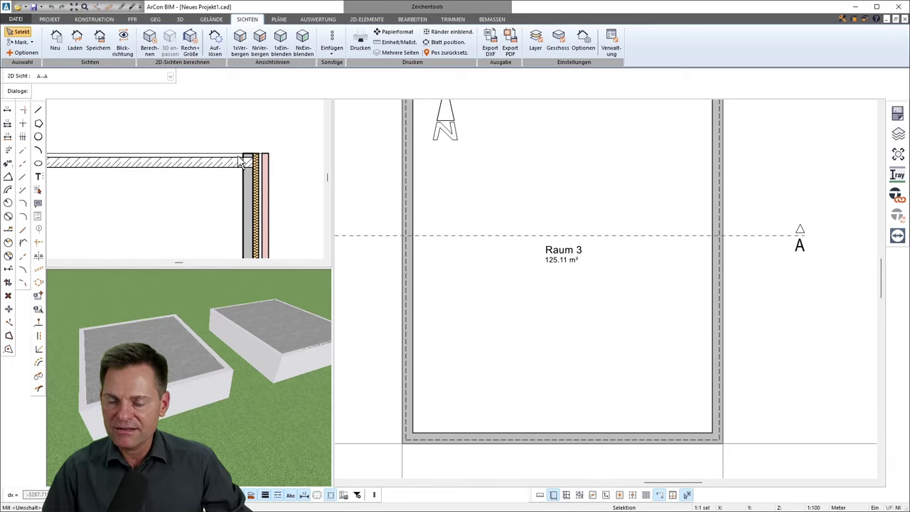
pyautogui.scroll(-1, 261, 198)
pyautogui.scroll(-1, 258, 196)
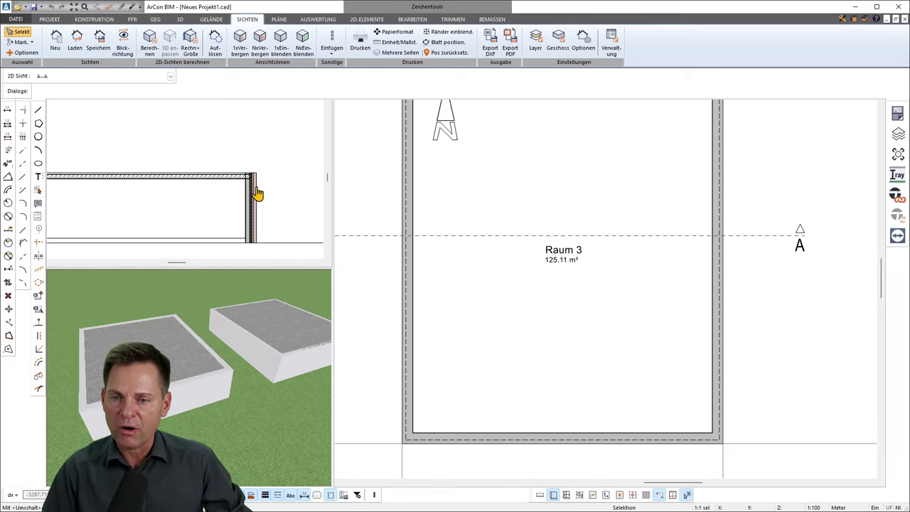
pyautogui.scroll(-1, 235, 196)
pyautogui.moveTo(283, 189); pyautogui.dragTo(188, 197, button='middle')
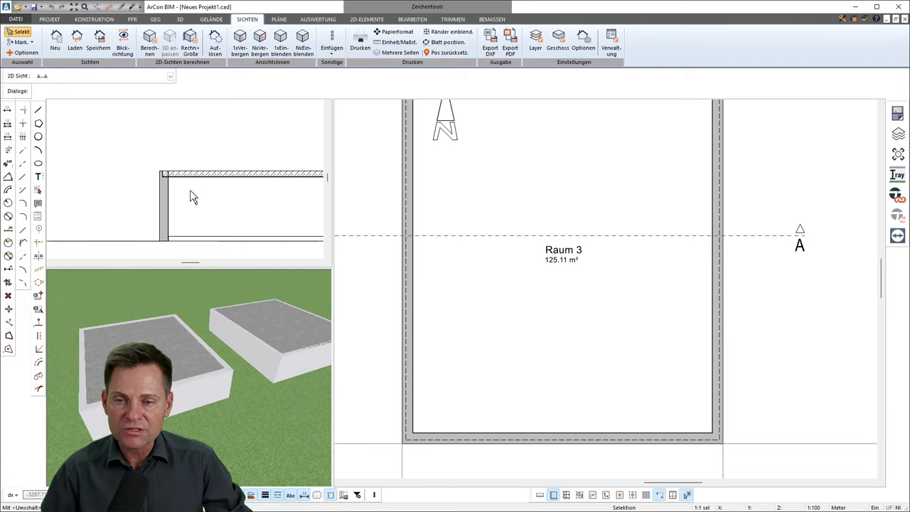
pyautogui.scroll(-2, 190, 197)
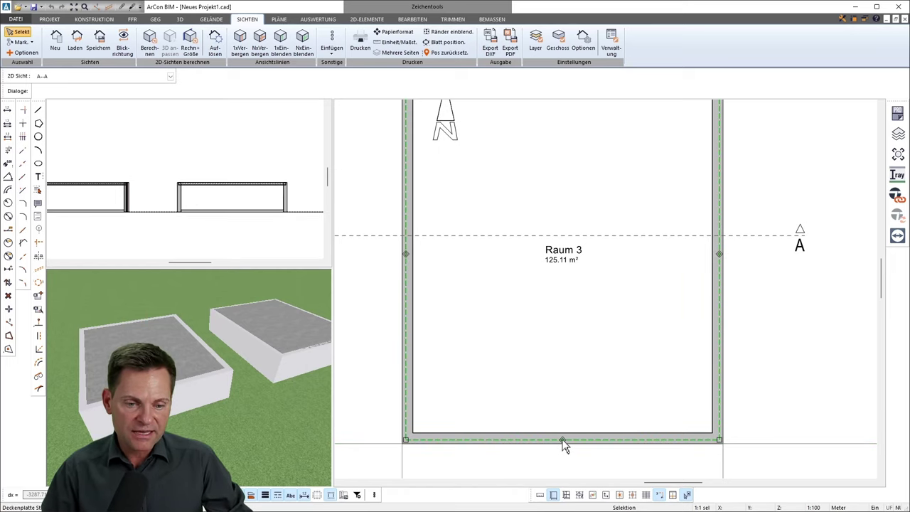
pyautogui.moveTo(560, 441)
pyautogui.mouseDown()
pyautogui.moveTo(568, 374)
pyautogui.moveTo(608, 275)
pyautogui.moveTo(706, 264)
pyautogui.mouseUp()
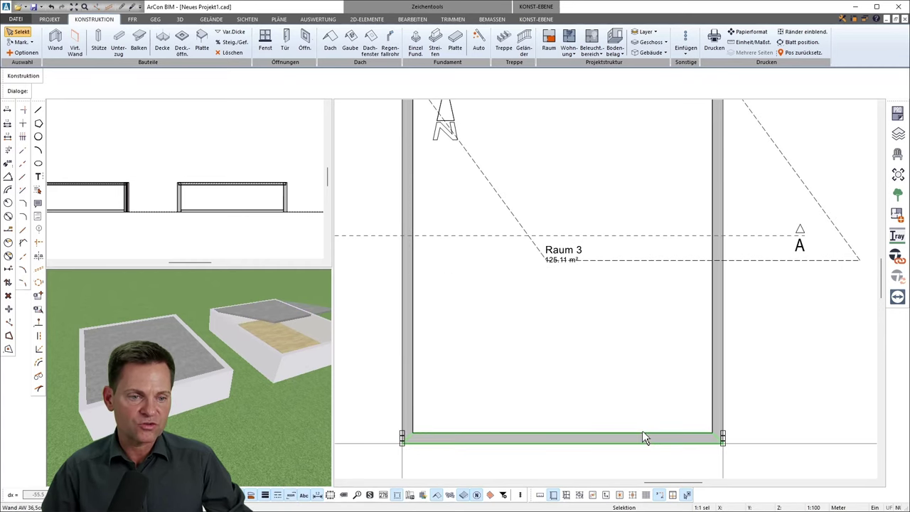
# Drag the Raum 3 slab's edge vertices into slanted positions and inspect the result in 3D.
pyautogui.click(218, 352)
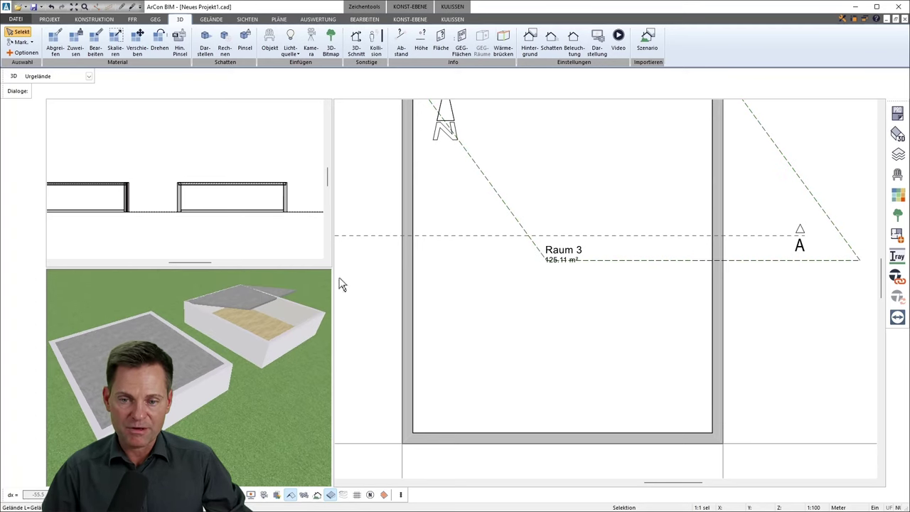
pyautogui.click(700, 260)
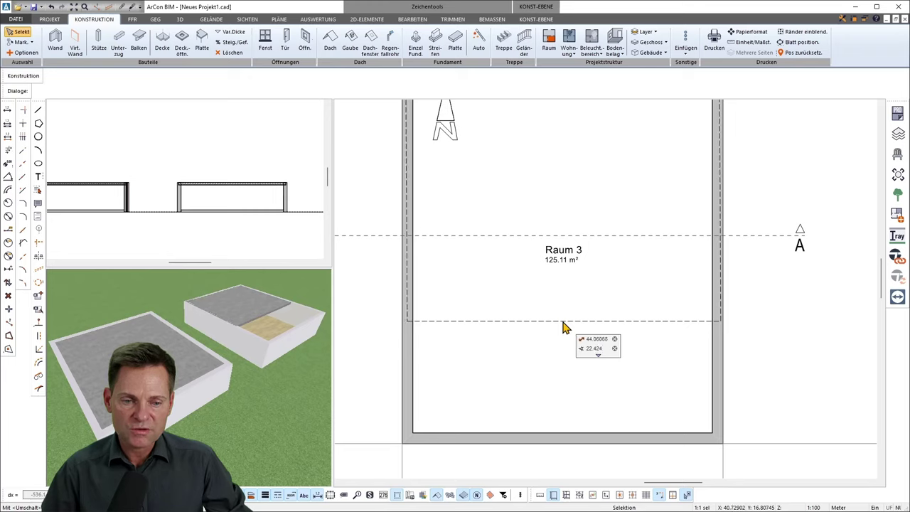
pyautogui.click(562, 325)
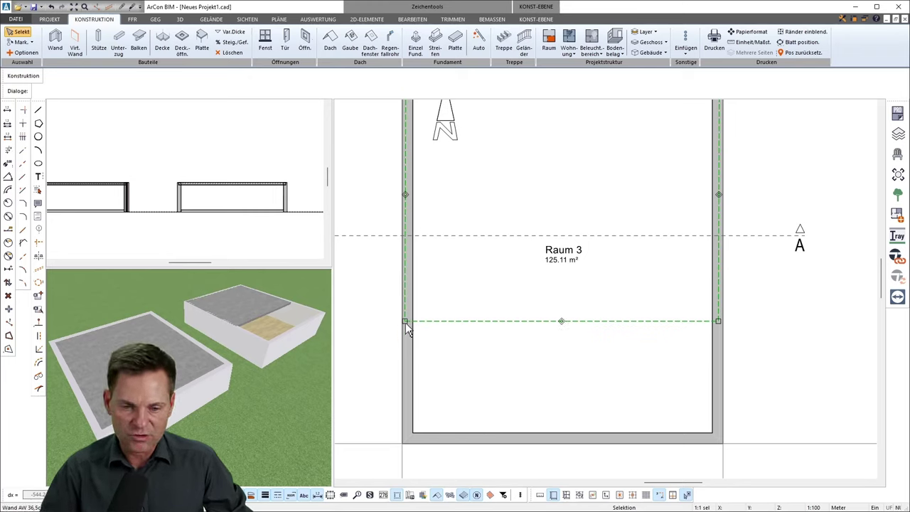
pyautogui.moveTo(406, 324); pyautogui.dragTo(406, 436)
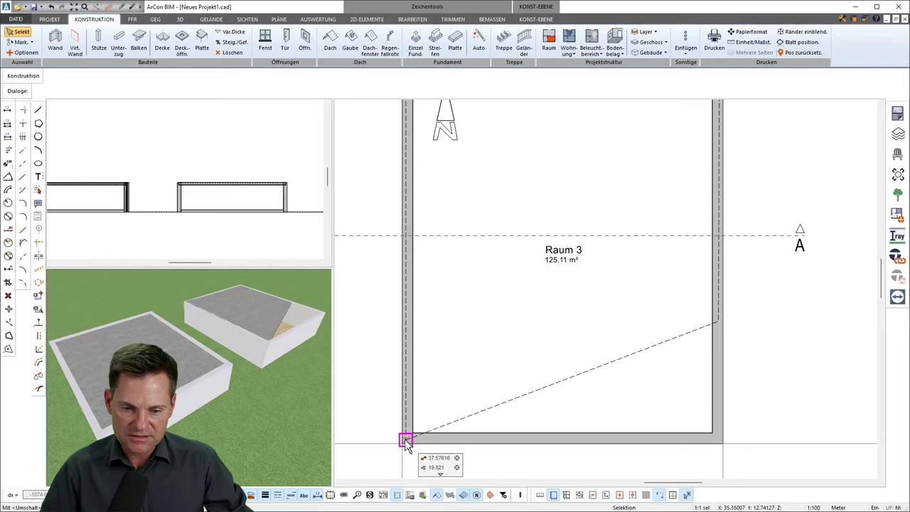
pyautogui.moveTo(717, 321)
pyautogui.mouseDown()
pyautogui.moveTo(708, 439)
pyautogui.moveTo(588, 328)
pyautogui.mouseUp()
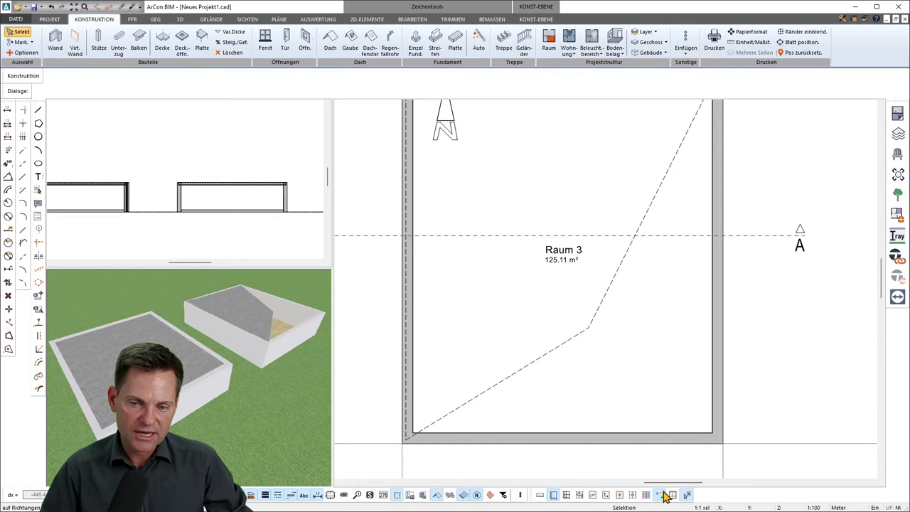
pyautogui.click(245, 364)
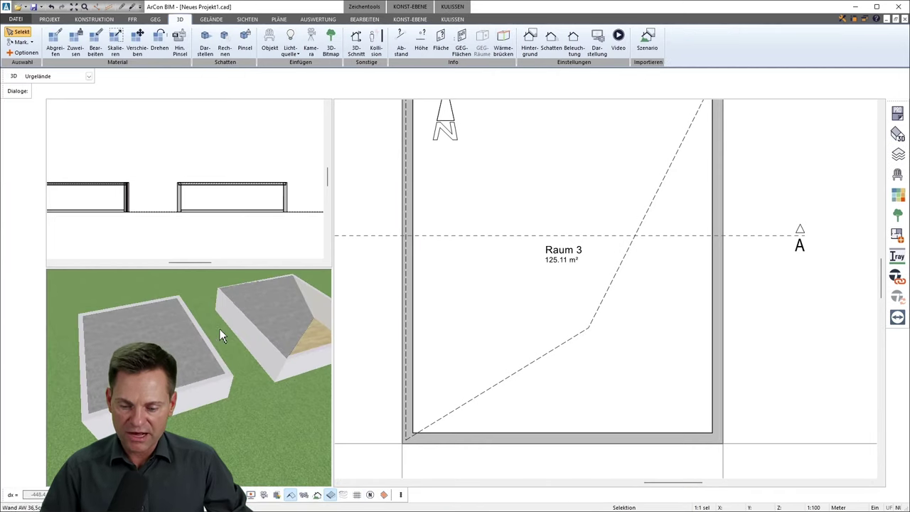
pyautogui.moveTo(253, 362); pyautogui.dragTo(202, 339)
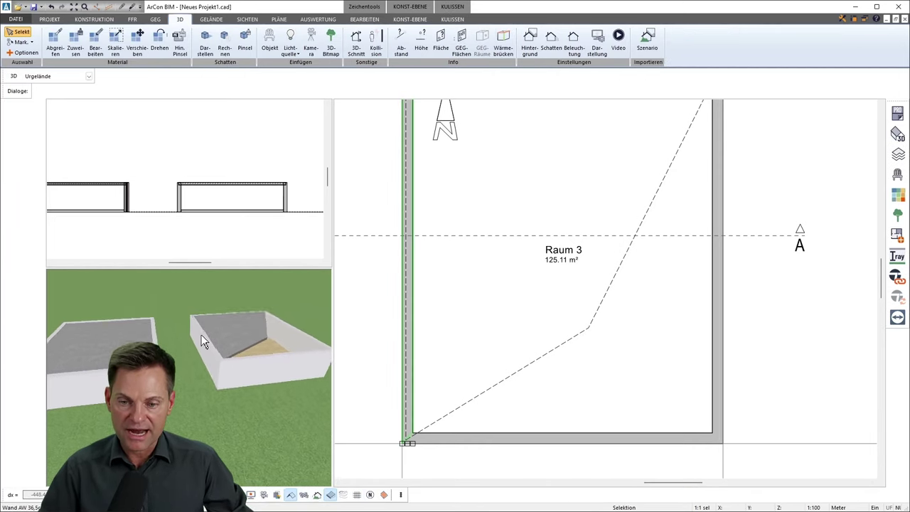
# Move the slab corner back to Raum 3's bottom-right wall corner.
pyautogui.click(588, 330)
pyautogui.click(589, 330)
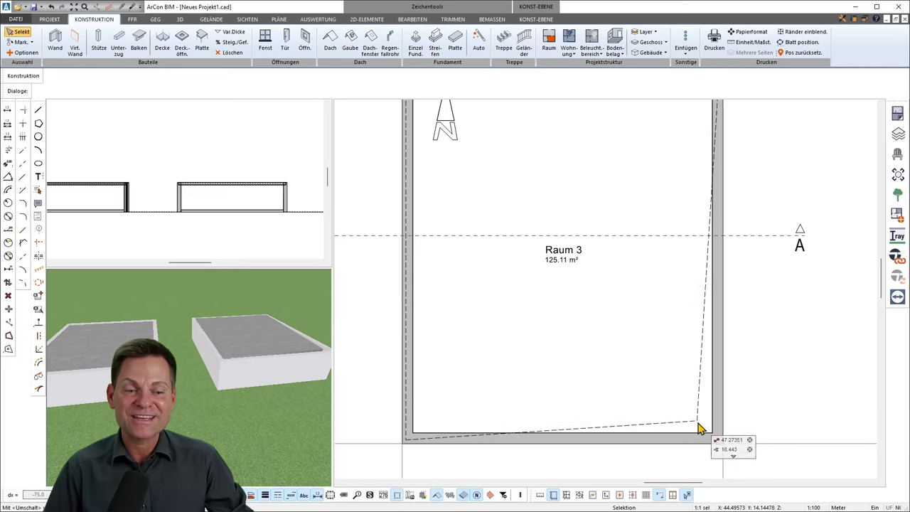
pyautogui.click(713, 440)
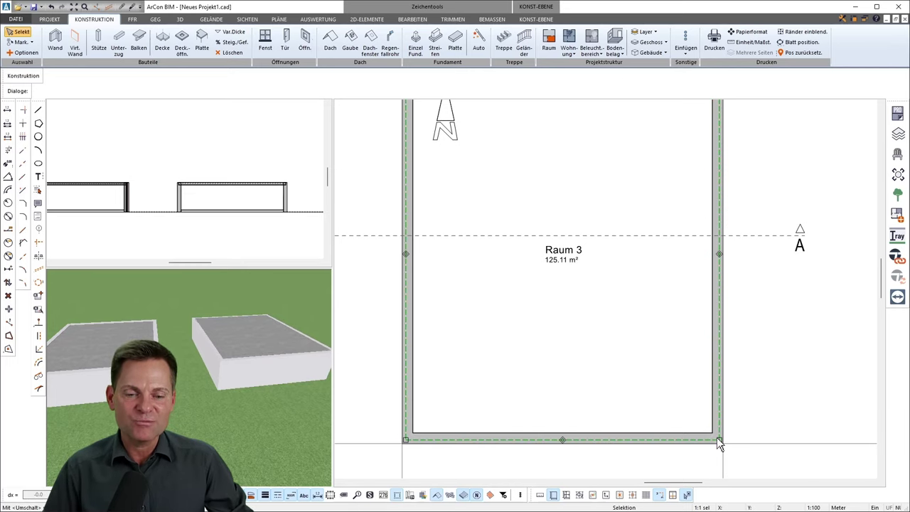
# Add a new storey above the current one.
pyautogui.scroll(-1, 548, 375)
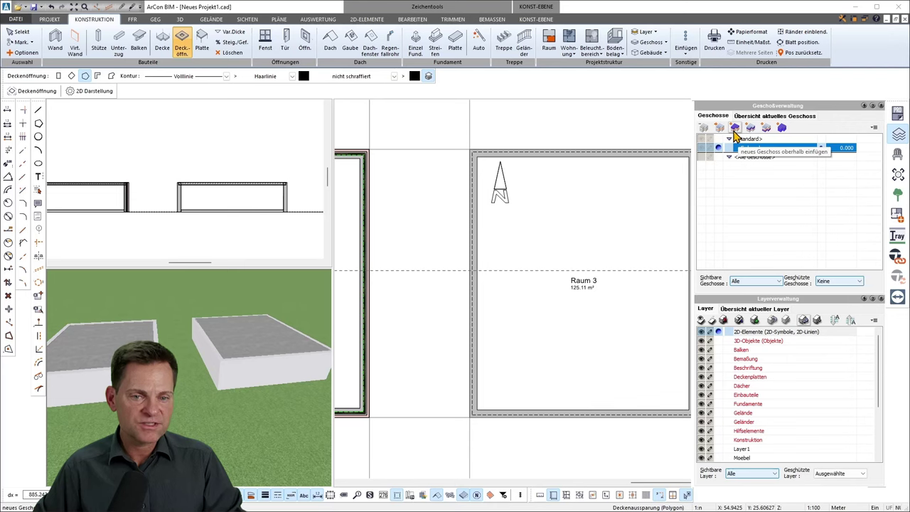
pyautogui.click(735, 128)
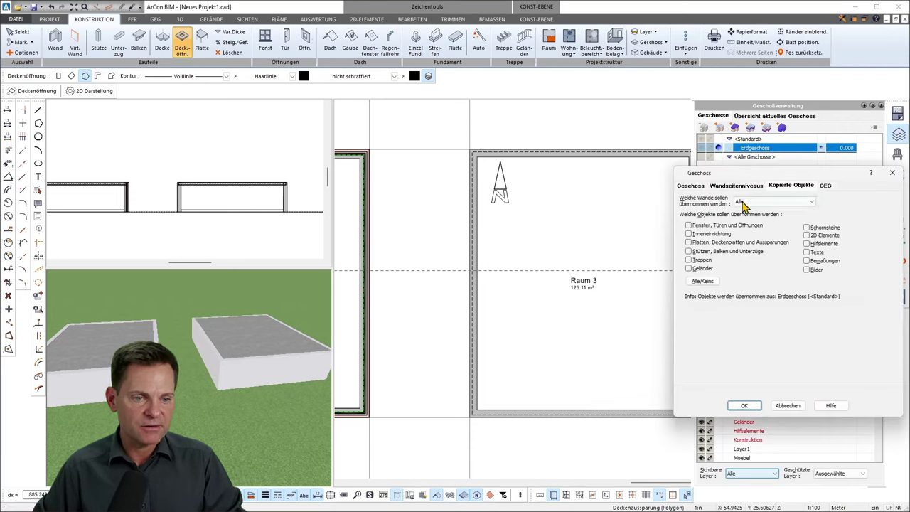
pyautogui.click(744, 405)
# Recompute section A–A so it shows the ceiling slabs.
pyautogui.click(237, 340)
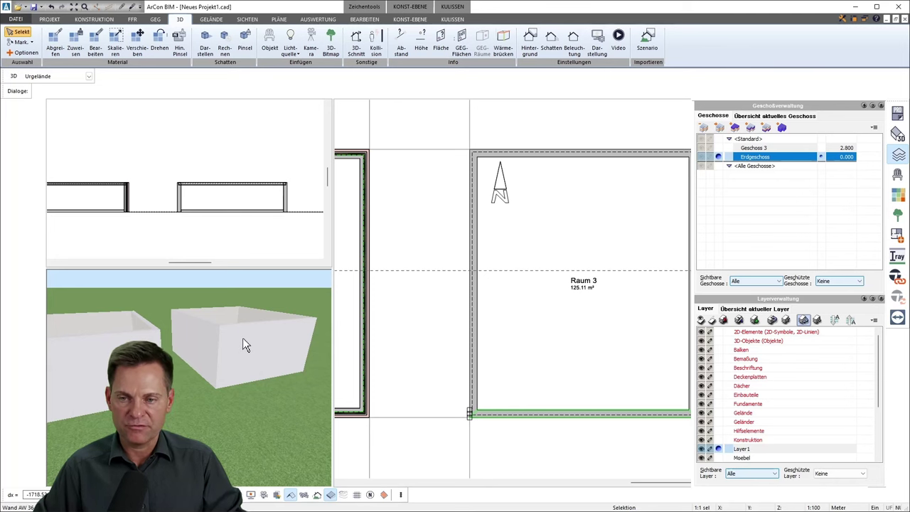
pyautogui.click(199, 228)
pyautogui.click(148, 46)
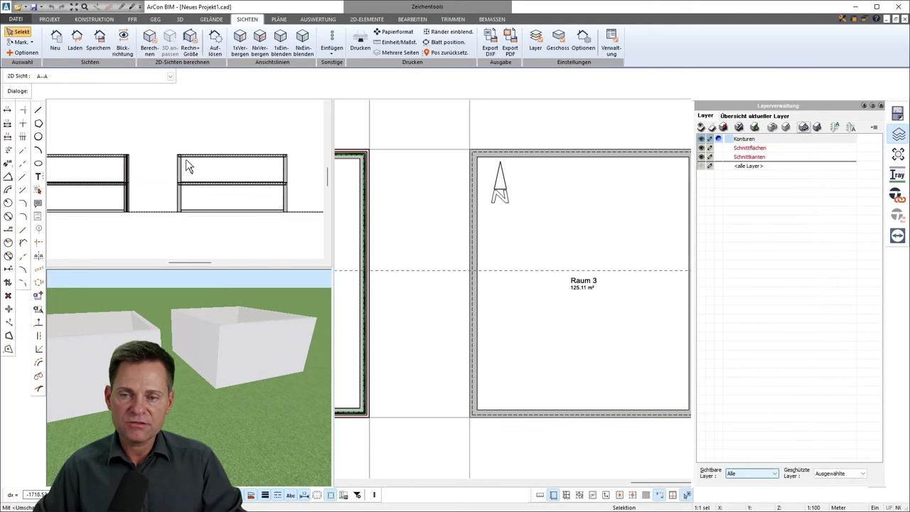
pyautogui.scroll(3, 187, 166)
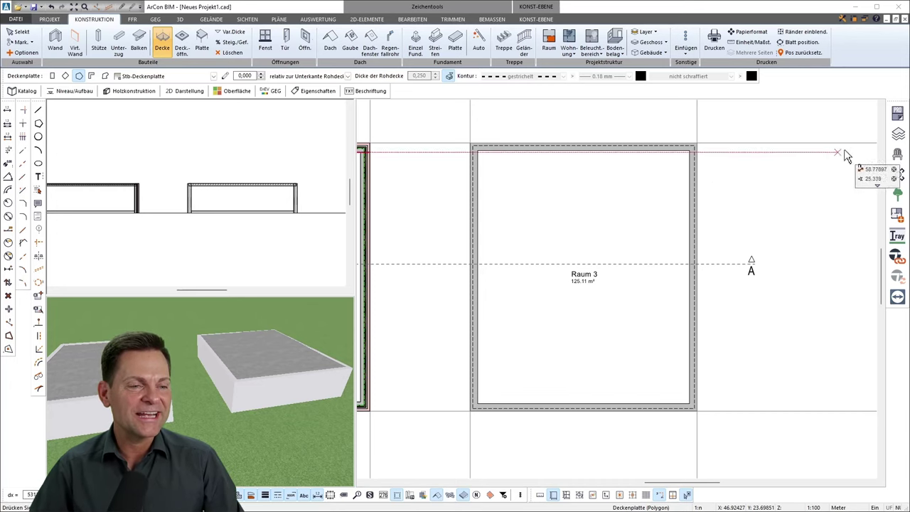
# Open the Erdgeschoss storey settings from Geschossverwaltung and centre the Geschoss dialog.
pyautogui.click(905, 137)
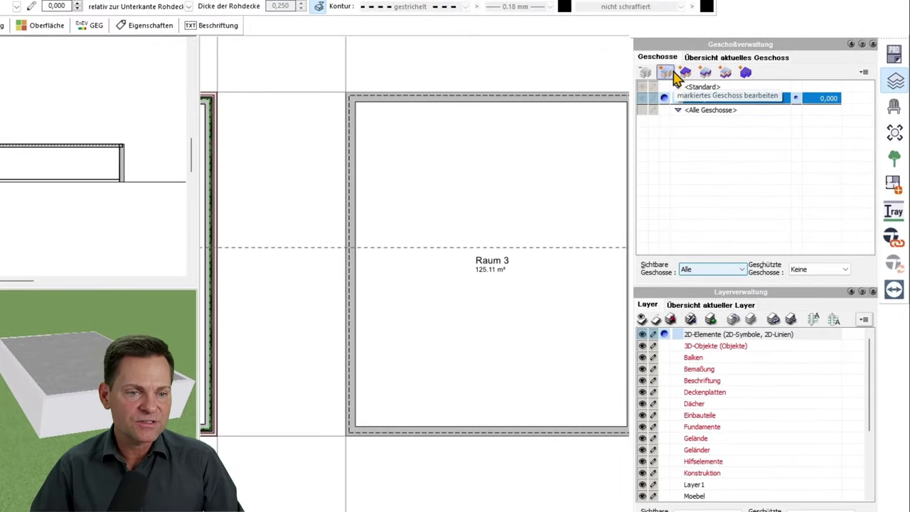
pyautogui.click(675, 74)
pyautogui.moveTo(741, 127); pyautogui.dragTo(426, 108)
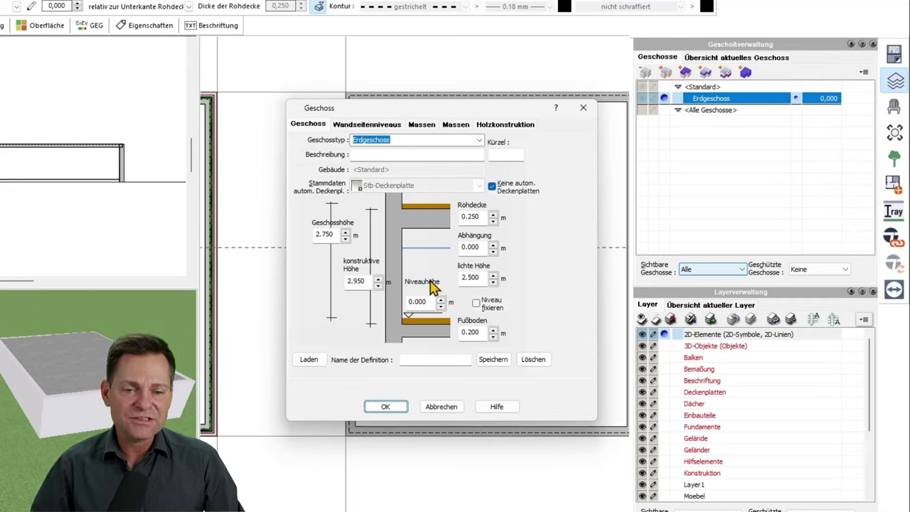
# Enable automatic ceiling slabs for Erdgeschoss, trying grün gestrichelt before settling on Stb-Deckenplatte.
pyautogui.click(495, 188)
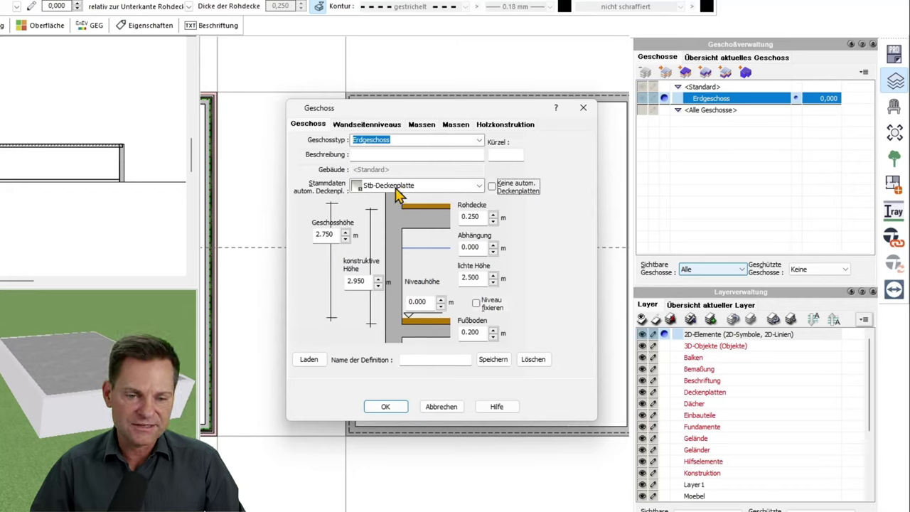
pyautogui.click(395, 193)
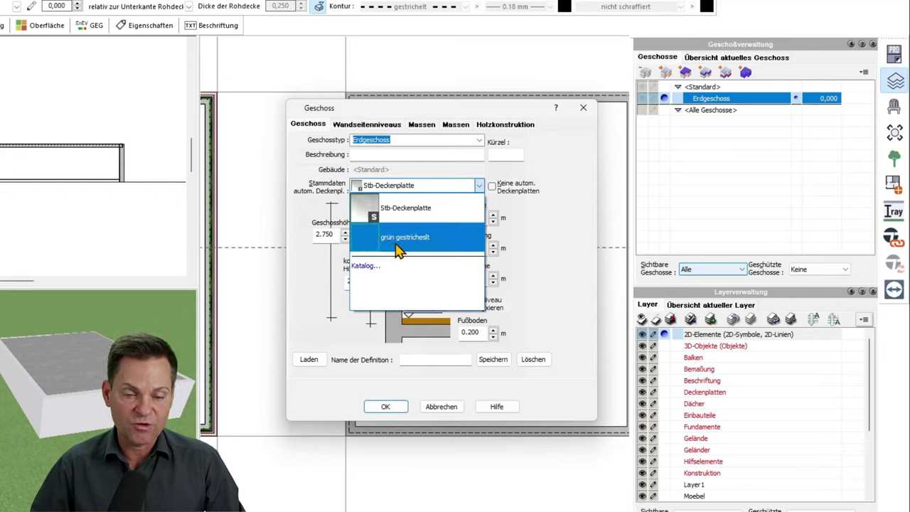
pyautogui.click(398, 242)
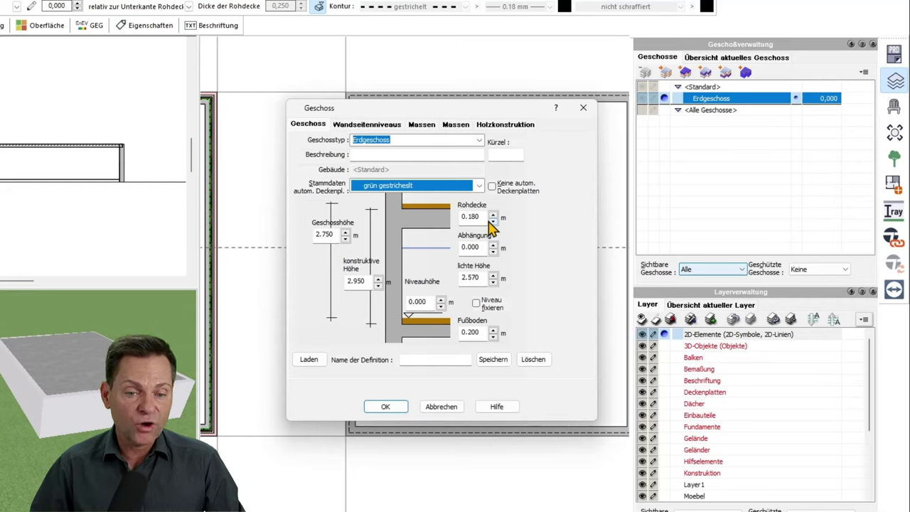
pyautogui.click(390, 188)
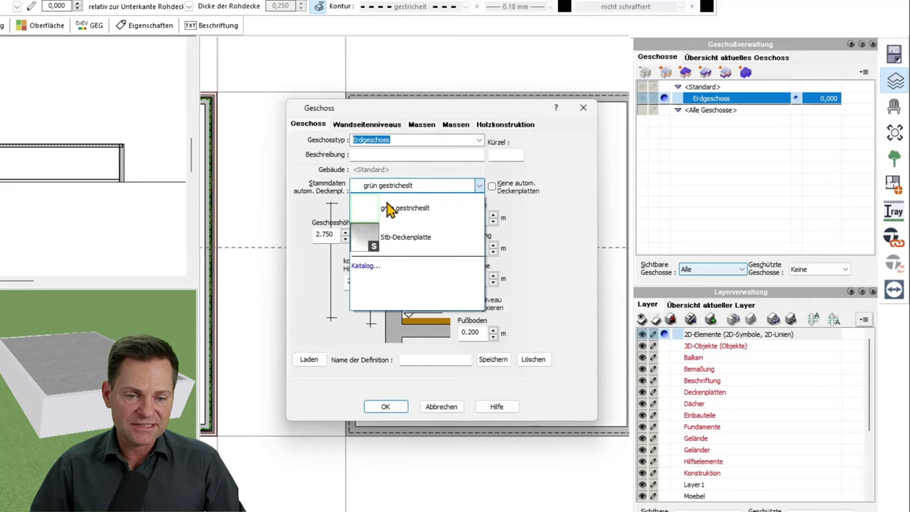
pyautogui.click(395, 231)
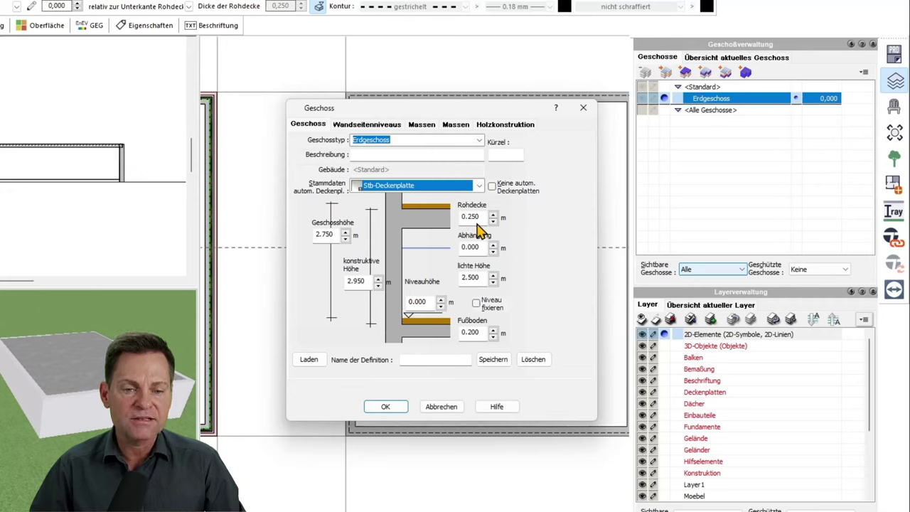
# Load EG_licht250_STB18_FB20, set Stammdaten to Stb-Deckenplatte, and check 'Keine autom. Deckenplatten'.
pyautogui.click(309, 361)
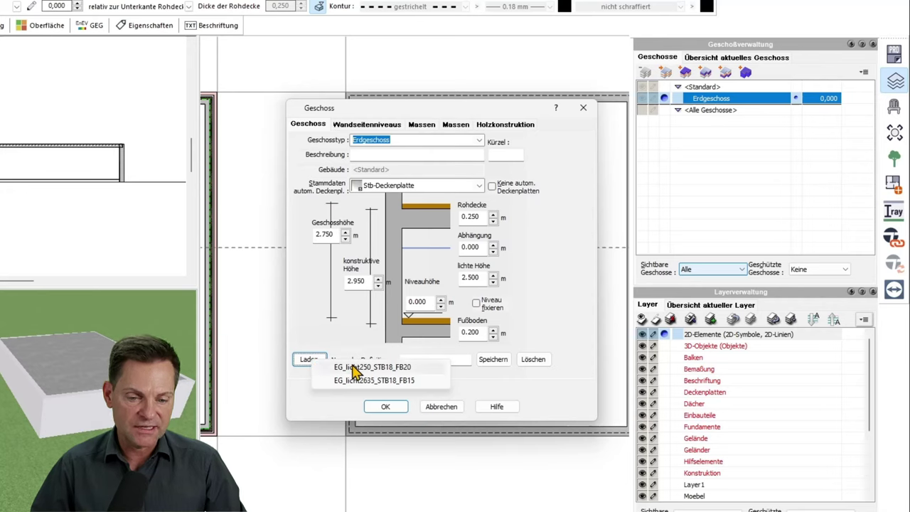
pyautogui.click(356, 368)
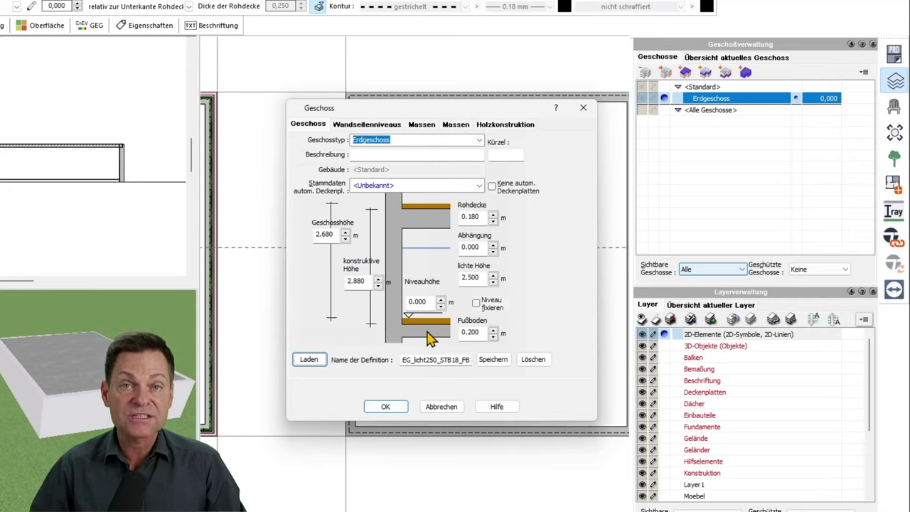
pyautogui.click(384, 188)
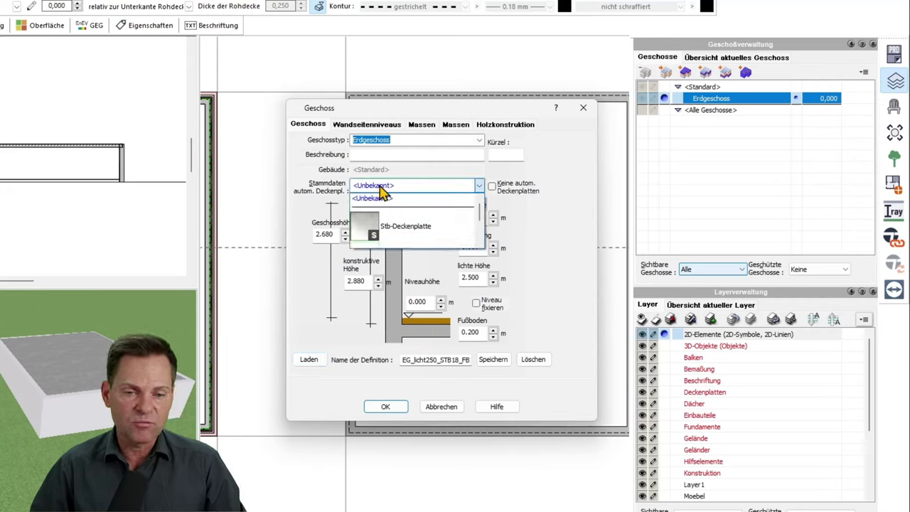
pyautogui.click(391, 232)
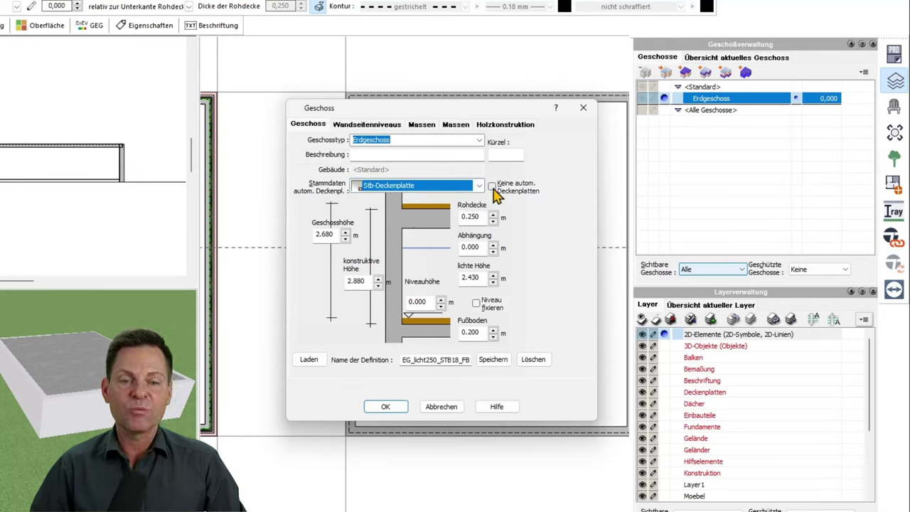
pyautogui.click(491, 186)
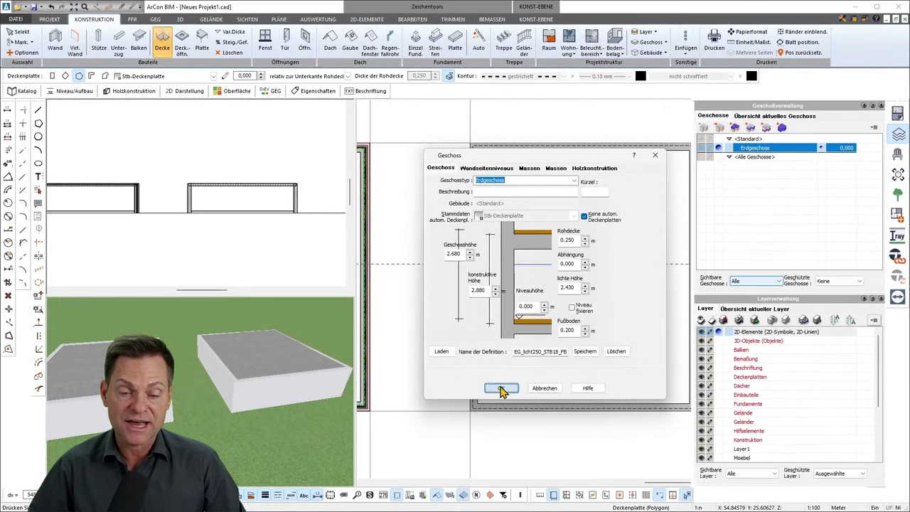
# Confirm the Erdgeschoss settings, turn off 'Deckenaufbau wie Geschoss', and open the slab's Niveau/Aufbau.
pyautogui.click(385, 408)
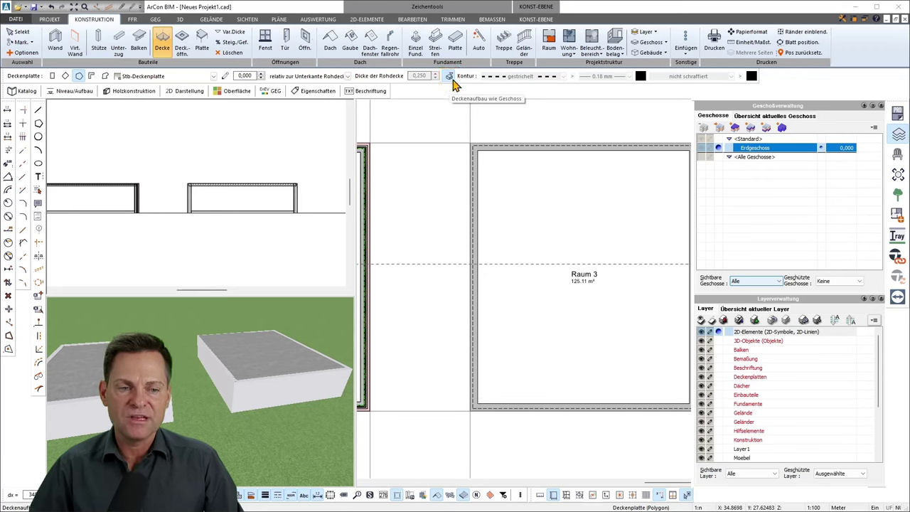
pyautogui.doubleClick(711, 147)
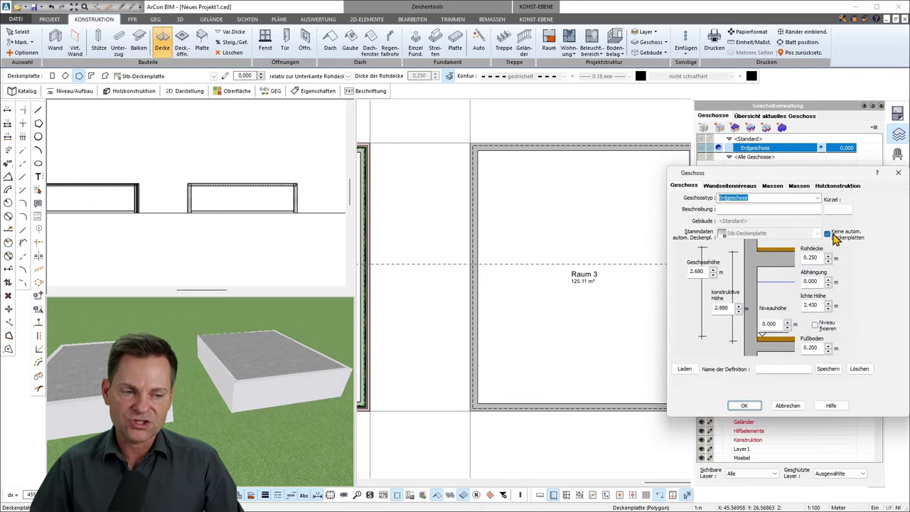
pyautogui.moveTo(817, 172)
pyautogui.mouseDown()
pyautogui.moveTo(535, 162)
pyautogui.moveTo(564, 169)
pyautogui.mouseUp()
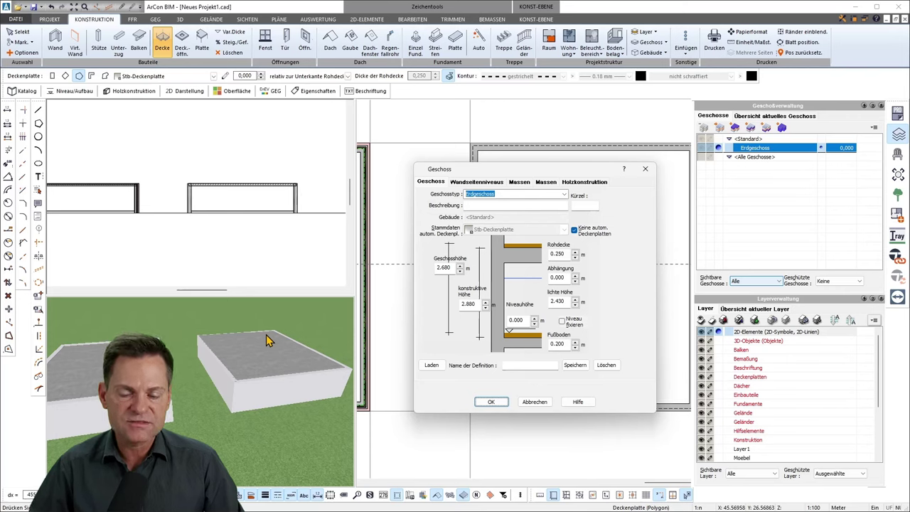
pyautogui.click(644, 169)
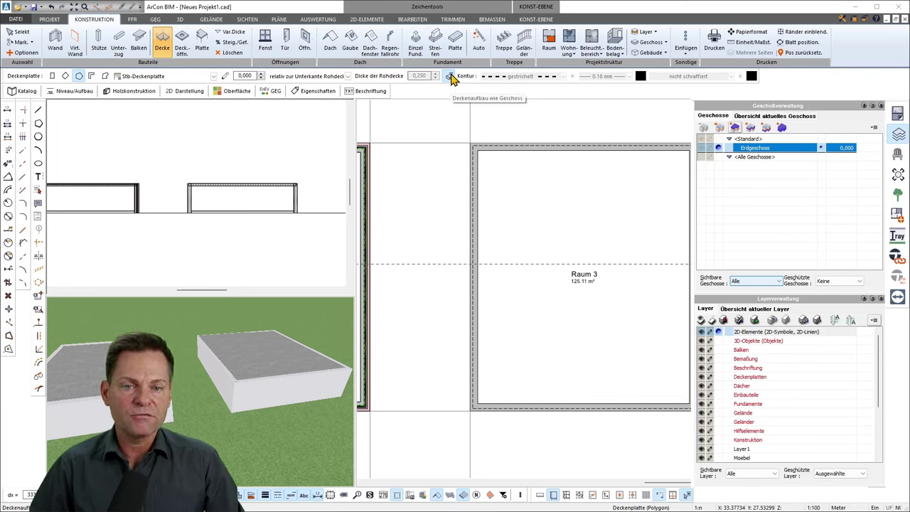
pyautogui.click(449, 76)
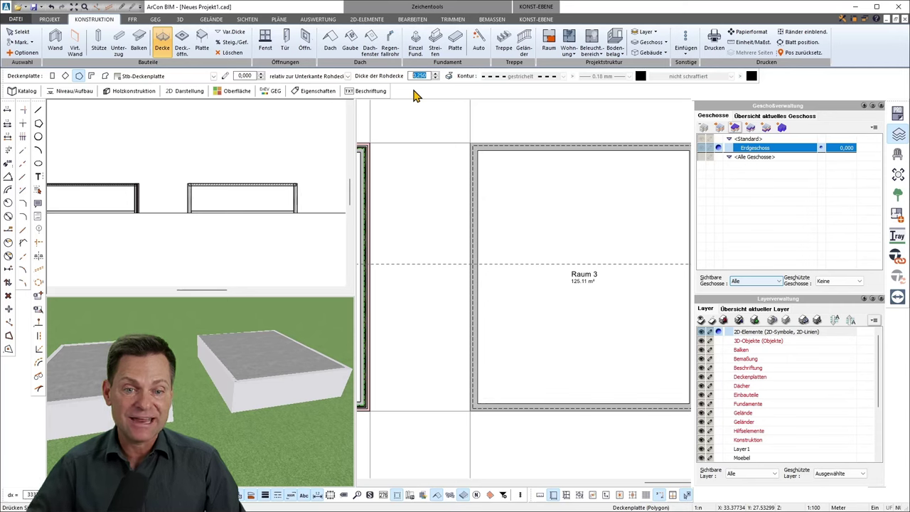
pyautogui.click(63, 91)
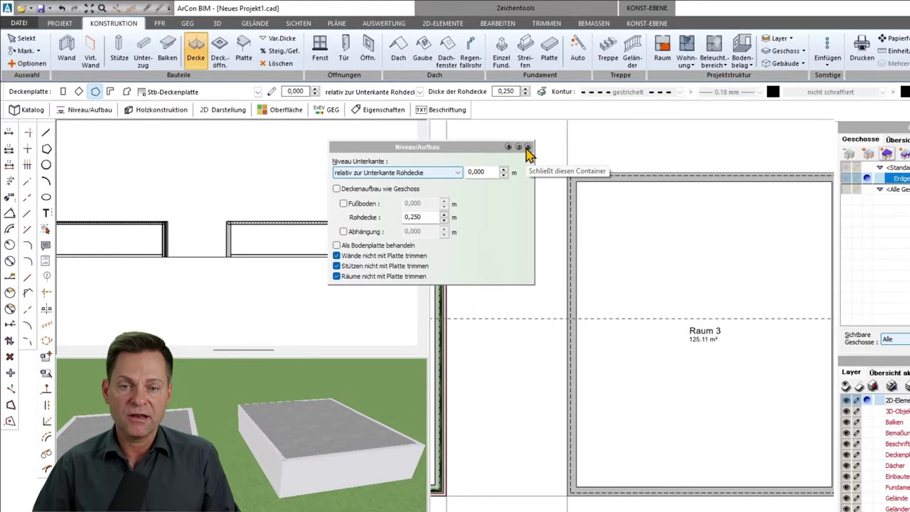
# Toggle the slab build-up's storey link off and reopen the Niveau/Aufbau settings.
pyautogui.click(541, 94)
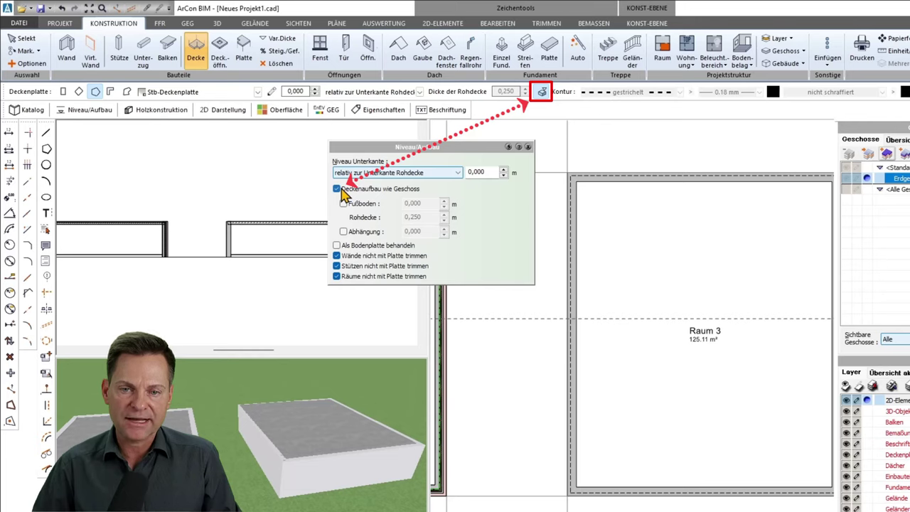
pyautogui.click(543, 95)
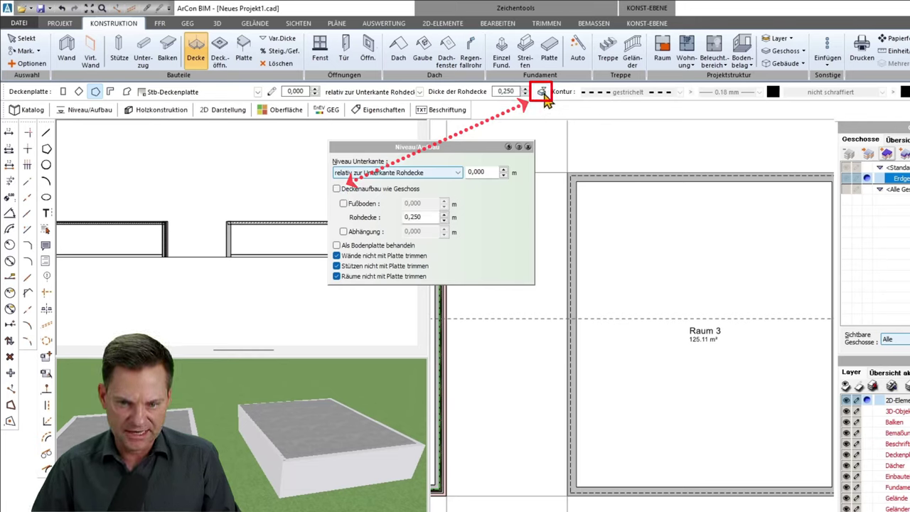
pyautogui.click(527, 146)
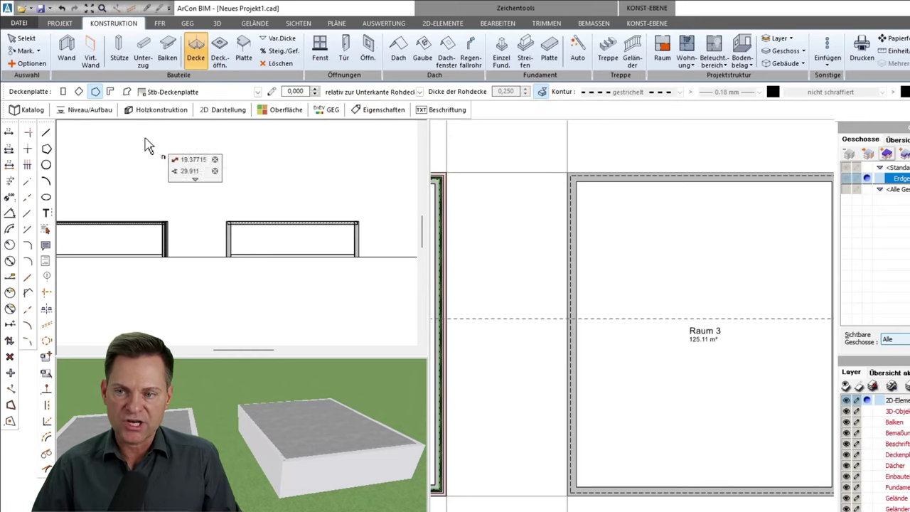
pyautogui.click(82, 117)
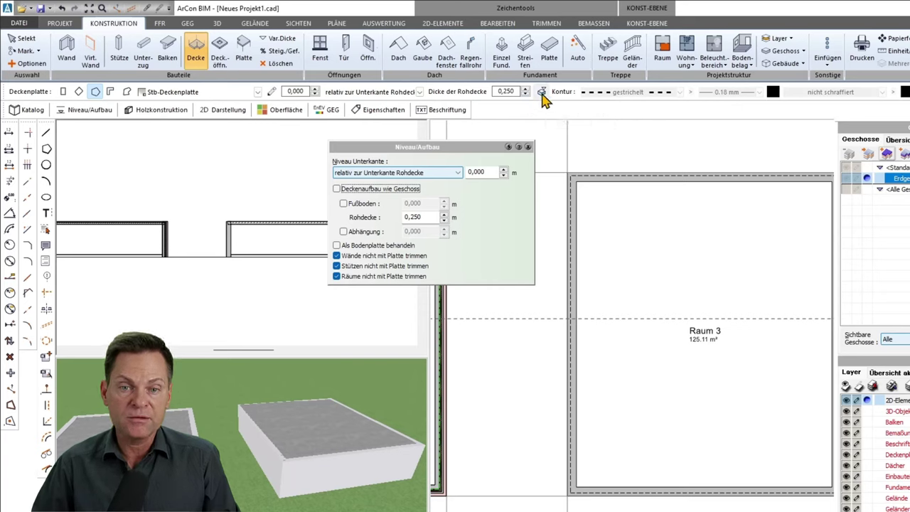
pyautogui.doubleClick(506, 91)
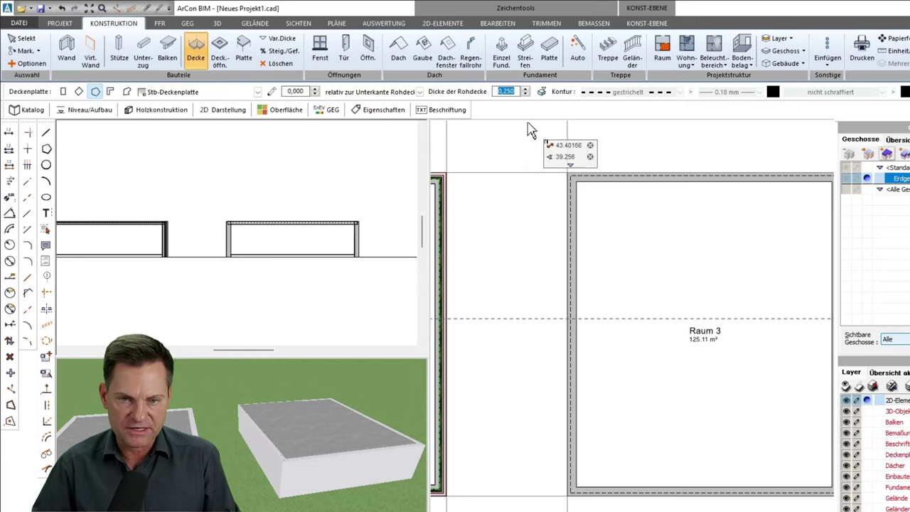
pyautogui.click(85, 110)
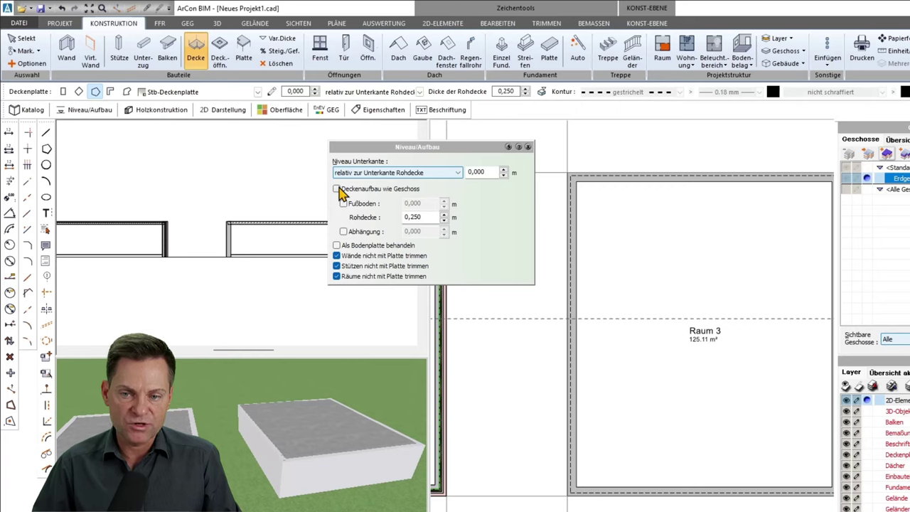
# Enable the floor finish layer, set Fußboden to 0,1 and Rohdecke to 0,3, and close.
pyautogui.click(337, 189)
pyautogui.click(337, 189)
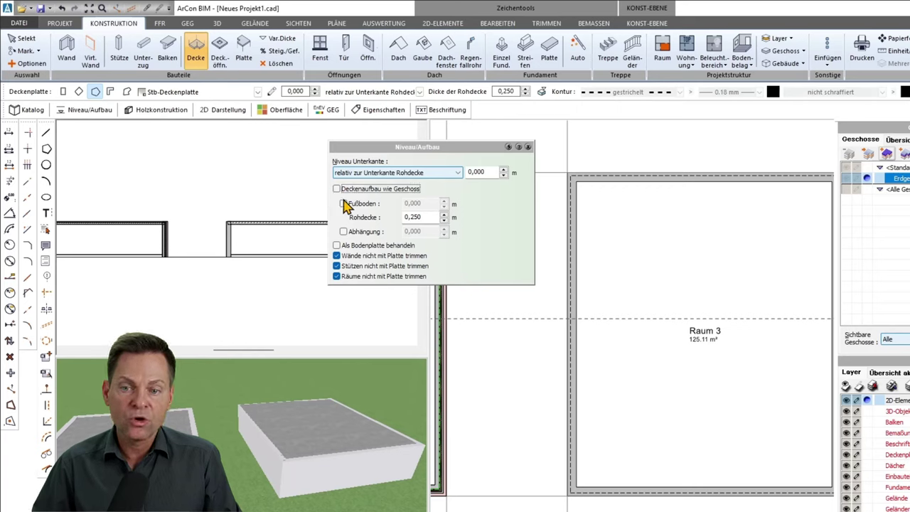
pyautogui.click(344, 204)
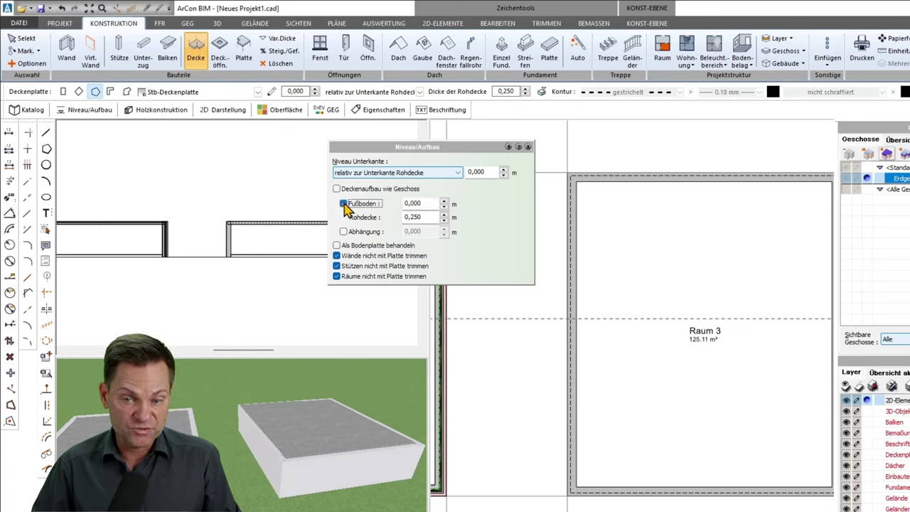
pyautogui.click(344, 233)
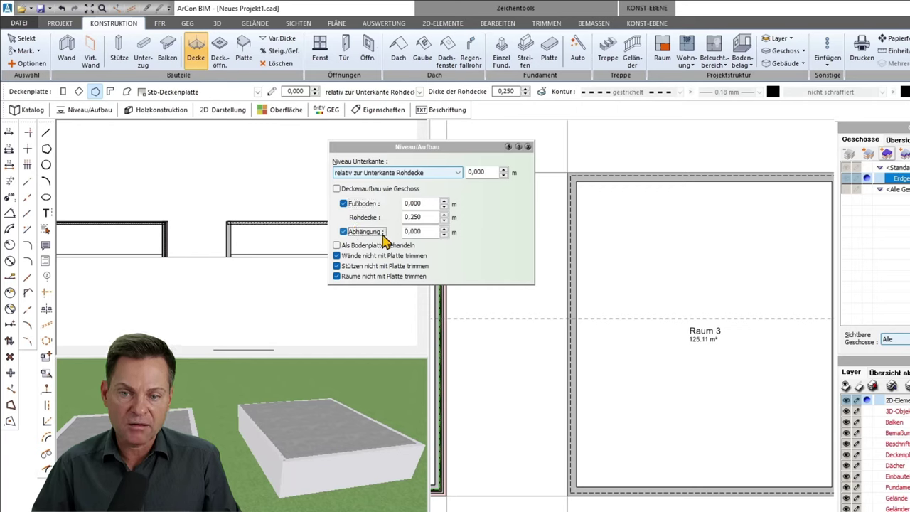
pyautogui.doubleClick(428, 218)
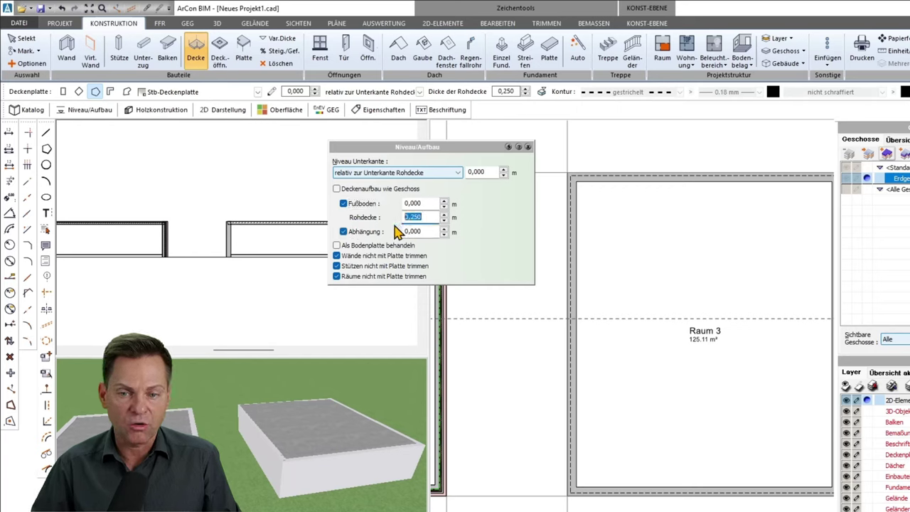
pyautogui.click(344, 232)
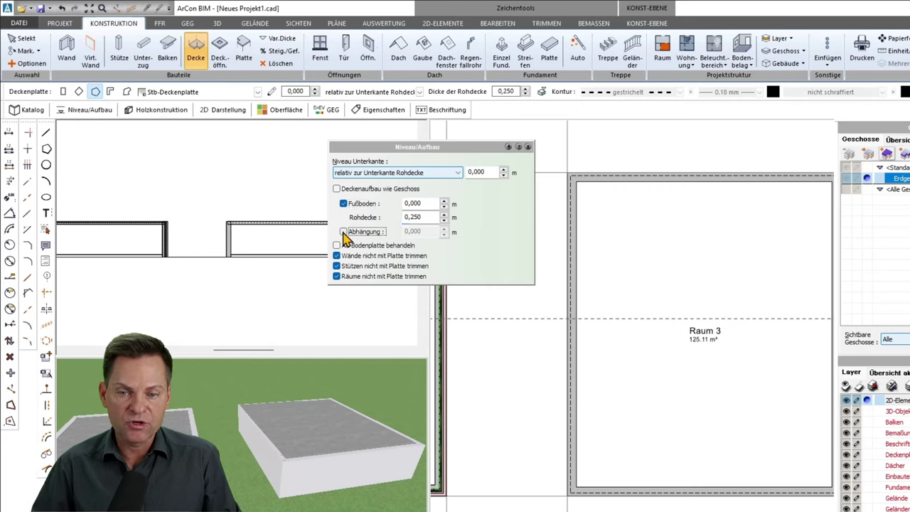
pyautogui.doubleClick(420, 204)
pyautogui.write('0,1')
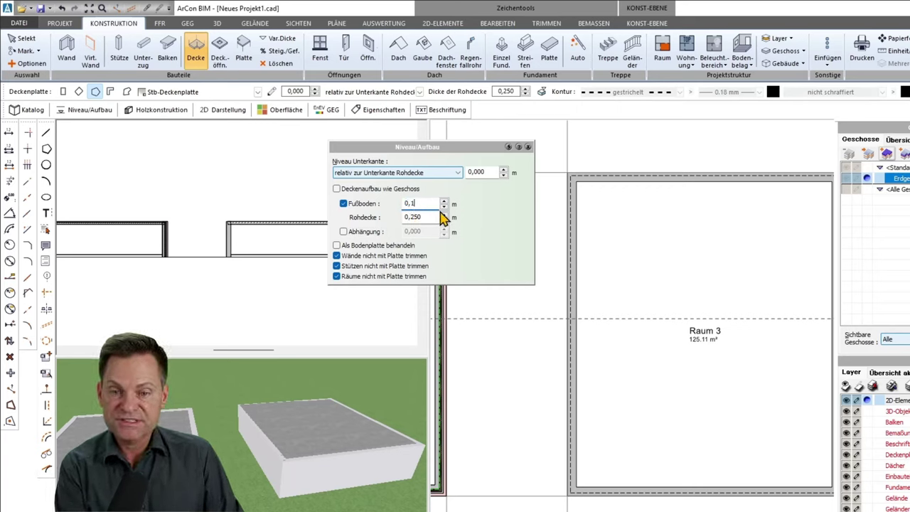
pyautogui.doubleClick(420, 217)
pyautogui.write('0,3')
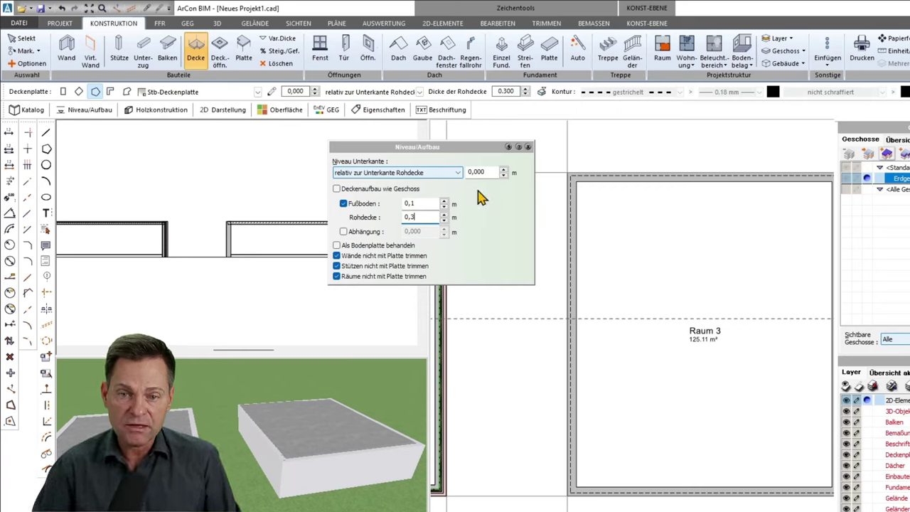
pyautogui.click(528, 147)
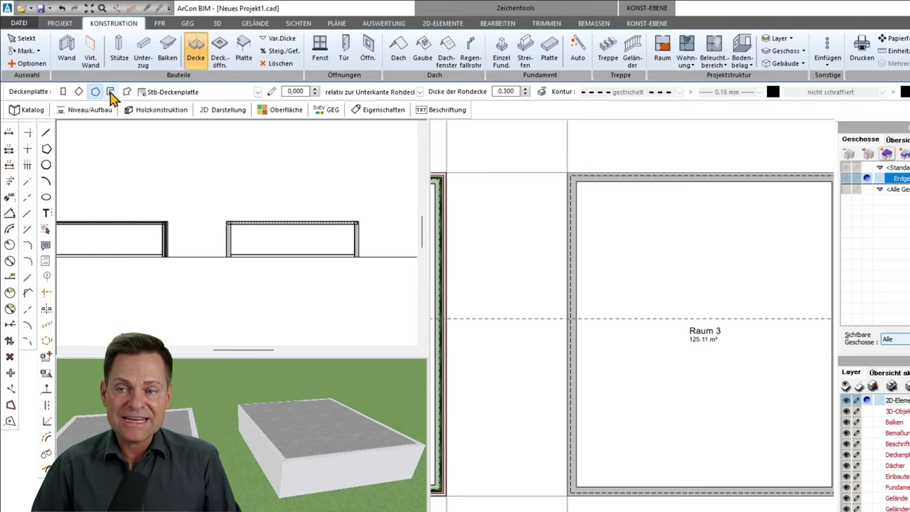
pyautogui.scroll(-1, 496, 263)
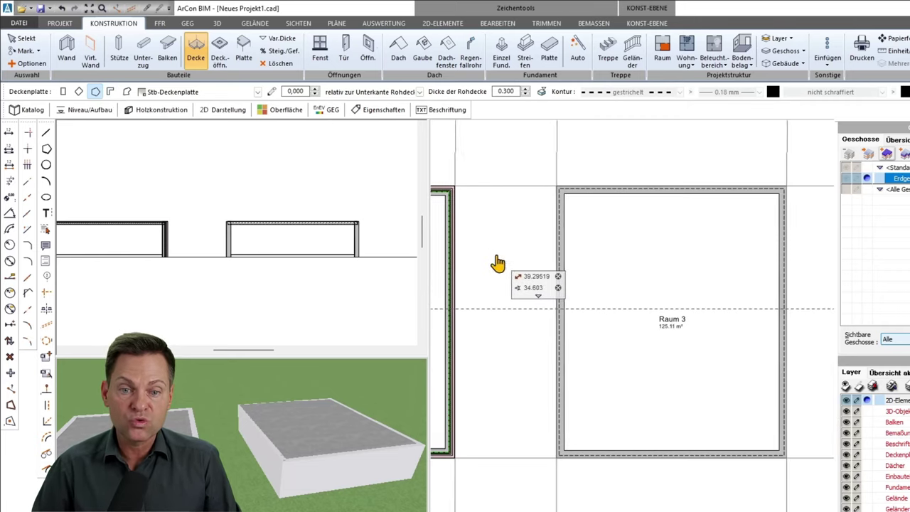
# Bring Raum 3 into view and select the Deckenplatte 'Polygon mit fester Breite' drawing mode.
pyautogui.moveTo(497, 263); pyautogui.dragTo(524, 297, button='middle')
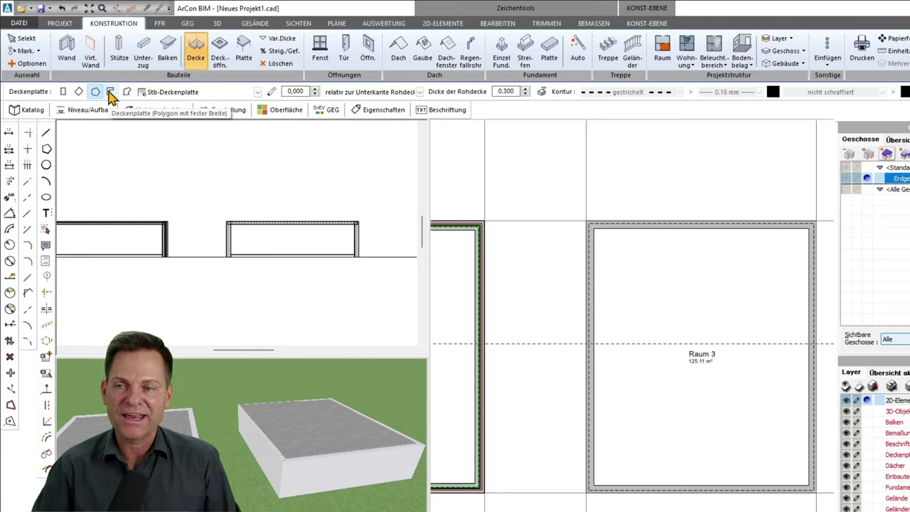
pyautogui.click(110, 93)
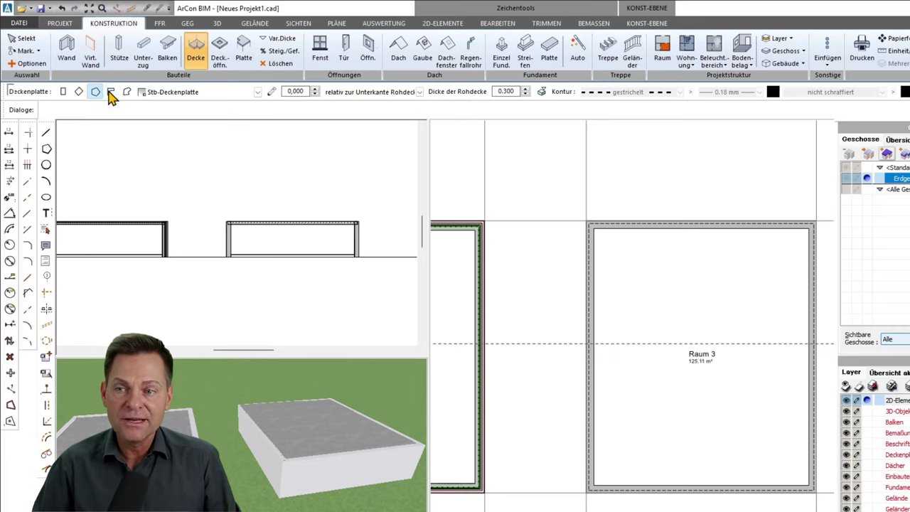
pyautogui.click(110, 92)
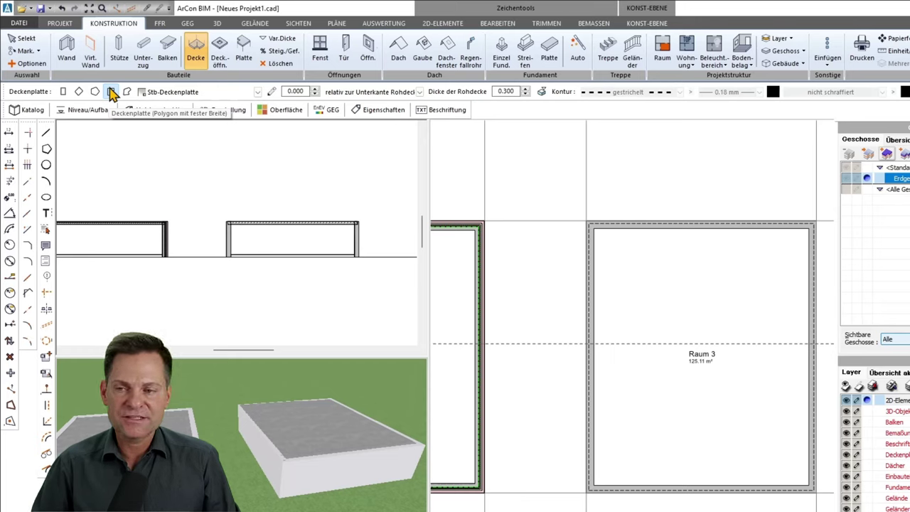
pyautogui.click(111, 92)
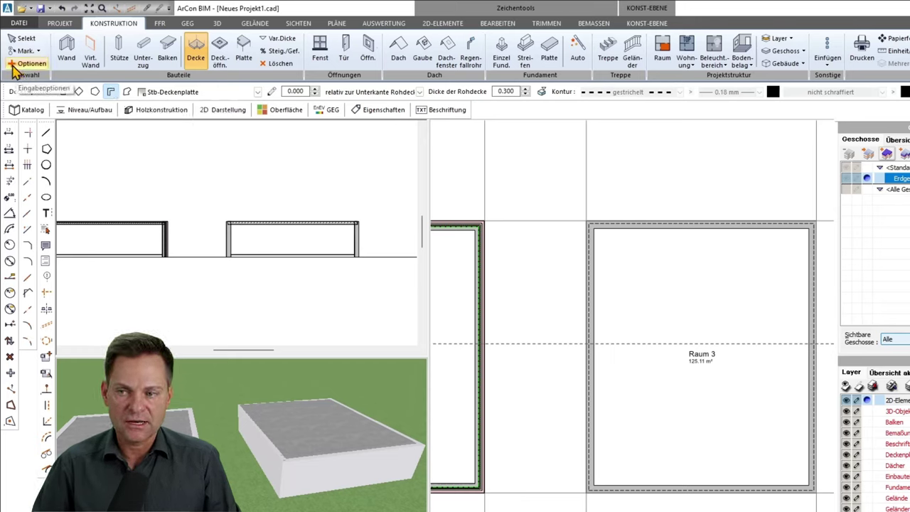
# Confirm a 2 m Breite in the Eingabeoptionen, then show Raum 3's left side.
pyautogui.click(27, 64)
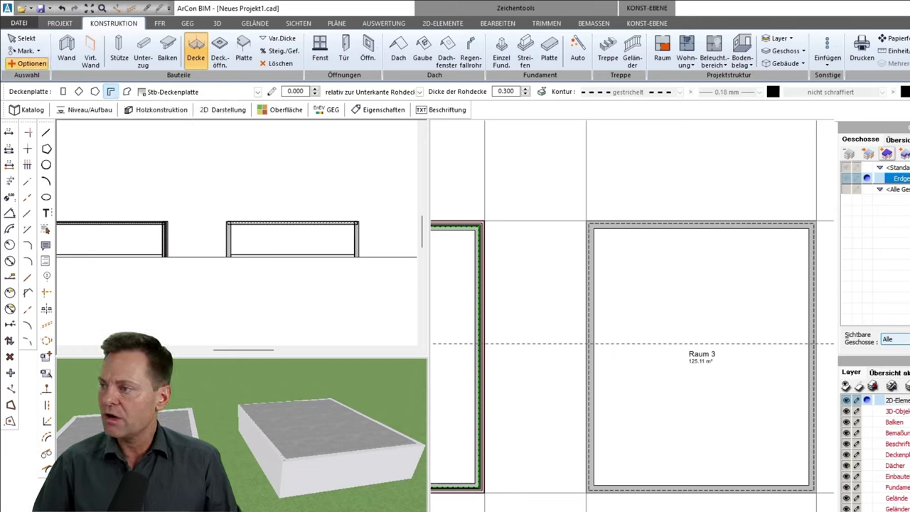
pyautogui.moveTo(255, 151)
pyautogui.mouseDown()
pyautogui.moveTo(296, 146)
pyautogui.moveTo(285, 152)
pyautogui.mouseUp()
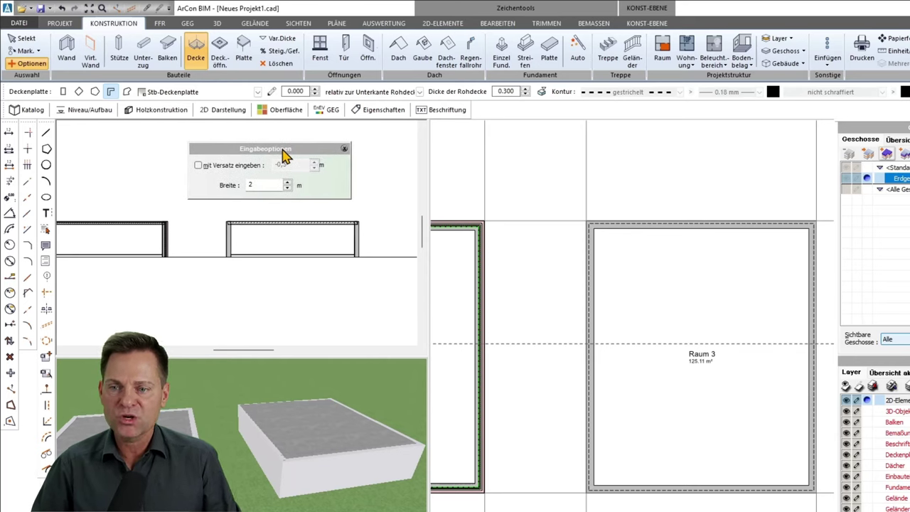
pyautogui.doubleClick(250, 185)
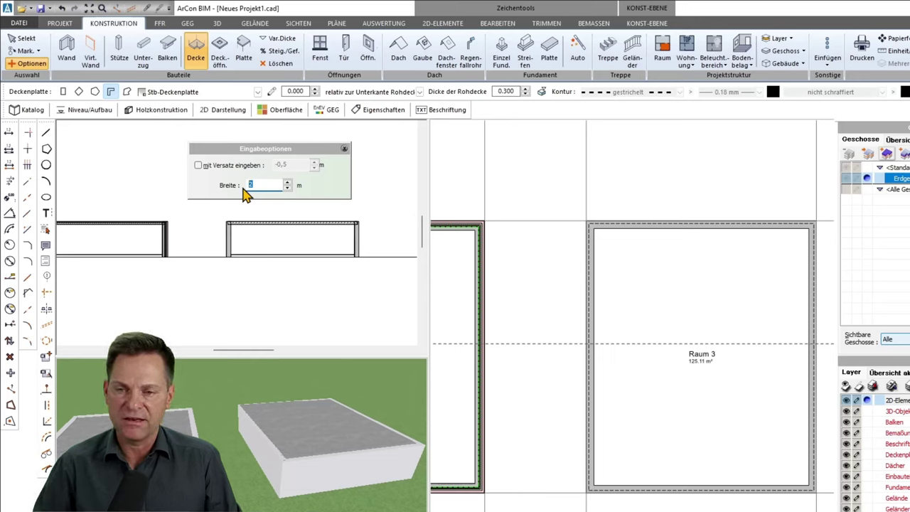
pyautogui.moveTo(280, 150); pyautogui.dragTo(250, 151)
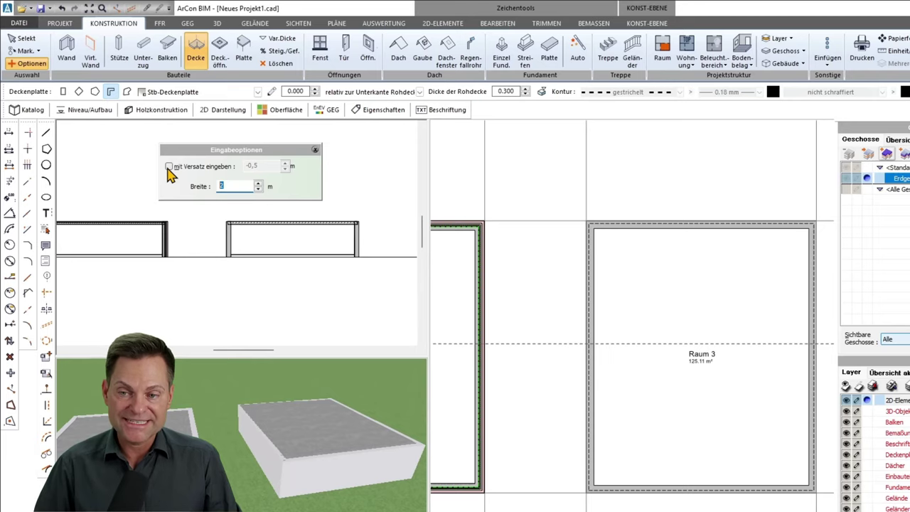
pyautogui.click(316, 154)
pyautogui.scroll(1, 621, 294)
pyautogui.moveTo(603, 294)
pyautogui.mouseDown(button='middle')
pyautogui.moveTo(517, 295)
pyautogui.moveTo(542, 291)
pyautogui.moveTo(582, 306)
pyautogui.mouseUp(button='middle')
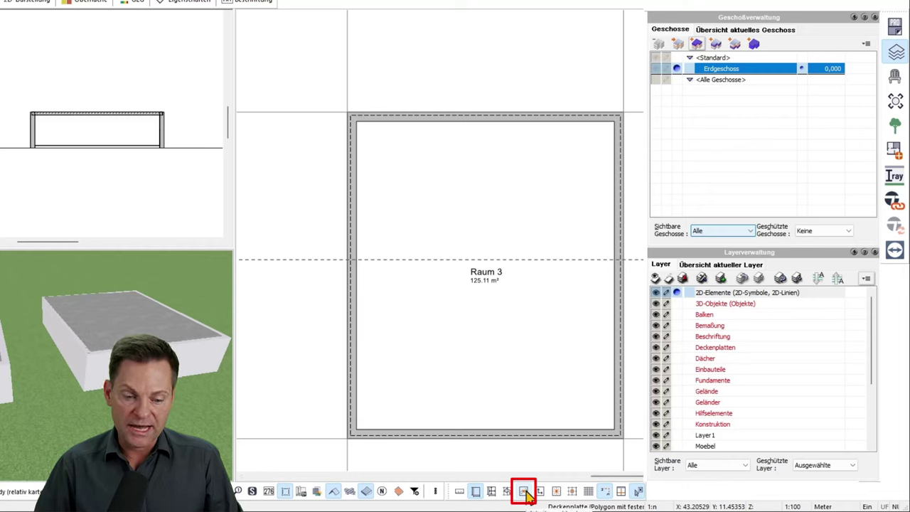
# Draw 5.5 m slab legs from Raum 3's top-left corner, down the left wall and along the top wall.
pyautogui.click(524, 490)
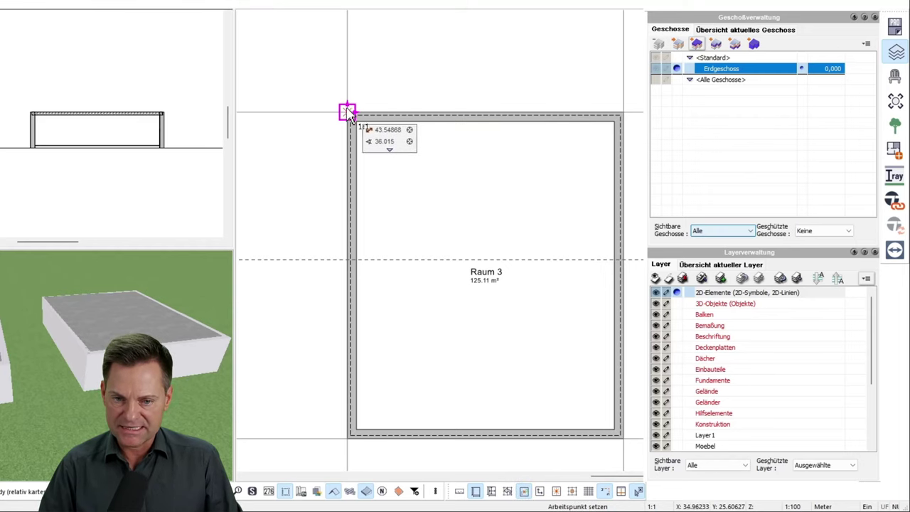
pyautogui.click(348, 113)
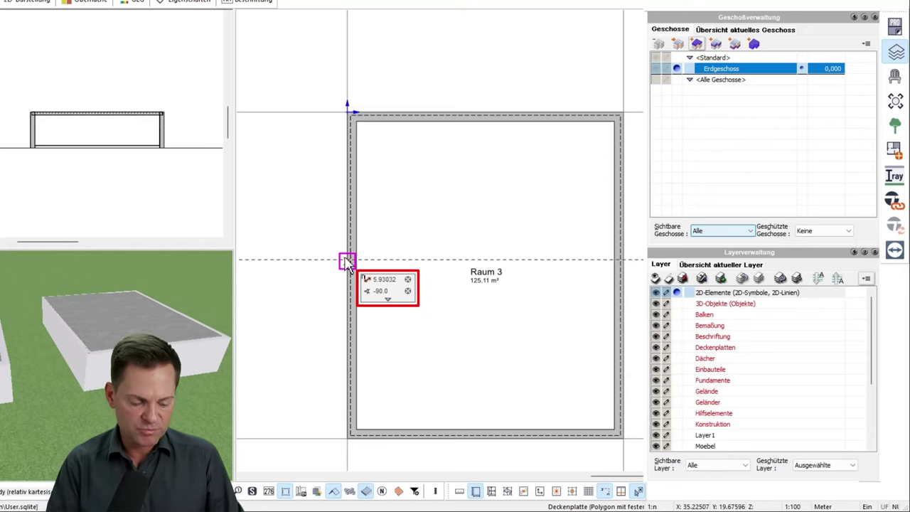
pyautogui.write('5,5')
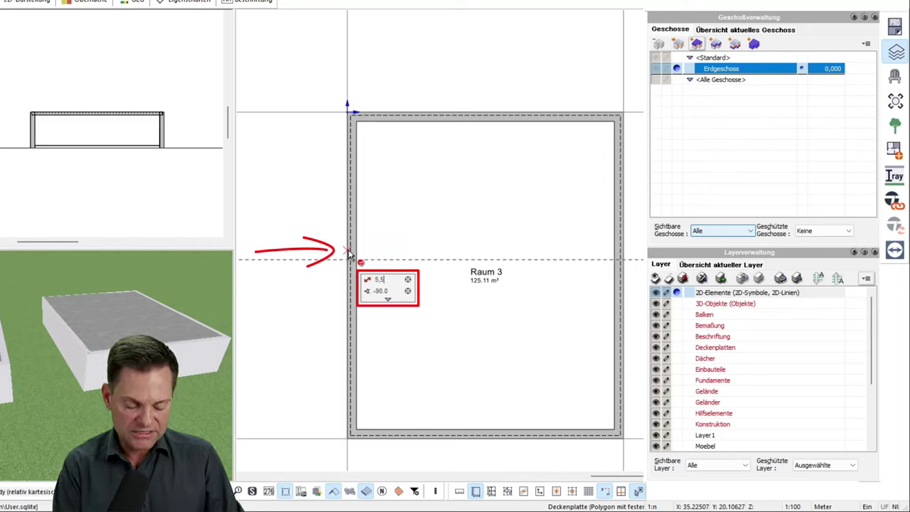
pyautogui.press('Return')
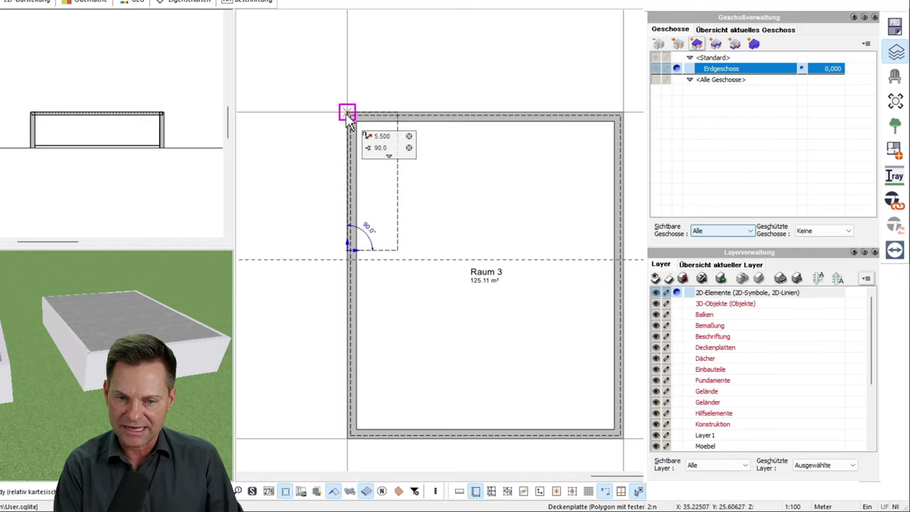
pyautogui.press('w')
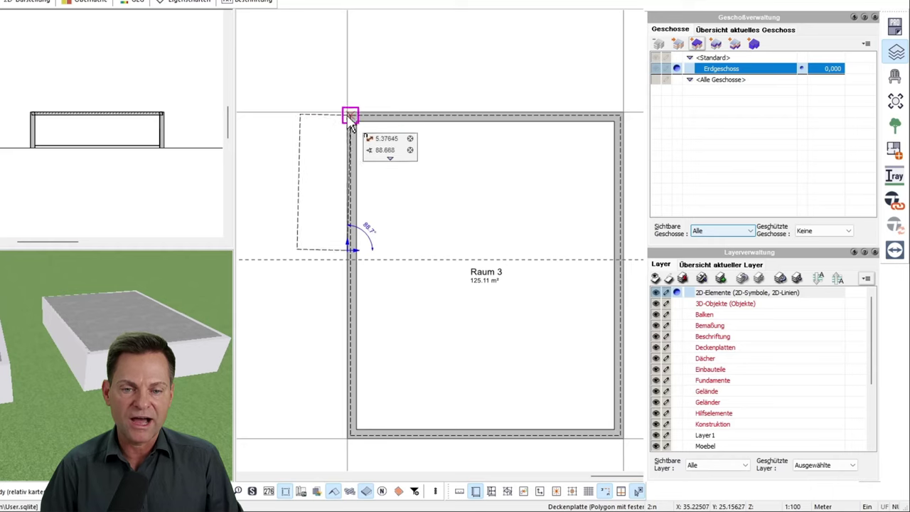
pyautogui.click(347, 113)
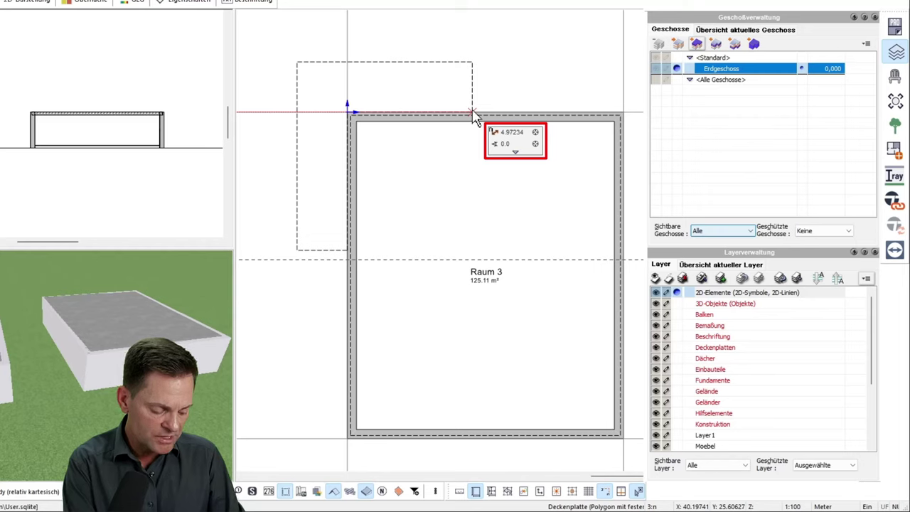
pyautogui.write('5,5')
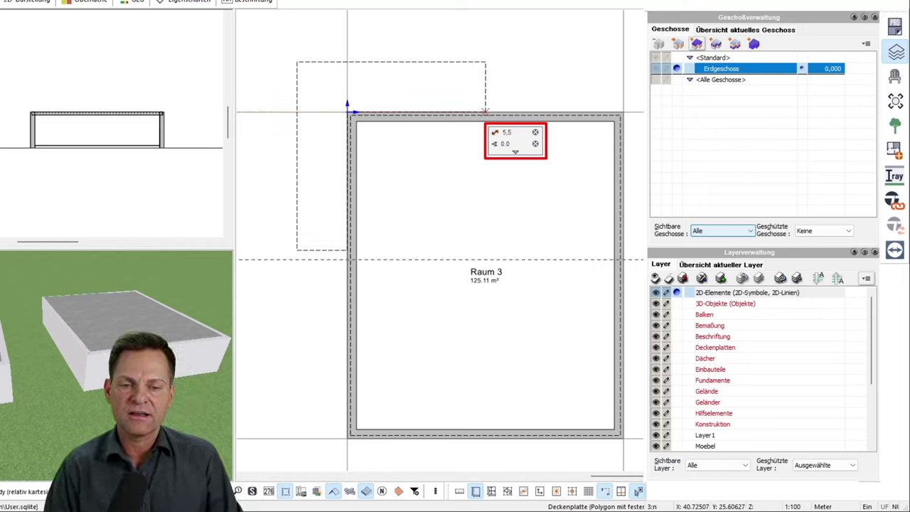
pyautogui.press('Return')
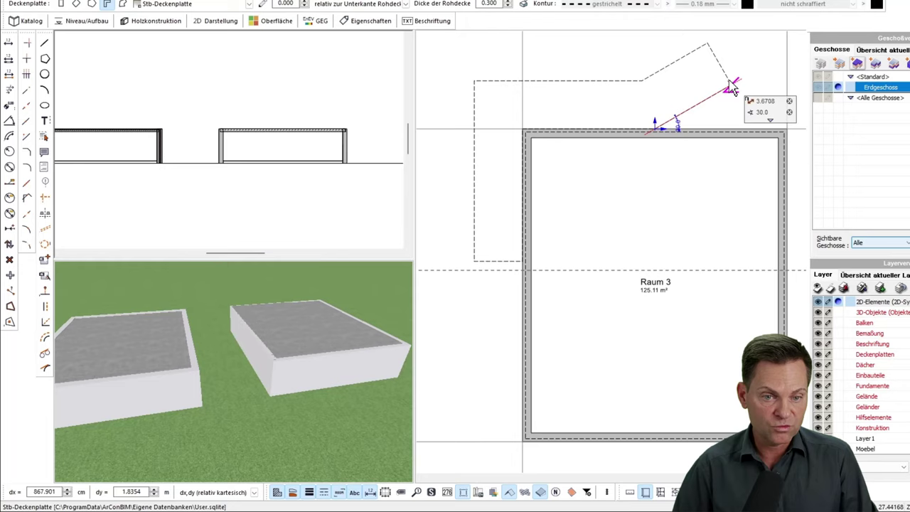
# Finish the L-shaped slab outline and select the new slab in the 3D view.
pyautogui.click(732, 87)
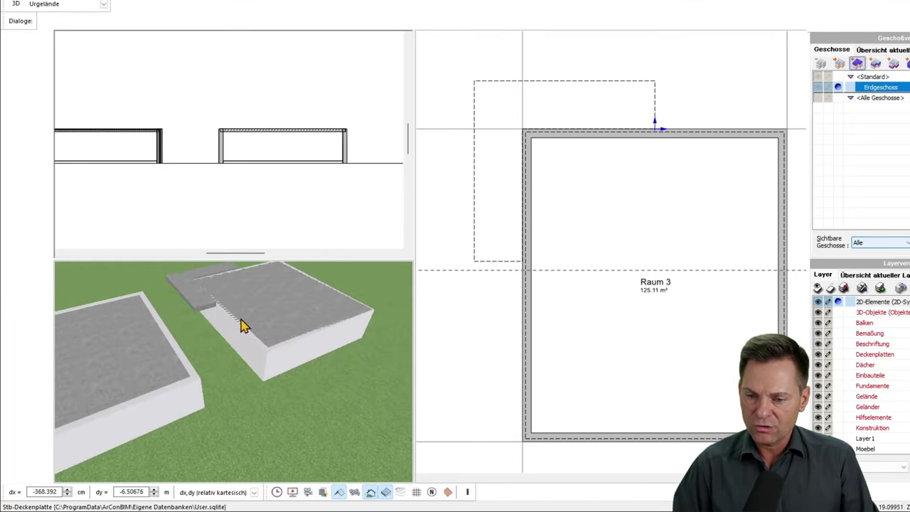
pyautogui.moveTo(241, 324)
pyautogui.mouseDown()
pyautogui.moveTo(165, 348)
pyautogui.moveTo(241, 320)
pyautogui.moveTo(139, 339)
pyautogui.moveTo(206, 388)
pyautogui.moveTo(209, 378)
pyautogui.moveTo(323, 355)
pyautogui.moveTo(244, 355)
pyautogui.moveTo(253, 347)
pyautogui.moveTo(258, 354)
pyautogui.mouseUp()
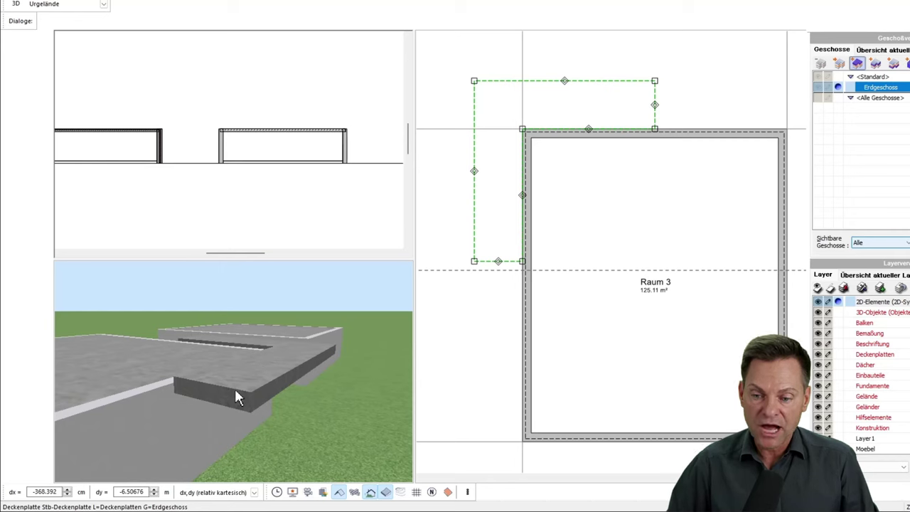
pyautogui.moveTo(237, 396); pyautogui.dragTo(235, 379)
pyautogui.click(256, 380)
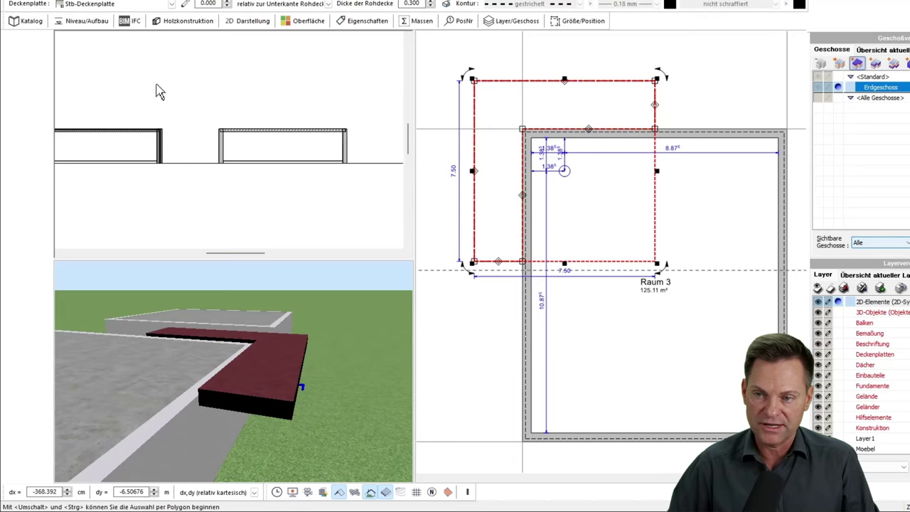
# Open the new slab's Niveau/Aufbau settings and inspect the red slab from several 3D angles.
pyautogui.click(80, 24)
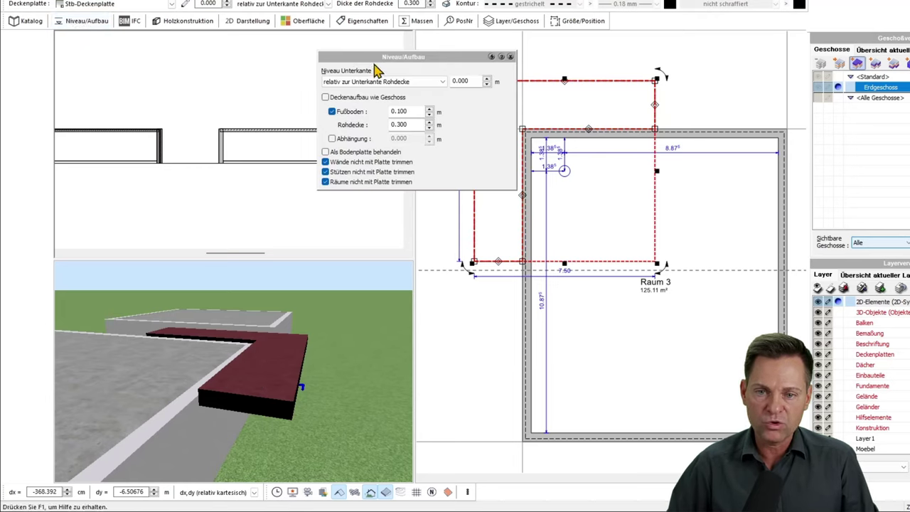
pyautogui.moveTo(377, 61); pyautogui.dragTo(170, 48)
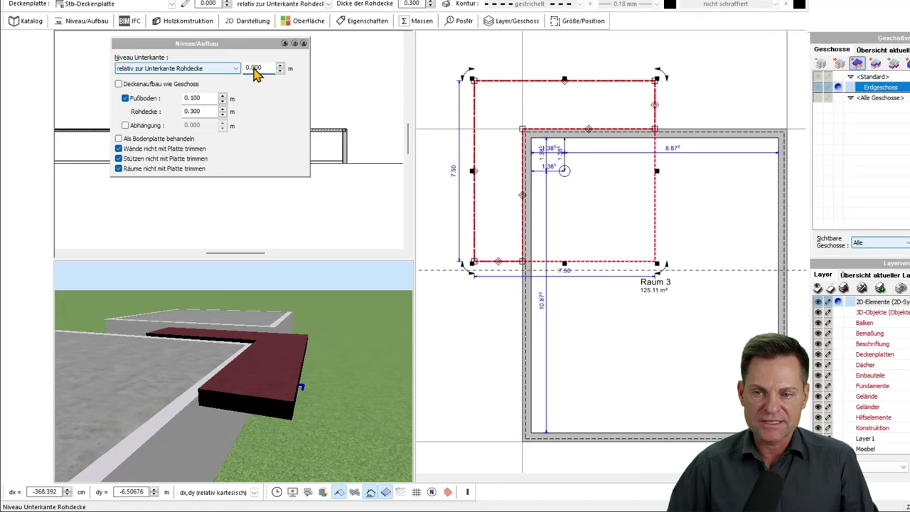
pyautogui.scroll(1, 255, 75)
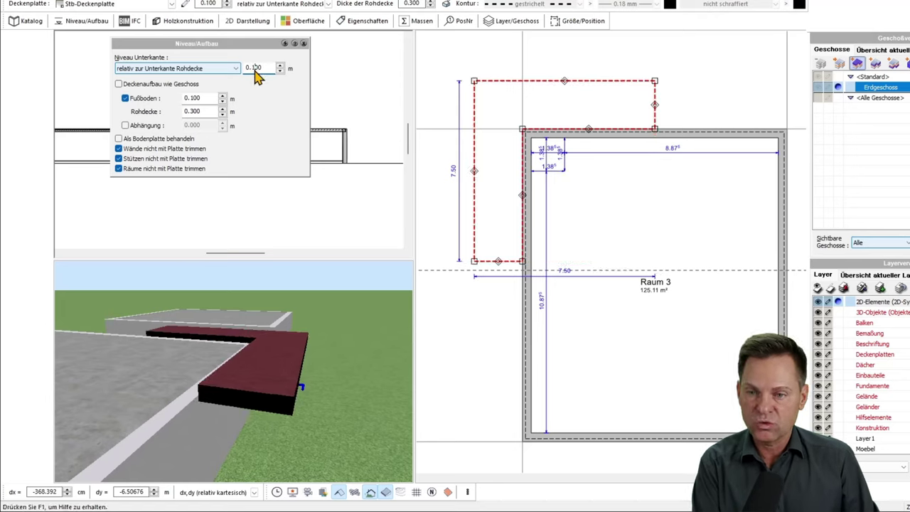
pyautogui.scroll(3, 256, 74)
pyautogui.scroll(3, 256, 75)
pyautogui.scroll(3, 256, 74)
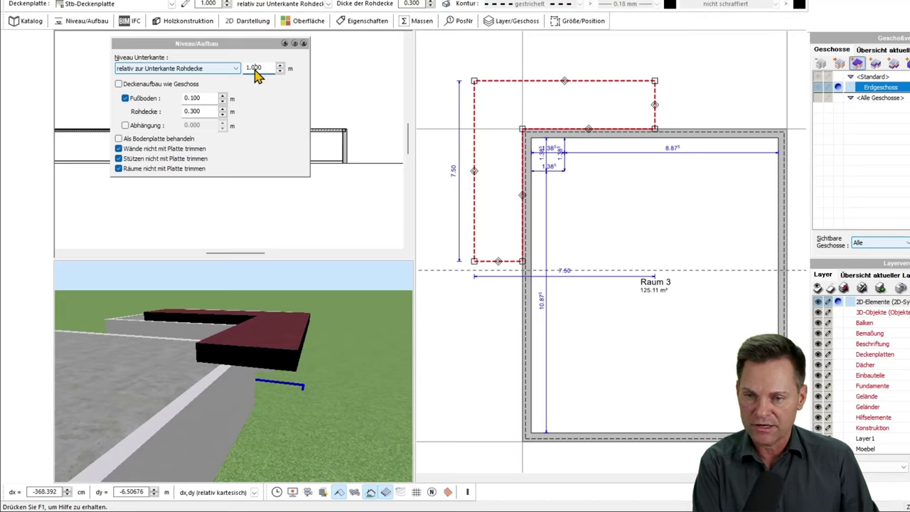
pyautogui.scroll(-3, 257, 74)
pyautogui.scroll(-4, 262, 73)
pyautogui.scroll(-3, 265, 72)
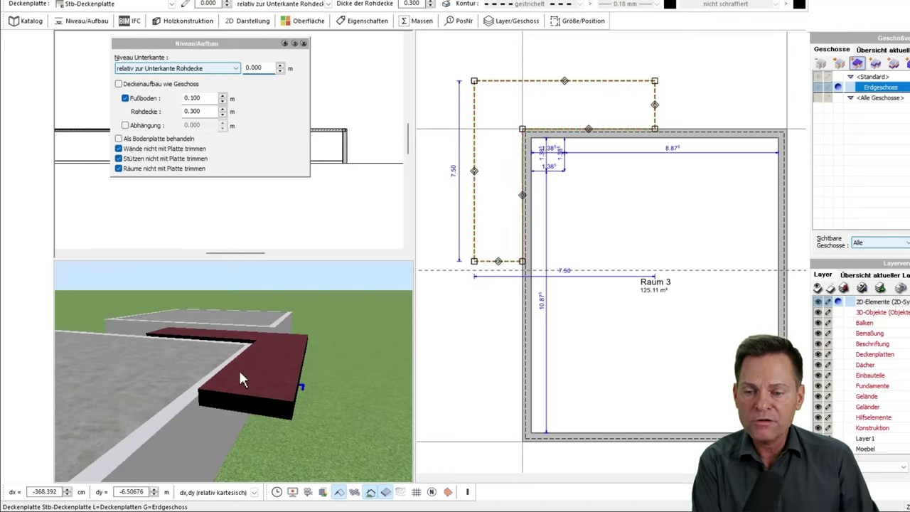
pyautogui.scroll(3, 238, 368)
pyautogui.scroll(2, 239, 366)
pyautogui.moveTo(249, 359)
pyautogui.mouseDown()
pyautogui.moveTo(219, 374)
pyautogui.moveTo(238, 359)
pyautogui.mouseUp()
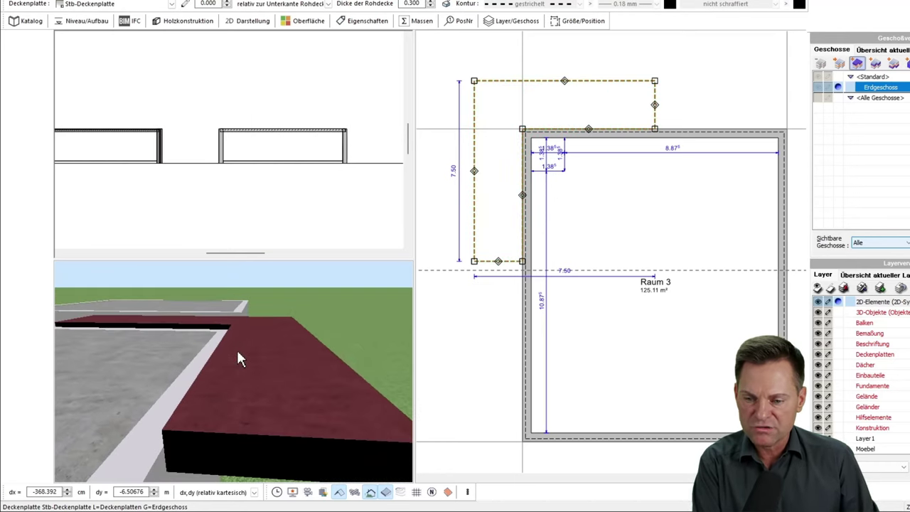
pyautogui.scroll(-2, 236, 348)
pyautogui.scroll(-2, 243, 339)
pyautogui.scroll(-2, 255, 341)
pyautogui.moveTo(265, 340)
pyautogui.mouseDown()
pyautogui.moveTo(300, 331)
pyautogui.moveTo(257, 344)
pyautogui.mouseUp()
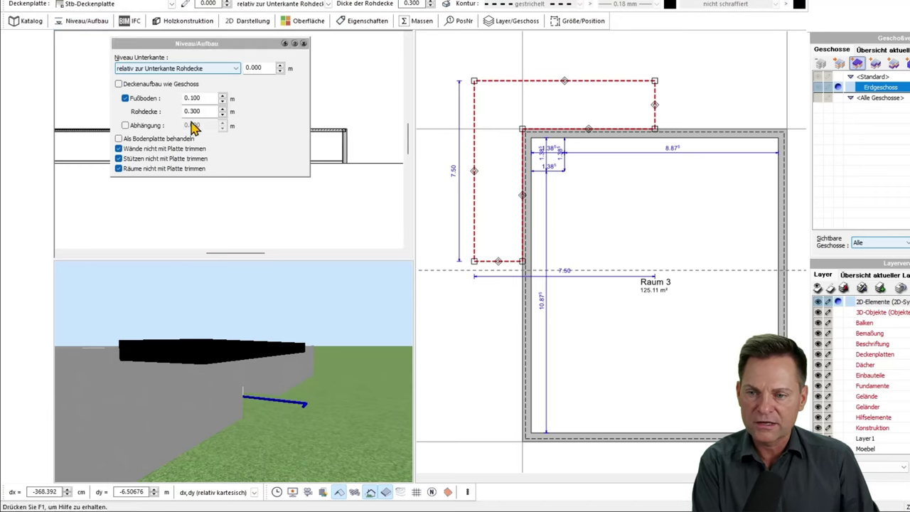
pyautogui.scroll(-1, 197, 121)
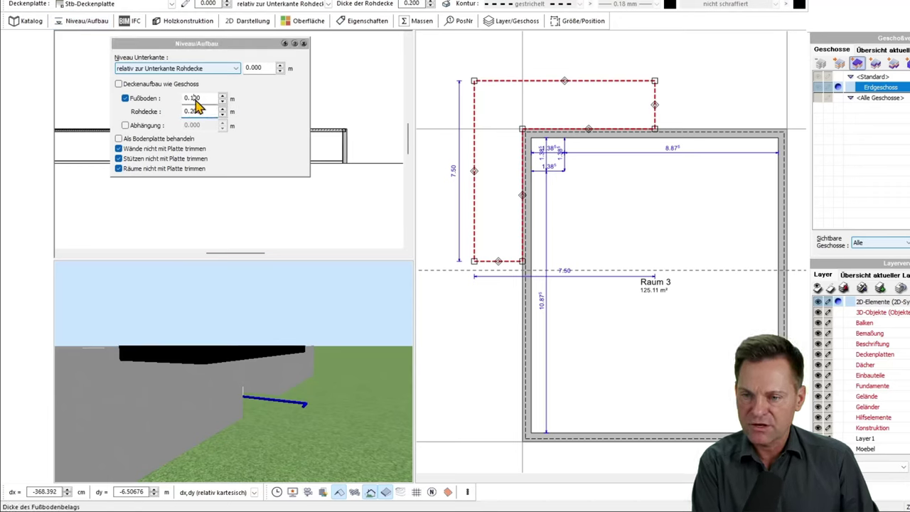
pyautogui.scroll(3, 198, 106)
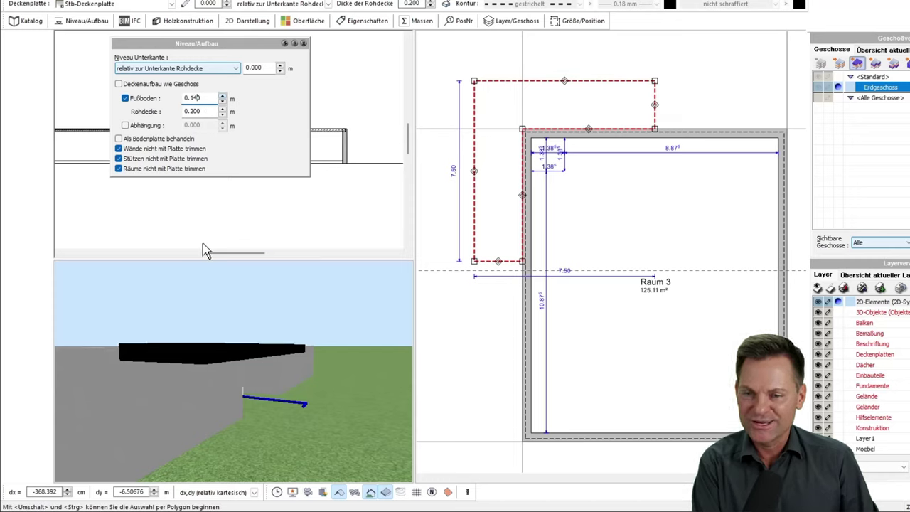
pyautogui.write('0.150')
pyautogui.click(83, 23)
pyautogui.click(83, 23)
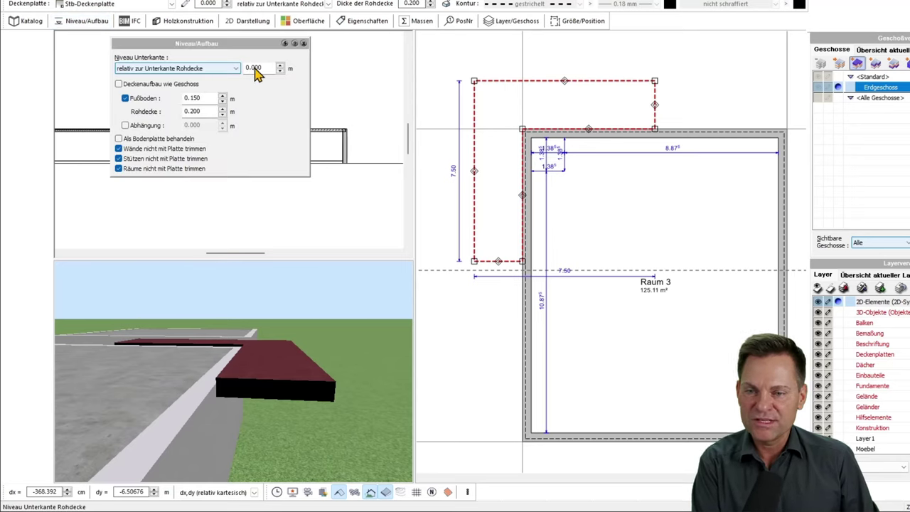
pyautogui.scroll(-10, 254, 72)
pyautogui.scroll(-15, 258, 71)
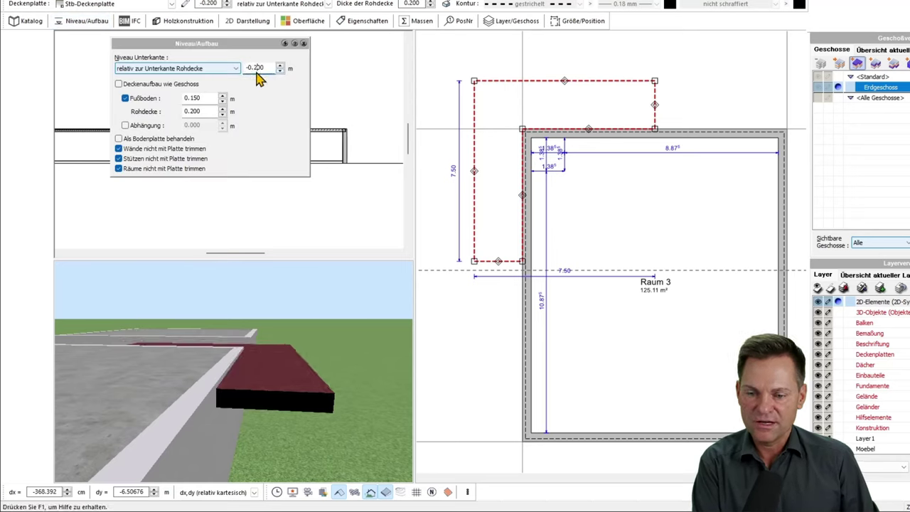
pyautogui.moveTo(201, 340); pyautogui.dragTo(258, 341)
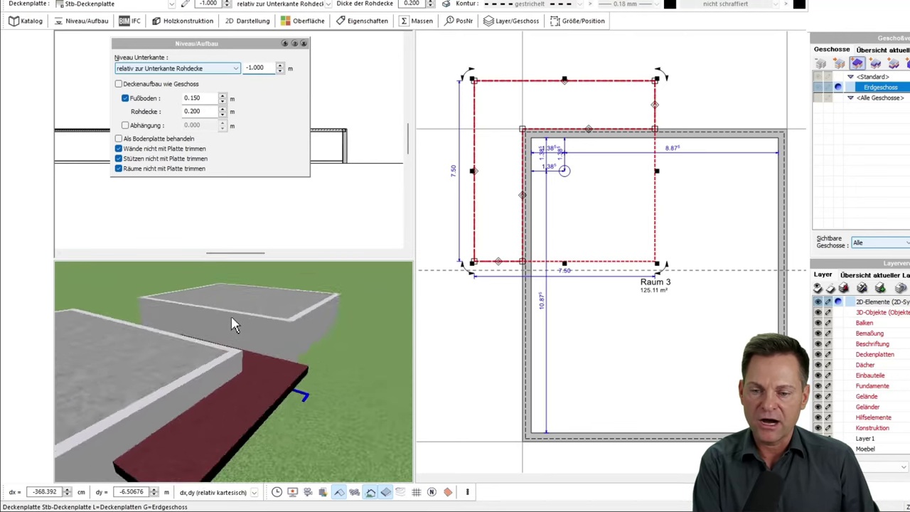
# Set the slab's Niveau Unterkante to 2,5 and view the raised slab in 3D.
pyautogui.click(96, 21)
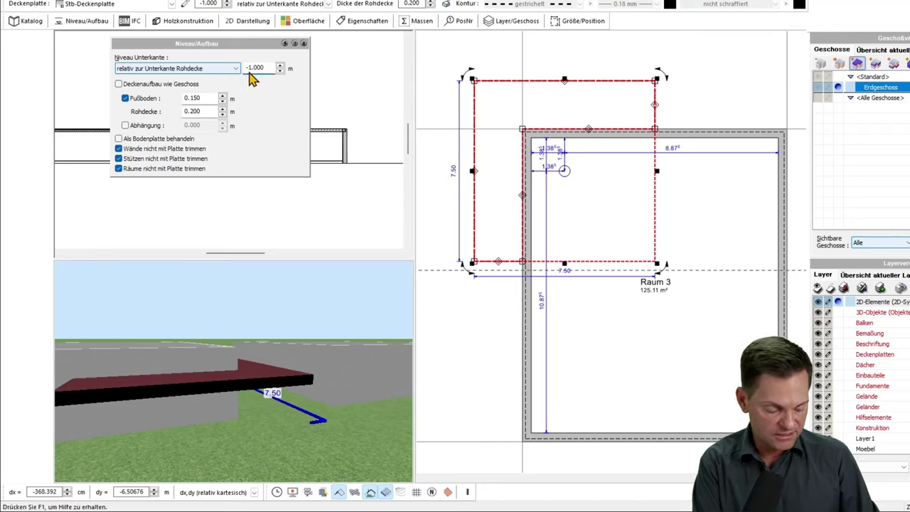
pyautogui.moveTo(261, 68); pyautogui.dragTo(246, 73)
pyautogui.write('2,5')
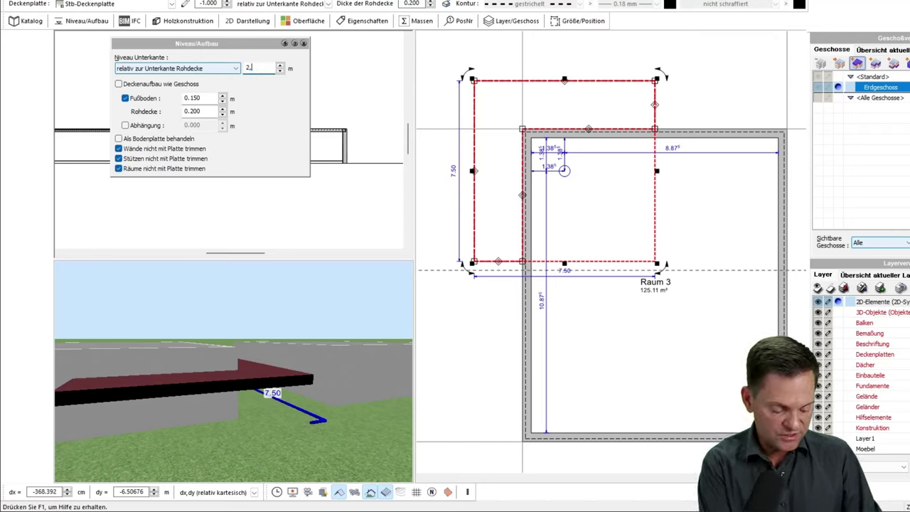
pyautogui.press('Return')
pyautogui.moveTo(231, 334); pyautogui.dragTo(202, 316)
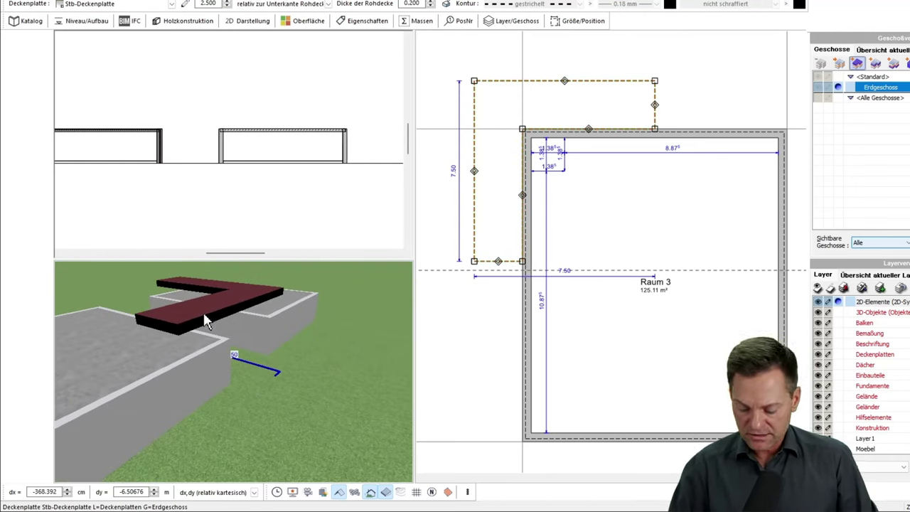
pyautogui.moveTo(204, 314); pyautogui.dragTo(252, 331)
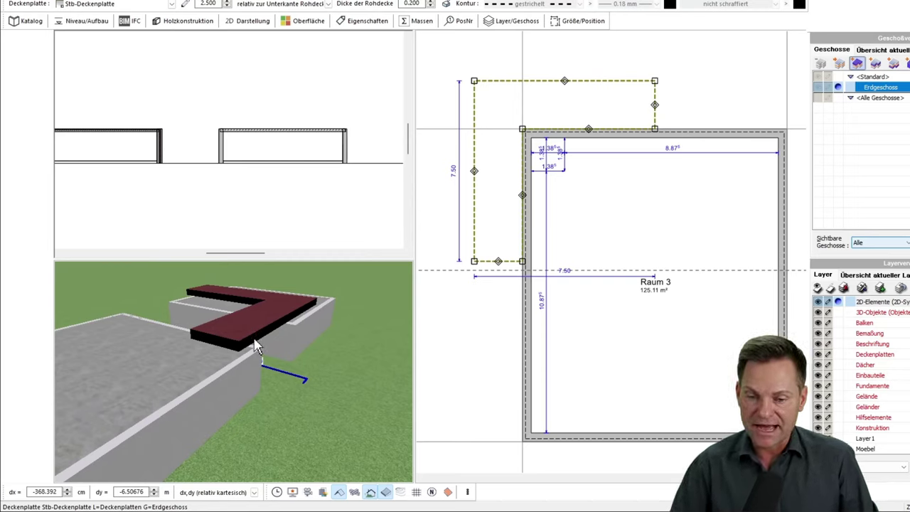
pyautogui.moveTo(256, 333)
pyautogui.mouseDown()
pyautogui.moveTo(227, 336)
pyautogui.moveTo(228, 286)
pyautogui.mouseUp()
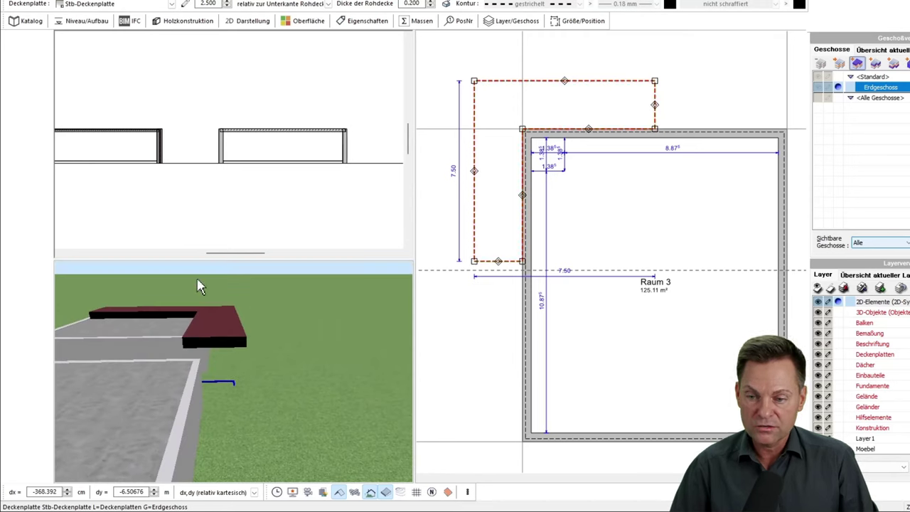
pyautogui.click(82, 21)
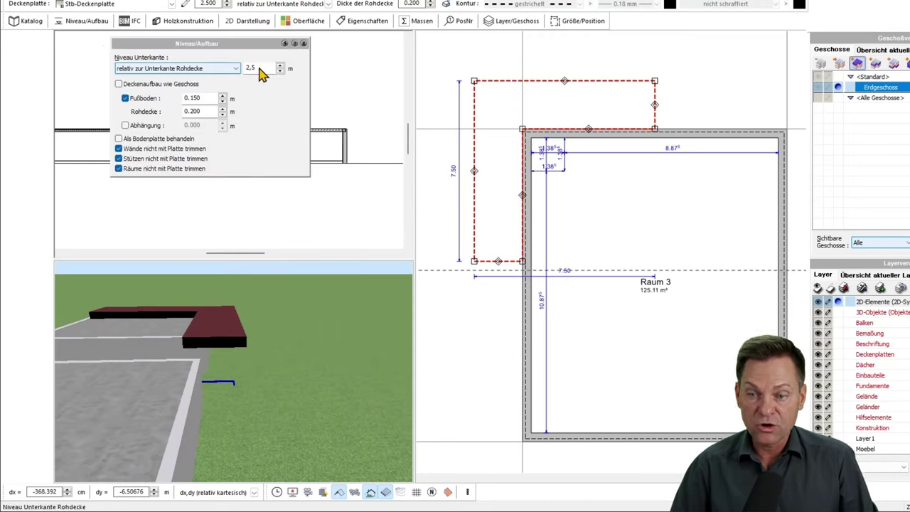
pyautogui.moveTo(188, 361); pyautogui.dragTo(222, 377)
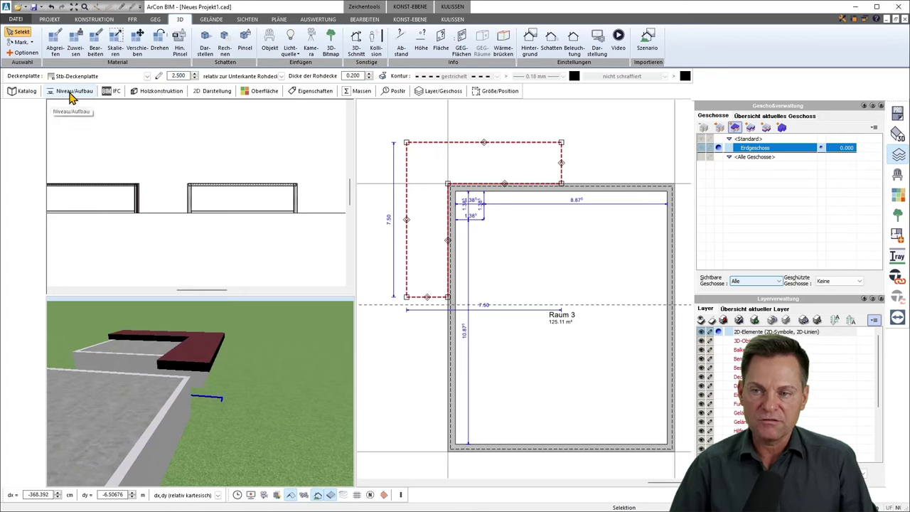
# Set the slab's underside height to 0 and check the result in 3D and plan.
pyautogui.click(194, 79)
pyautogui.click(194, 79)
pyautogui.click(194, 78)
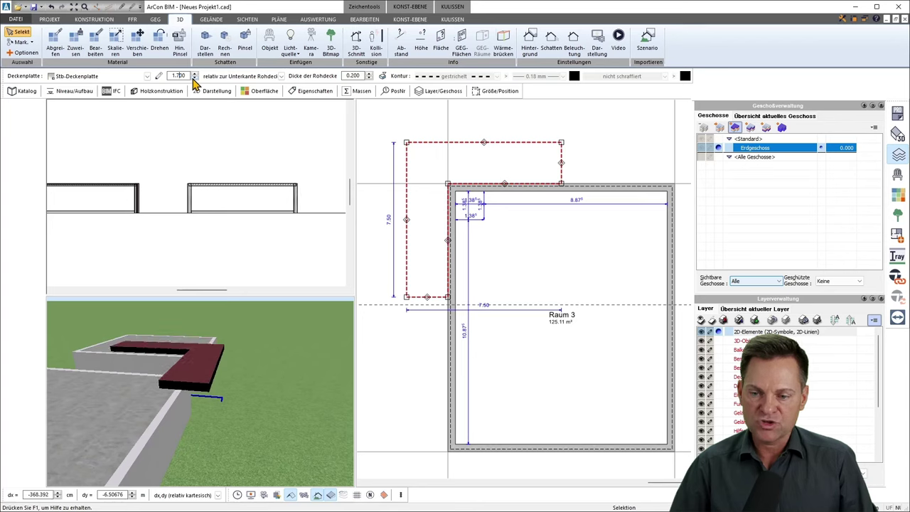
pyautogui.write('0')
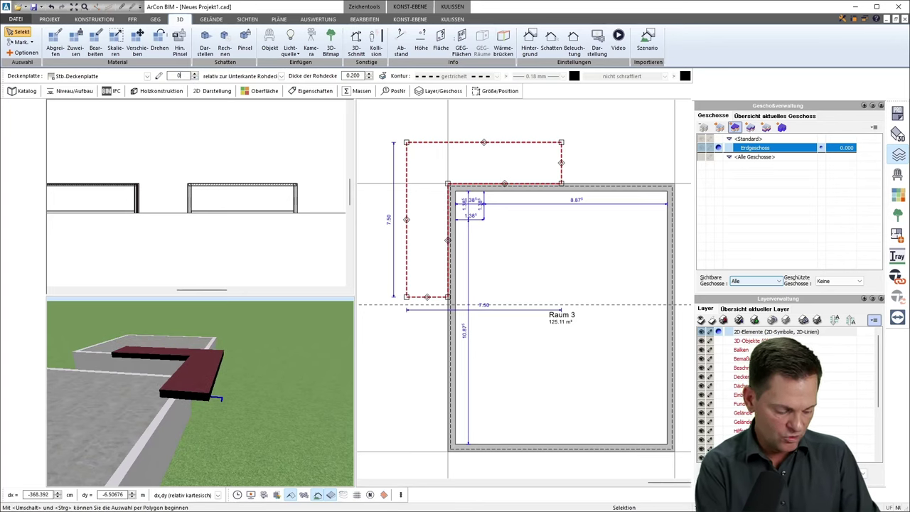
pyautogui.press('Return')
pyautogui.moveTo(144, 381); pyautogui.dragTo(196, 418)
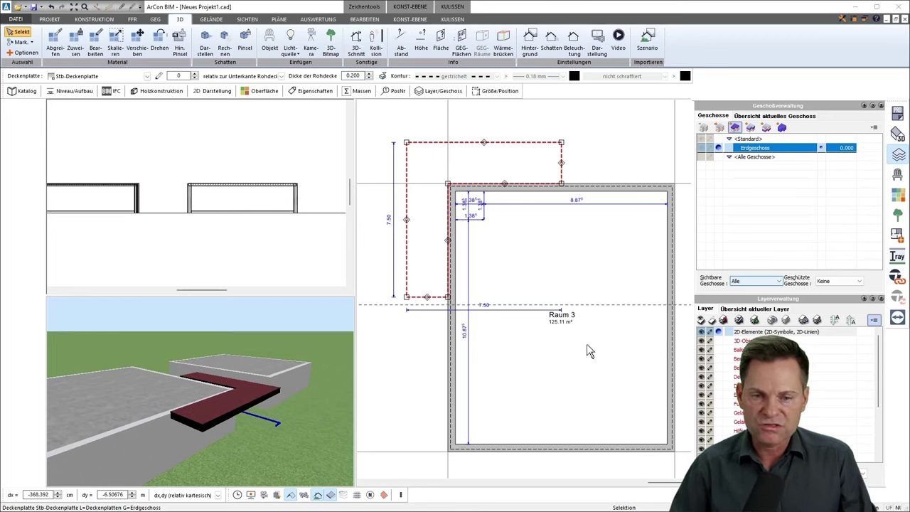
pyautogui.moveTo(587, 352); pyautogui.dragTo(556, 343, button='middle')
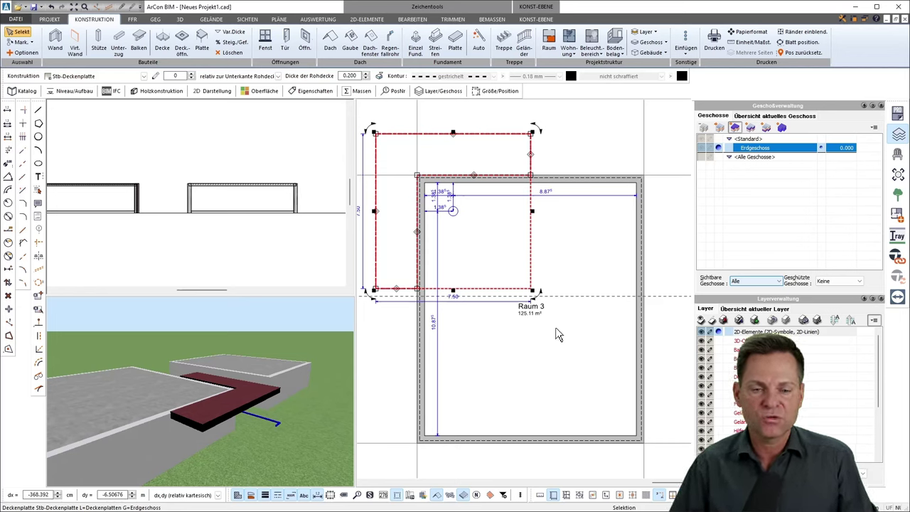
# Select the whole 0.250-thick Raum 3 ceiling slab, then activate the section A–A view.
pyautogui.press('Escape')
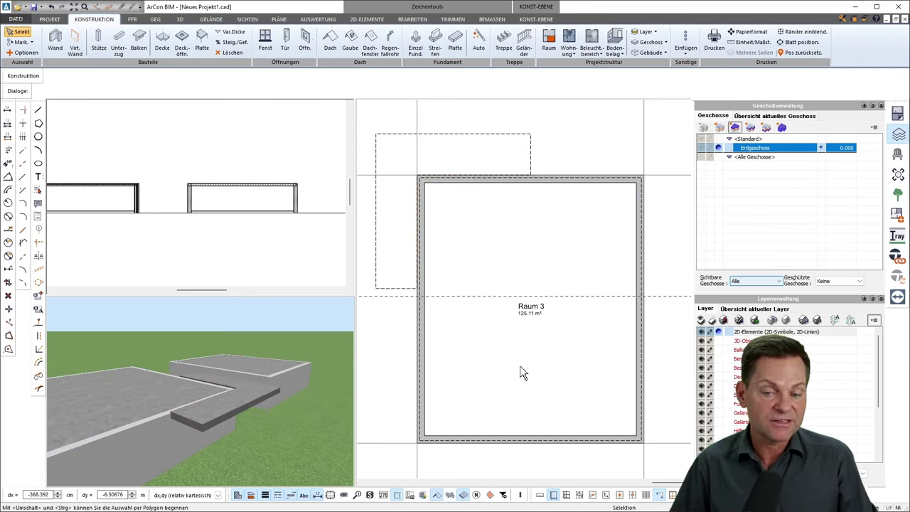
pyautogui.click(118, 405)
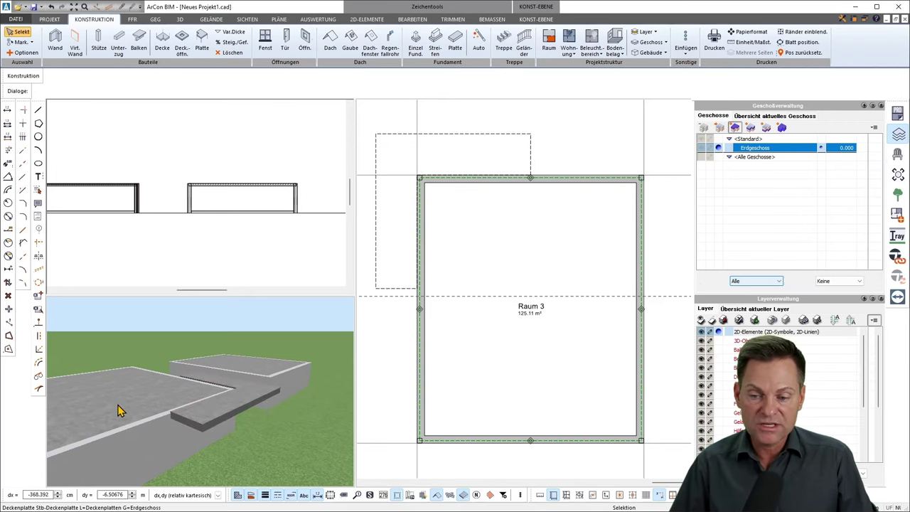
pyautogui.moveTo(146, 435); pyautogui.dragTo(216, 405)
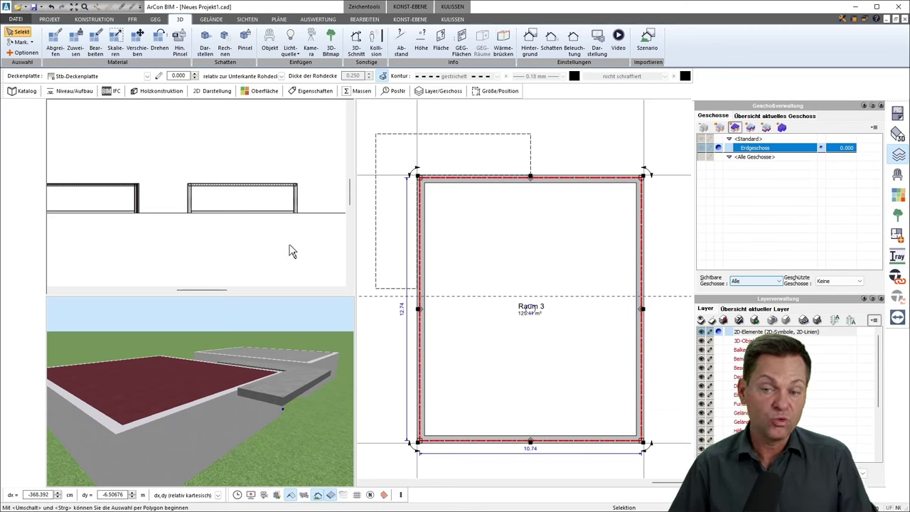
pyautogui.click(207, 246)
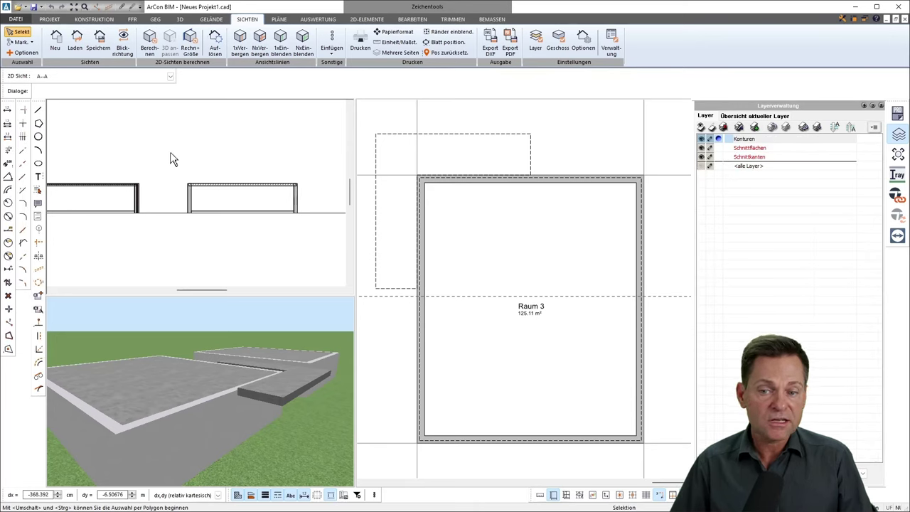
pyautogui.click(150, 47)
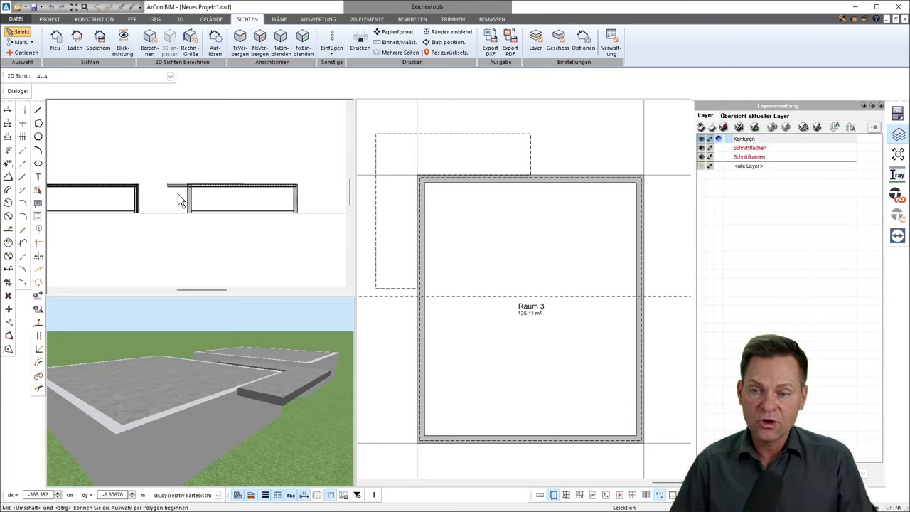
pyautogui.scroll(2, 178, 192)
pyautogui.scroll(2, 178, 186)
pyautogui.scroll(2, 217, 199)
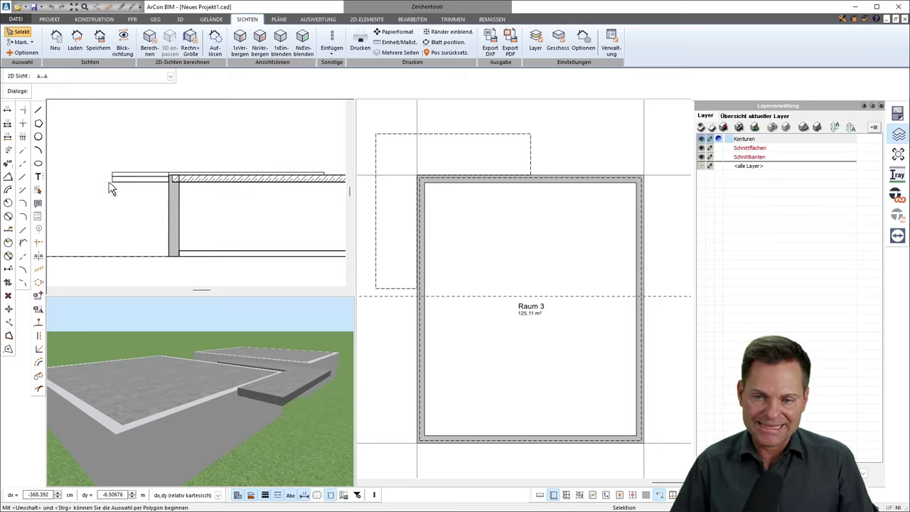
pyautogui.moveTo(213, 210); pyautogui.dragTo(178, 217, button='middle')
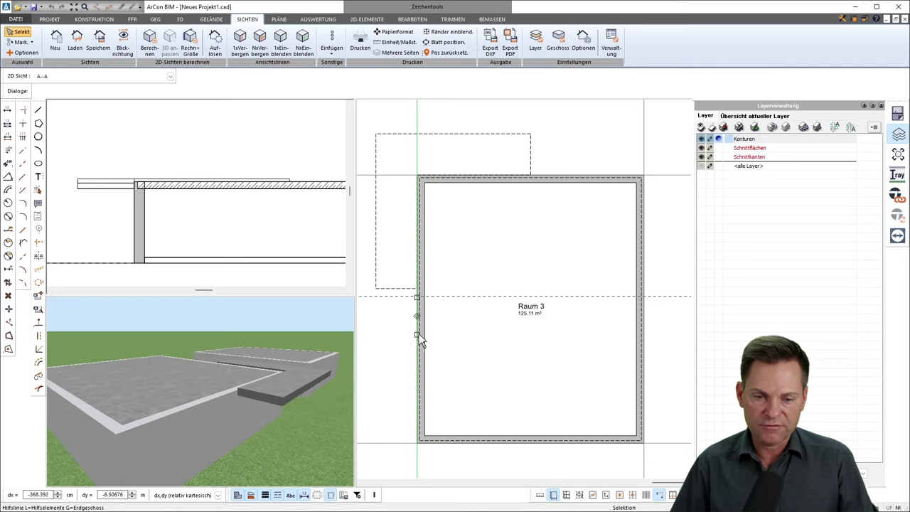
pyautogui.scroll(-1, 589, 310)
pyautogui.scroll(-2, 588, 311)
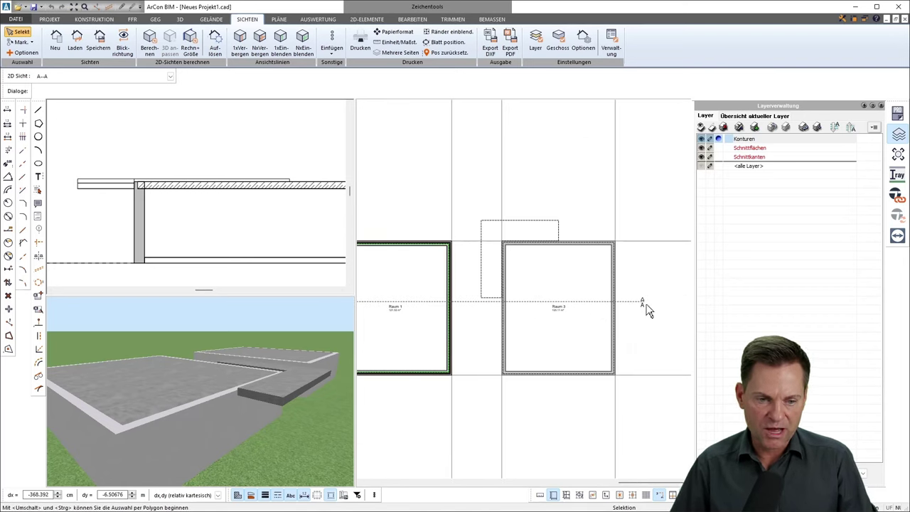
pyautogui.click(483, 293)
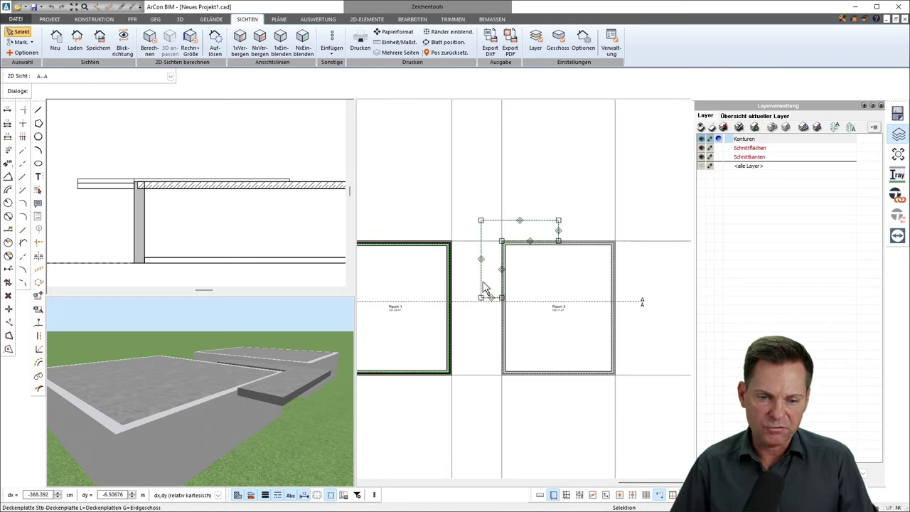
pyautogui.press('Escape')
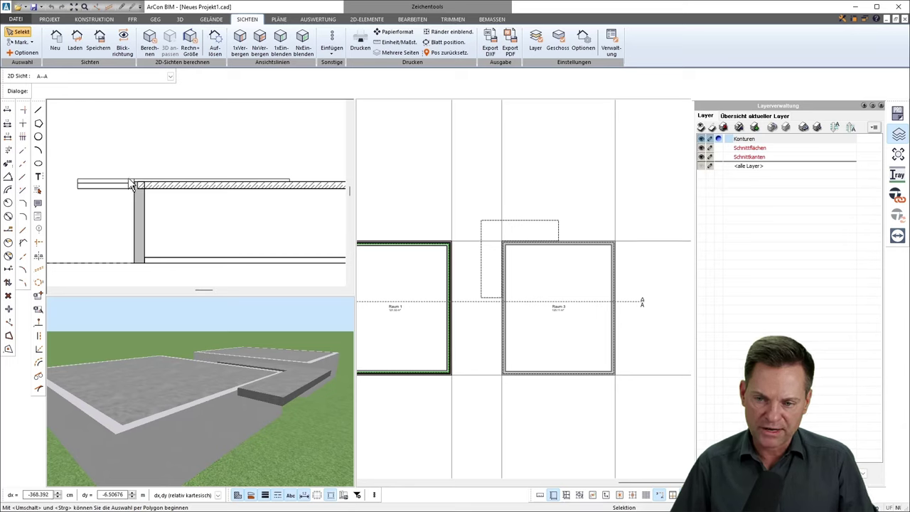
pyautogui.click(277, 386)
pyautogui.scroll(2, 277, 384)
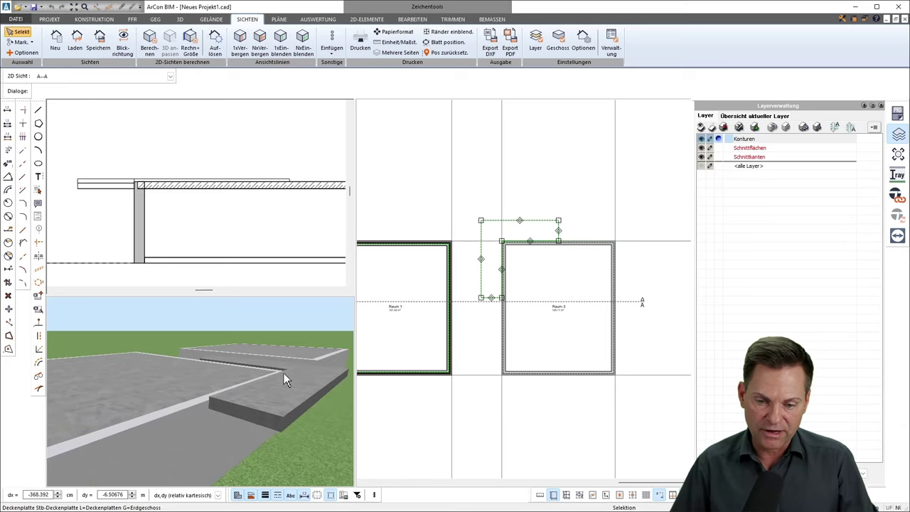
pyautogui.scroll(2, 281, 369)
pyautogui.press('Escape')
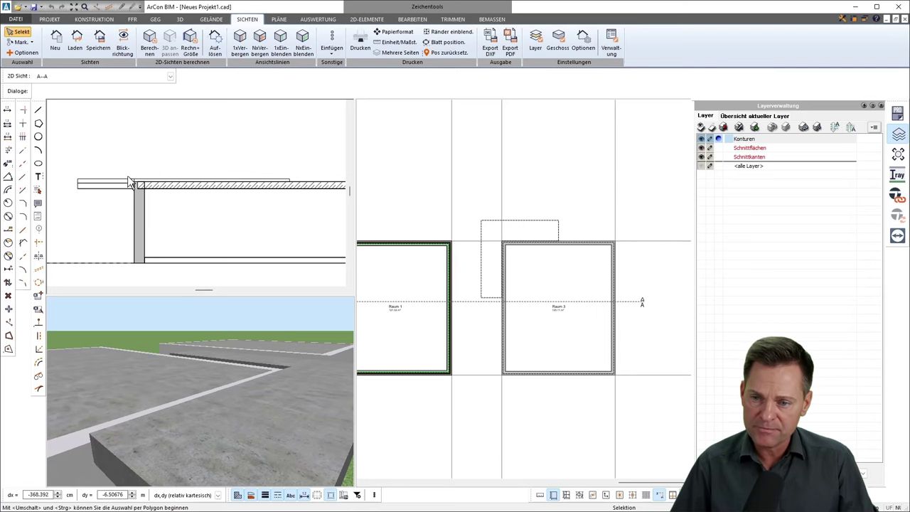
pyautogui.scroll(-2, 283, 242)
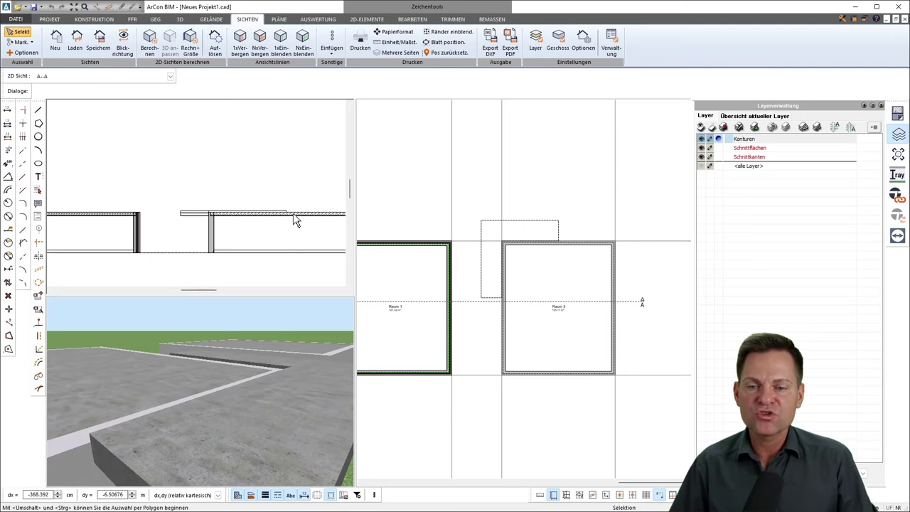
# Shorten the Raum 3 ceiling slab by moving its bottom edge up to the room's upper part.
pyautogui.click(296, 221)
pyautogui.moveTo(267, 422); pyautogui.dragTo(229, 405)
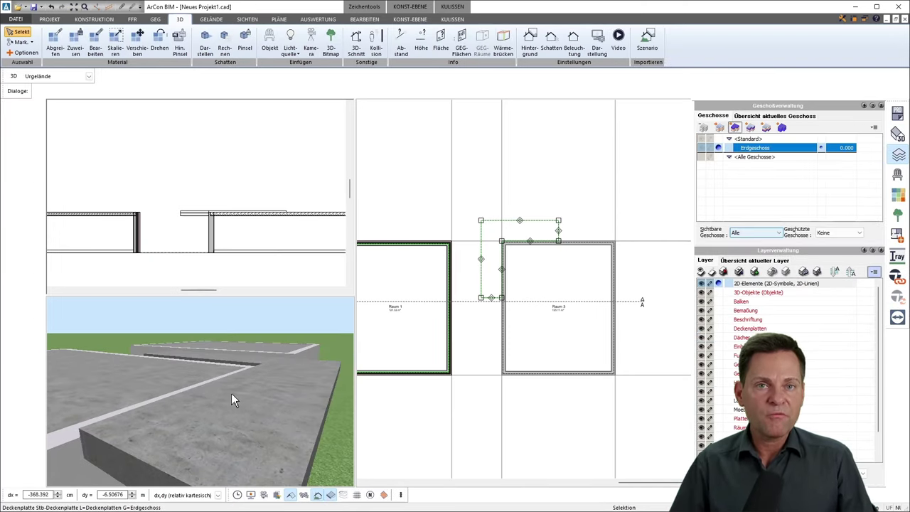
pyautogui.click(145, 387)
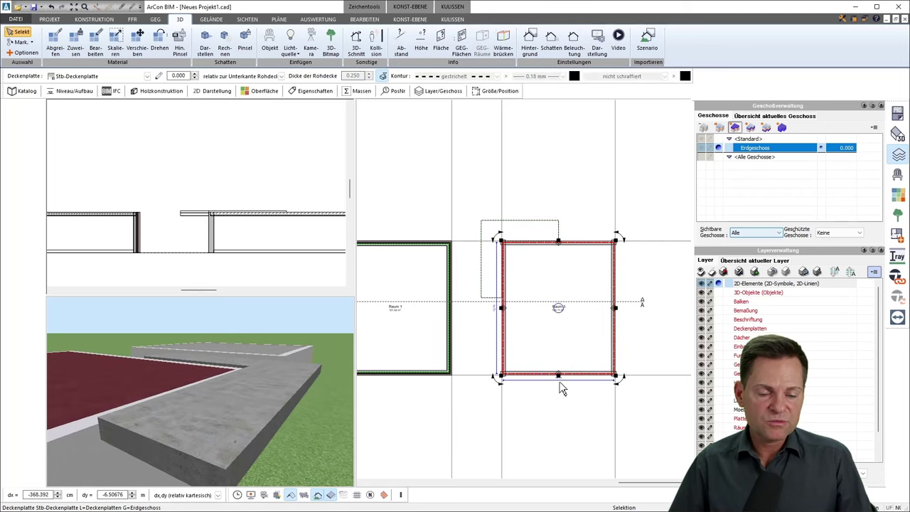
pyautogui.scroll(1, 561, 389)
pyautogui.scroll(2, 561, 389)
pyautogui.scroll(-1, 484, 398)
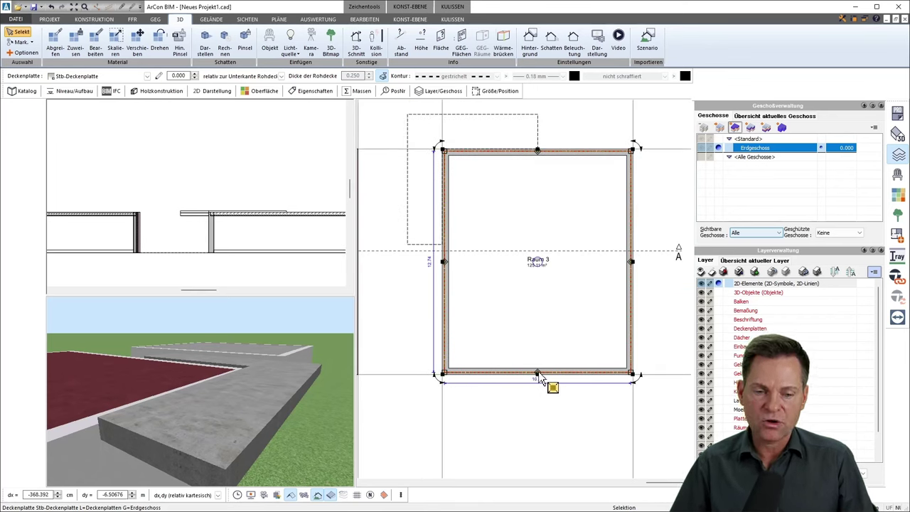
pyautogui.click(538, 371)
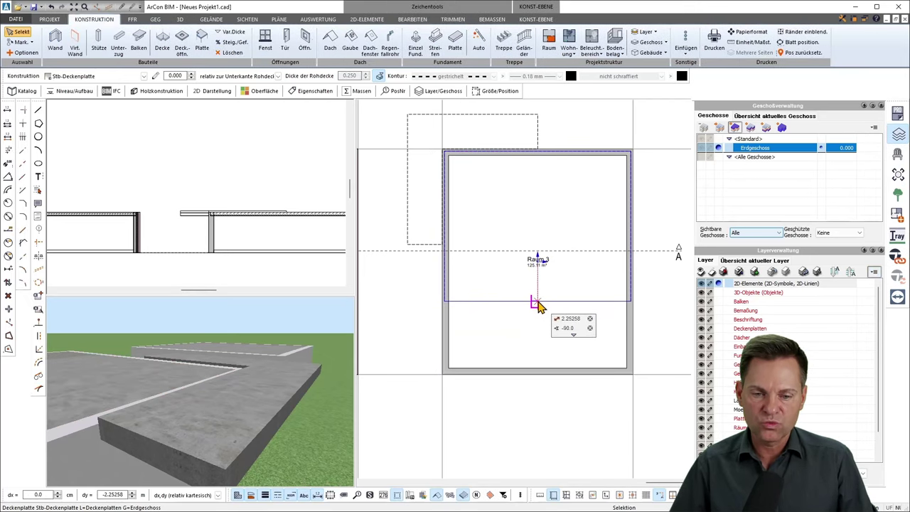
pyautogui.click(538, 276)
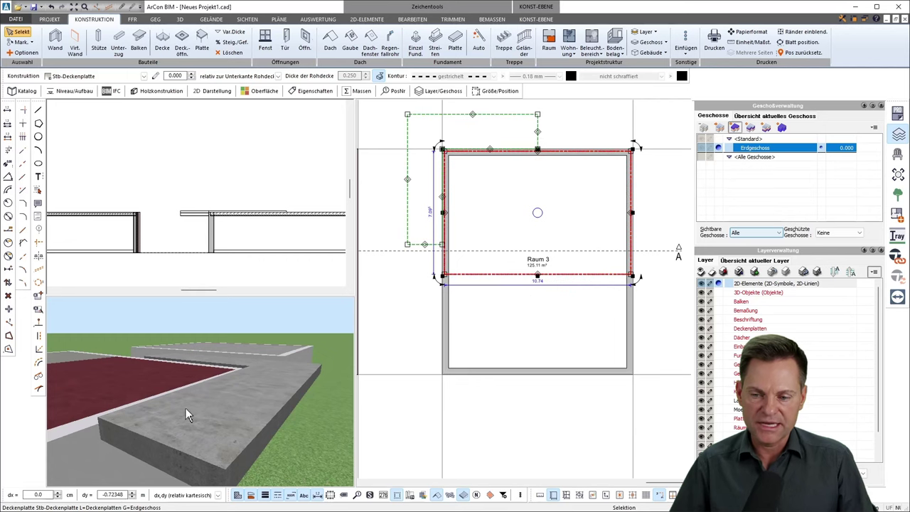
pyautogui.moveTo(185, 411)
pyautogui.mouseDown()
pyautogui.moveTo(182, 421)
pyautogui.moveTo(144, 431)
pyautogui.mouseUp()
pyautogui.moveTo(225, 408)
pyautogui.mouseDown()
pyautogui.moveTo(253, 405)
pyautogui.moveTo(226, 389)
pyautogui.moveTo(155, 422)
pyautogui.moveTo(248, 412)
pyautogui.mouseUp()
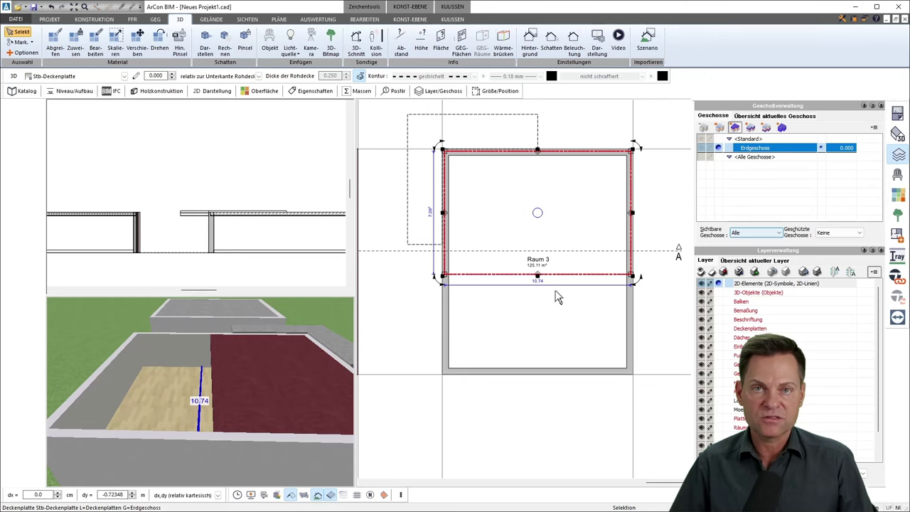
# Delete the slab over Raum 3 from the 3D view.
pyautogui.click(103, 21)
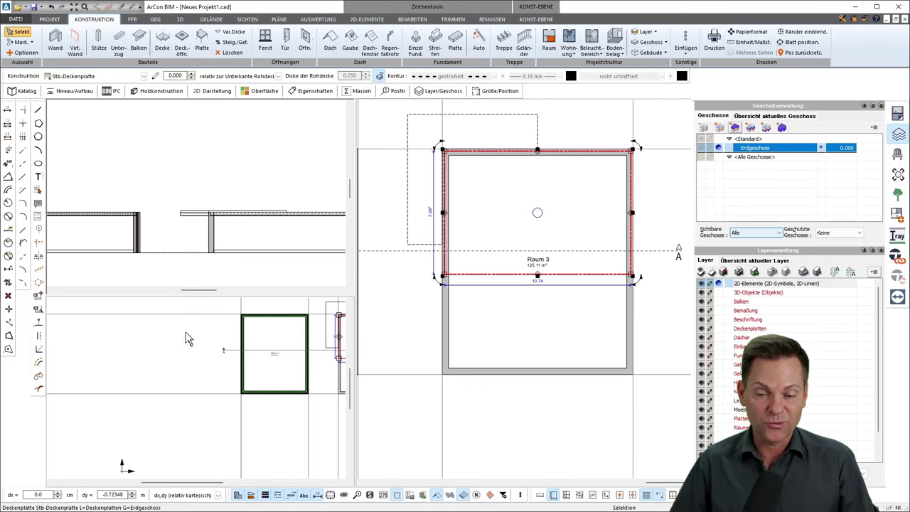
pyautogui.click(180, 19)
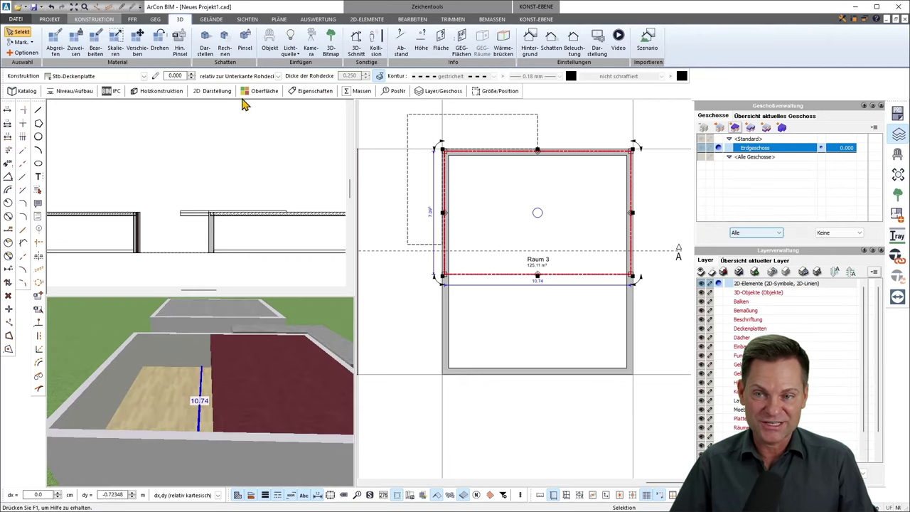
pyautogui.press('Delete')
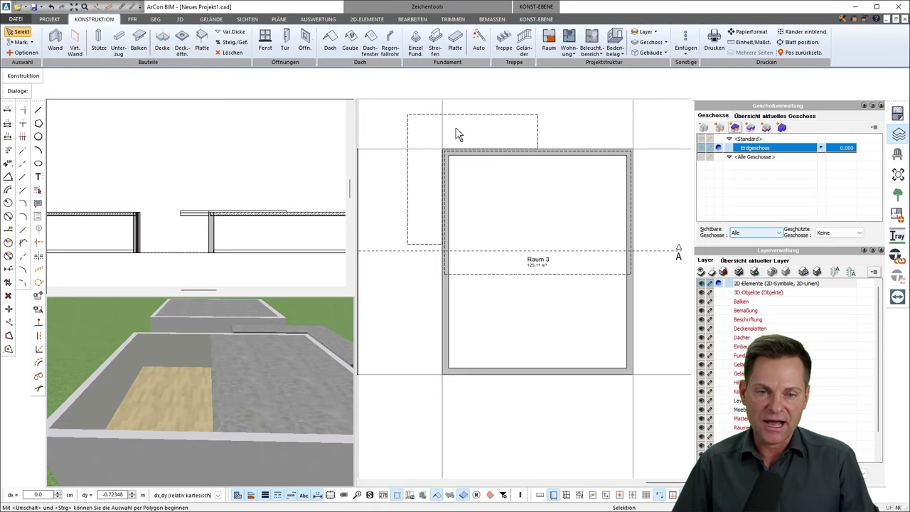
# Start a rectangular ceiling slab using the 'grün gestrichelt' catalog type.
pyautogui.click(162, 40)
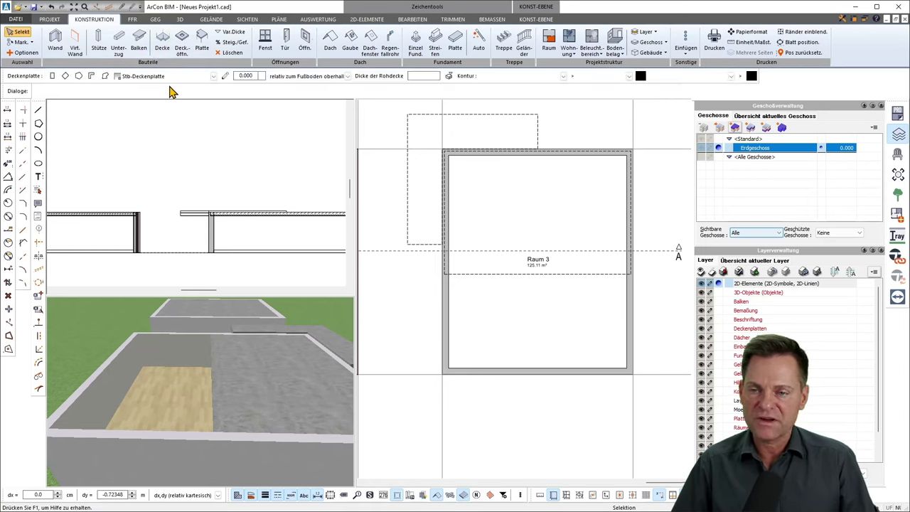
pyautogui.click(53, 76)
pyautogui.click(53, 76)
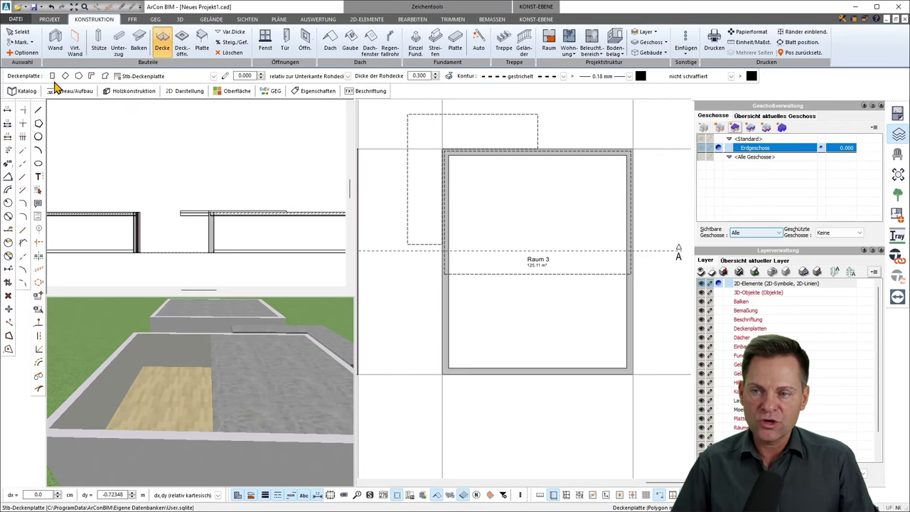
pyautogui.click(23, 91)
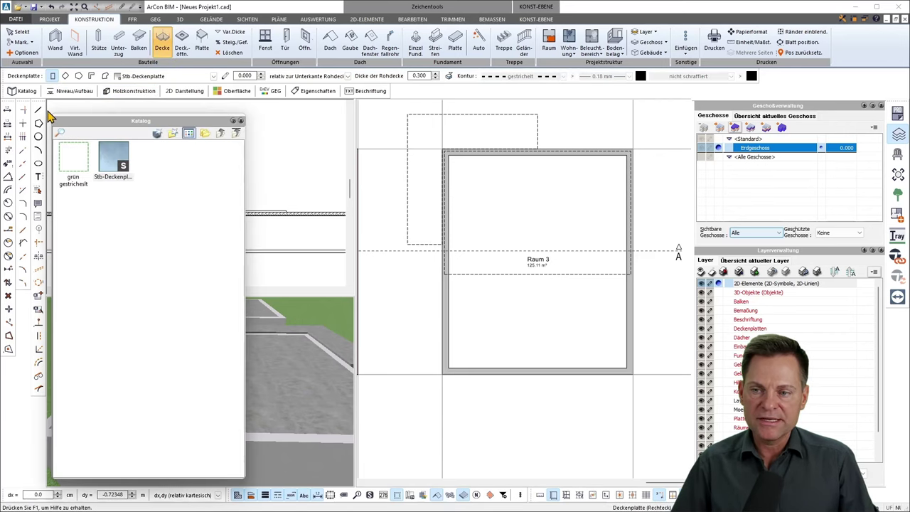
pyautogui.click(74, 165)
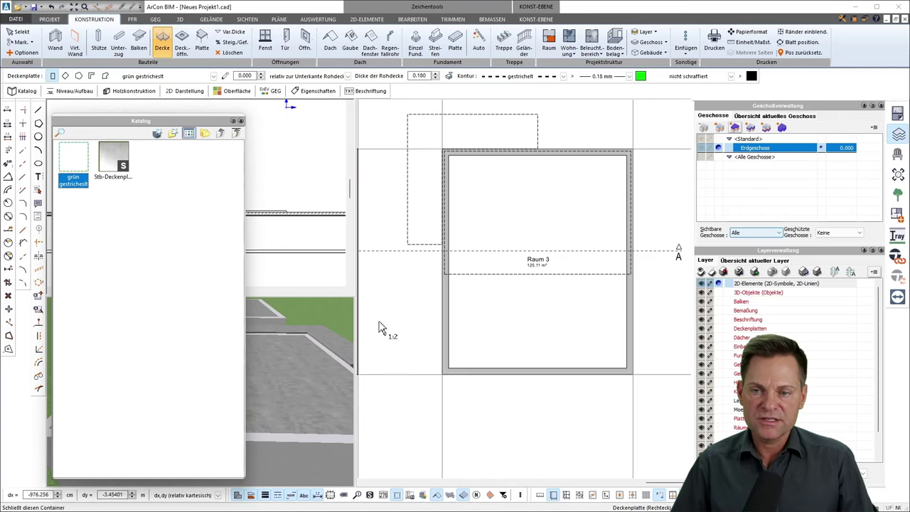
# Draw the slab from Raum 3's left wall to its bottom-right corner and select it.
pyautogui.scroll(2, 550, 342)
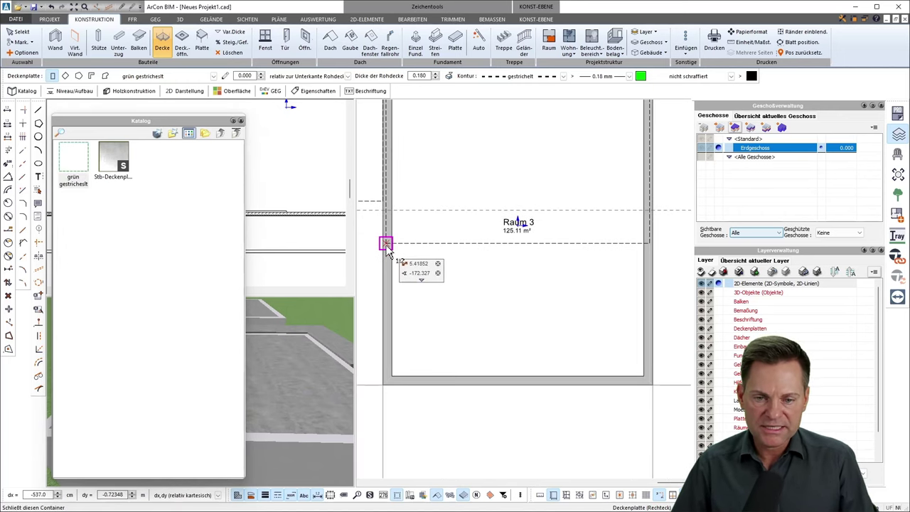
pyautogui.click(386, 243)
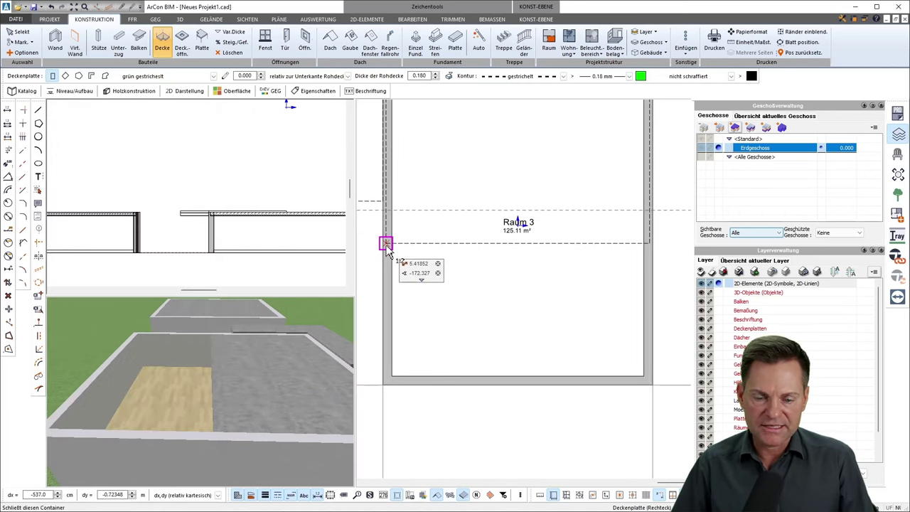
pyautogui.click(648, 382)
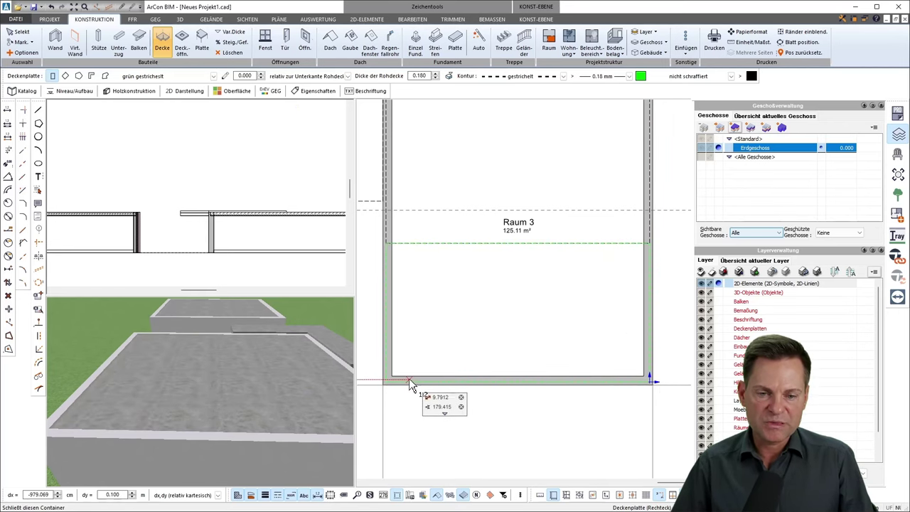
pyautogui.press('Escape')
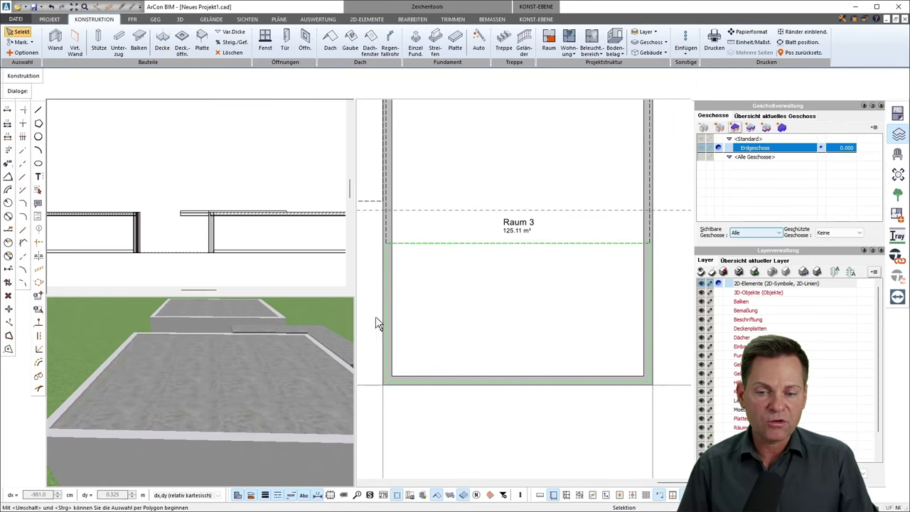
pyautogui.click(376, 323)
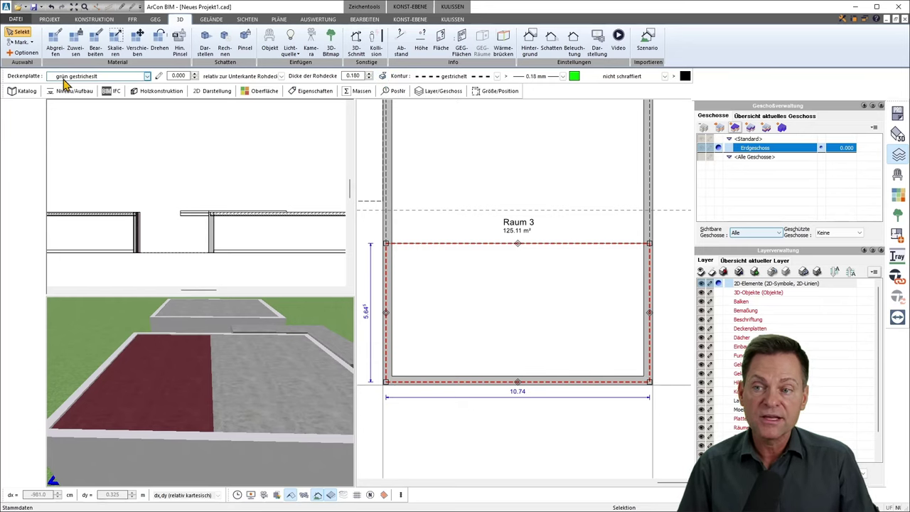
# Check the slab catalog, then raise the slab's raw ceiling thickness to 0.330.
pyautogui.click(27, 93)
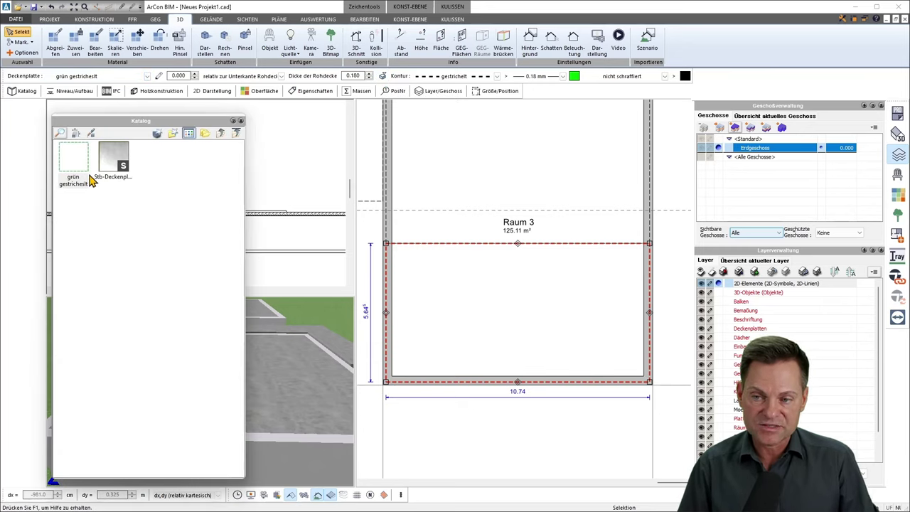
pyautogui.click(240, 122)
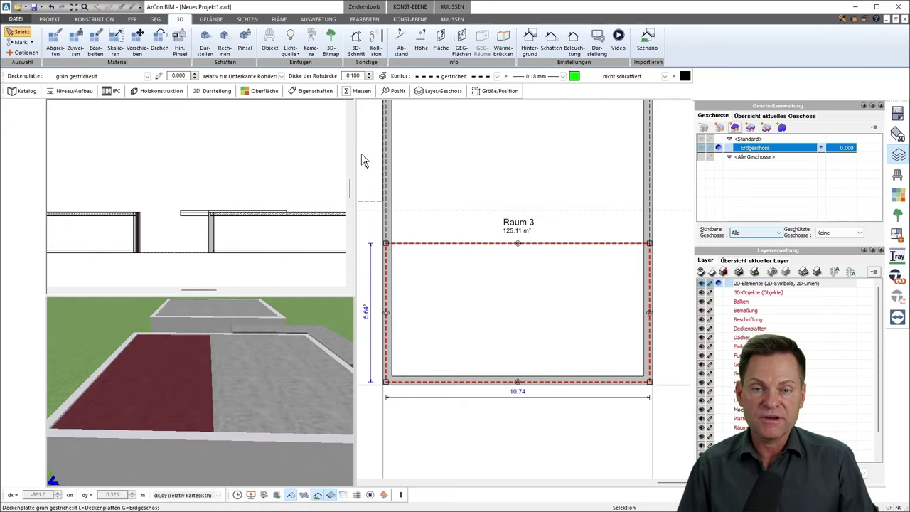
pyautogui.click(370, 74)
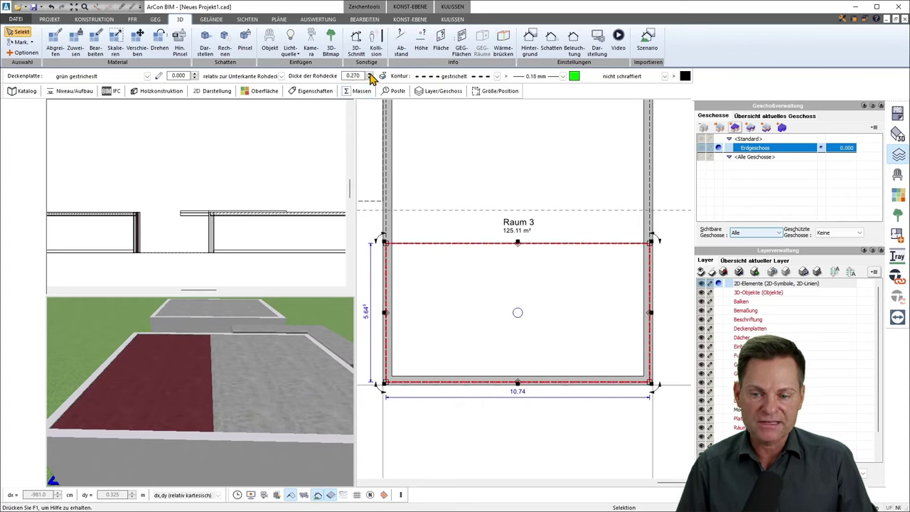
pyautogui.click(370, 74)
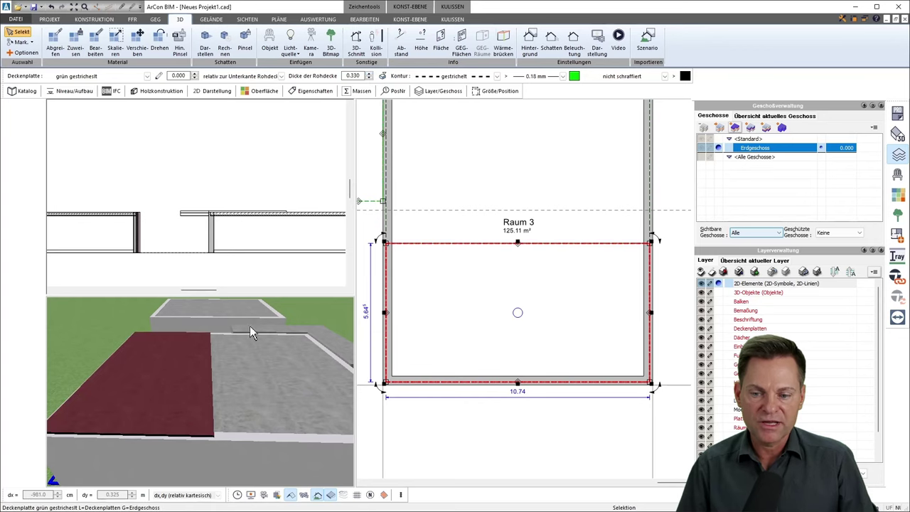
pyautogui.moveTo(249, 325)
pyautogui.mouseDown()
pyautogui.moveTo(242, 319)
pyautogui.moveTo(262, 336)
pyautogui.moveTo(184, 404)
pyautogui.mouseUp()
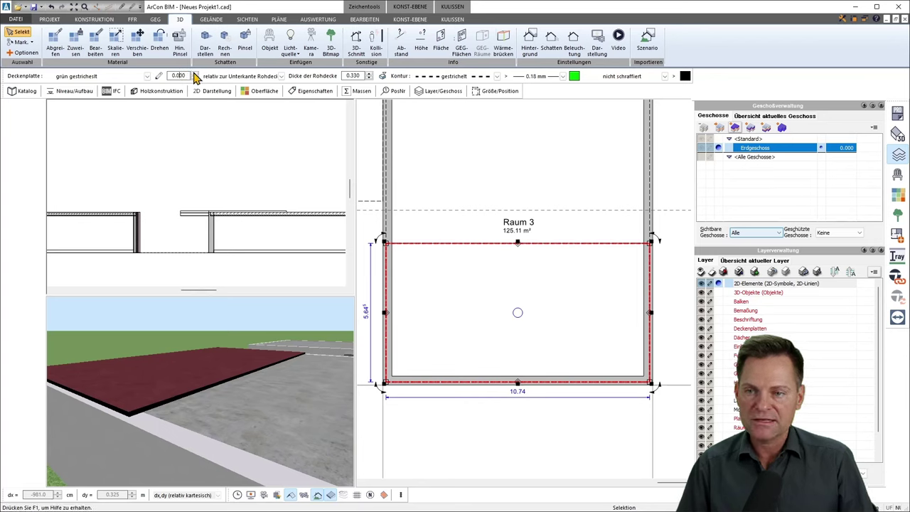
# Raise the slab's height offset to 1.000 and view it floating in 3D.
pyautogui.click(195, 73)
pyautogui.click(196, 73)
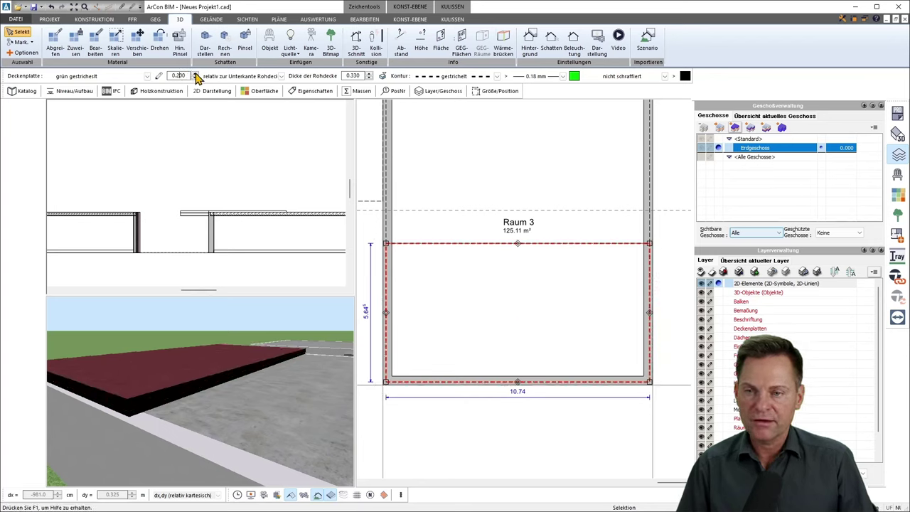
pyautogui.click(195, 73)
pyautogui.click(195, 73)
pyautogui.click(195, 73)
pyautogui.click(196, 73)
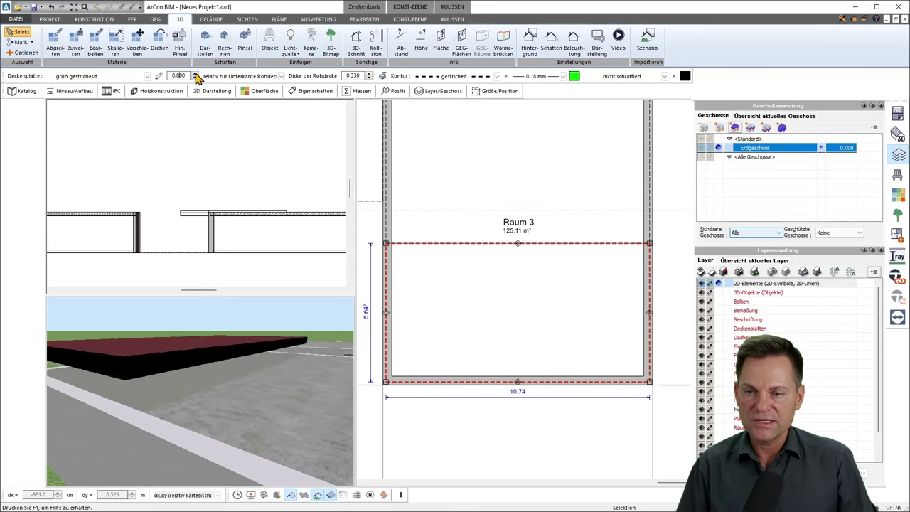
pyautogui.click(195, 73)
pyautogui.click(195, 73)
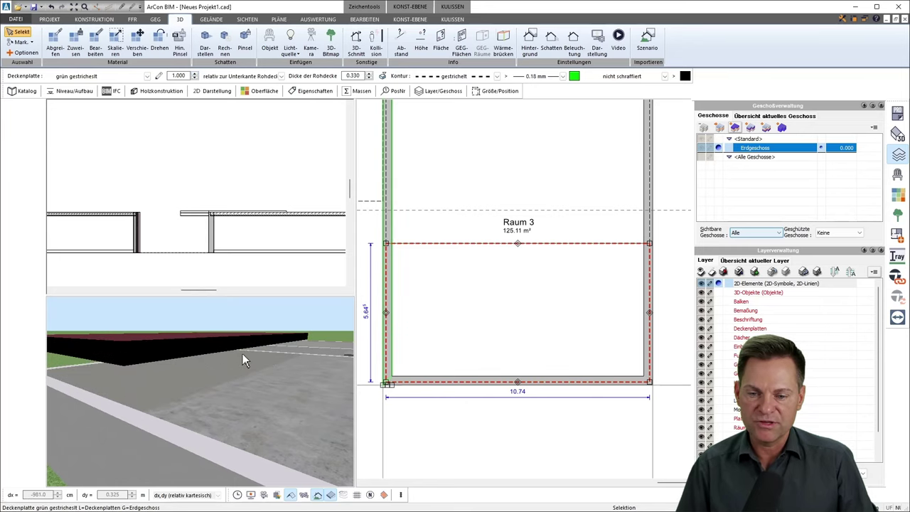
pyautogui.moveTo(242, 354); pyautogui.dragTo(238, 344)
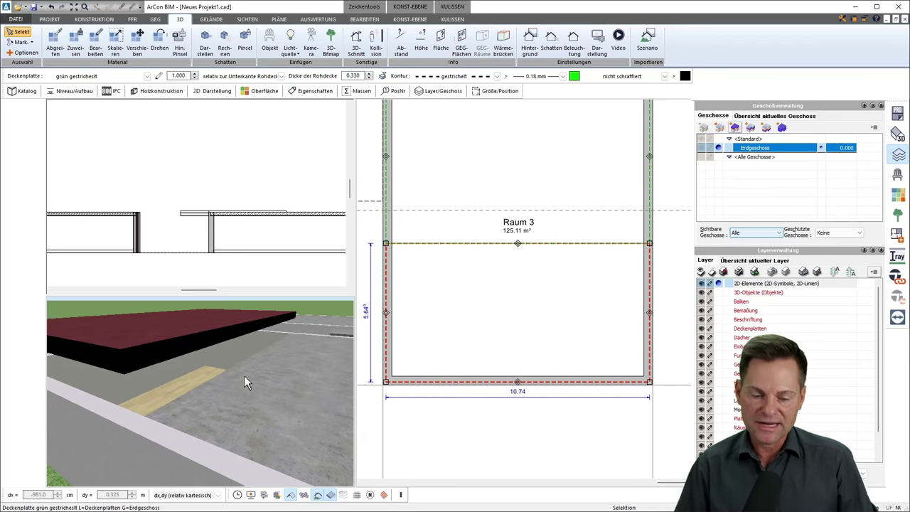
pyautogui.moveTo(242, 359)
pyautogui.mouseDown()
pyautogui.moveTo(190, 373)
pyautogui.moveTo(250, 396)
pyautogui.mouseUp()
pyautogui.scroll(-3, 188, 372)
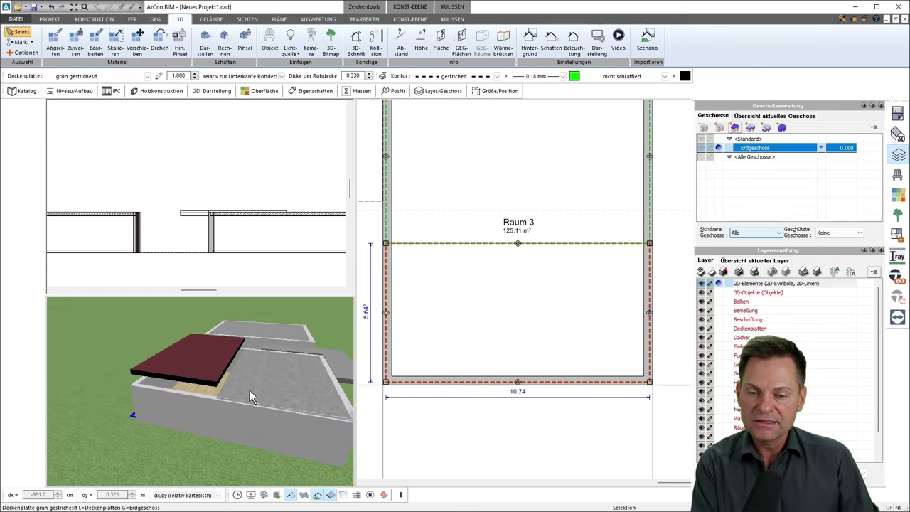
# Lower the upper Raum 3 slab to level -1.200 and inspect it in enlarged 3D views.
pyautogui.click(237, 422)
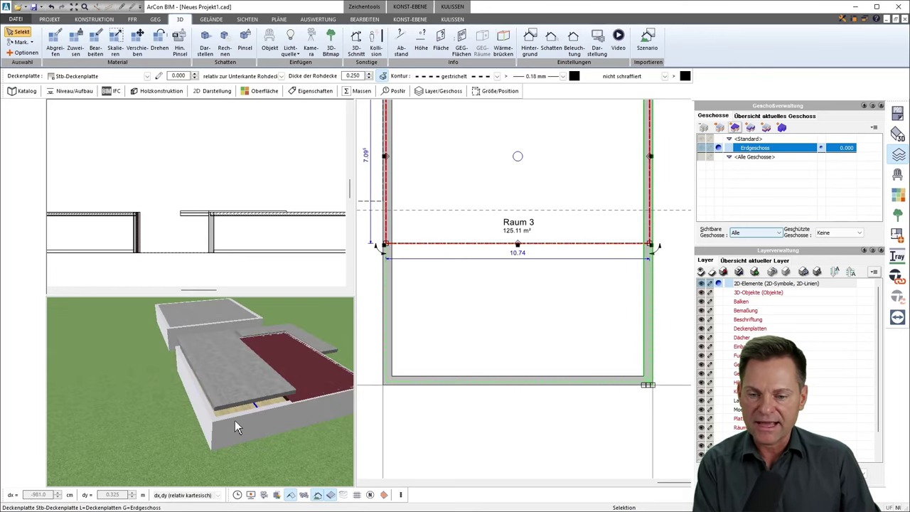
pyautogui.moveTo(237, 420)
pyautogui.mouseDown()
pyautogui.moveTo(229, 426)
pyautogui.moveTo(275, 425)
pyautogui.mouseUp()
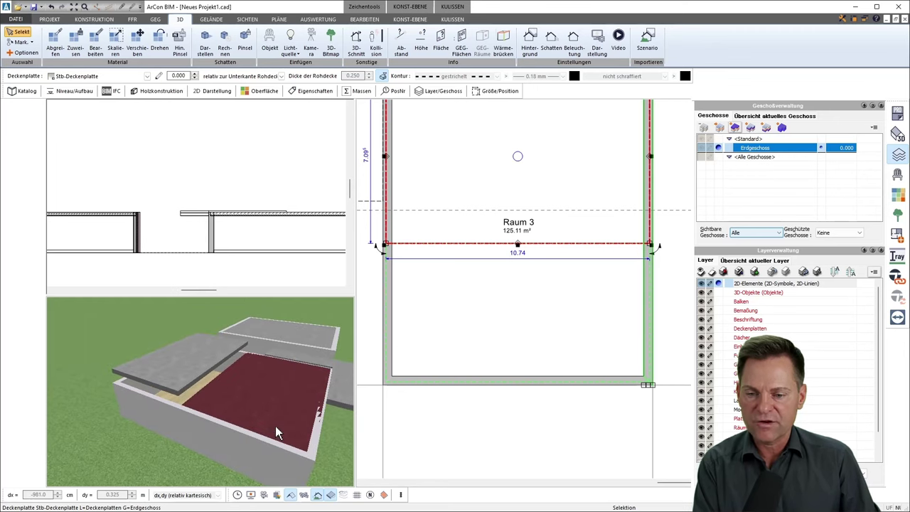
pyautogui.click(194, 78)
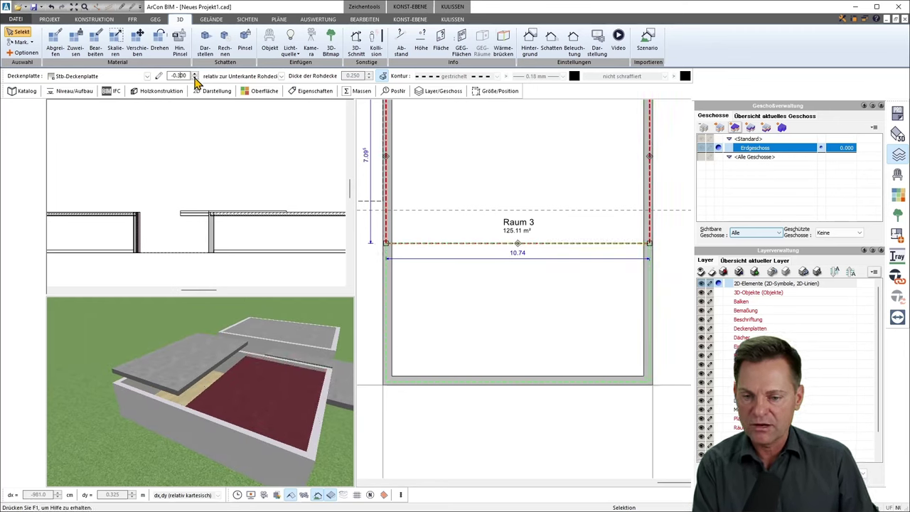
pyautogui.click(194, 78)
pyautogui.click(195, 78)
pyautogui.click(194, 78)
pyautogui.click(195, 78)
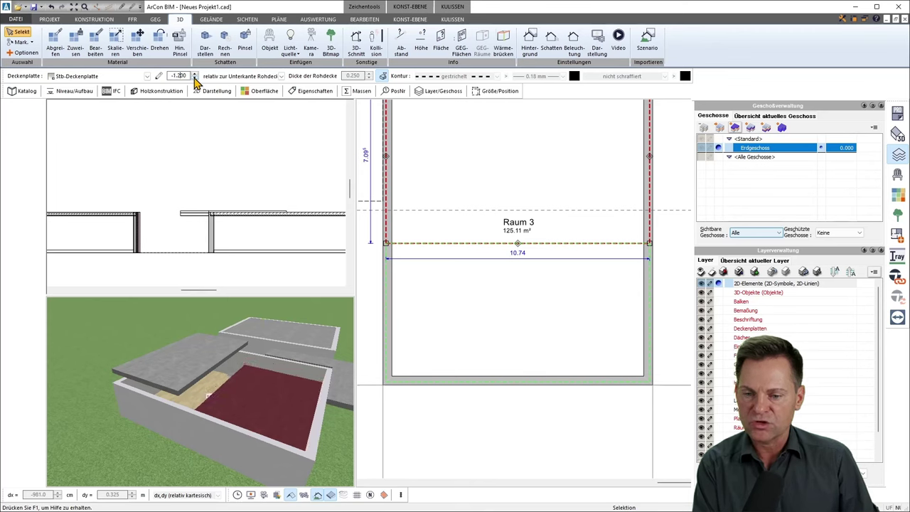
pyautogui.moveTo(251, 399); pyautogui.dragTo(271, 401)
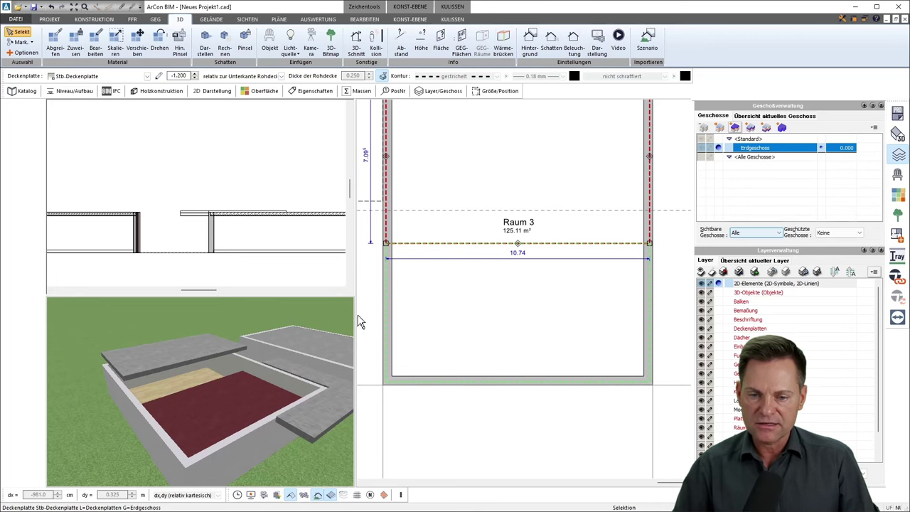
pyautogui.moveTo(355, 319); pyautogui.dragTo(599, 287)
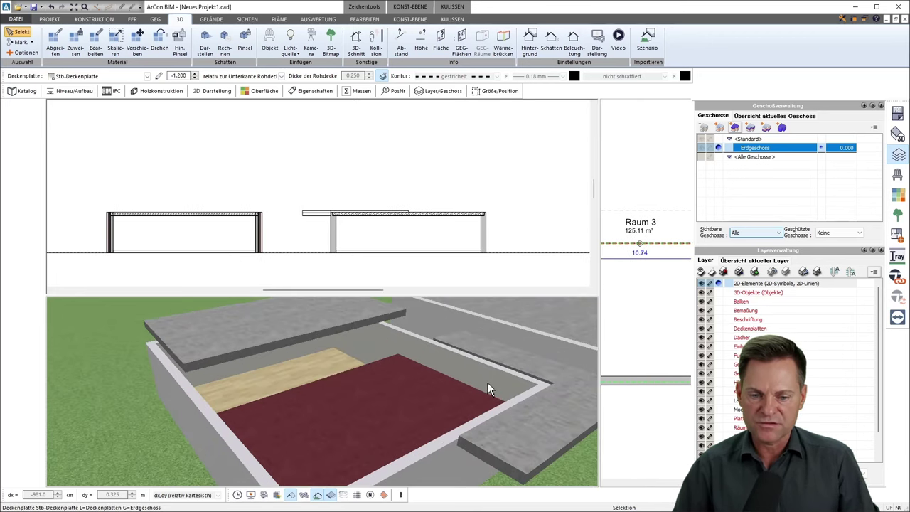
pyautogui.moveTo(482, 371)
pyautogui.mouseDown()
pyautogui.moveTo(311, 348)
pyautogui.moveTo(428, 425)
pyautogui.mouseUp()
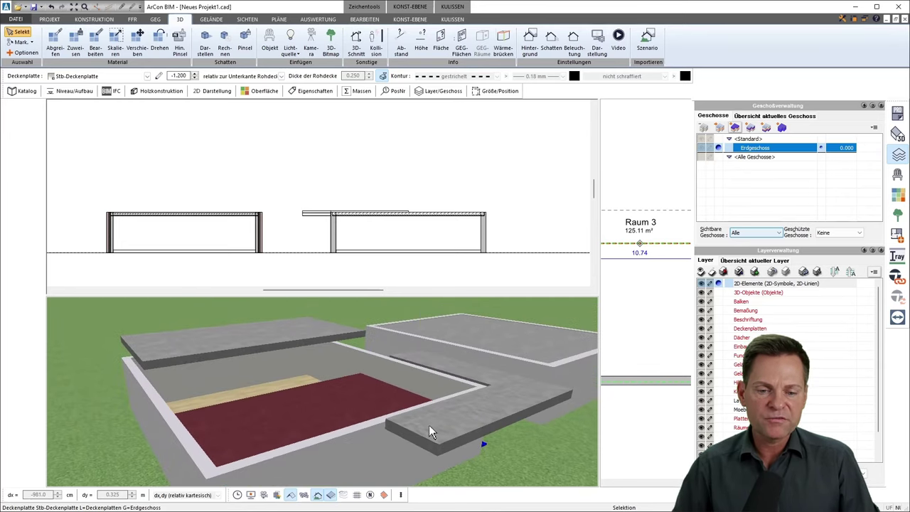
# Apply the grün gestrichelt type to the lowered slab and check its level and build-up.
pyautogui.click(298, 335)
pyautogui.click(502, 377)
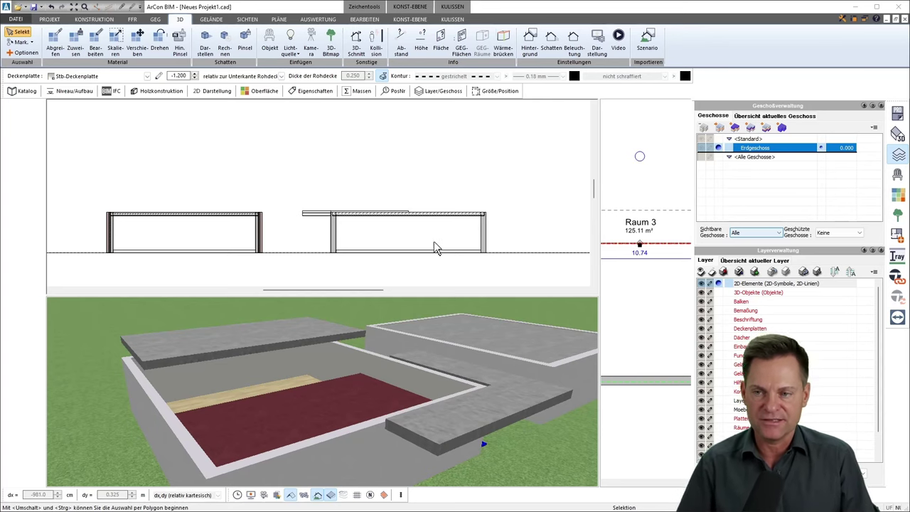
pyautogui.click(28, 95)
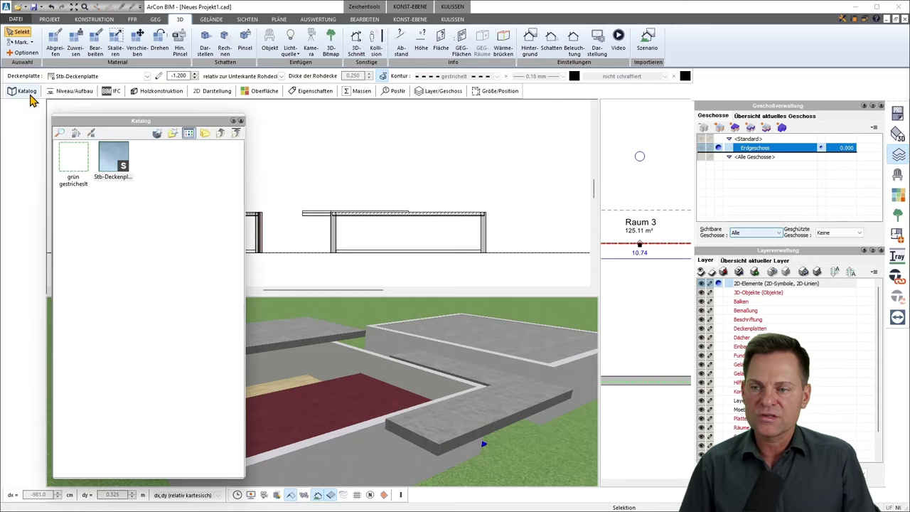
pyautogui.click(75, 174)
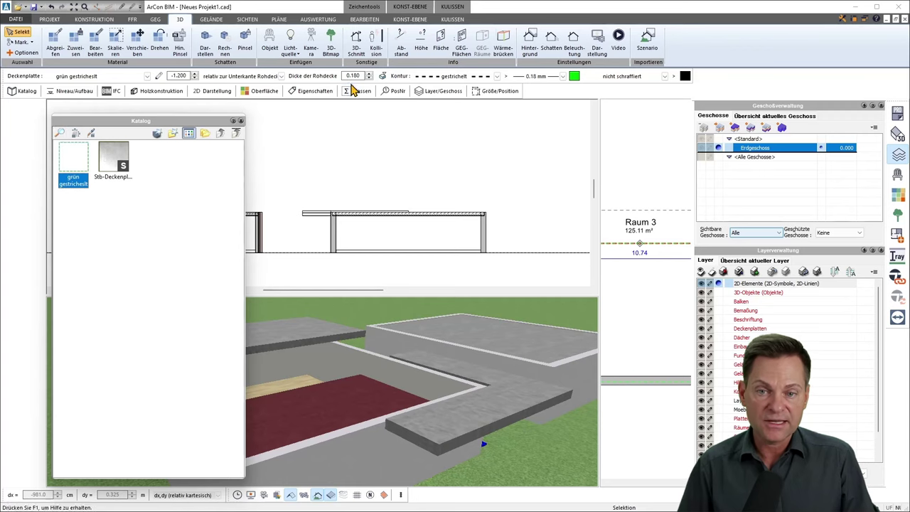
pyautogui.click(240, 121)
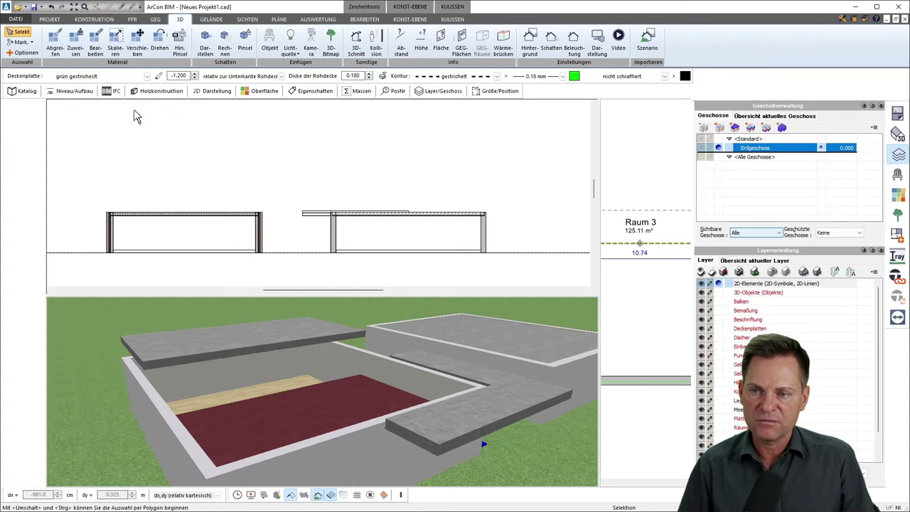
pyautogui.click(80, 97)
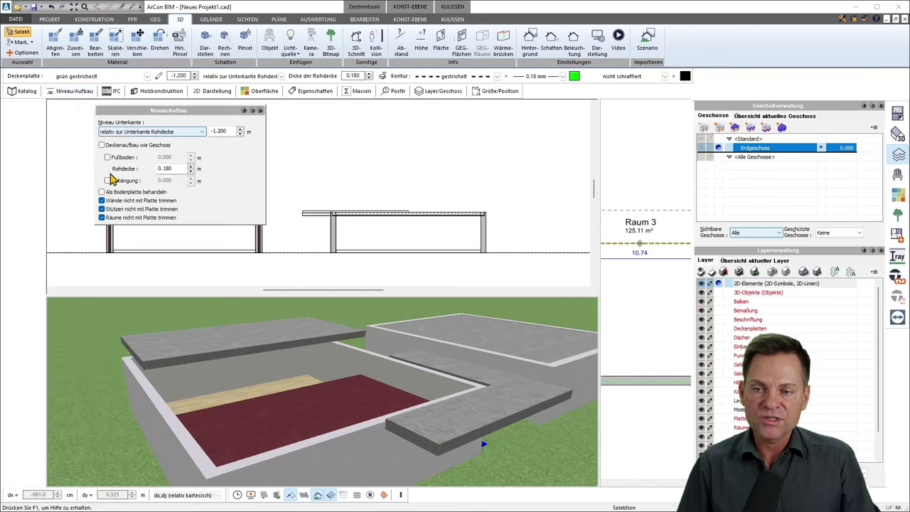
pyautogui.click(260, 111)
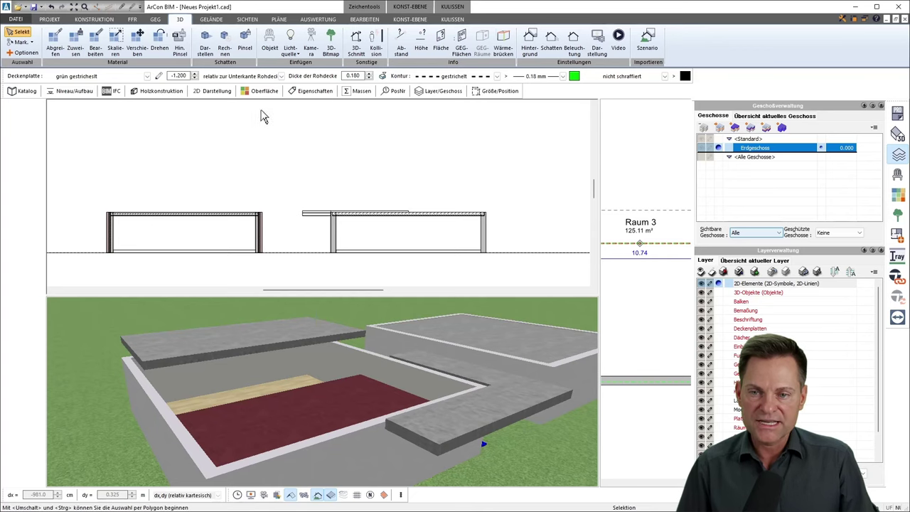
pyautogui.press('Delete')
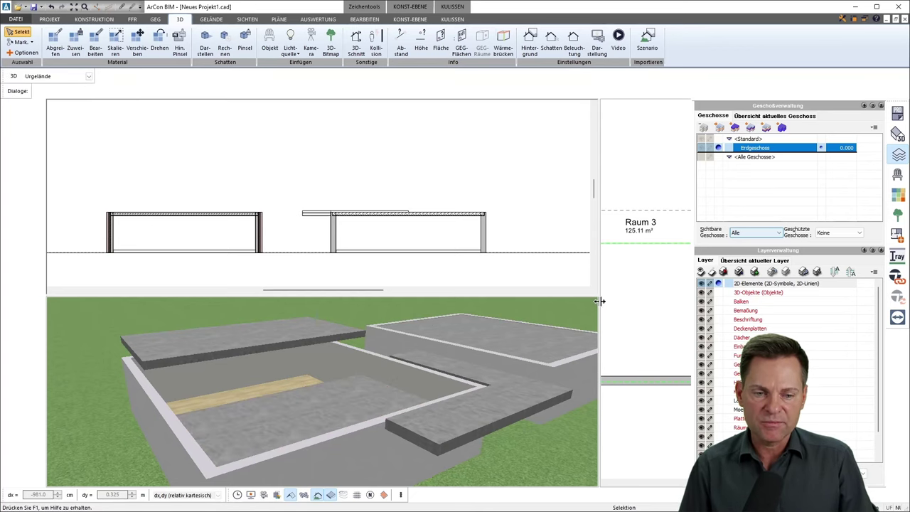
# Widen the plan view, centre it on Raum 3, and activate the Decke slab tool.
pyautogui.moveTo(599, 301); pyautogui.dragTo(274, 325)
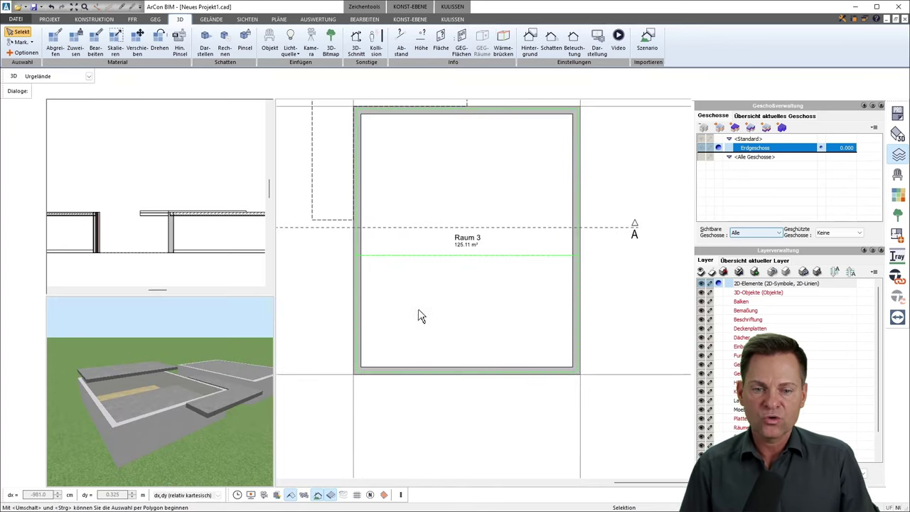
pyautogui.click(375, 363)
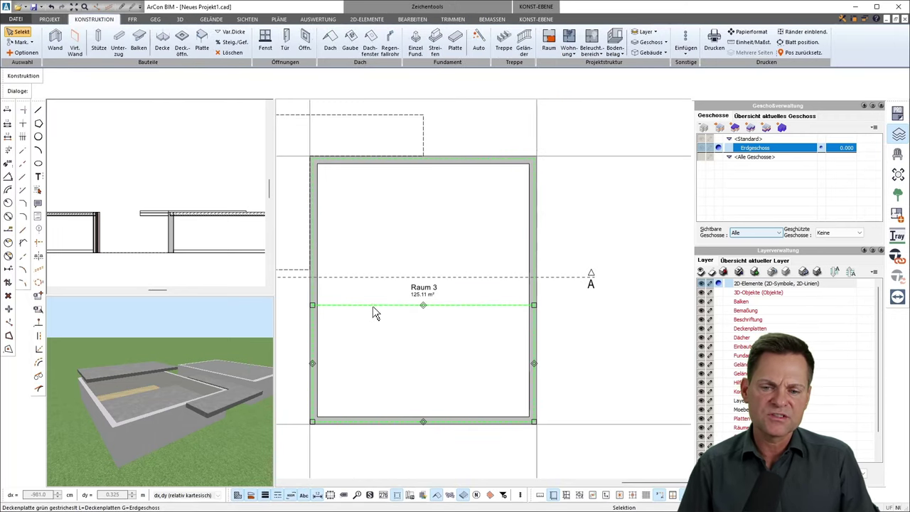
pyautogui.press('Escape')
pyautogui.scroll(-2, 426, 357)
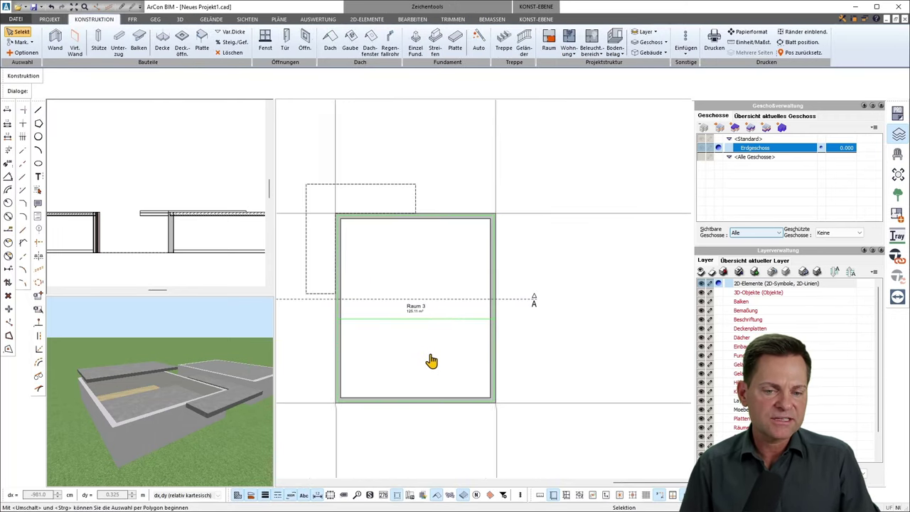
pyautogui.moveTo(432, 361); pyautogui.dragTo(410, 359, button='middle')
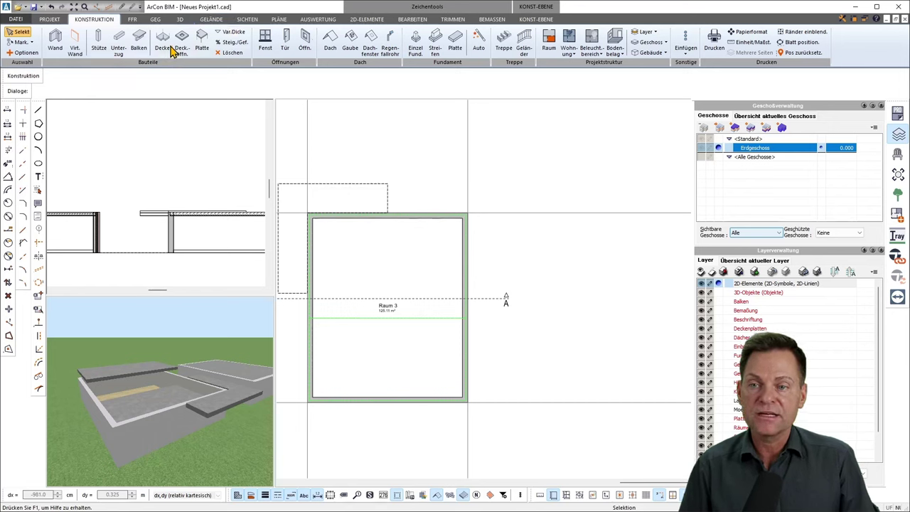
pyautogui.click(170, 47)
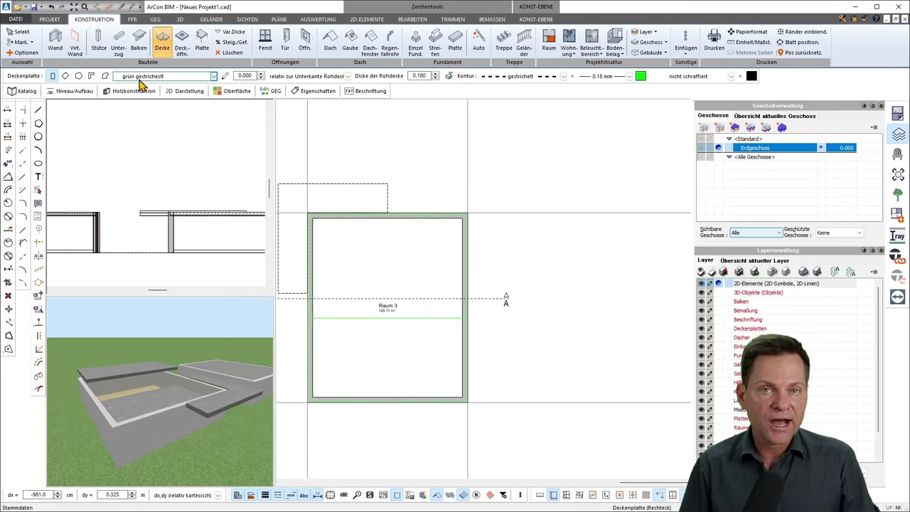
# Set Rohdecke to 0,25 with a 0,15 Fußboden finish, and make the slab outline red.
pyautogui.click(27, 91)
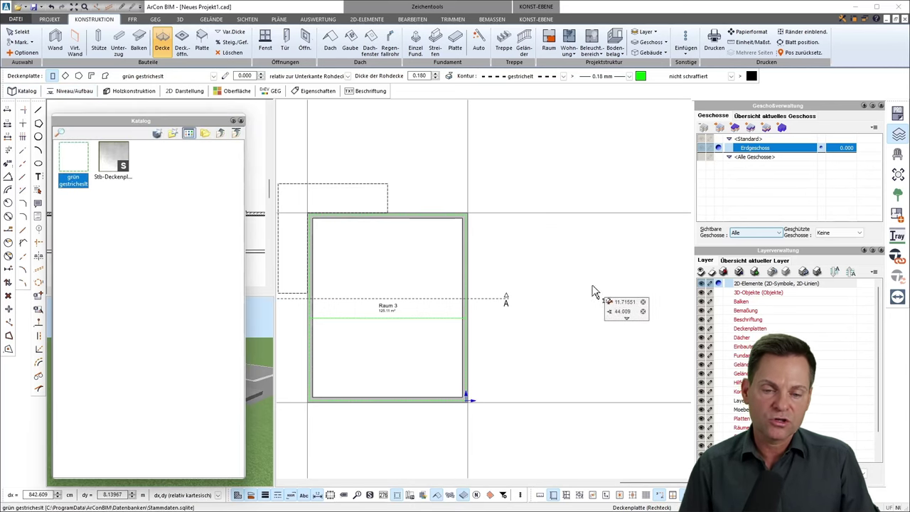
pyautogui.click(240, 121)
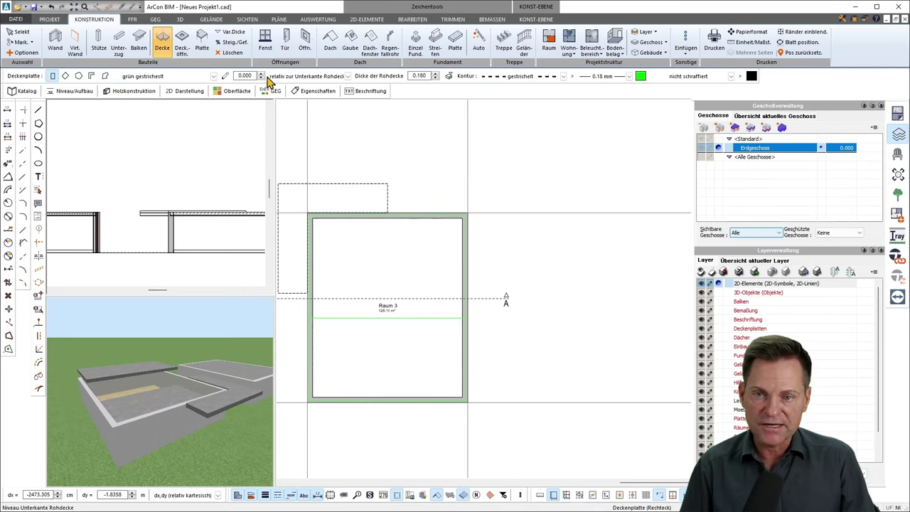
pyautogui.click(74, 91)
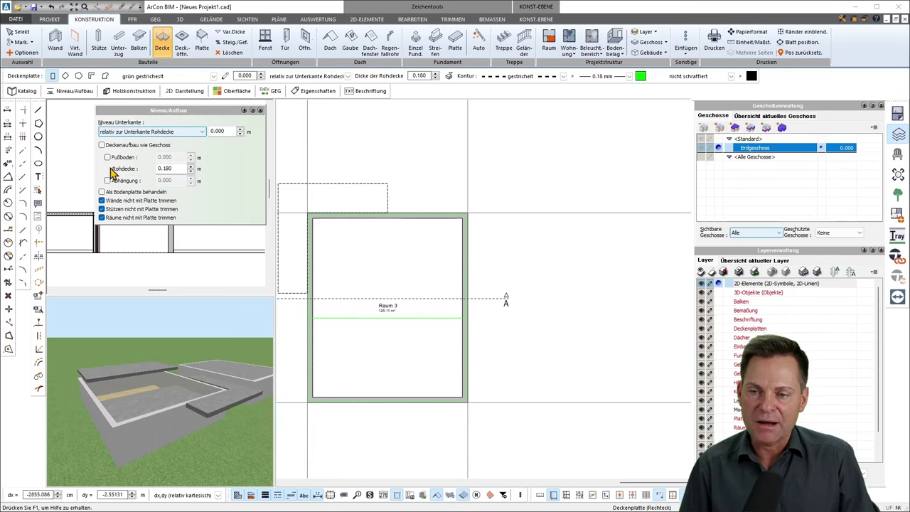
pyautogui.doubleClick(164, 171)
pyautogui.write('0,2')
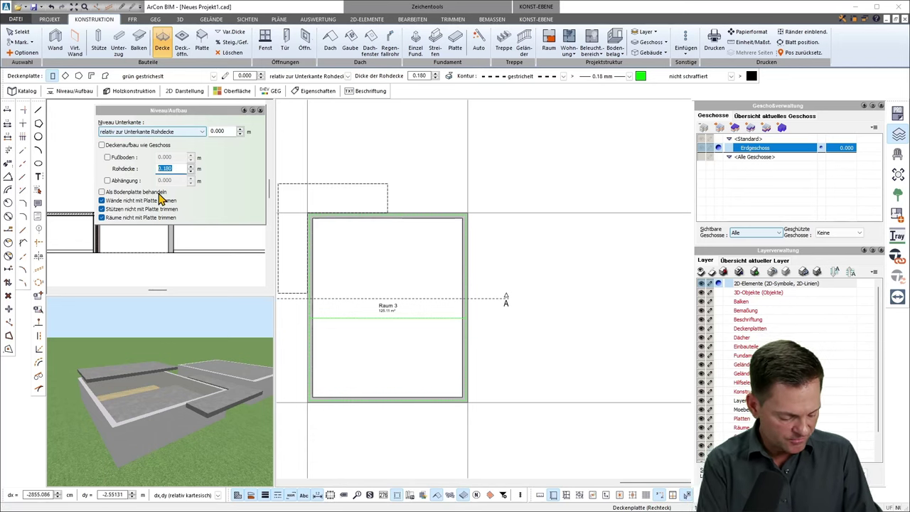
pyautogui.write('5')
pyautogui.press('Return')
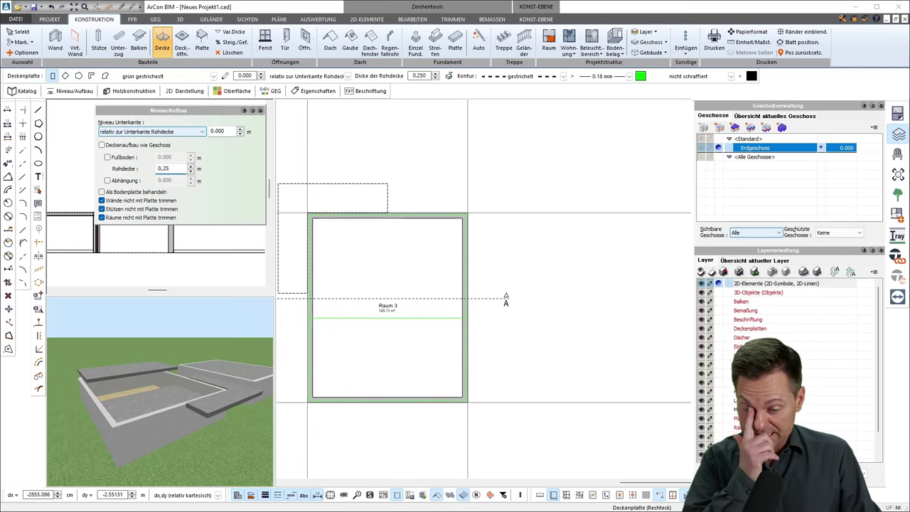
pyautogui.click(107, 157)
pyautogui.doubleClick(170, 157)
pyautogui.write('0,15')
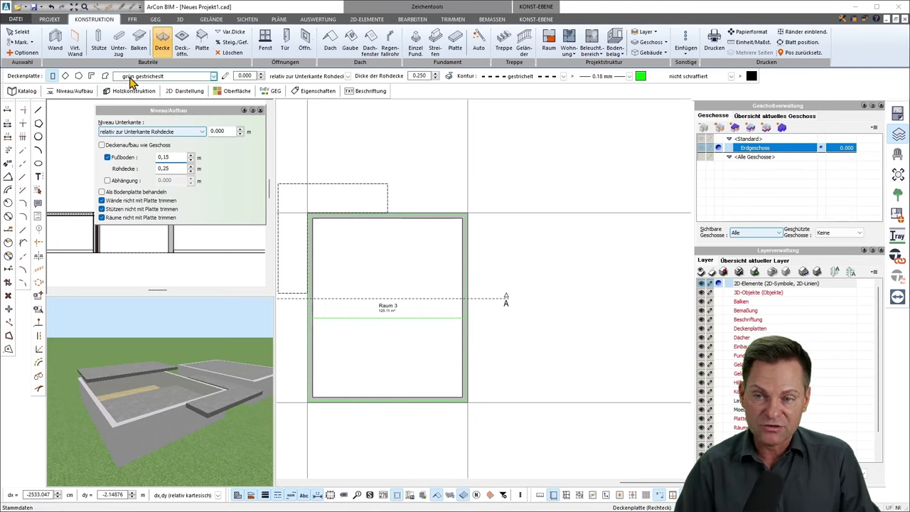
pyautogui.click(260, 111)
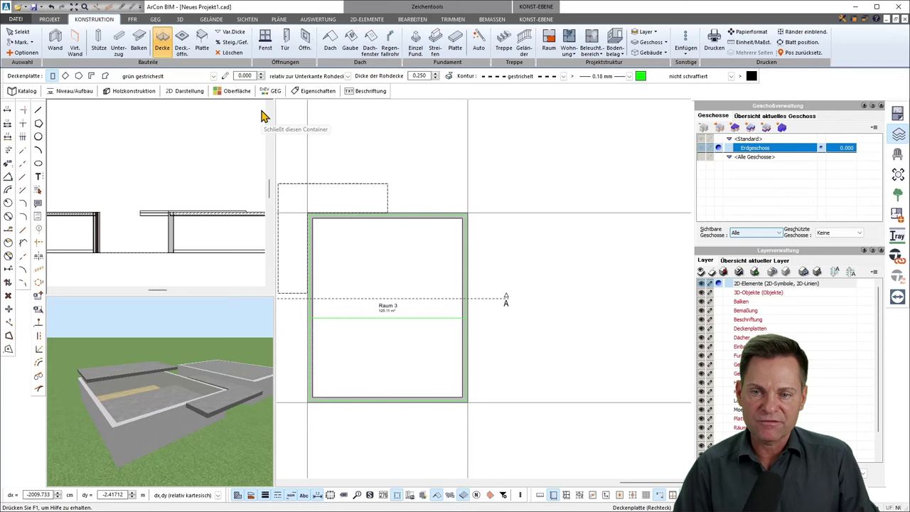
pyautogui.click(641, 76)
pyautogui.click(659, 90)
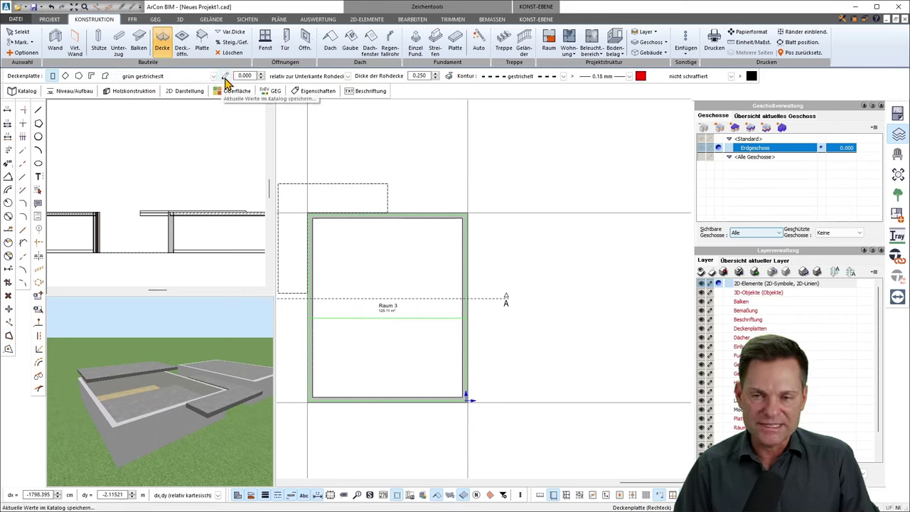
# Start saving the slab settings to the catalog and choose the red dashed symbol.
pyautogui.click(225, 77)
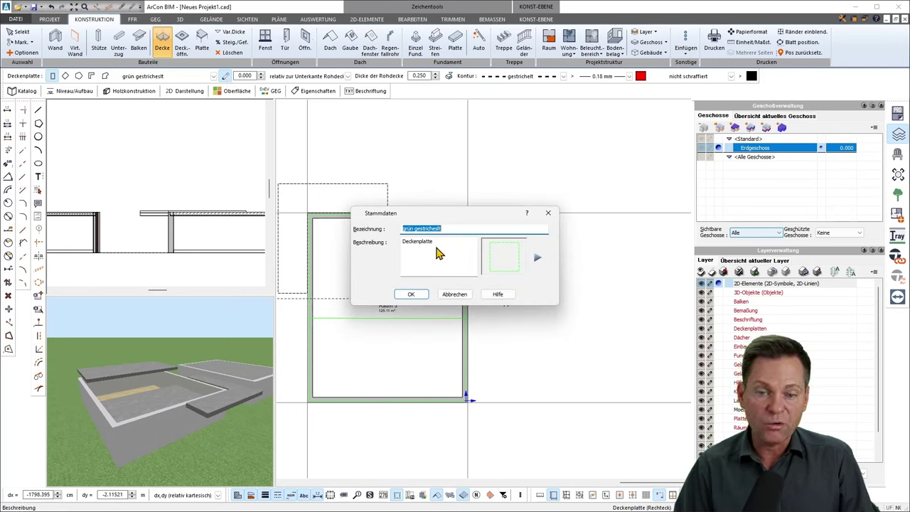
pyautogui.moveTo(427, 217); pyautogui.dragTo(377, 116)
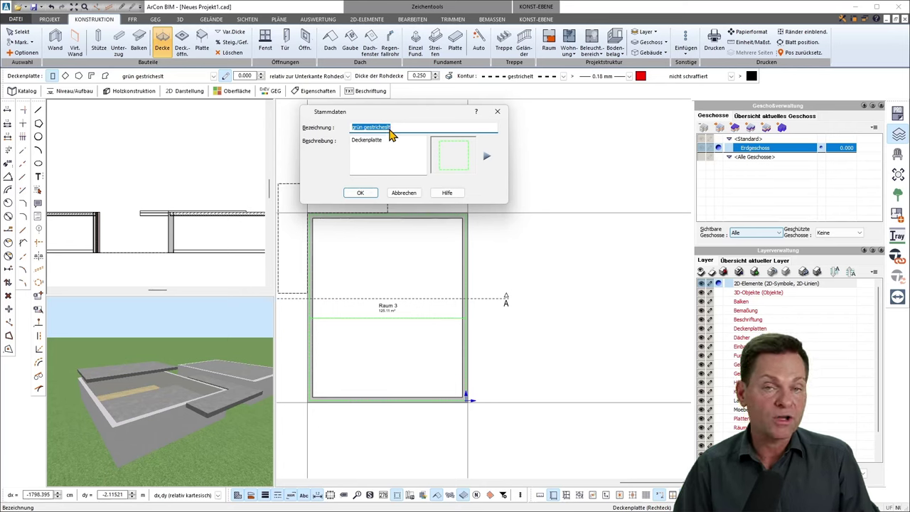
pyautogui.click(388, 131)
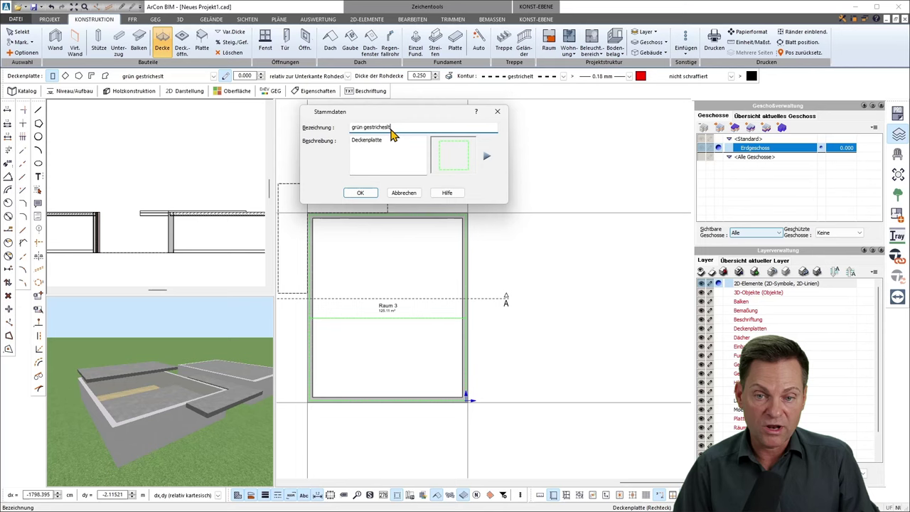
pyautogui.doubleClick(353, 128)
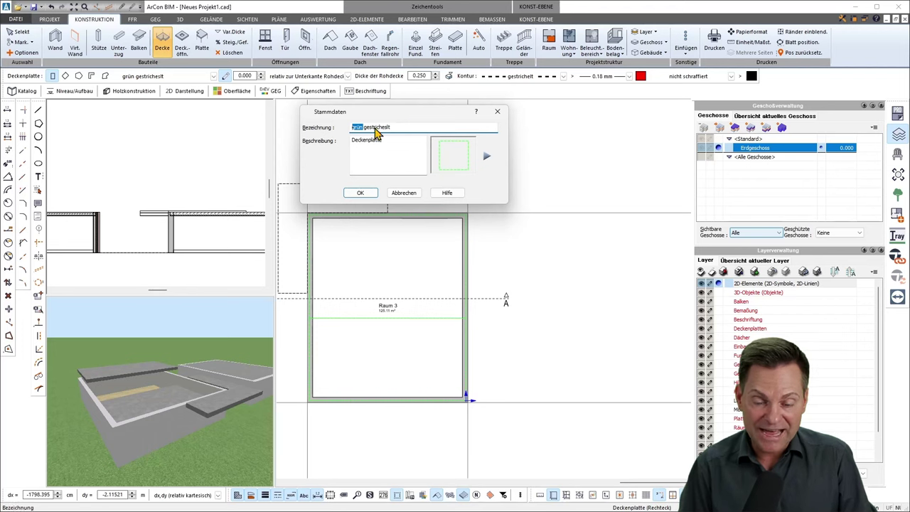
pyautogui.click(487, 160)
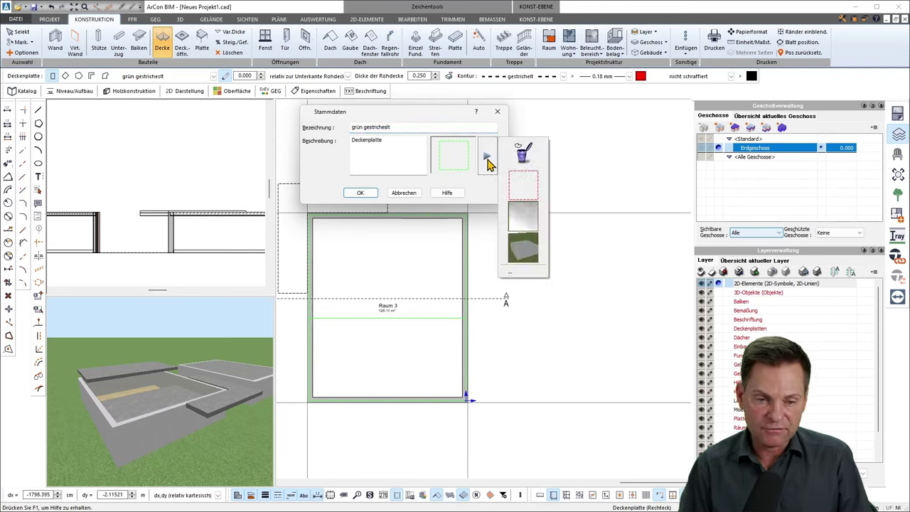
pyautogui.click(518, 186)
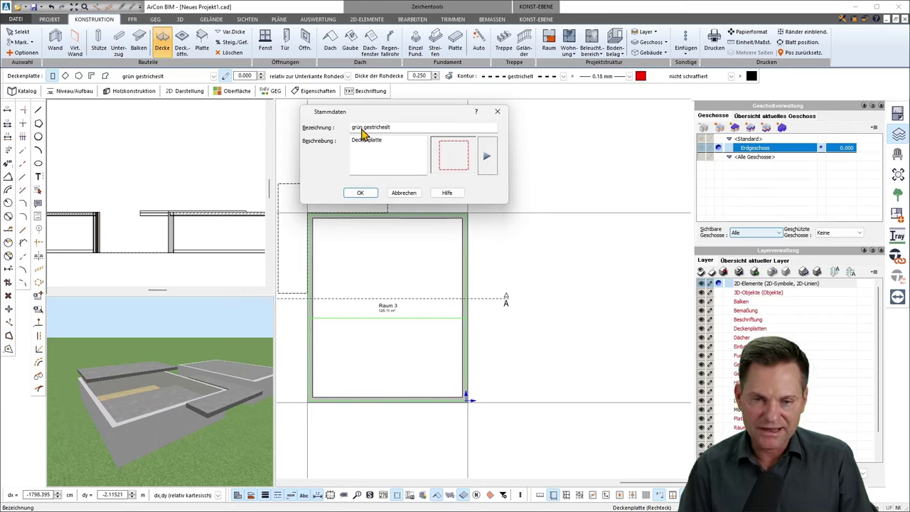
# Keep the type name 'grün gestrichelt' and confirm the catalog entry.
pyautogui.click(362, 128)
pyautogui.doubleClick(359, 127)
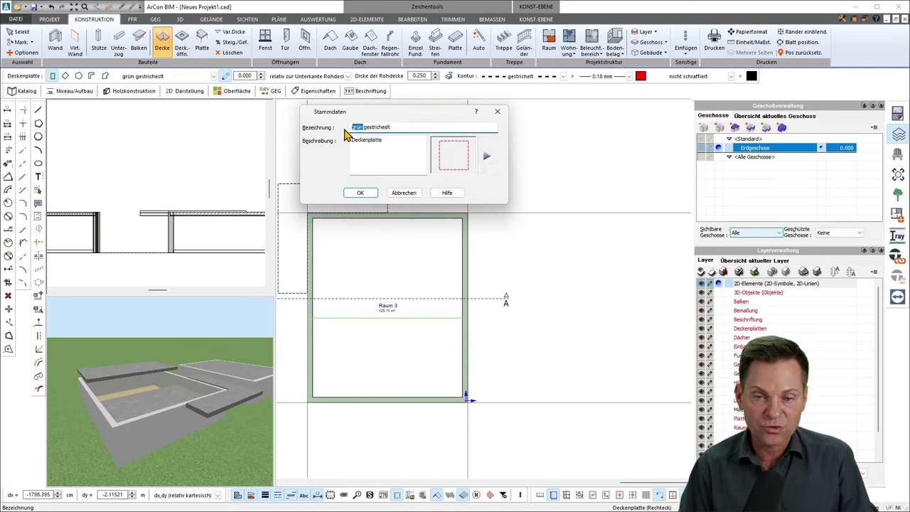
pyautogui.write('ro')
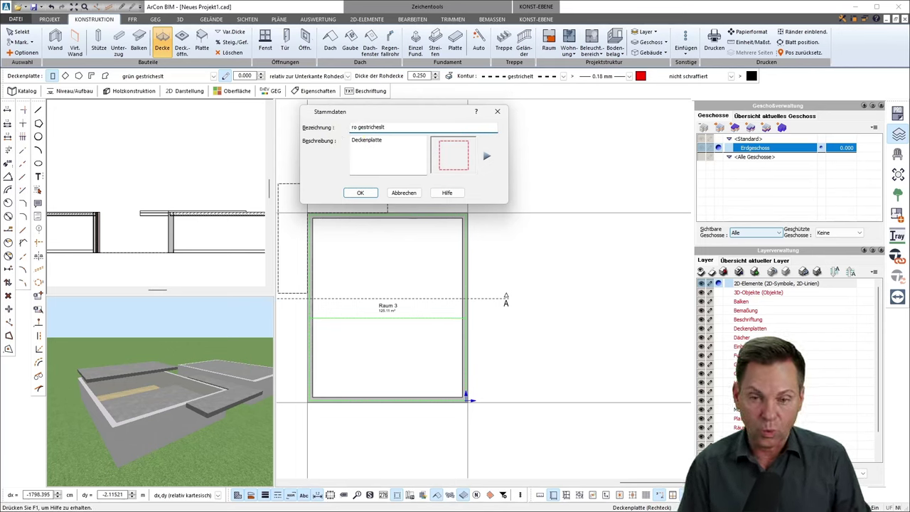
pyautogui.press('BackSpace')
pyautogui.press('BackSpace')
pyautogui.press('BackSpace')
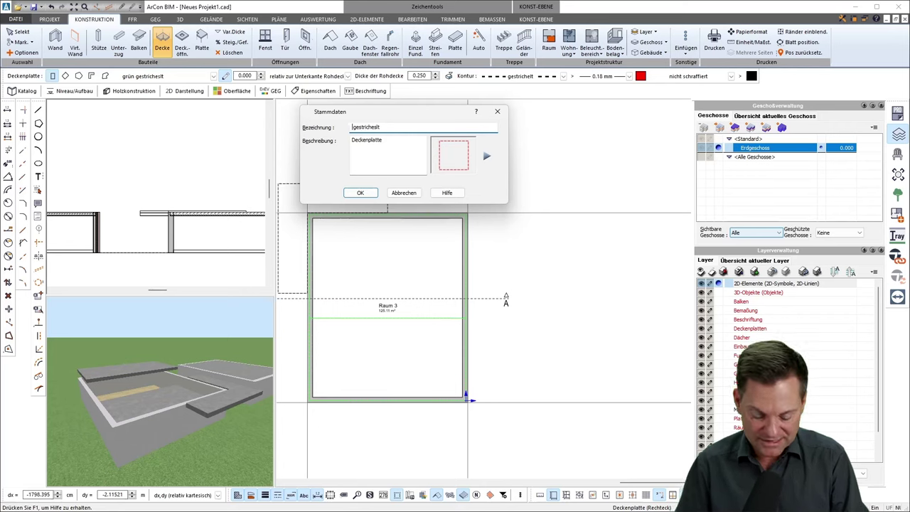
pyautogui.write('grün')
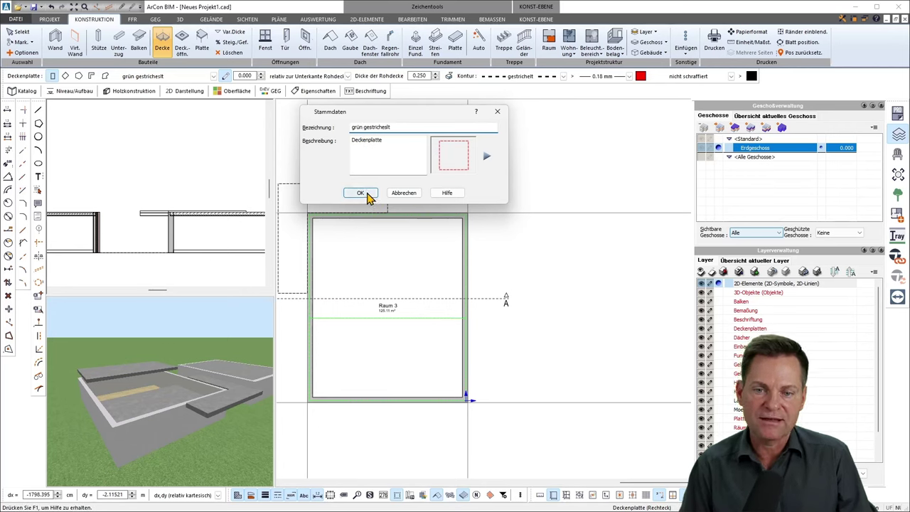
pyautogui.click(364, 194)
pyautogui.click(26, 91)
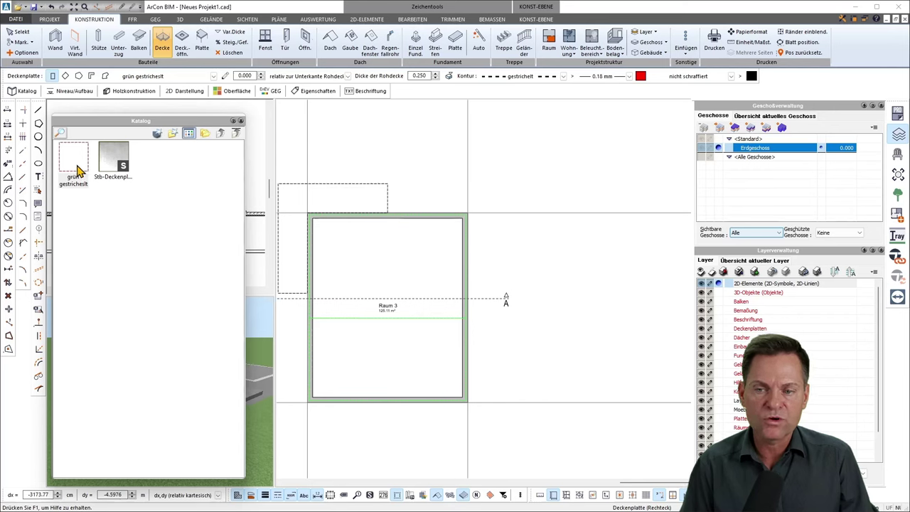
# Pick grün gestrichelt from the catalog and set Rohdecke 0,2 with a 0,1 Fußboden finish.
pyautogui.click(241, 121)
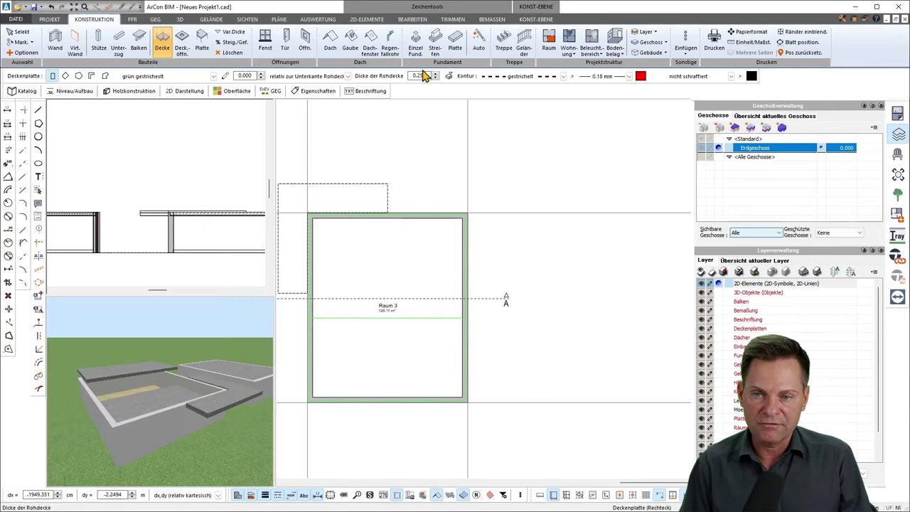
pyautogui.click(20, 91)
pyautogui.click(80, 169)
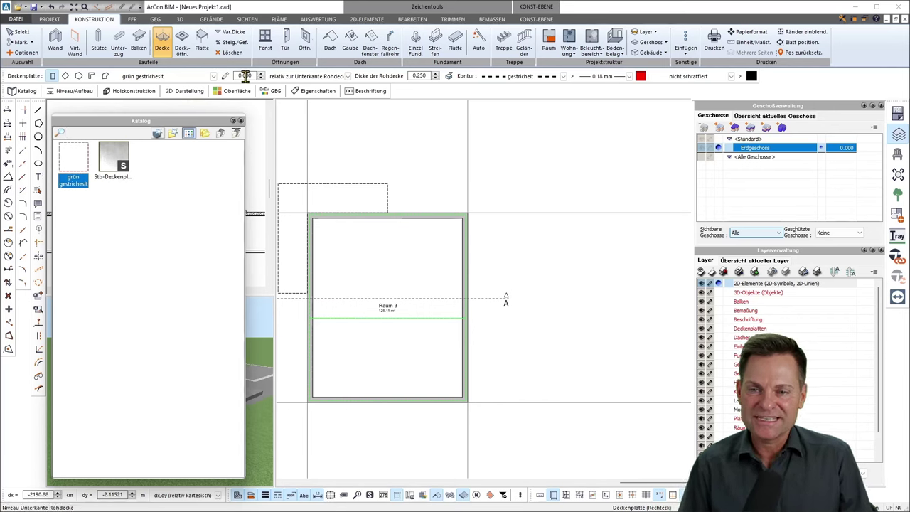
pyautogui.click(69, 91)
pyautogui.moveTo(171, 169); pyautogui.dragTo(159, 171)
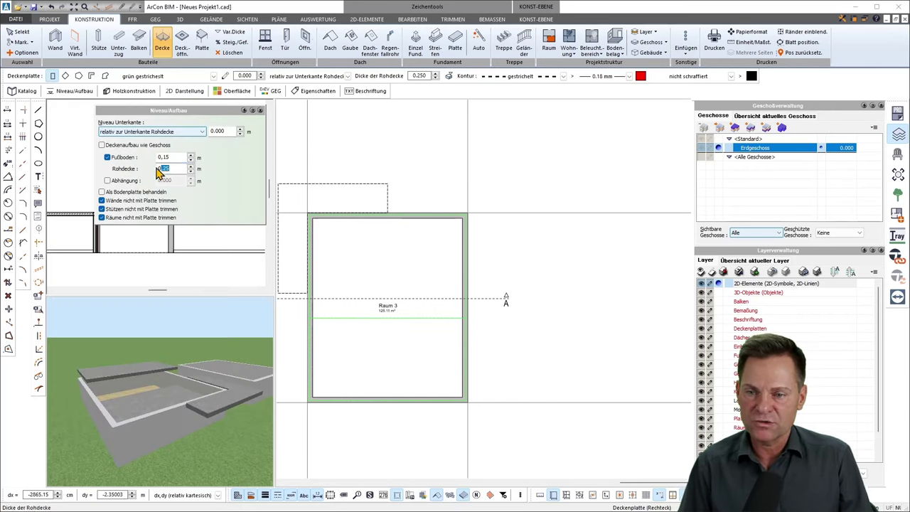
pyautogui.write('0,2')
pyautogui.press('Return')
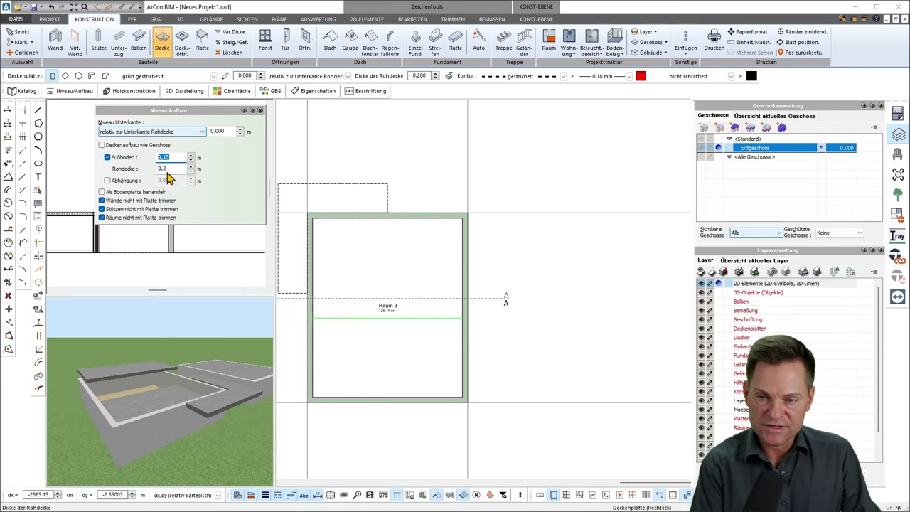
pyautogui.write('0,1')
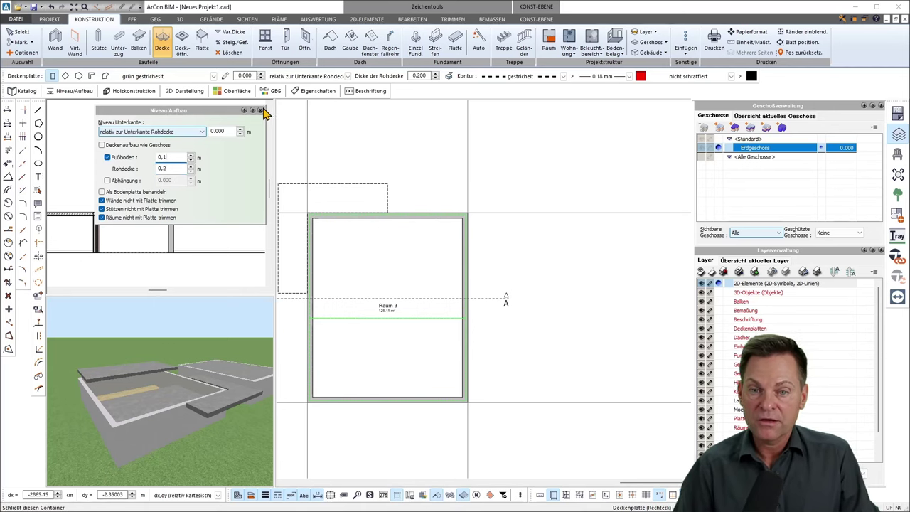
pyautogui.click(261, 110)
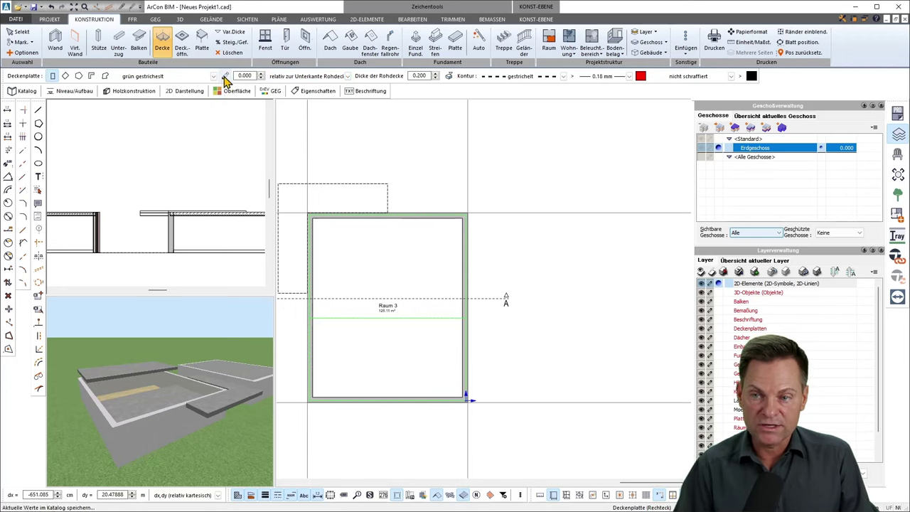
pyautogui.click(28, 92)
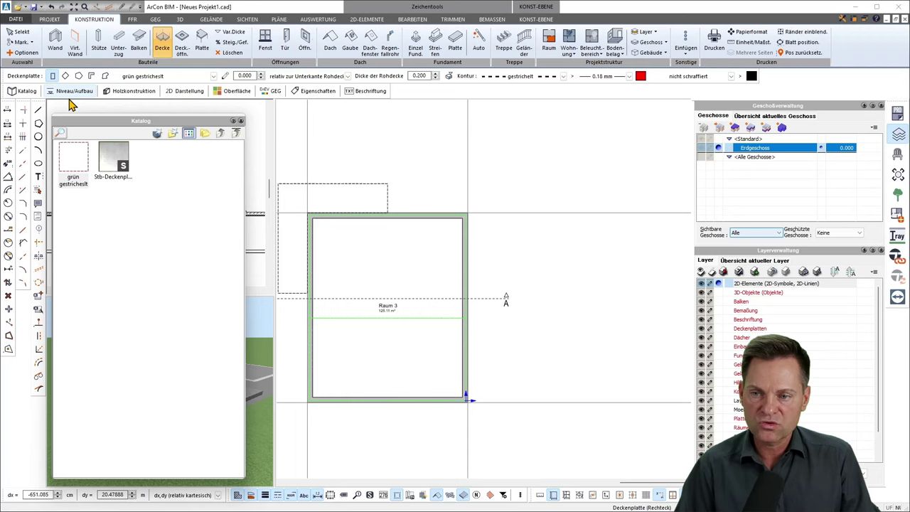
# Create a new catalog entry 'Deckenplatte rot' with the red dashed symbol and save it.
pyautogui.click(158, 135)
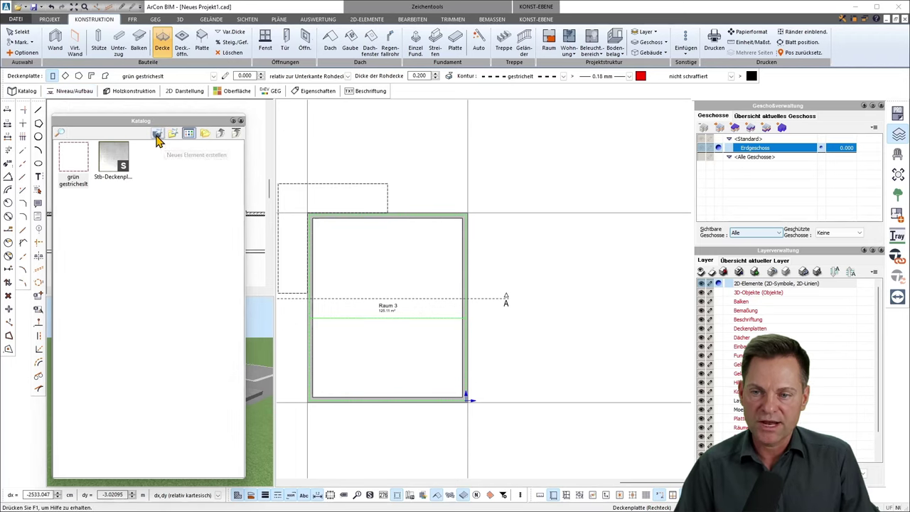
pyautogui.click(148, 271)
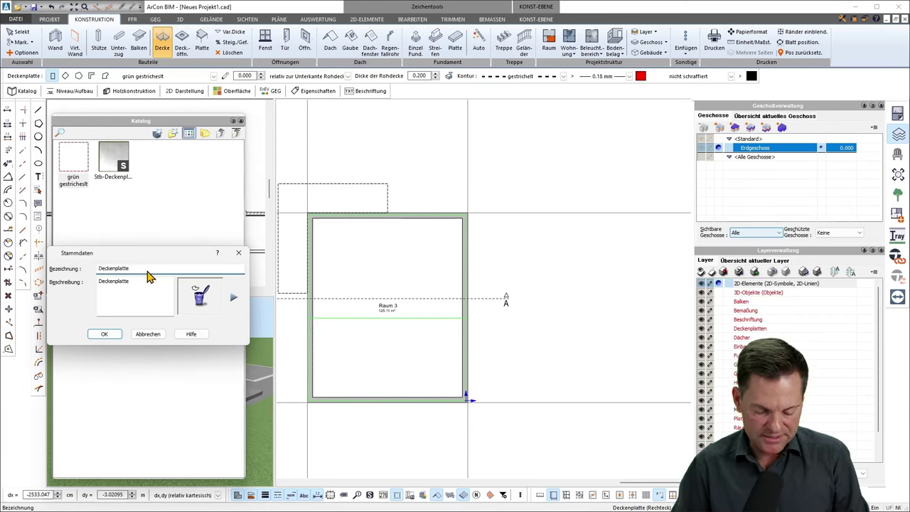
pyautogui.write(' rot')
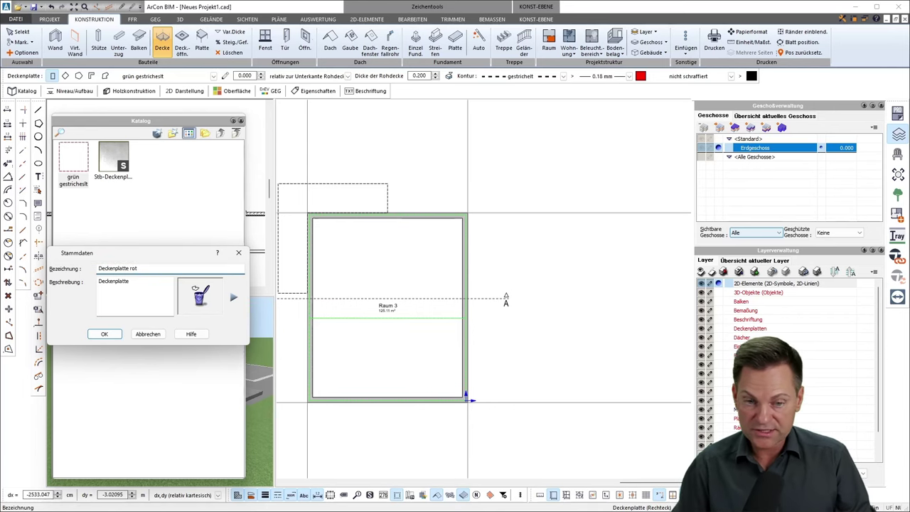
pyautogui.click(233, 297)
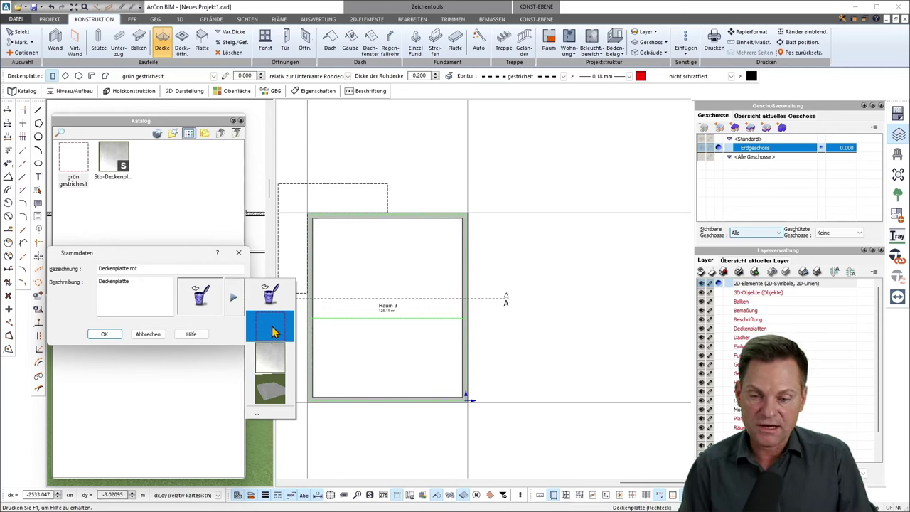
pyautogui.click(269, 327)
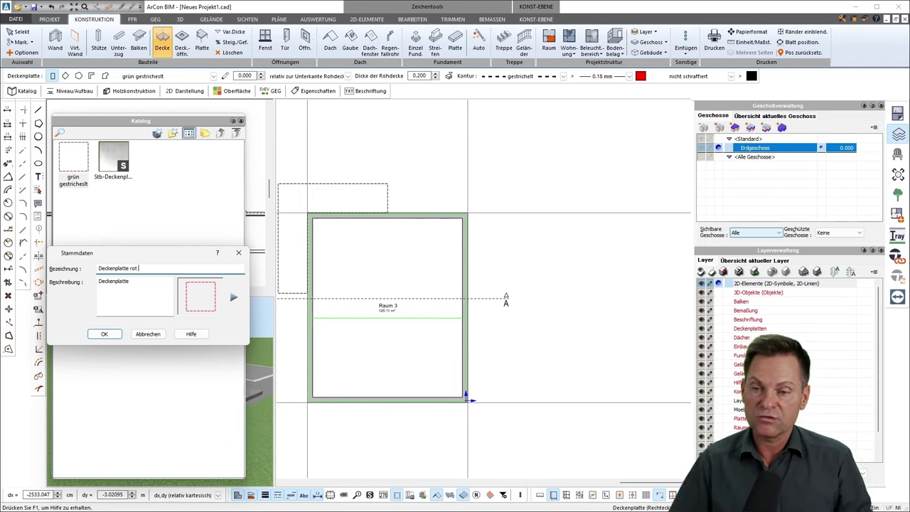
pyautogui.click(104, 333)
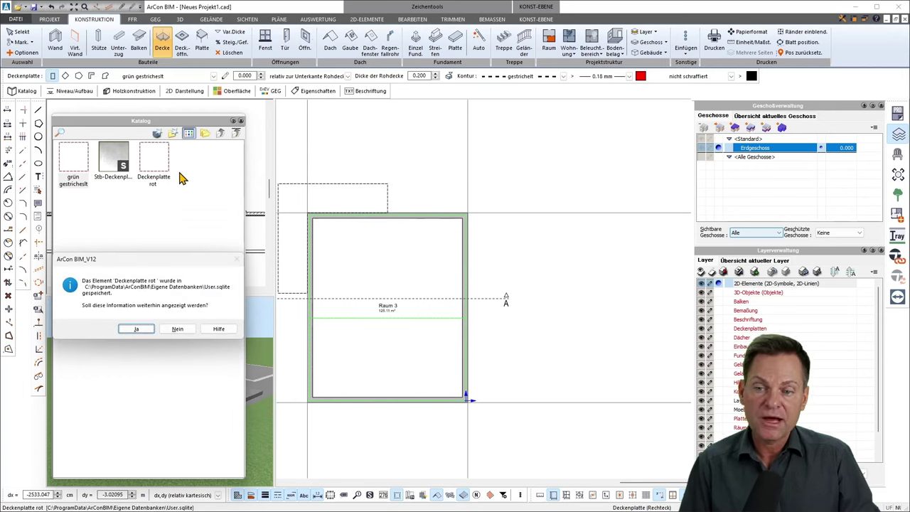
pyautogui.click(164, 329)
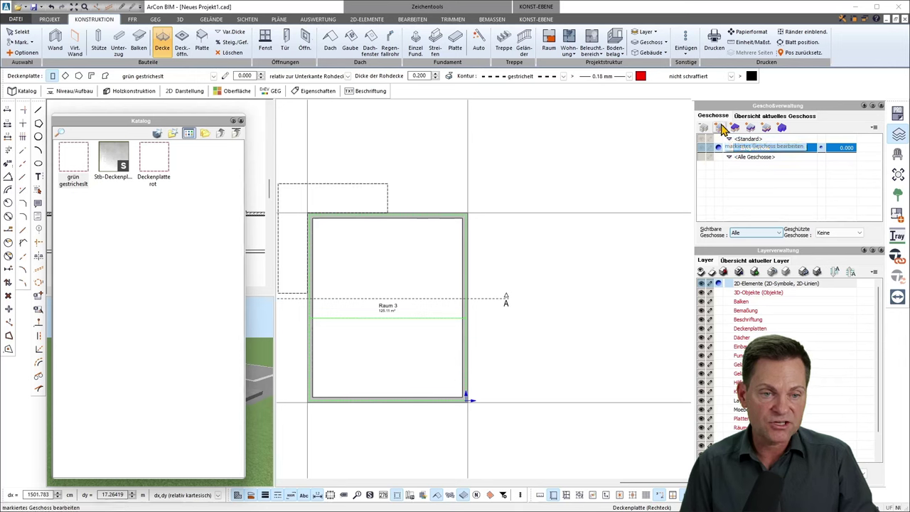
# Check the ground-floor storey properties and close the slab catalog.
pyautogui.doubleClick(746, 148)
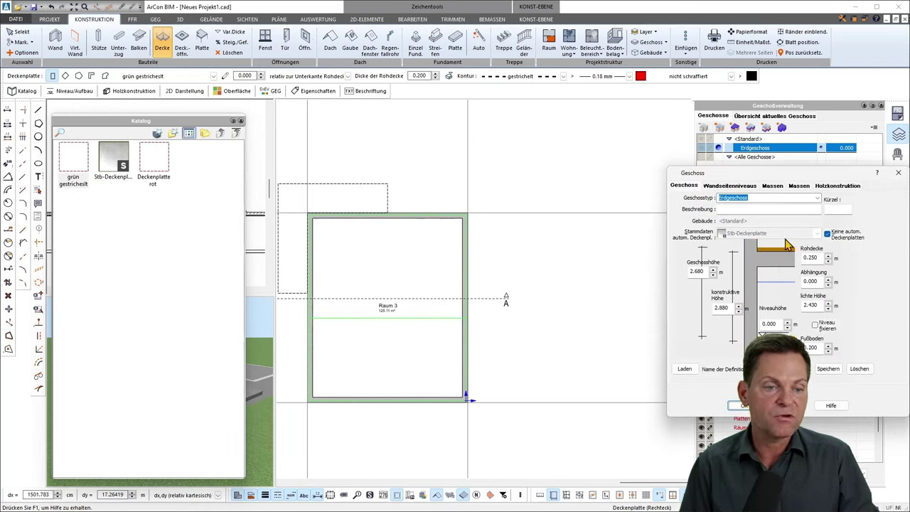
pyautogui.press('Return')
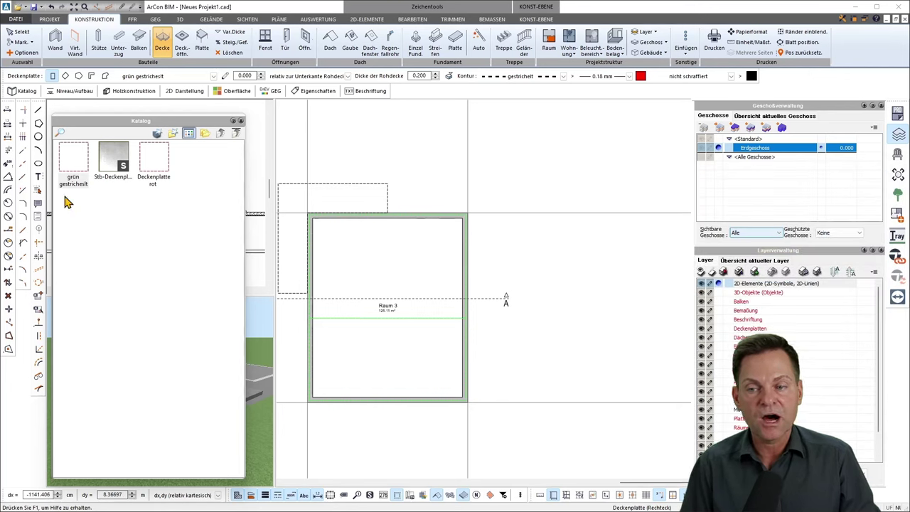
pyautogui.click(241, 121)
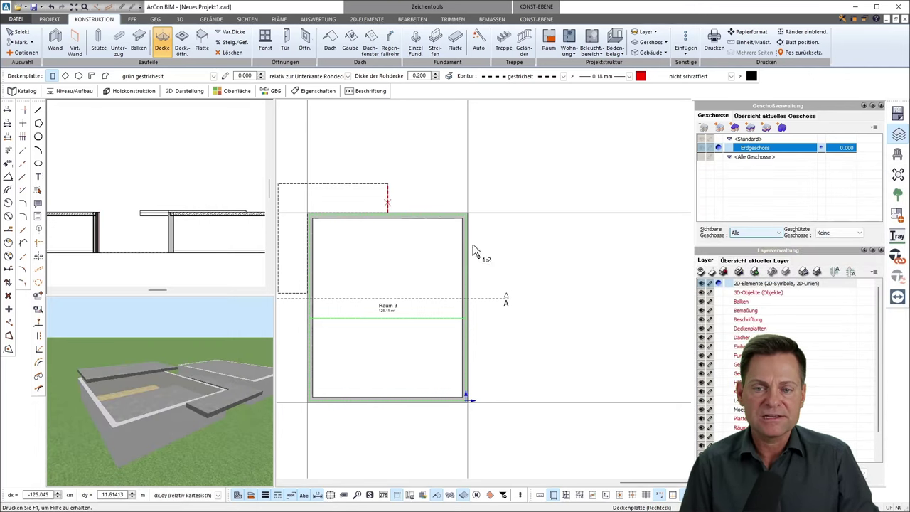
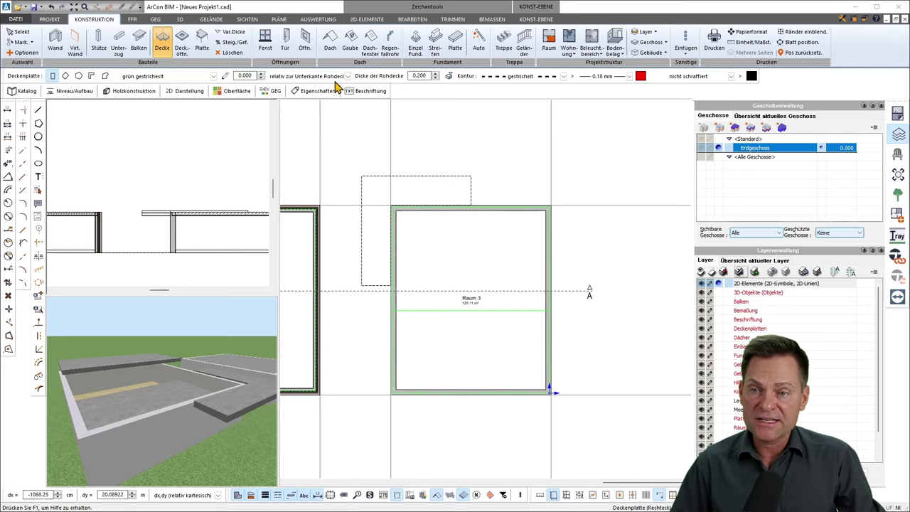
# Draw a small rectangular ceiling opening near Raum 3's top-left corner with Deck.-öffn.
pyautogui.click(187, 44)
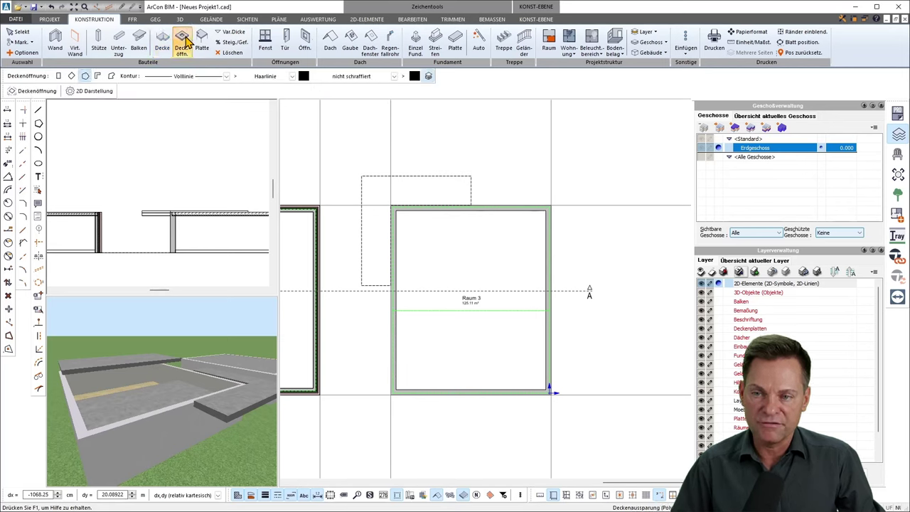
pyautogui.click(60, 76)
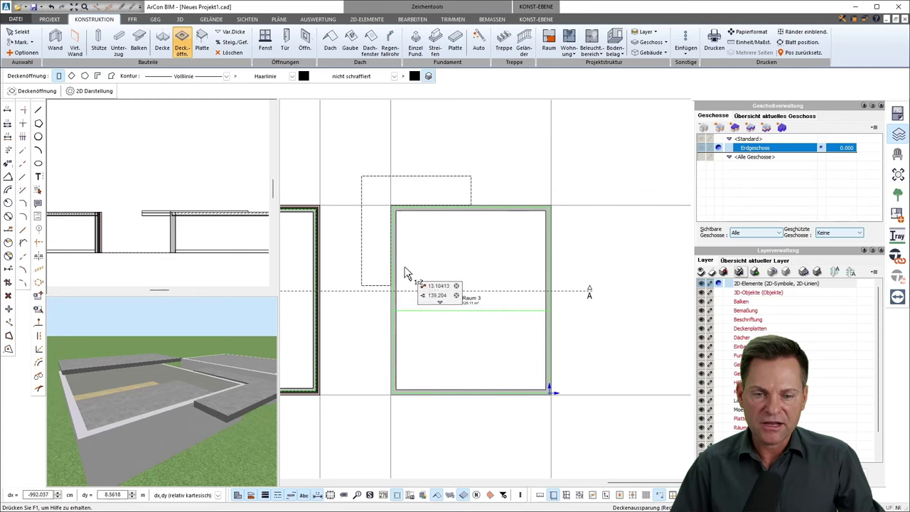
pyautogui.scroll(2, 406, 269)
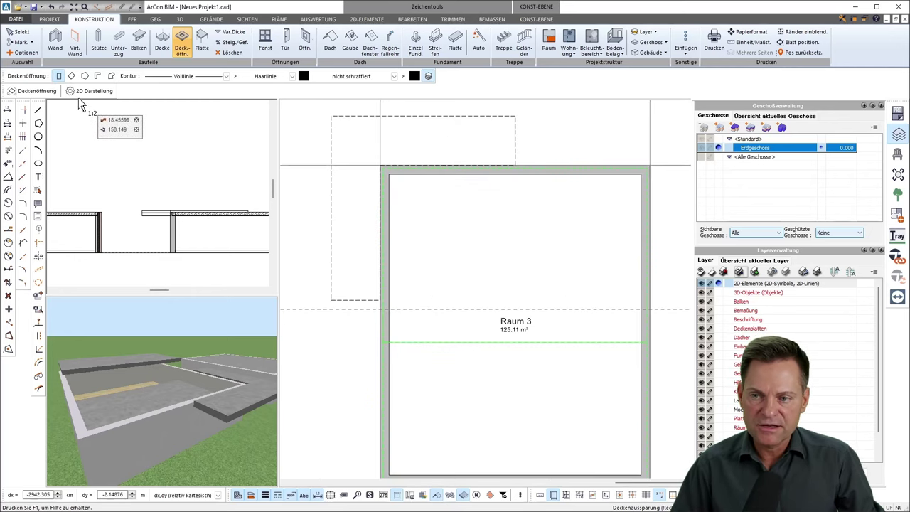
pyautogui.click(48, 92)
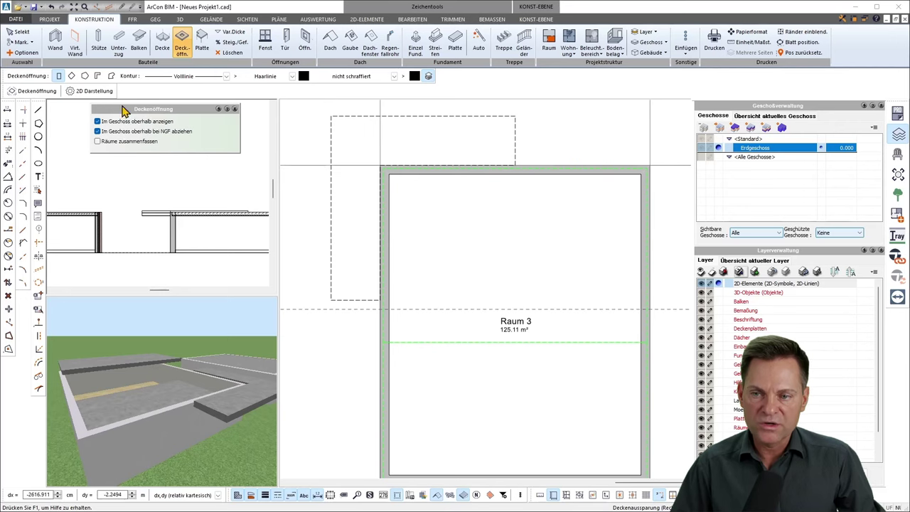
pyautogui.moveTo(134, 116); pyautogui.dragTo(103, 121)
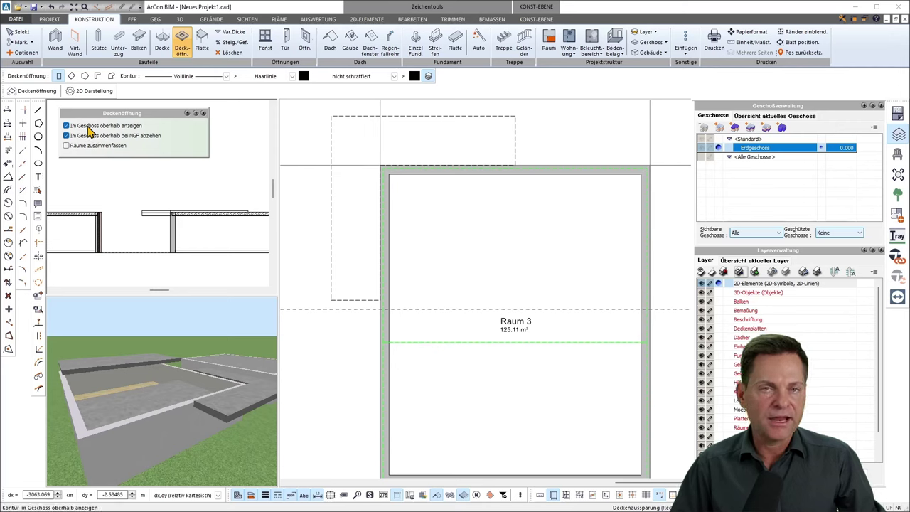
pyautogui.click(403, 204)
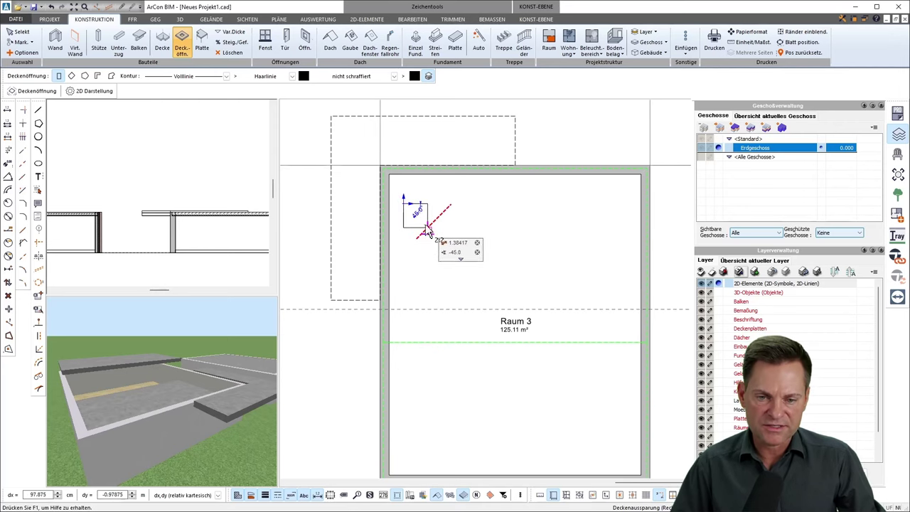
pyautogui.click(428, 228)
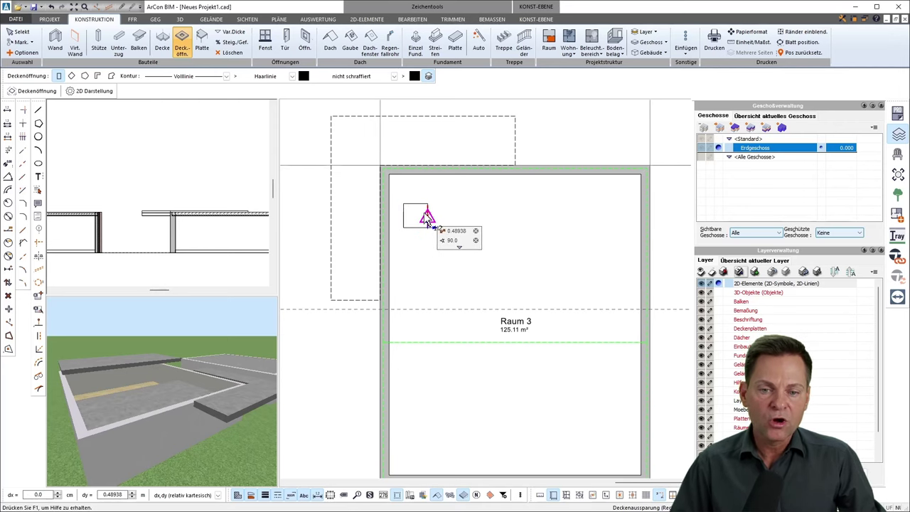
# Toggle 'Im Geschoss oberhalb anzeigen' off and back on in the ceiling opening options.
pyautogui.click(34, 91)
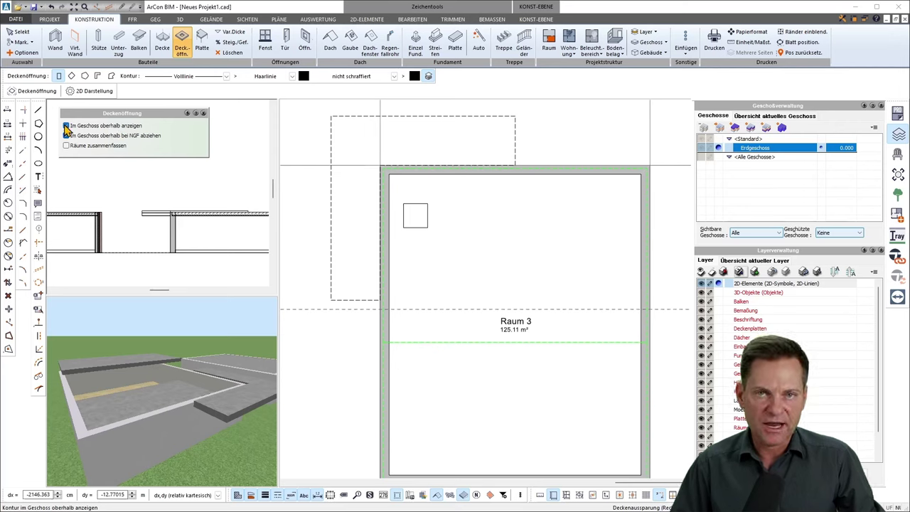
pyautogui.click(66, 126)
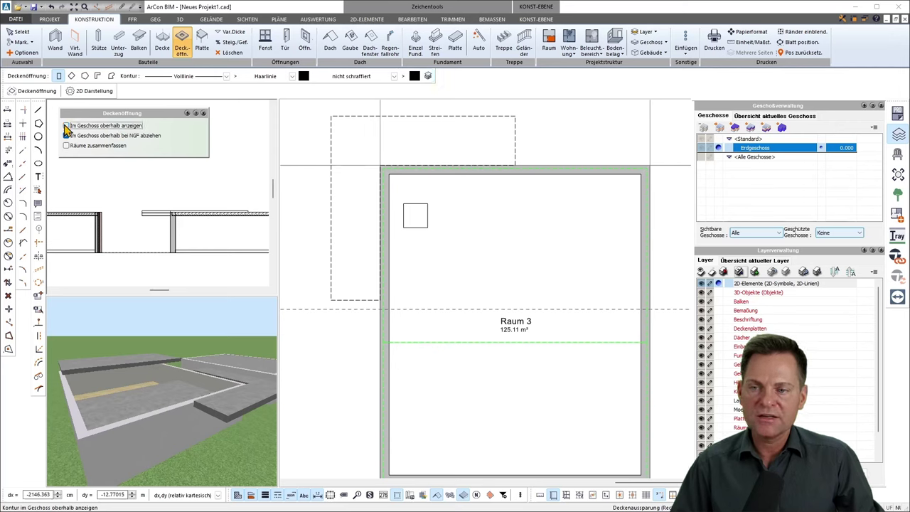
pyautogui.click(66, 125)
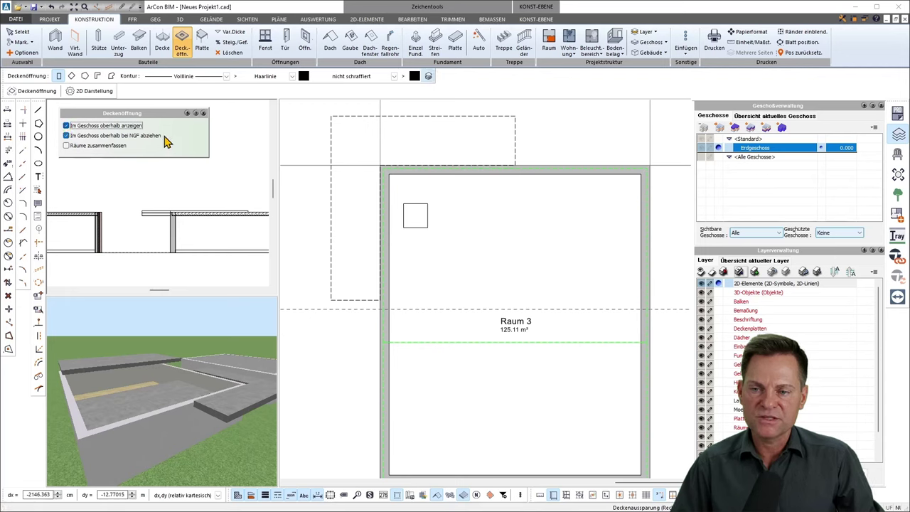
pyautogui.click(203, 113)
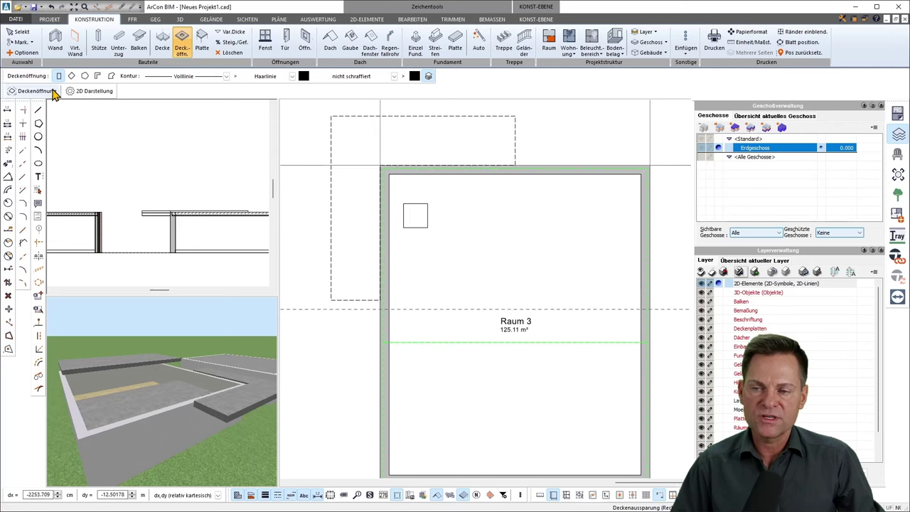
# Fix the square opening near the wall corner and confirm its rotation to finish placement.
pyautogui.click(84, 93)
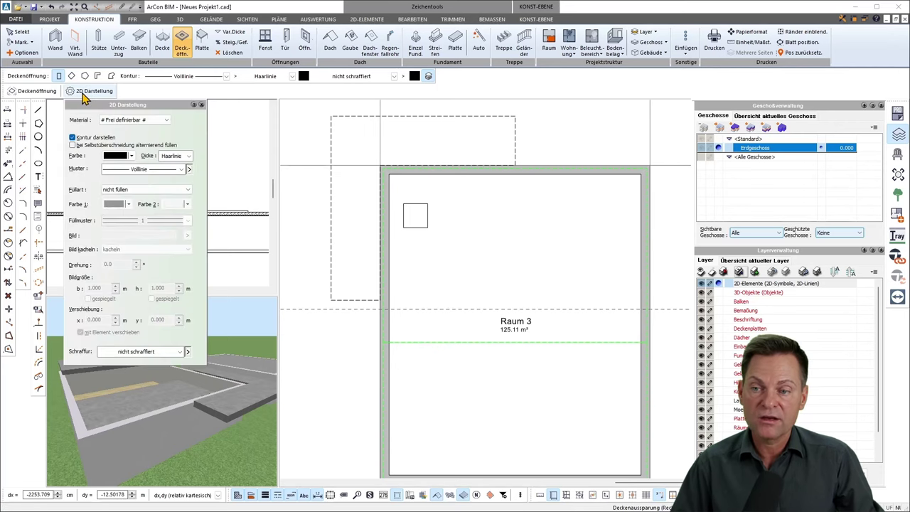
pyautogui.click(202, 105)
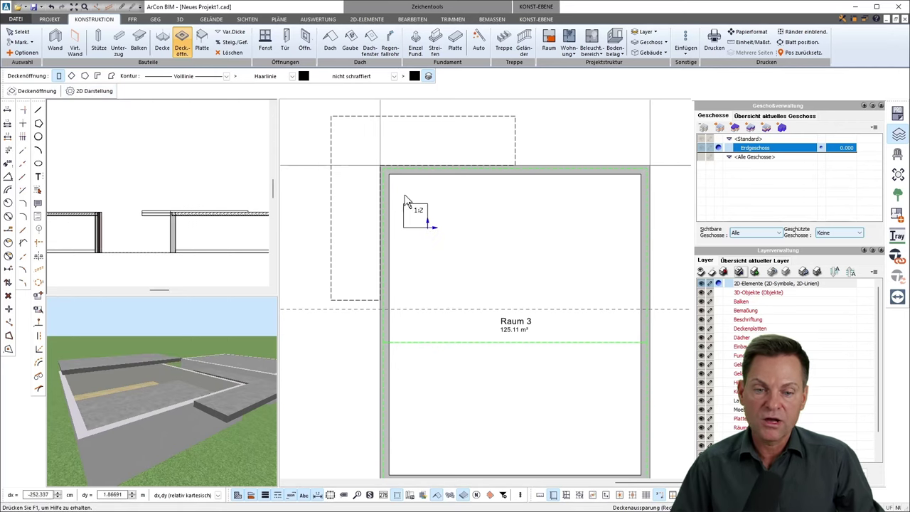
pyautogui.click(399, 201)
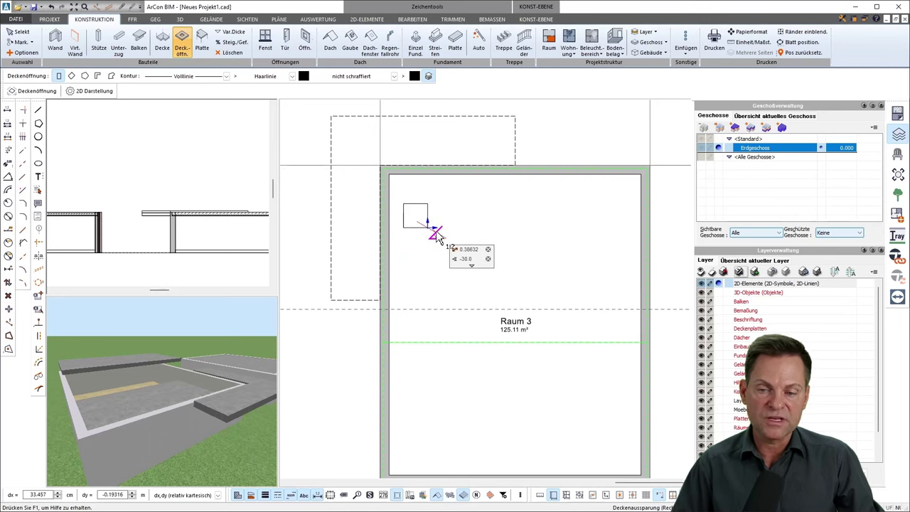
pyautogui.click(438, 238)
pyautogui.click(114, 381)
# Zoom and orbit the 3D view onto the hole, then select the surrounding slab.
pyautogui.scroll(3, 108, 369)
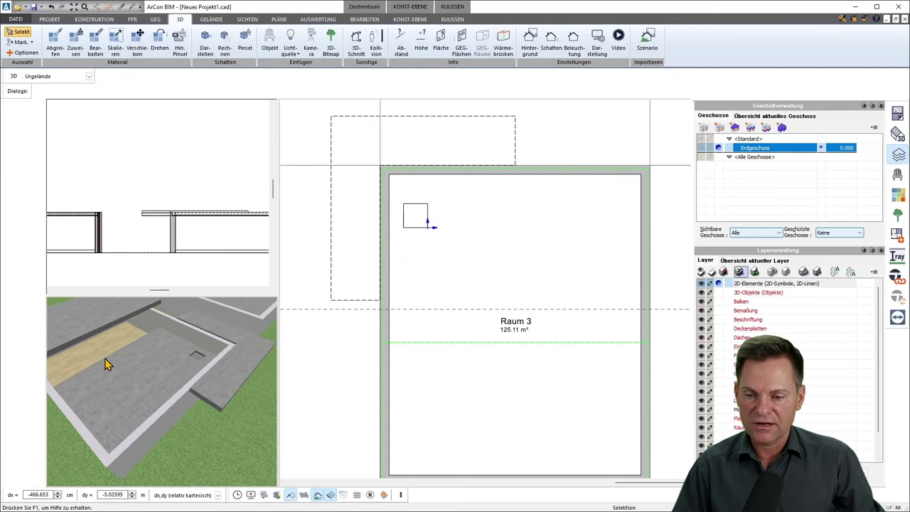
pyautogui.scroll(2, 135, 359)
pyautogui.scroll(3, 164, 348)
pyautogui.scroll(3, 168, 341)
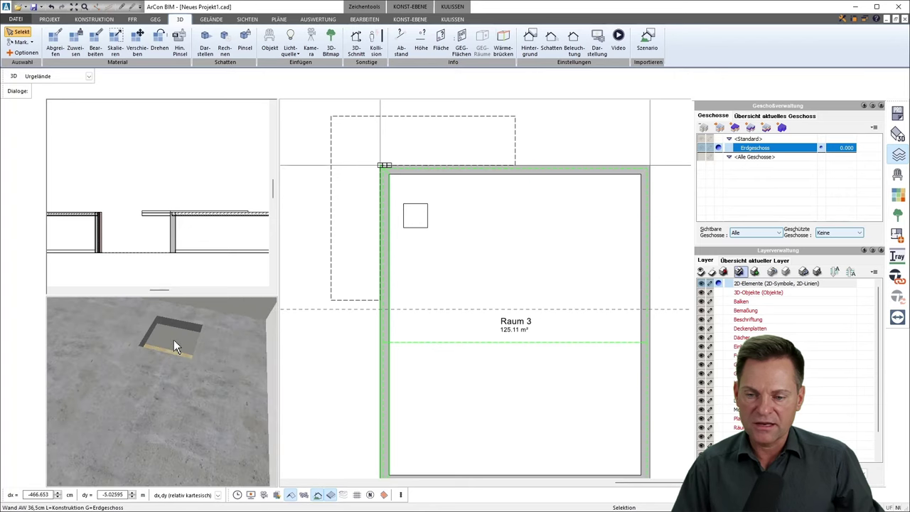
pyautogui.moveTo(175, 341); pyautogui.dragTo(112, 338)
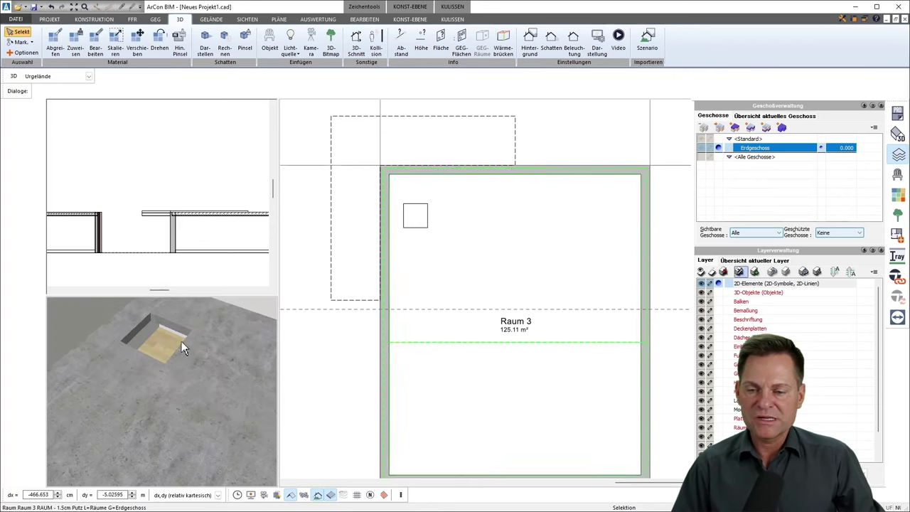
pyautogui.click(126, 362)
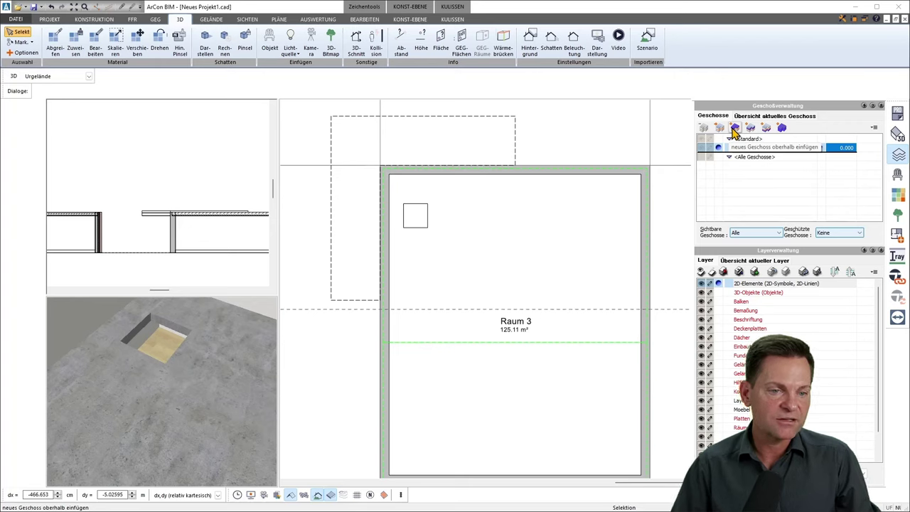
# Insert Geschoss 3 above Erdgeschoss, copying all walls plus slabs, ceiling plates and recesses.
pyautogui.click(733, 126)
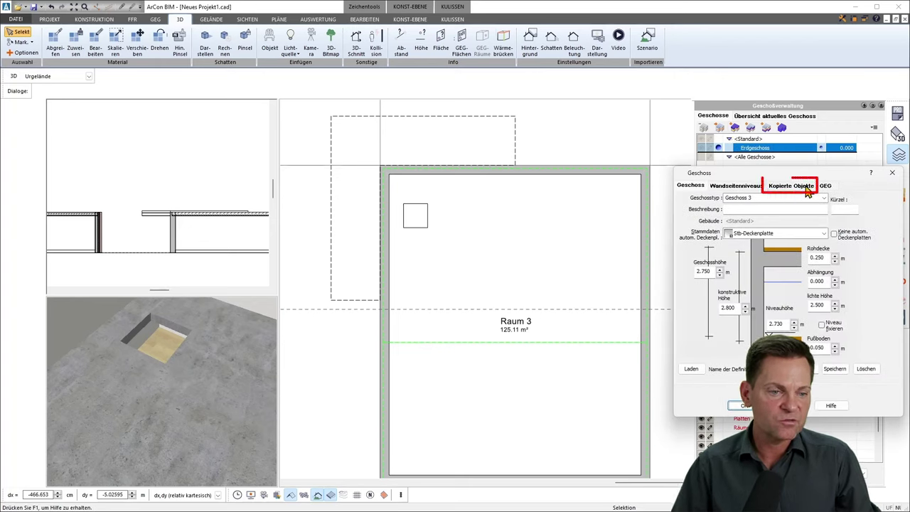
pyautogui.click(787, 188)
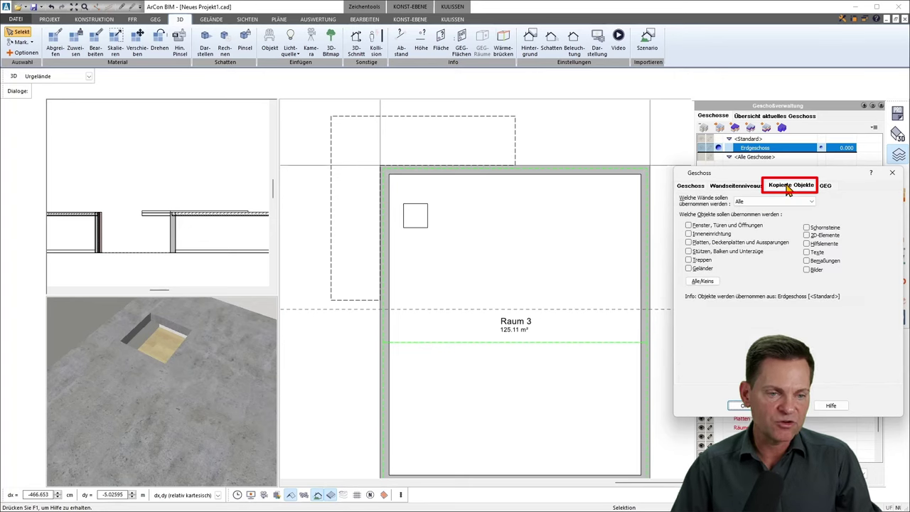
pyautogui.click(748, 202)
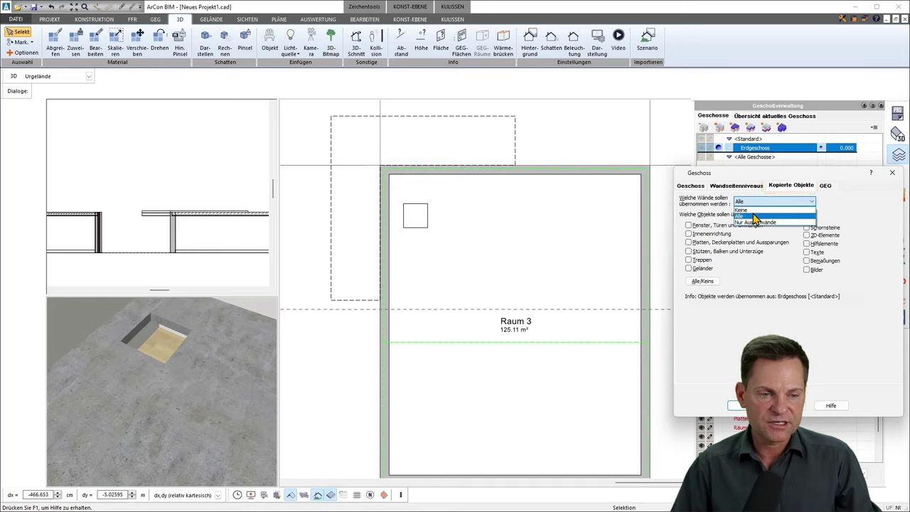
pyautogui.click(754, 215)
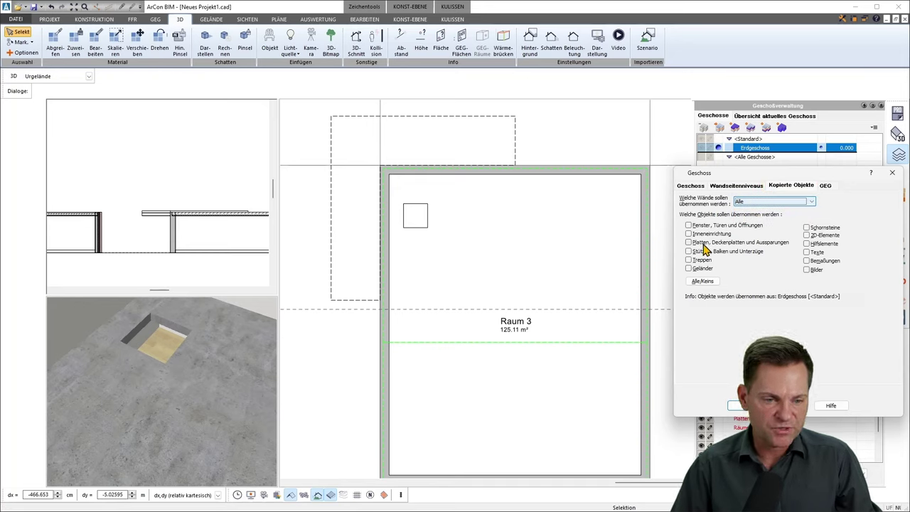
pyautogui.click(689, 243)
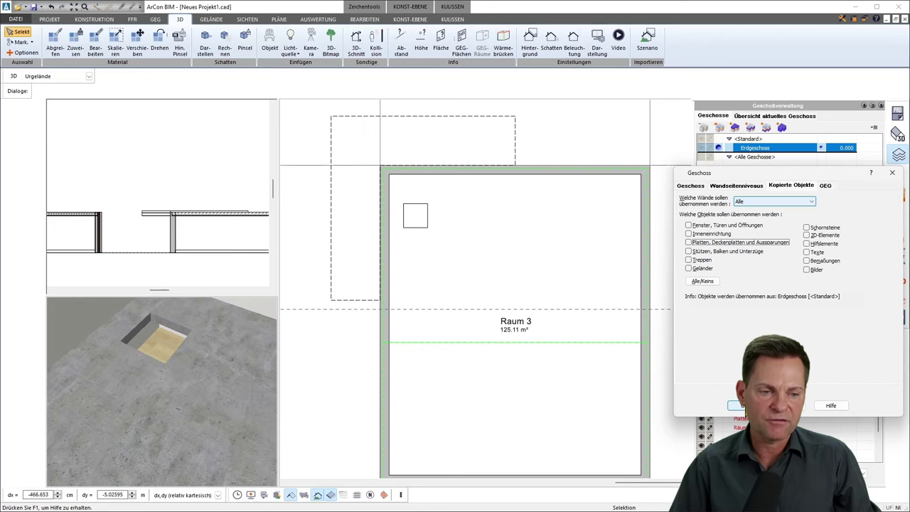
pyautogui.click(738, 405)
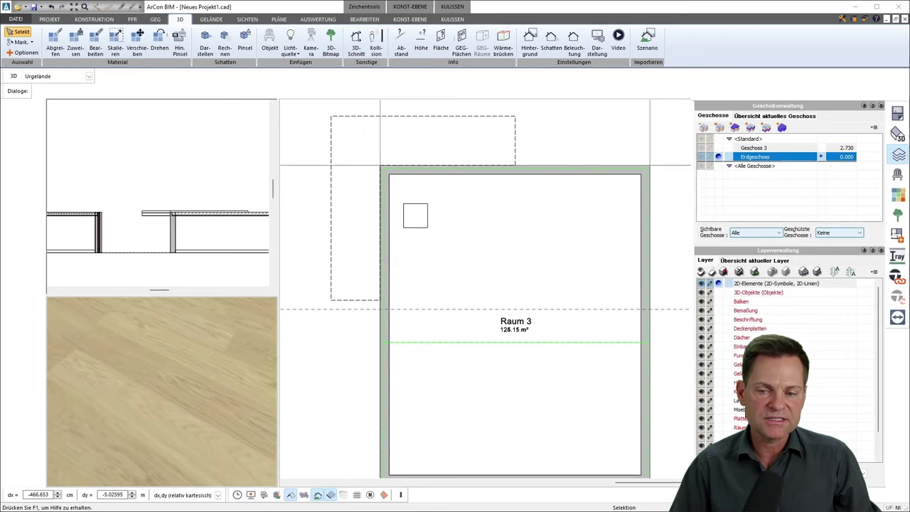
# Recalculate the section view with Berechnen and shift the drawing to inspect it.
pyautogui.click(210, 241)
pyautogui.click(149, 44)
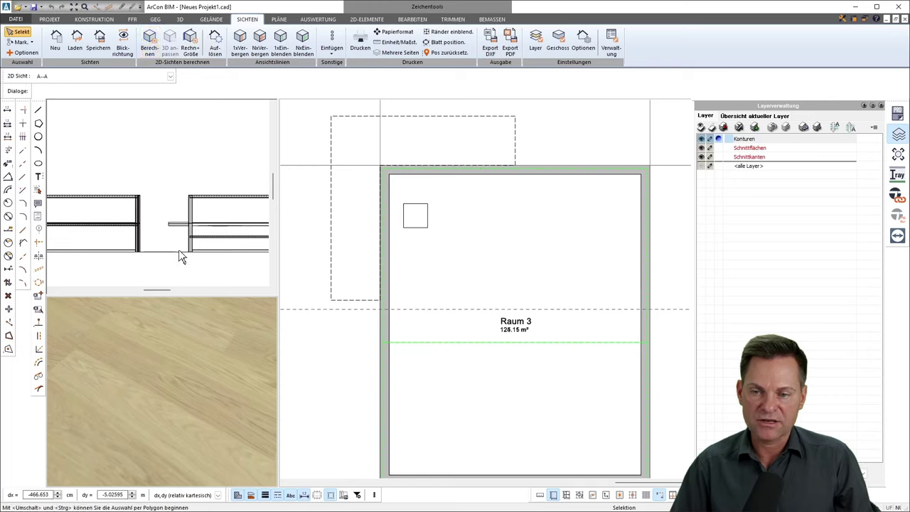
pyautogui.moveTo(180, 256)
pyautogui.mouseDown(button='middle')
pyautogui.moveTo(254, 251)
pyautogui.moveTo(109, 238)
pyautogui.mouseUp(button='middle')
# Orbit the 3D view and zoom the section to check both stacked storeys.
pyautogui.moveTo(193, 372)
pyautogui.mouseDown()
pyautogui.moveTo(209, 381)
pyautogui.moveTo(159, 417)
pyautogui.moveTo(211, 390)
pyautogui.moveTo(167, 405)
pyautogui.mouseUp()
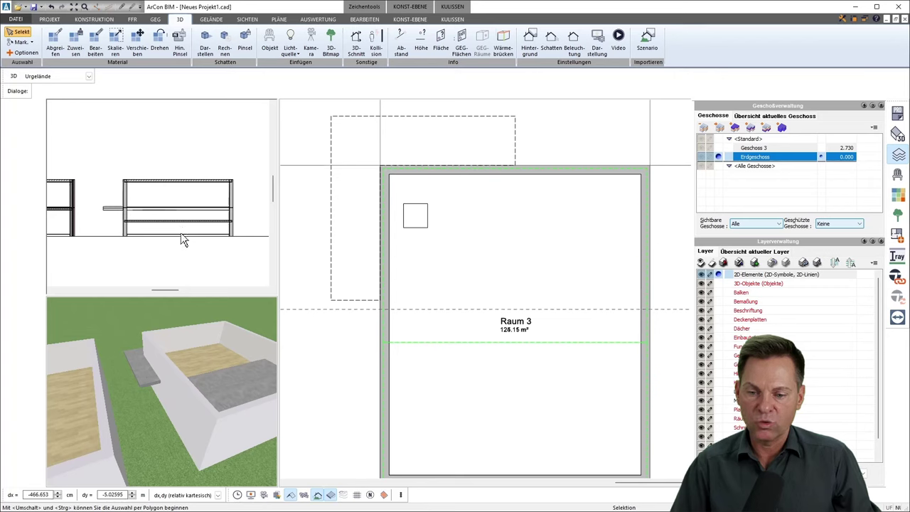
pyautogui.click(216, 391)
pyautogui.moveTo(217, 391)
pyautogui.mouseDown()
pyautogui.moveTo(208, 373)
pyautogui.moveTo(177, 364)
pyautogui.mouseUp()
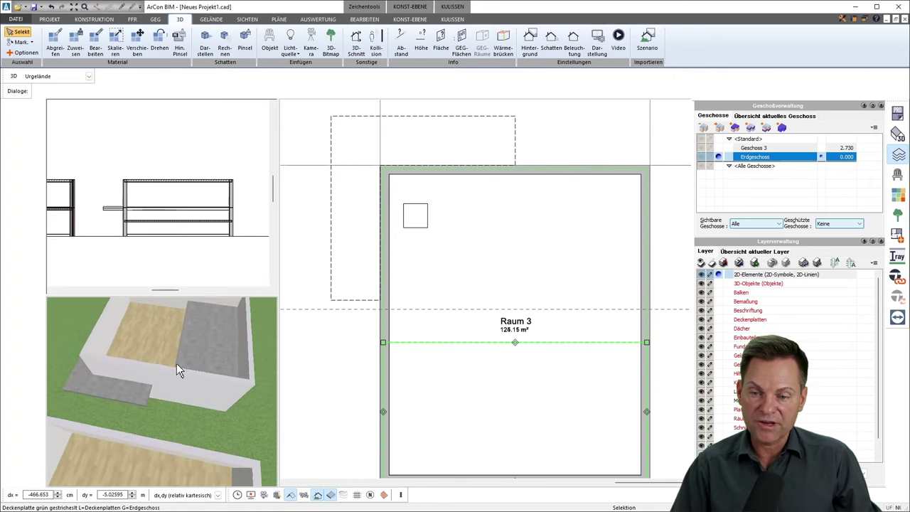
pyautogui.moveTo(202, 331)
pyautogui.mouseDown()
pyautogui.moveTo(115, 360)
pyautogui.moveTo(145, 344)
pyautogui.mouseUp()
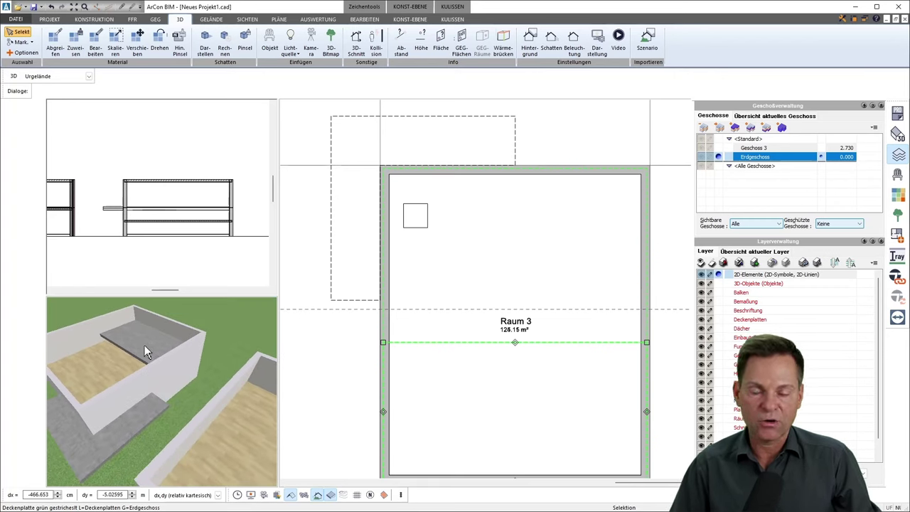
pyautogui.click(213, 211)
pyautogui.scroll(2, 227, 215)
pyautogui.scroll(2, 228, 218)
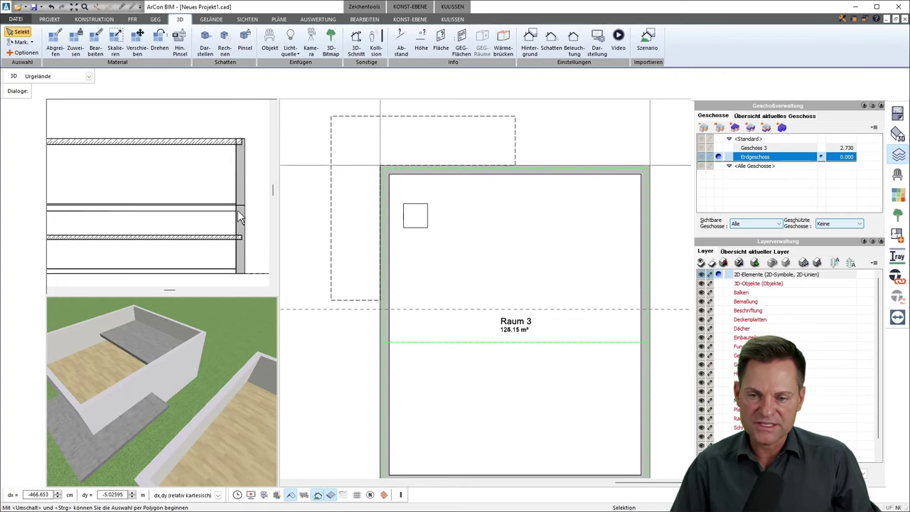
pyautogui.click(123, 224)
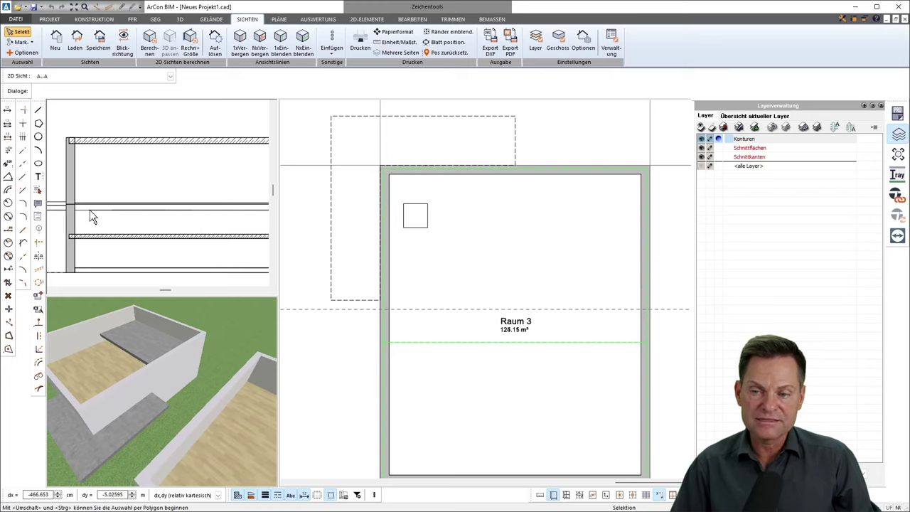
pyautogui.scroll(-2, 89, 217)
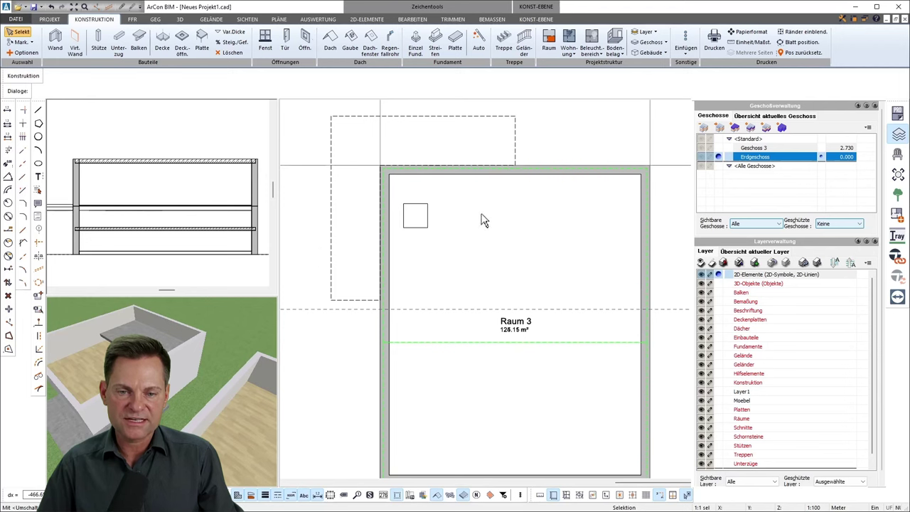
# Orbit the 3D view to a diagonal view of both rooms and make Geschoss 3 current.
pyautogui.click(180, 19)
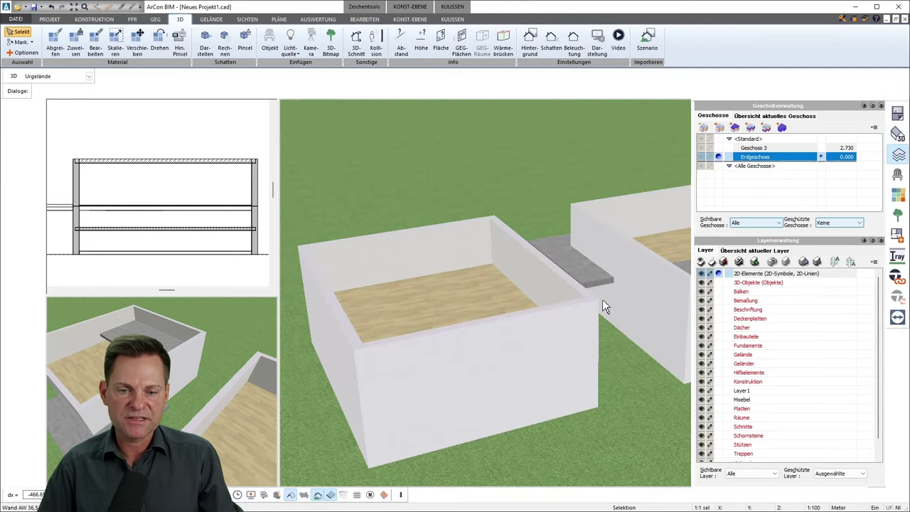
pyautogui.moveTo(602, 300)
pyautogui.mouseDown()
pyautogui.moveTo(593, 283)
pyautogui.moveTo(569, 278)
pyautogui.mouseUp()
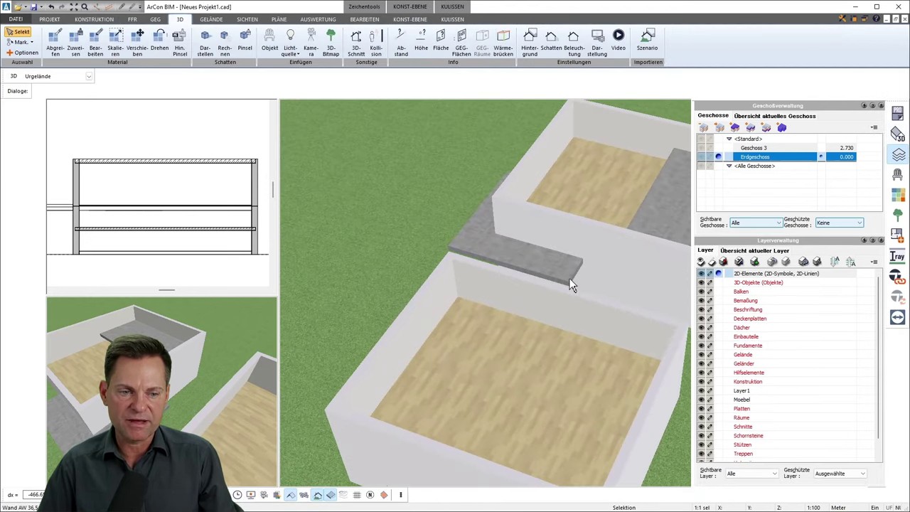
pyautogui.click(896, 159)
pyautogui.moveTo(779, 204)
pyautogui.mouseDown()
pyautogui.moveTo(683, 184)
pyautogui.moveTo(645, 200)
pyautogui.moveTo(590, 203)
pyautogui.mouseUp()
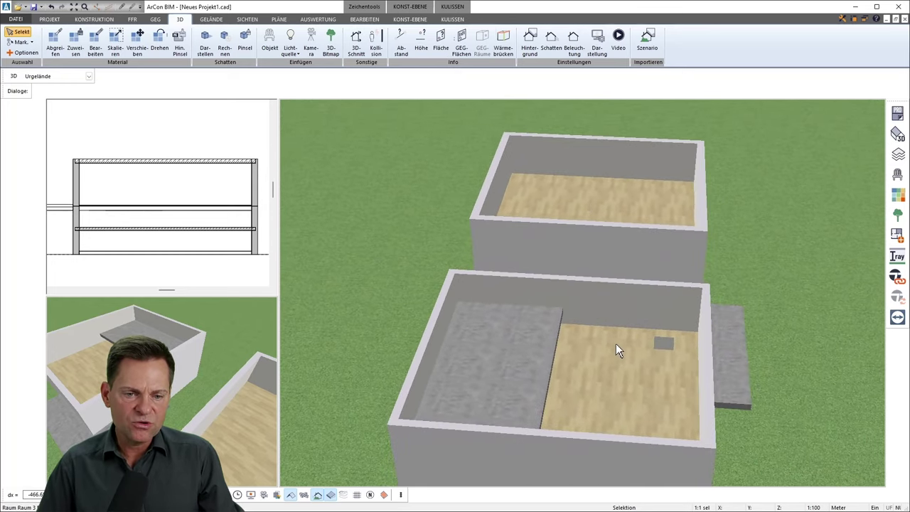
pyautogui.moveTo(616, 343)
pyautogui.mouseDown()
pyautogui.moveTo(585, 311)
pyautogui.moveTo(597, 316)
pyautogui.mouseUp()
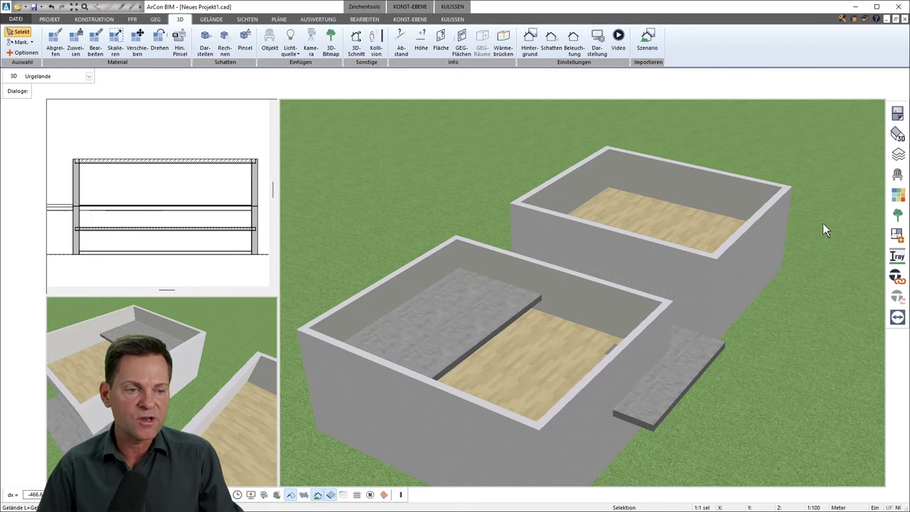
pyautogui.click(897, 154)
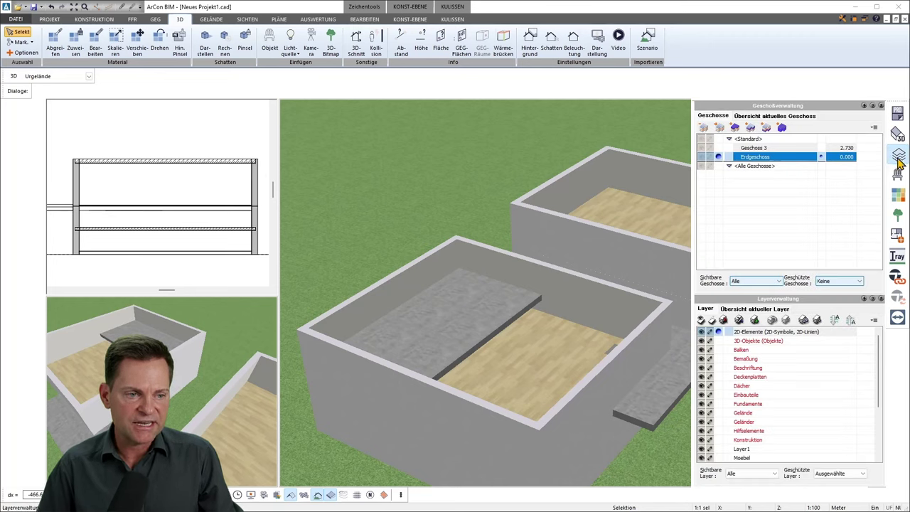
pyautogui.click(739, 148)
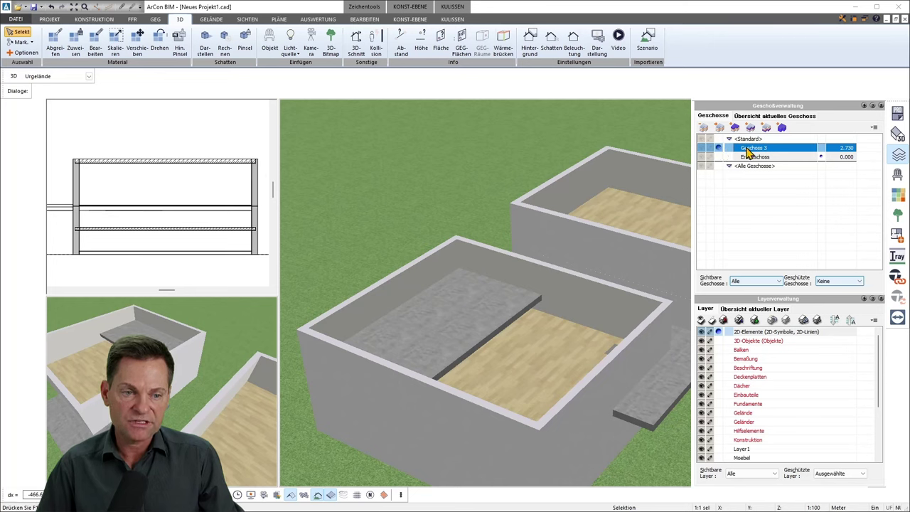
# Change Geschoss 3's storey type to Obergeschoss.
pyautogui.doubleClick(754, 147)
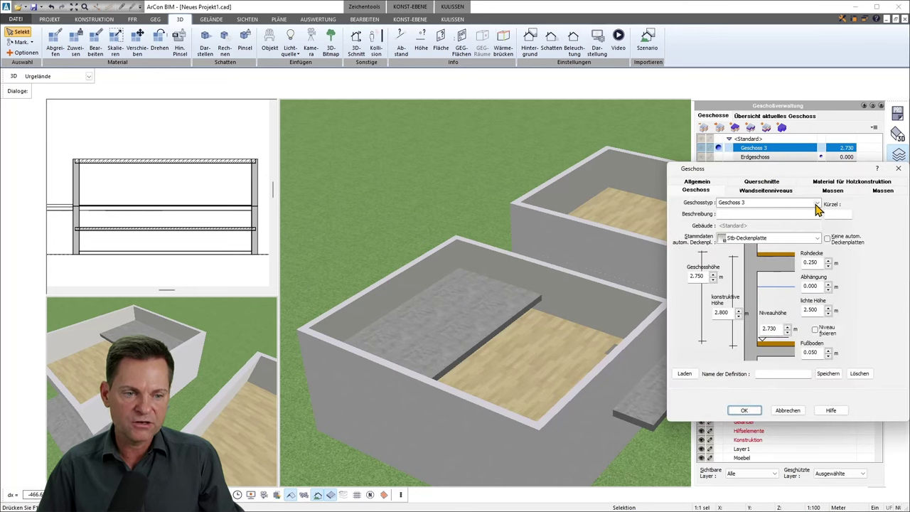
pyautogui.click(789, 203)
pyautogui.click(750, 229)
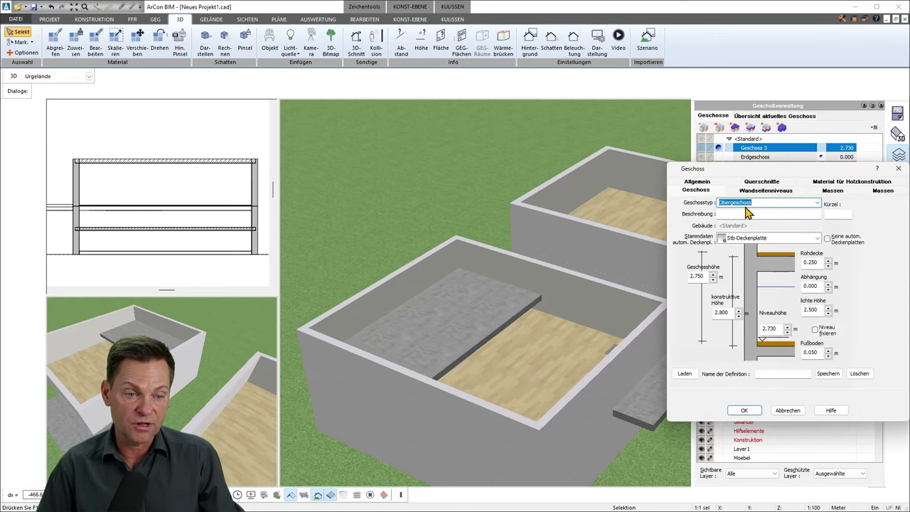
pyautogui.click(739, 411)
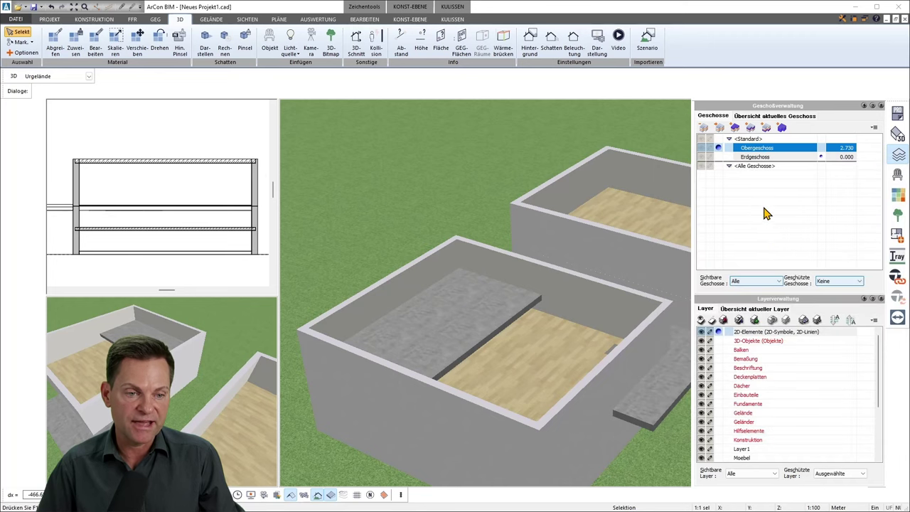
# Tick 'Keine autom. Deckenplatten' for the Obergeschoss and apply the settings.
pyautogui.doubleClick(757, 148)
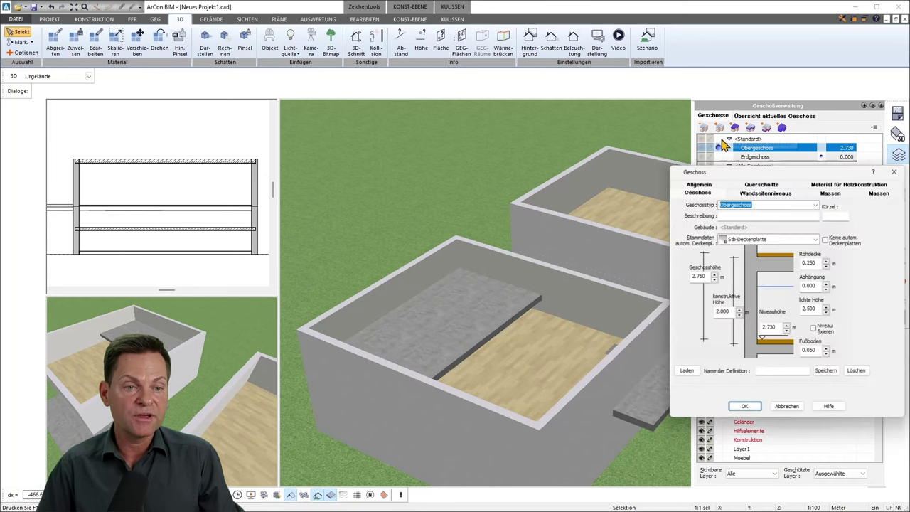
pyautogui.moveTo(780, 172); pyautogui.dragTo(752, 196)
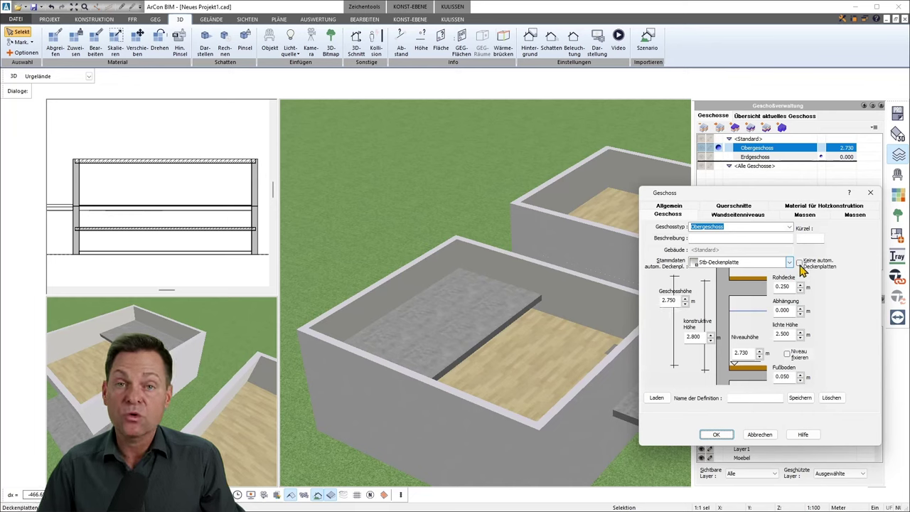
pyautogui.click(701, 267)
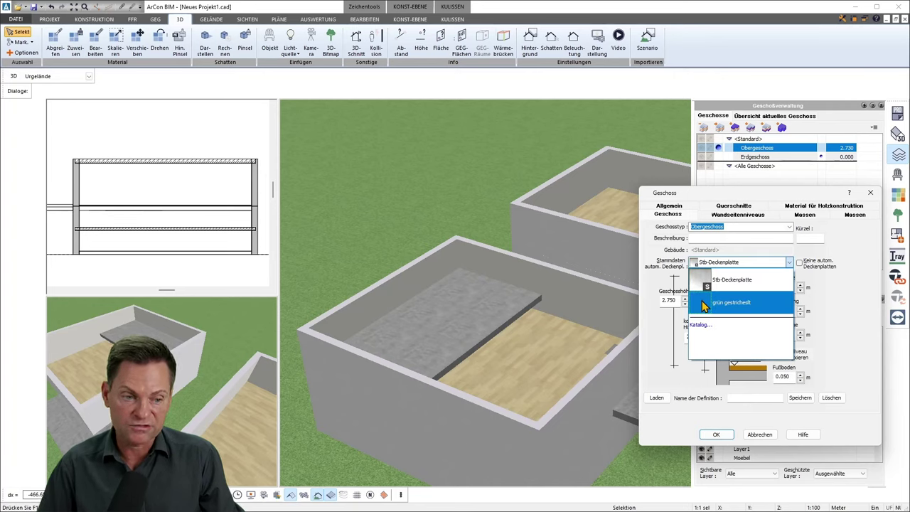
pyautogui.click(822, 280)
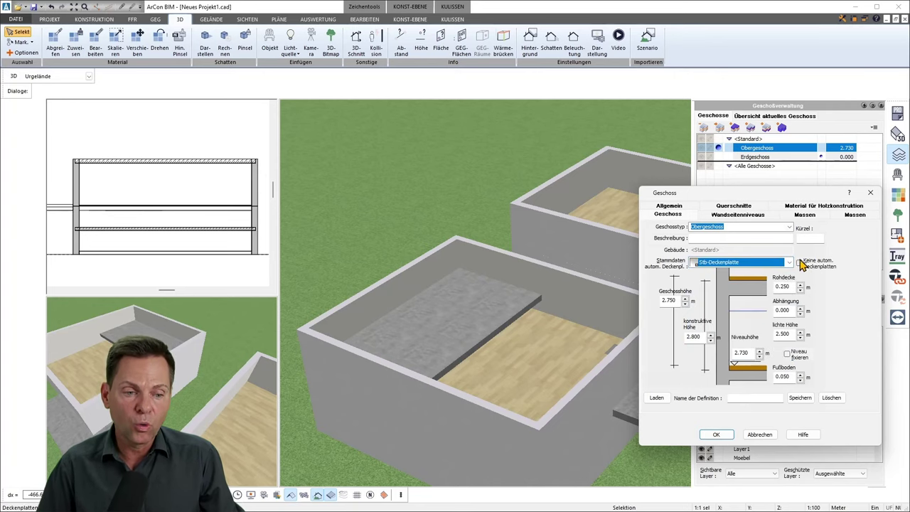
pyautogui.click(799, 263)
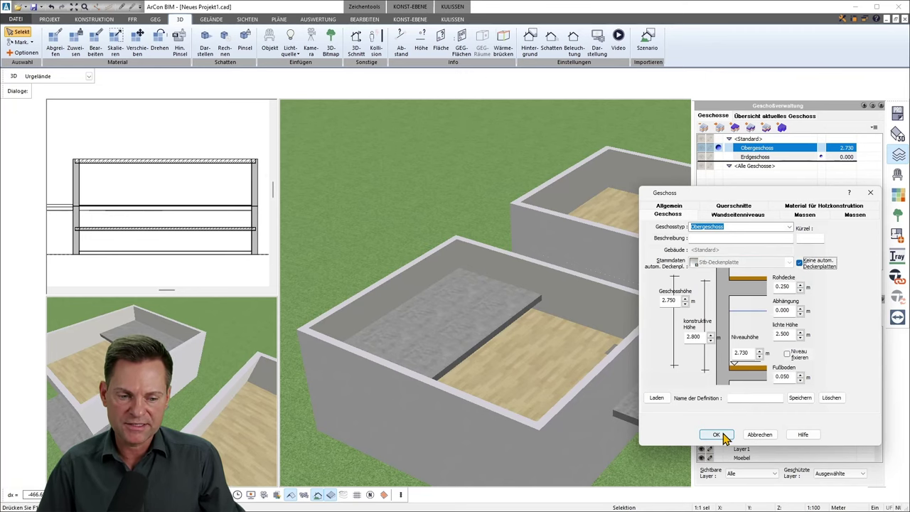
pyautogui.click(722, 433)
pyautogui.moveTo(563, 365); pyautogui.dragTo(563, 362)
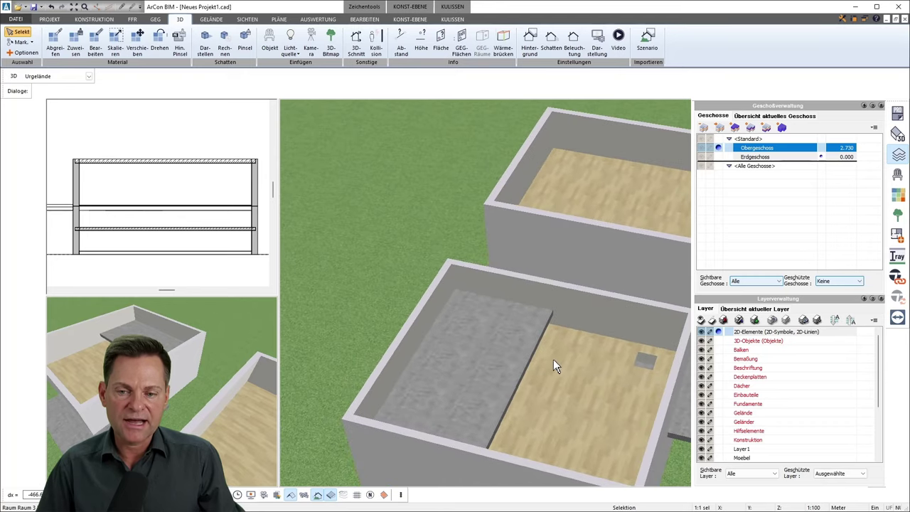
# Recalculate the 2D section to reflect the Obergeschoss storey change.
pyautogui.click(193, 201)
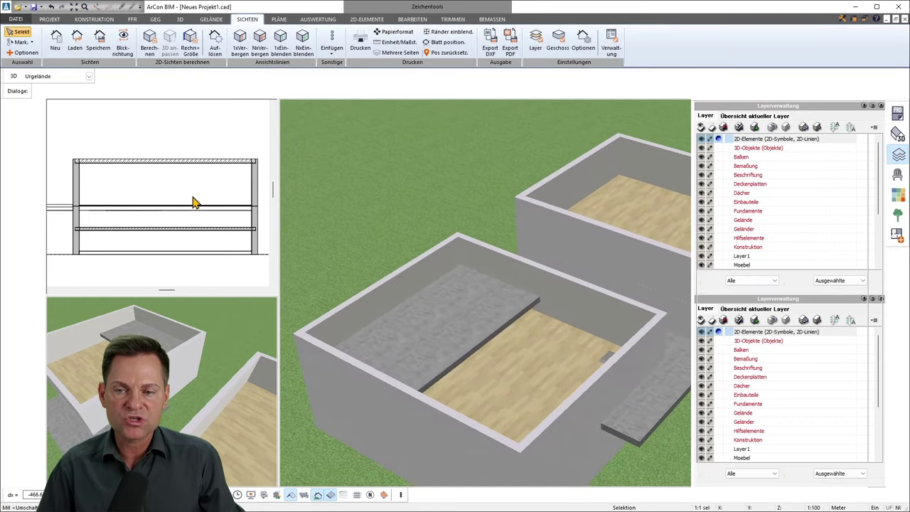
pyautogui.click(149, 46)
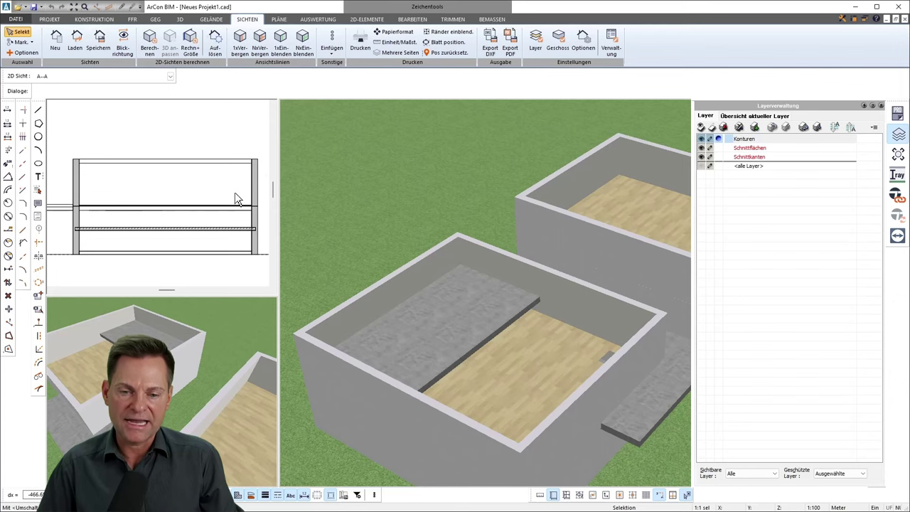
pyautogui.click(596, 370)
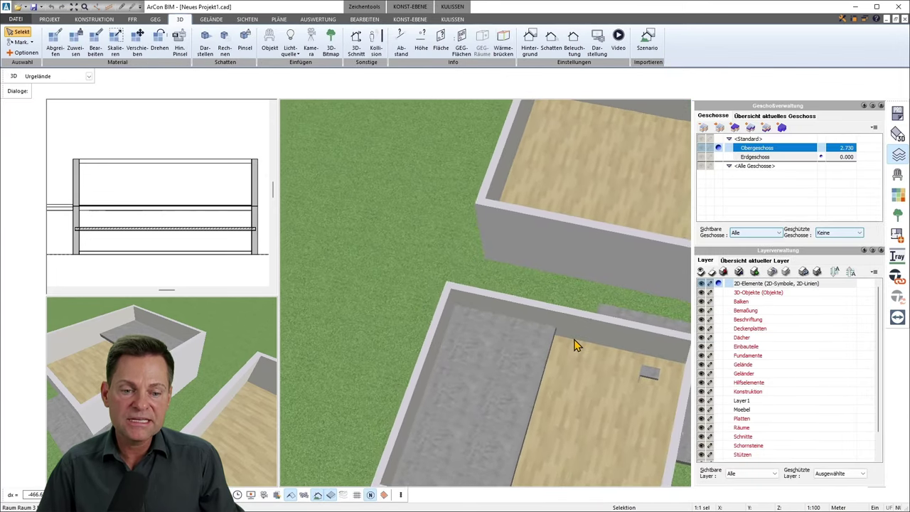
# Zoom and orbit the 3D view around both rooms, then select the terrain.
pyautogui.scroll(2, 558, 373)
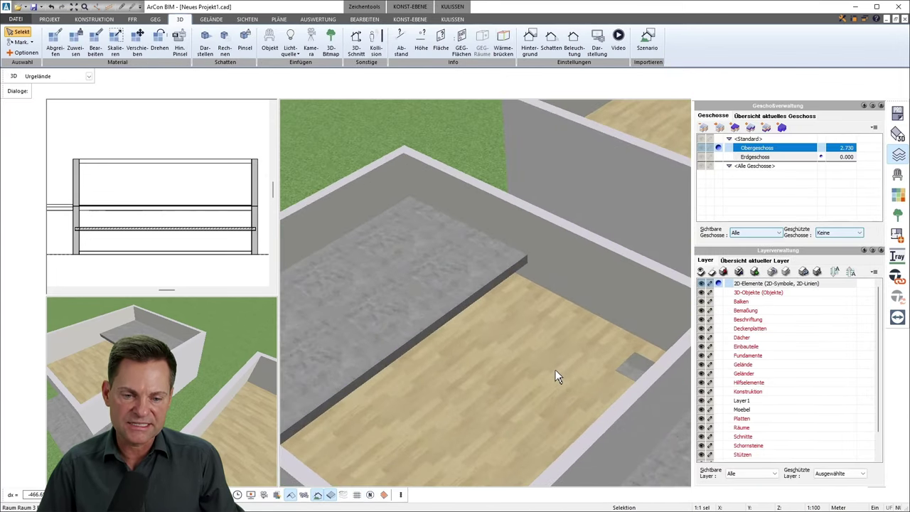
pyautogui.scroll(1, 547, 351)
pyautogui.scroll(1, 545, 333)
pyautogui.scroll(-1, 542, 329)
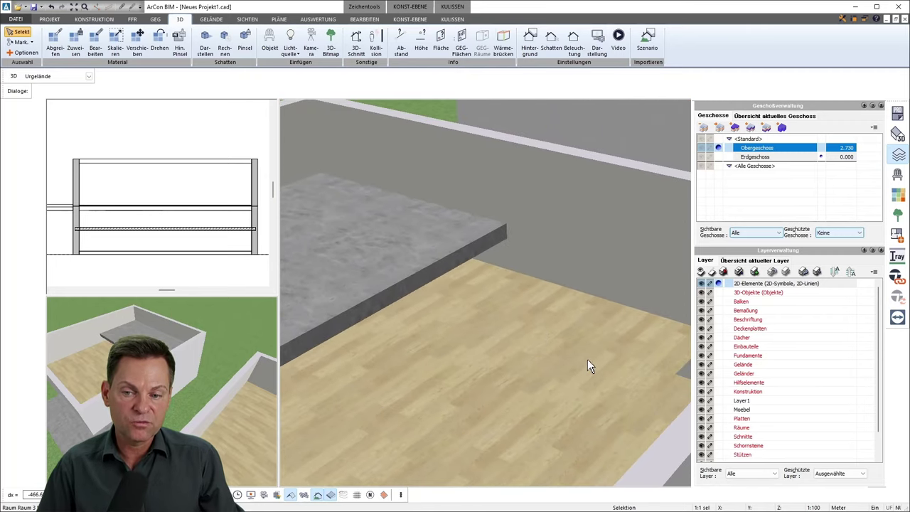
pyautogui.scroll(-2, 522, 374)
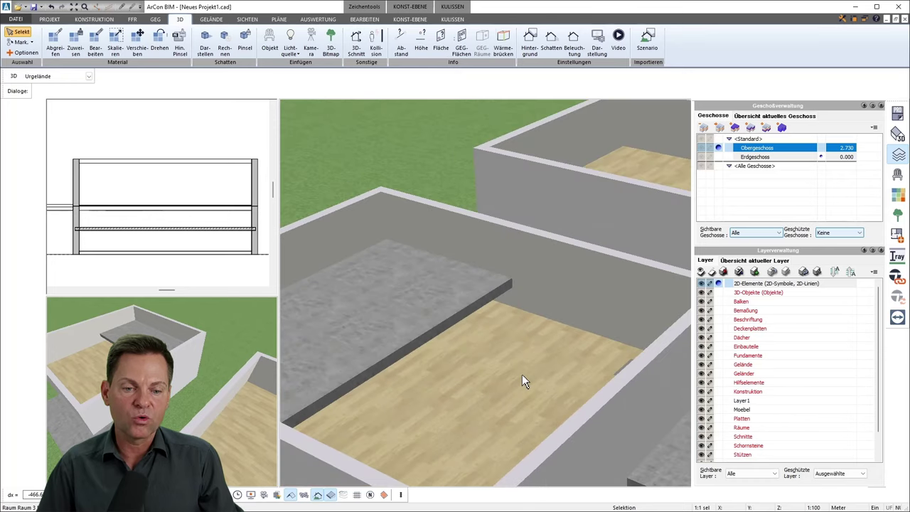
pyautogui.scroll(-1, 521, 376)
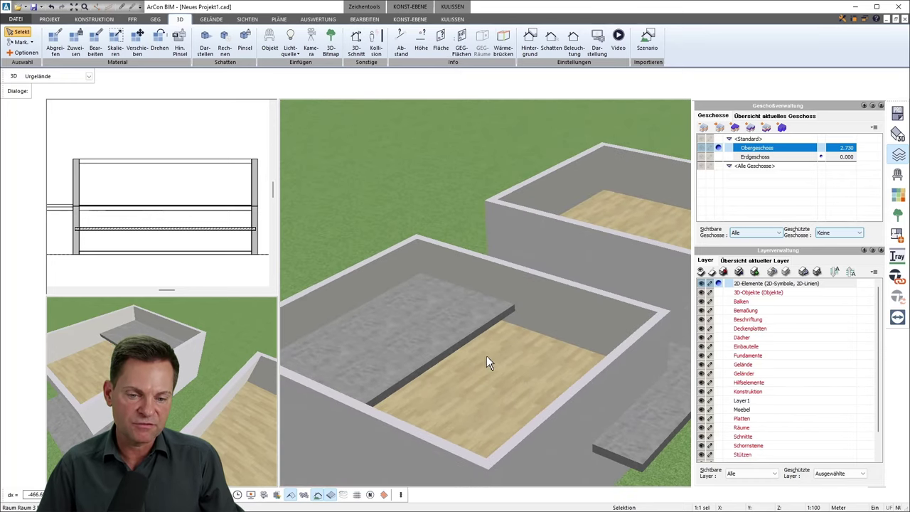
pyautogui.moveTo(486, 355)
pyautogui.mouseDown()
pyautogui.moveTo(475, 325)
pyautogui.moveTo(498, 366)
pyautogui.mouseUp()
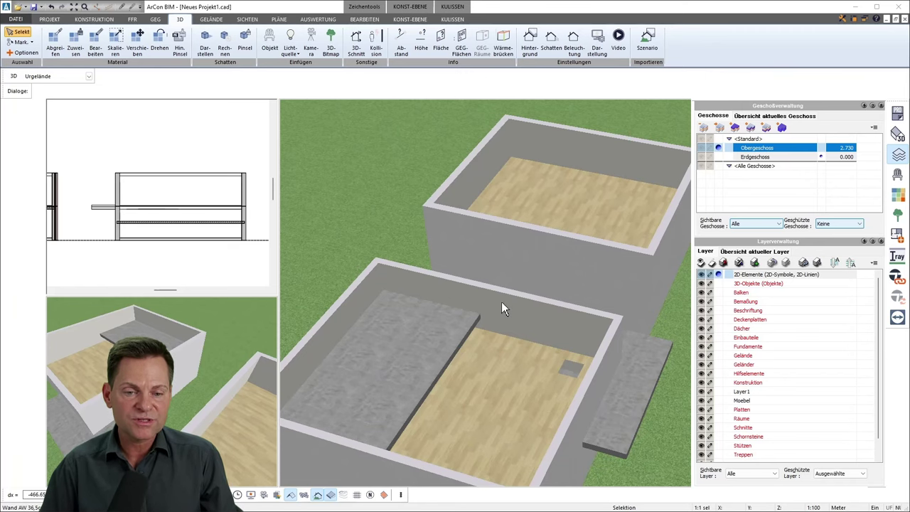
pyautogui.moveTo(502, 301); pyautogui.dragTo(501, 319, button='middle')
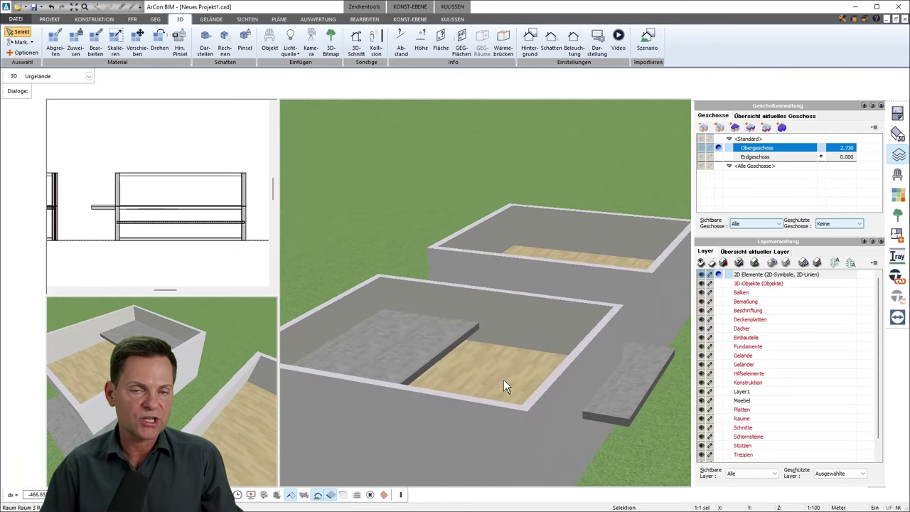
pyautogui.moveTo(511, 383)
pyautogui.mouseDown(button='middle')
pyautogui.moveTo(524, 331)
pyautogui.moveTo(501, 337)
pyautogui.mouseUp(button='middle')
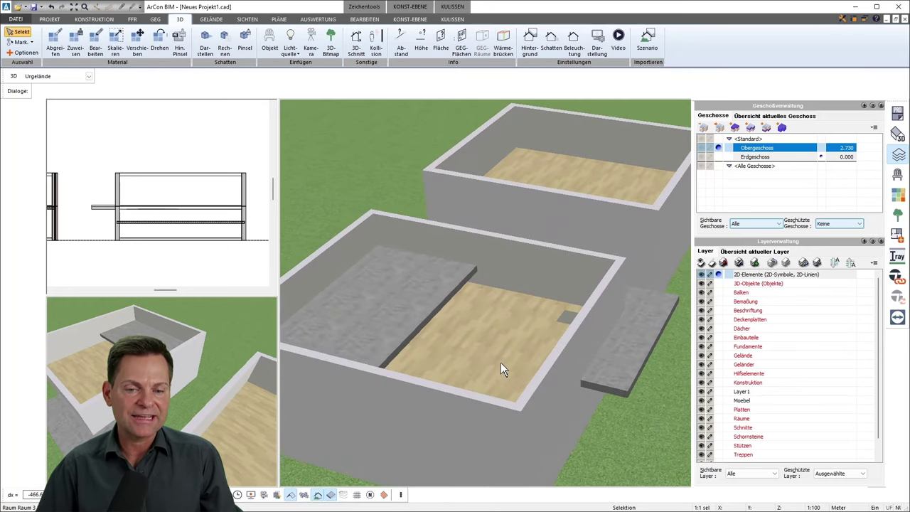
pyautogui.moveTo(485, 412); pyautogui.dragTo(515, 337, button='middle')
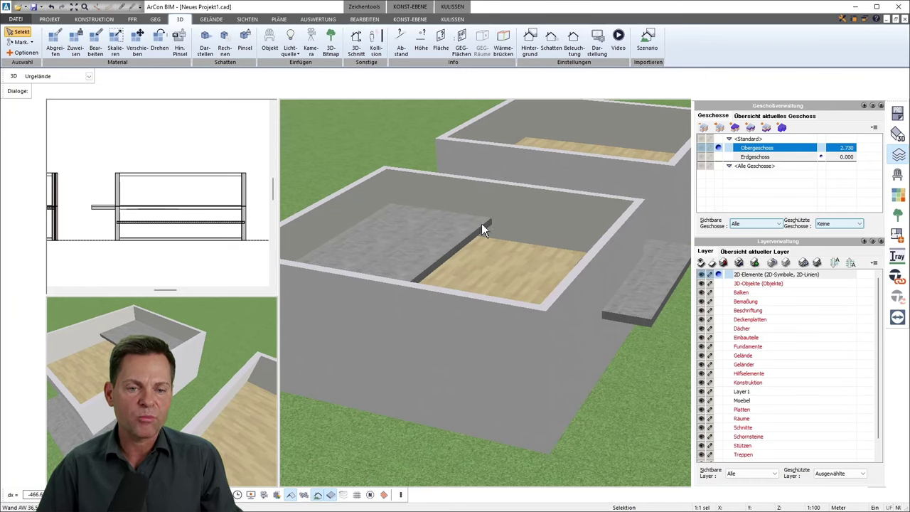
pyautogui.click(396, 136)
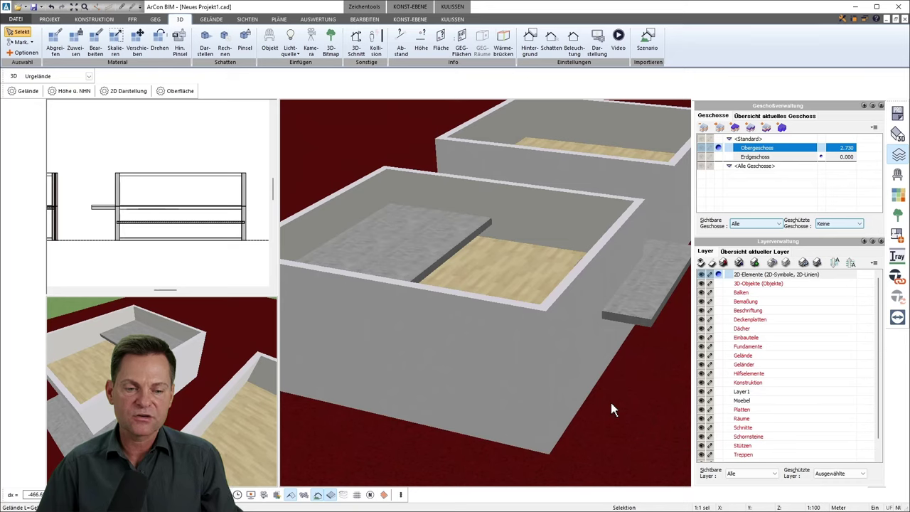
# Make the apartment walls transparent in the 3D display options and deselect the terrain.
pyautogui.click(402, 497)
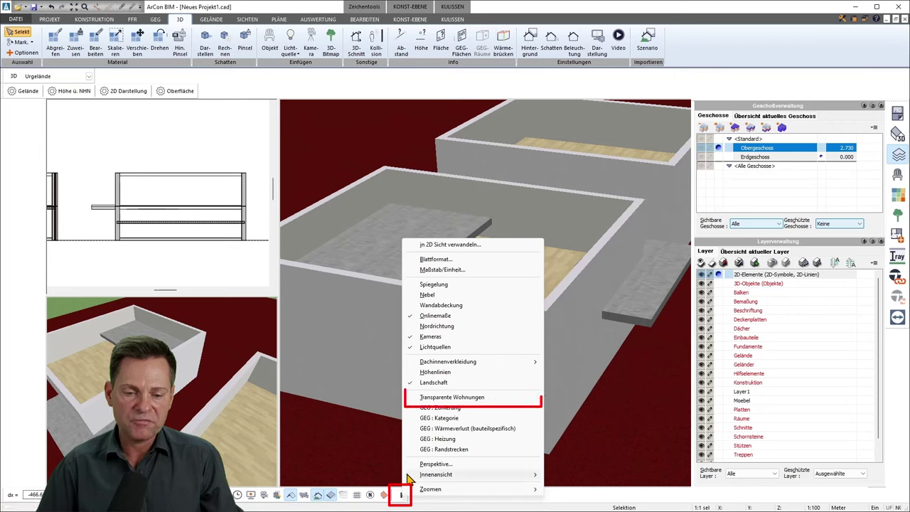
pyautogui.click(437, 399)
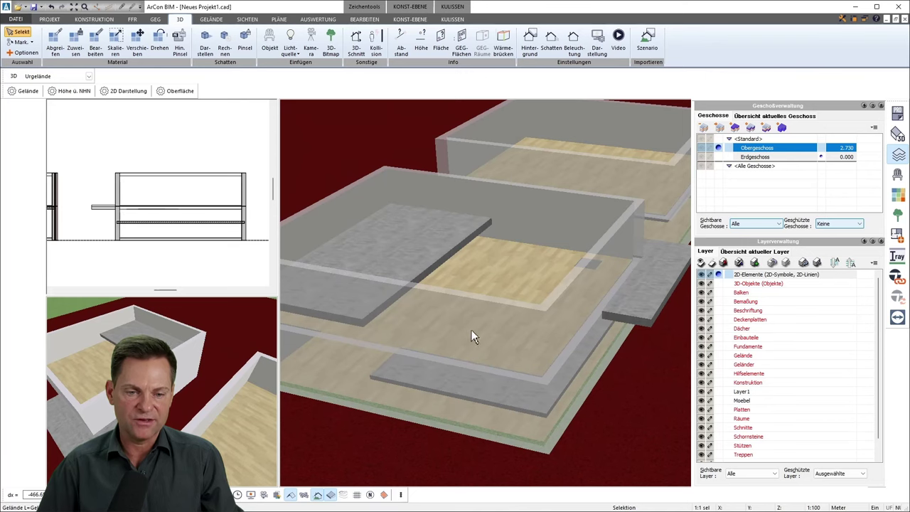
pyautogui.moveTo(455, 395); pyautogui.dragTo(476, 318, button='middle')
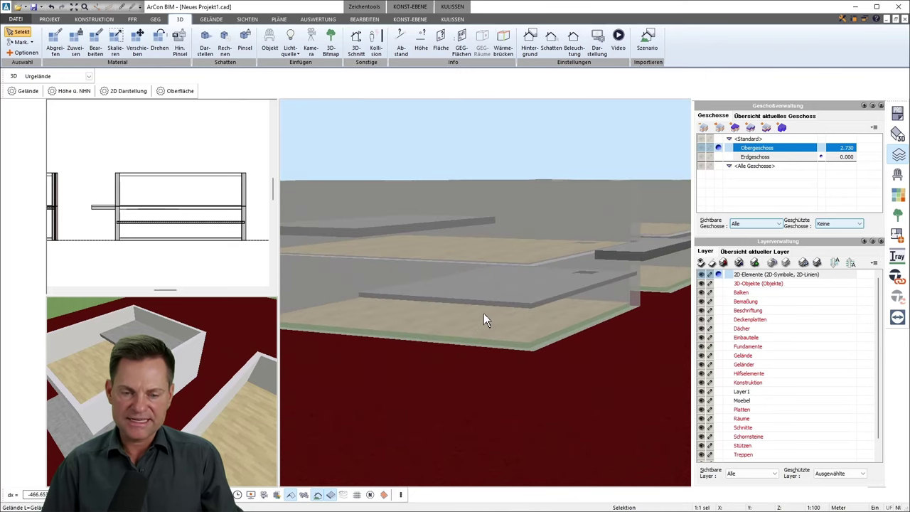
pyautogui.press('Escape')
# Tilt the 3D view to look steeply down onto both storeys' slabs.
pyautogui.moveTo(561, 338)
pyautogui.mouseDown(button='middle')
pyautogui.moveTo(526, 327)
pyautogui.moveTo(530, 340)
pyautogui.moveTo(573, 344)
pyautogui.moveTo(642, 321)
pyautogui.moveTo(643, 336)
pyautogui.moveTo(636, 347)
pyautogui.moveTo(587, 313)
pyautogui.moveTo(569, 338)
pyautogui.moveTo(581, 333)
pyautogui.mouseUp(button='middle')
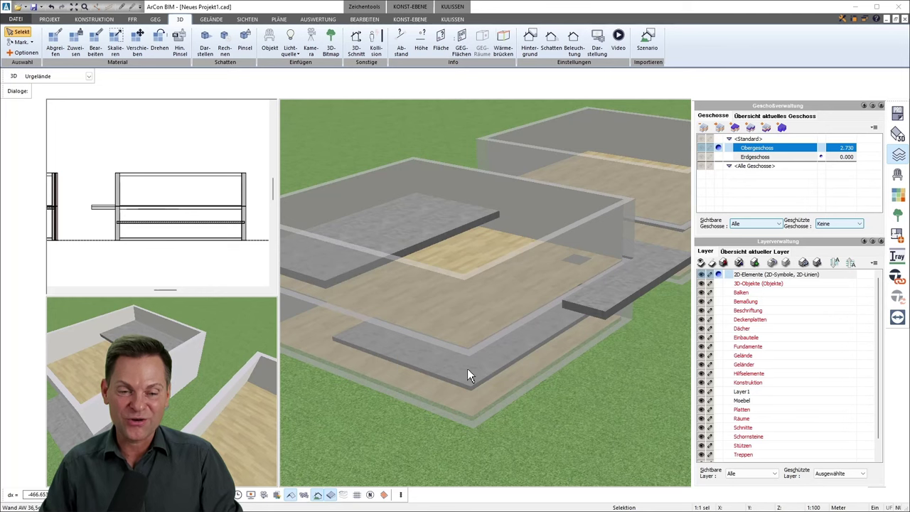
pyautogui.scroll(2, 467, 368)
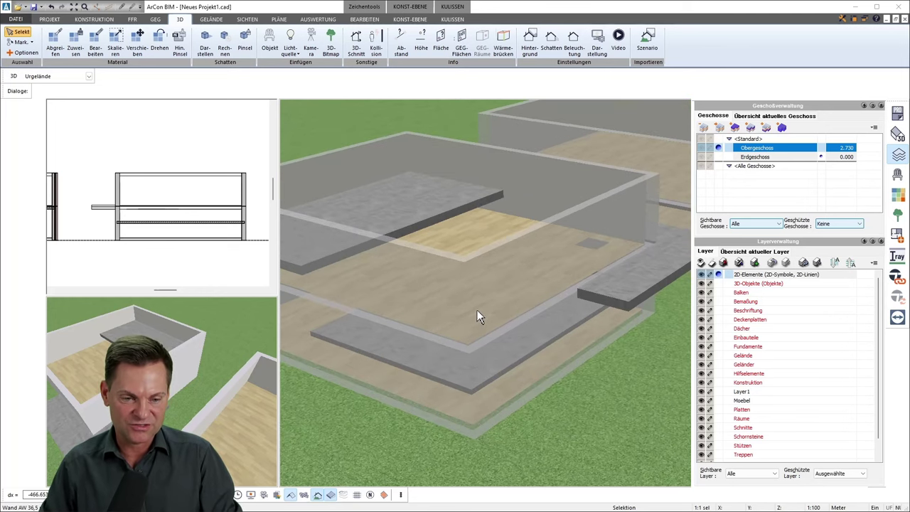
pyautogui.moveTo(484, 297); pyautogui.dragTo(484, 309, button='middle')
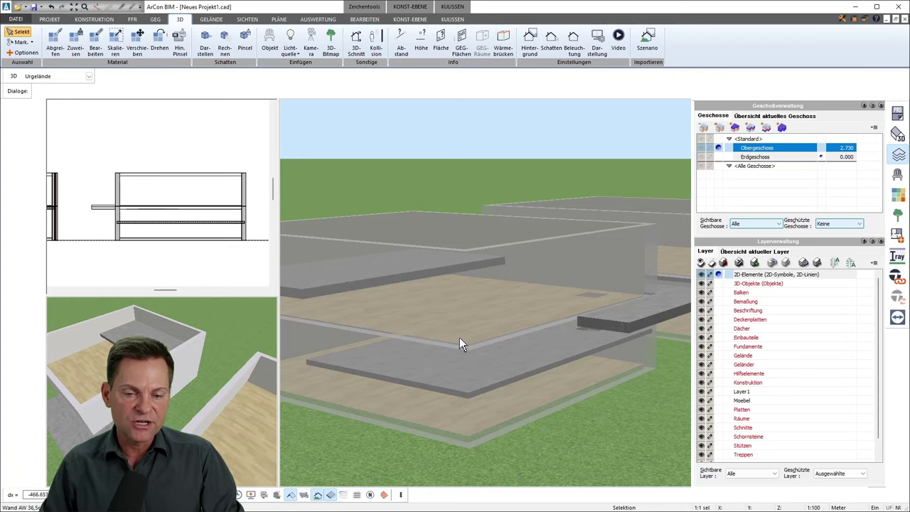
pyautogui.moveTo(459, 337); pyautogui.dragTo(463, 324)
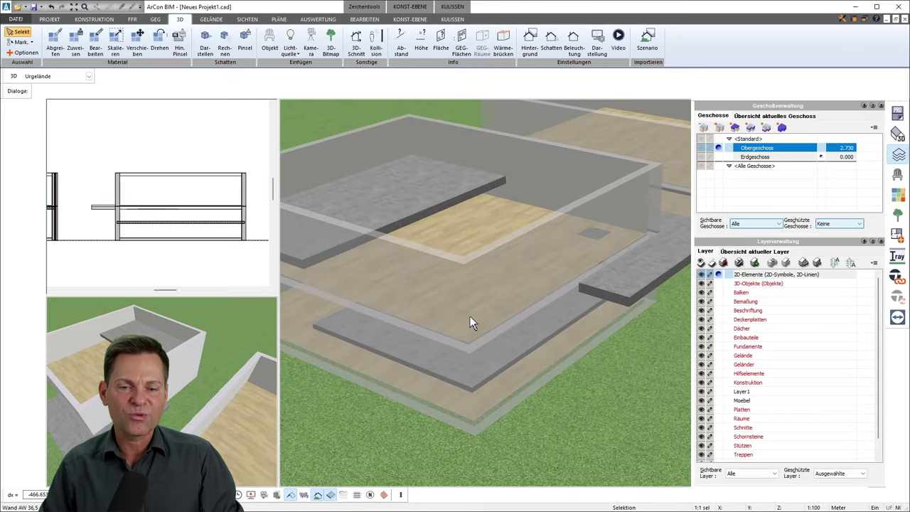
# Set the upper-storey Raum 3 floor to 'nach unten offen' in its Niveaus settings.
pyautogui.click(474, 229)
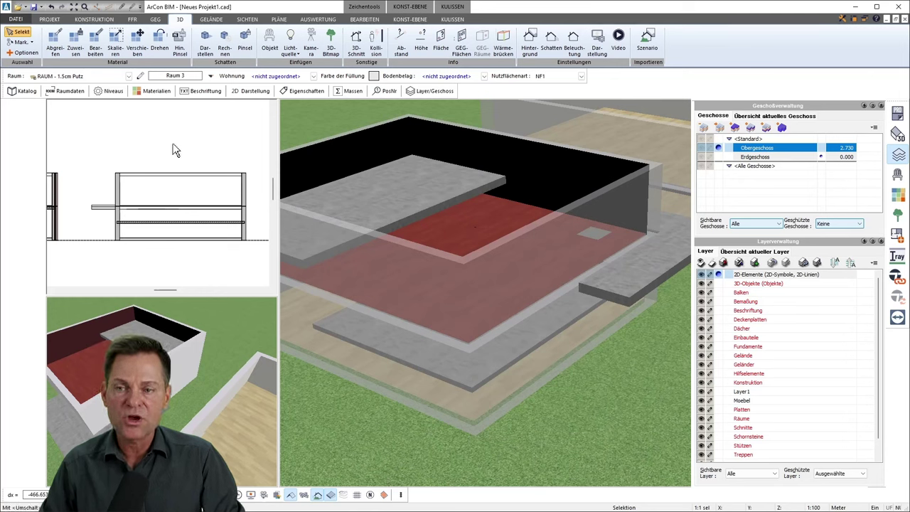
pyautogui.click(111, 93)
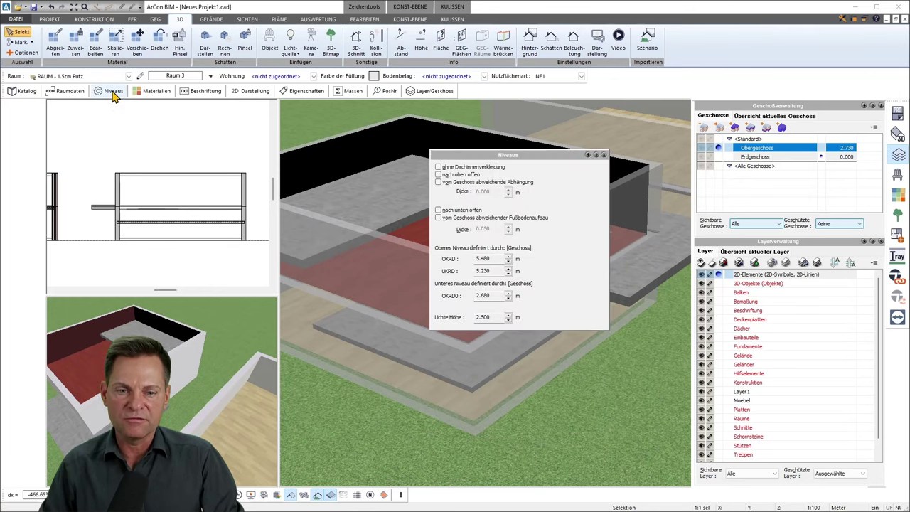
pyautogui.moveTo(479, 156); pyautogui.dragTo(121, 153)
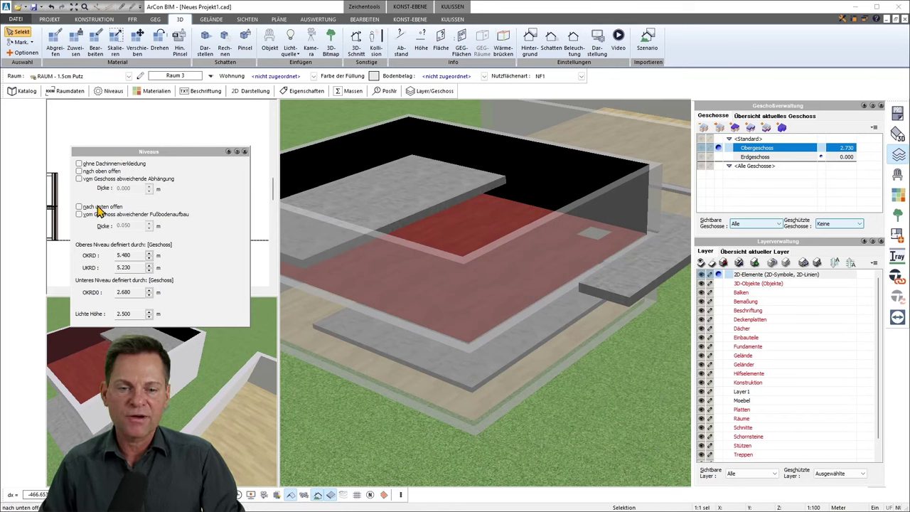
pyautogui.click(80, 206)
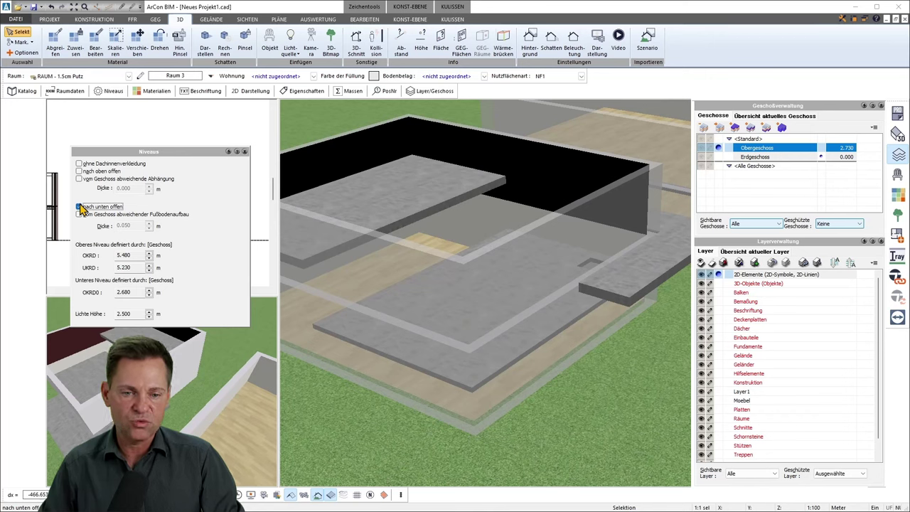
pyautogui.click(244, 152)
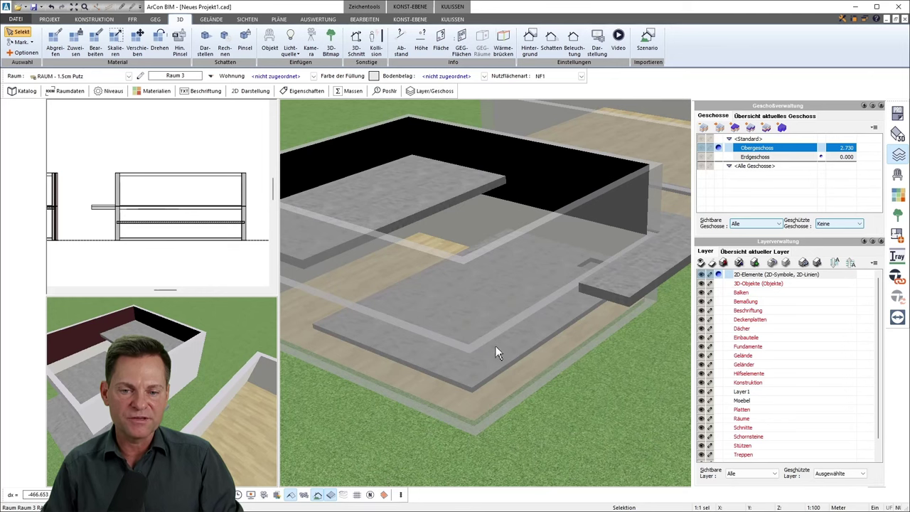
# Set the ground-floor room to 'nach unten offen' as well.
pyautogui.moveTo(496, 352); pyautogui.dragTo(420, 241, button='middle')
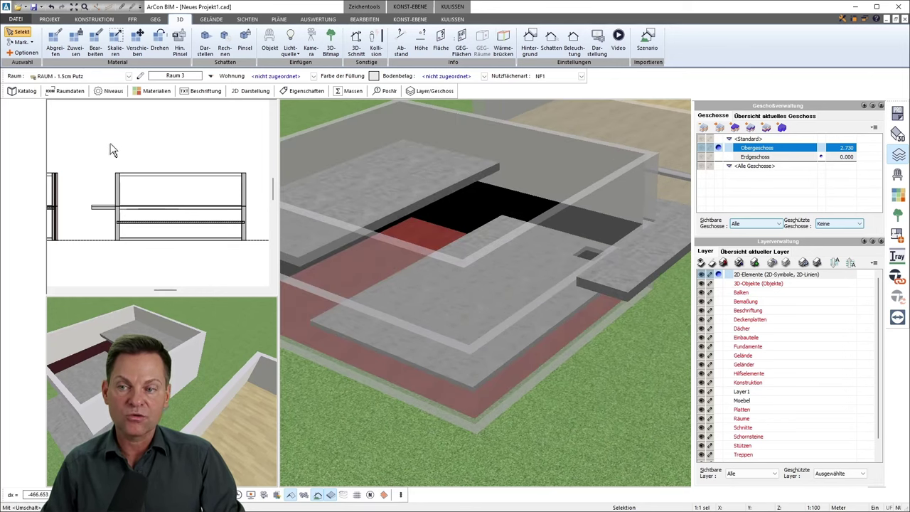
pyautogui.click(110, 91)
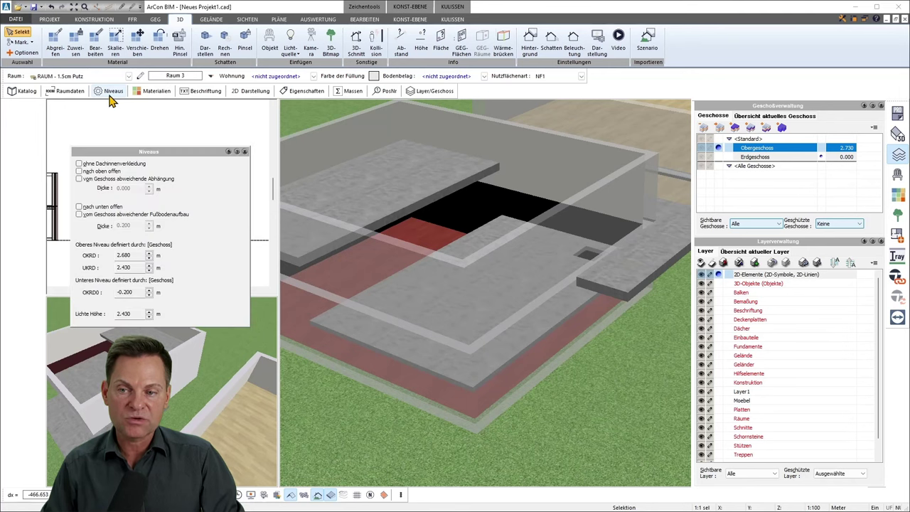
pyautogui.click(79, 206)
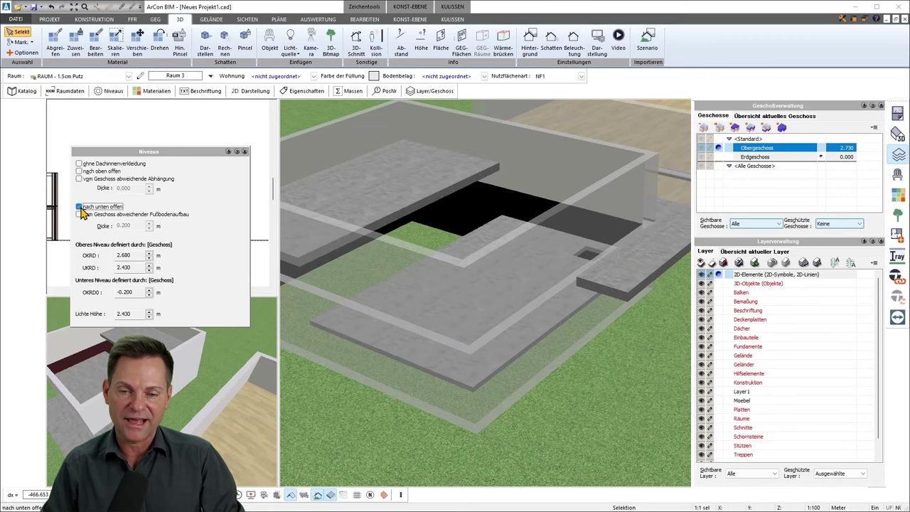
pyautogui.click(366, 296)
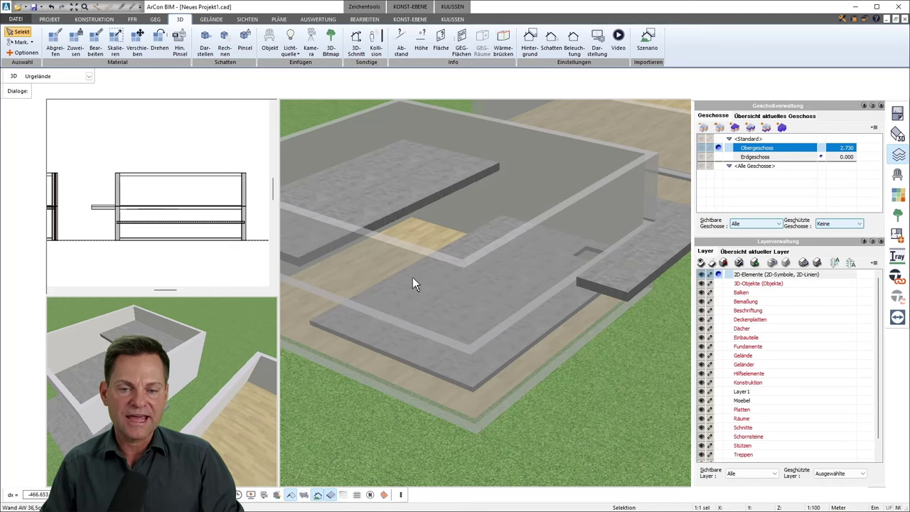
# Orbit the 3D model sideways and zoom out to view the opened-down storeys from the side.
pyautogui.moveTo(413, 279); pyautogui.dragTo(412, 299, button='middle')
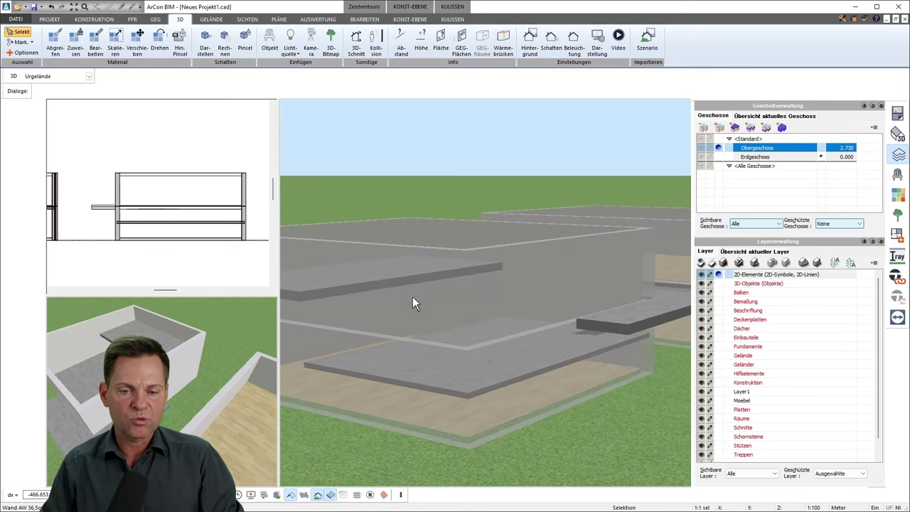
pyautogui.moveTo(423, 371)
pyautogui.mouseDown(button='middle')
pyautogui.moveTo(624, 326)
pyautogui.moveTo(500, 322)
pyautogui.moveTo(576, 291)
pyautogui.moveTo(575, 280)
pyautogui.moveTo(552, 297)
pyautogui.moveTo(547, 320)
pyautogui.mouseUp(button='middle')
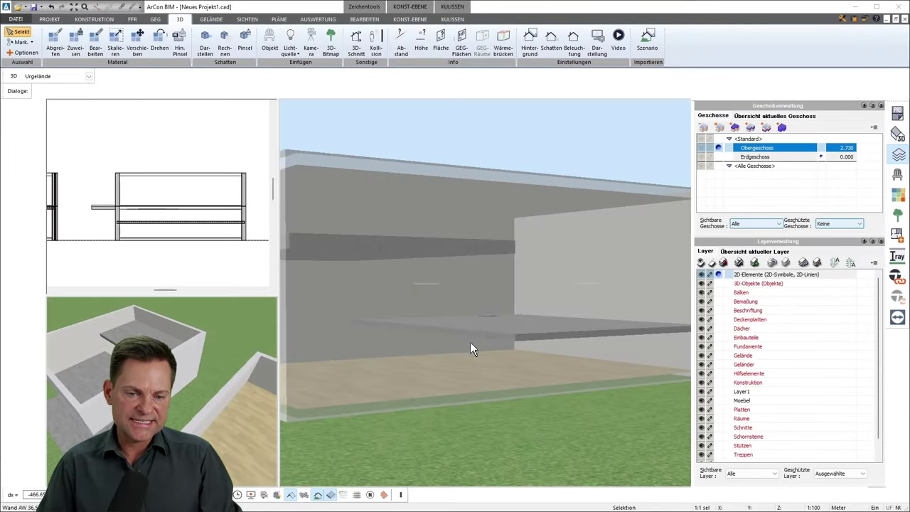
pyautogui.scroll(-5, 548, 288)
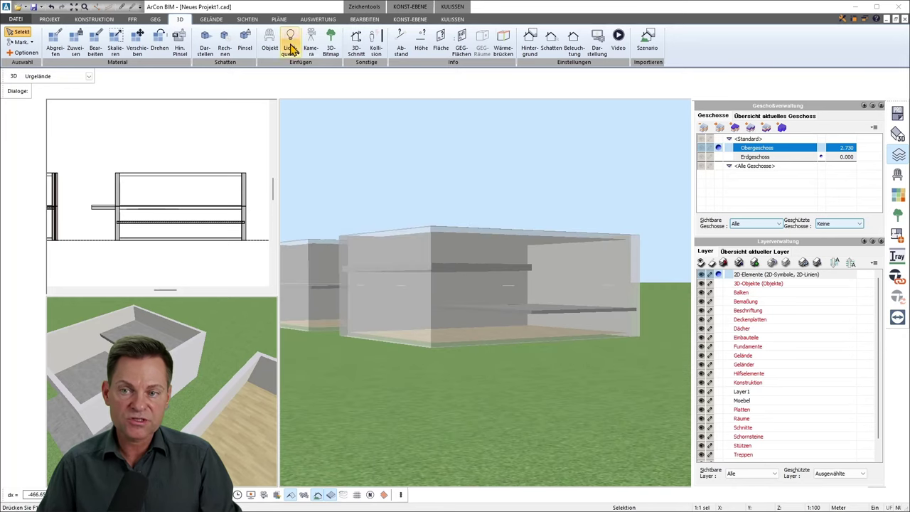
# Draw a vertical section line across Raum 3 in the floor plan and generate its section drawing.
pyautogui.click(106, 27)
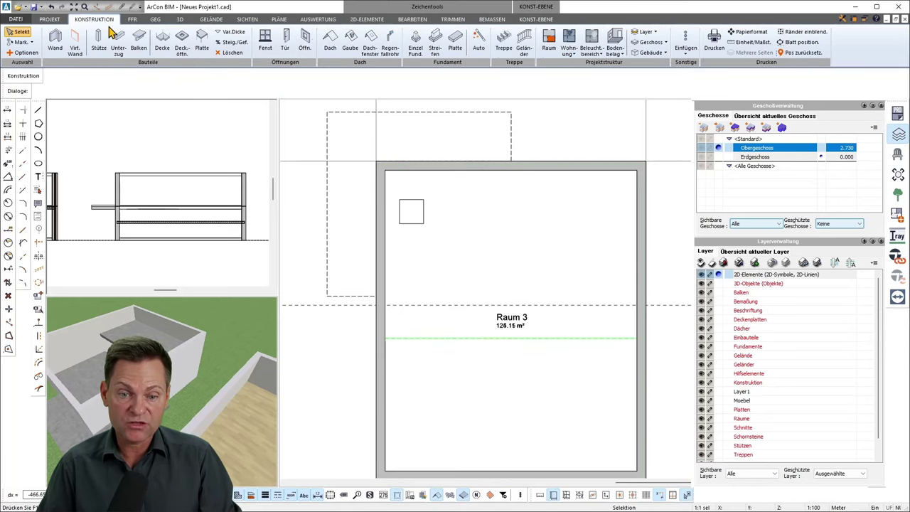
pyautogui.scroll(-1, 520, 421)
pyautogui.scroll(-1, 522, 416)
pyautogui.moveTo(534, 429); pyautogui.dragTo(517, 377, button='middle')
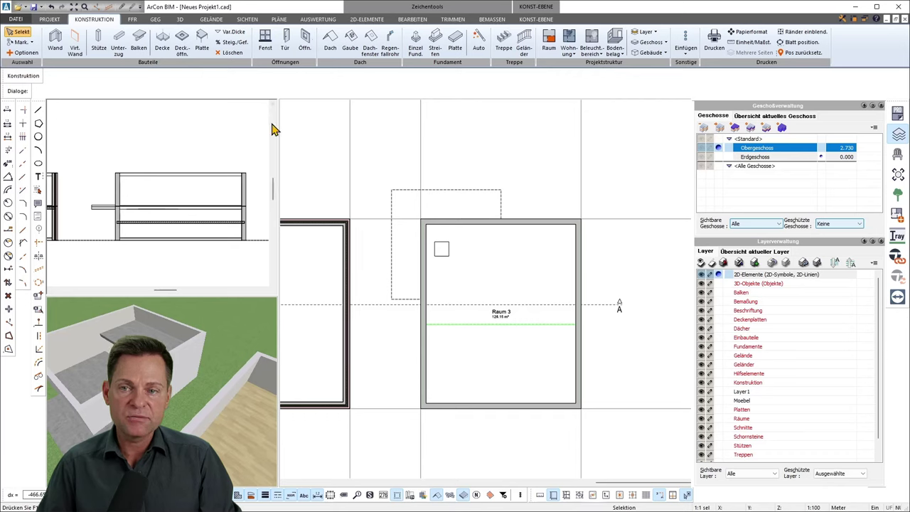
pyautogui.click(684, 48)
pyautogui.moveTo(725, 75)
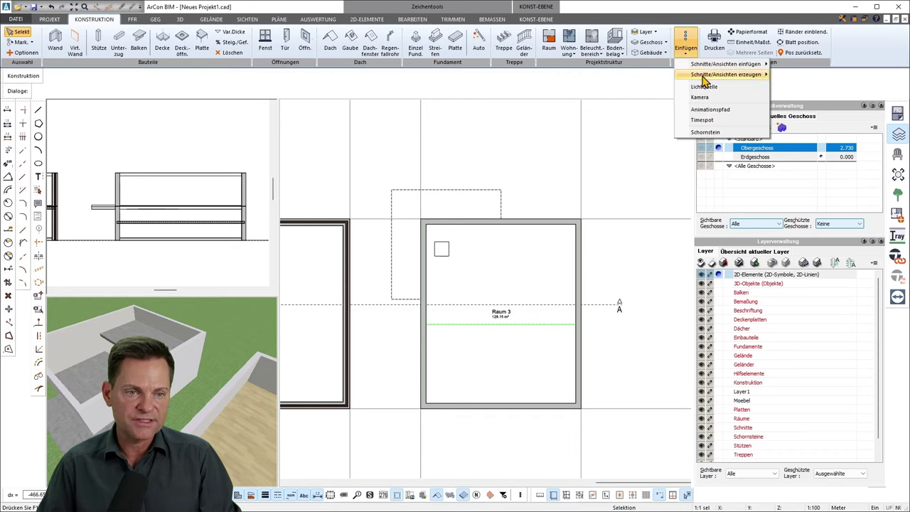
pyautogui.click(792, 76)
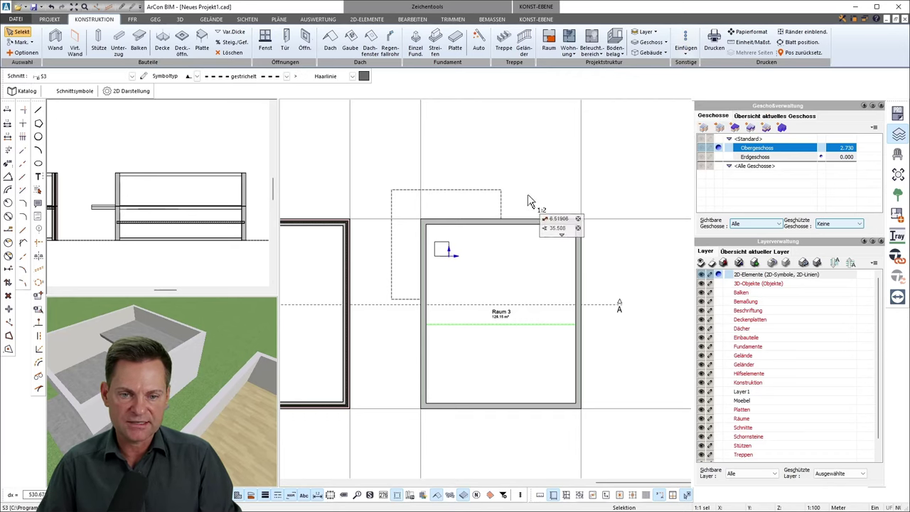
pyautogui.click(527, 160)
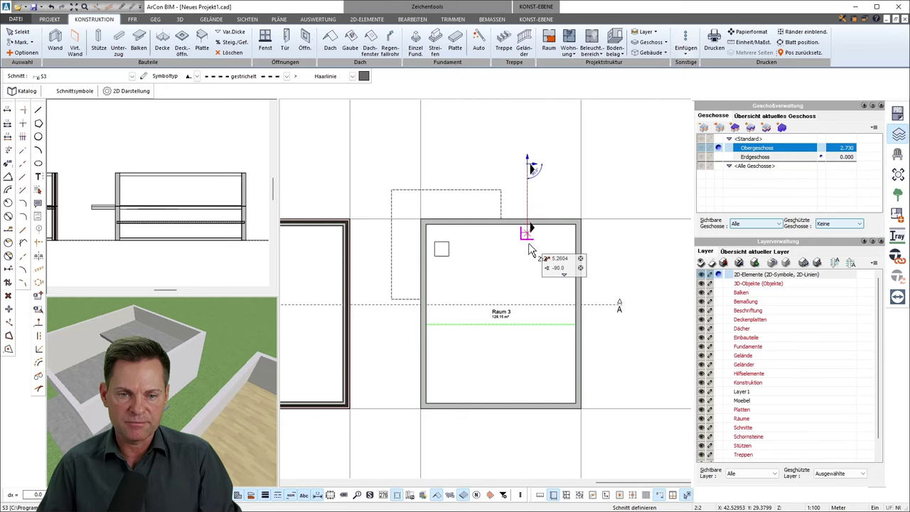
pyautogui.click(526, 453)
pyautogui.click(617, 248)
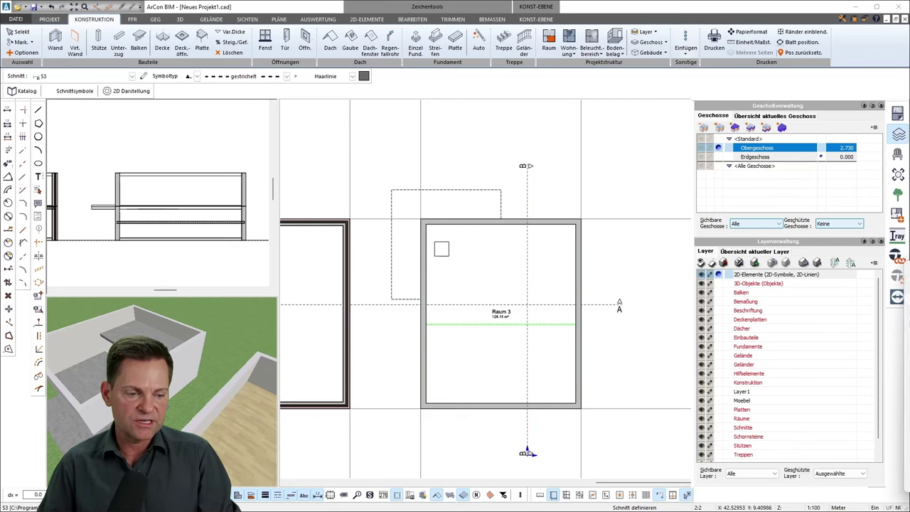
pyautogui.click(626, 393)
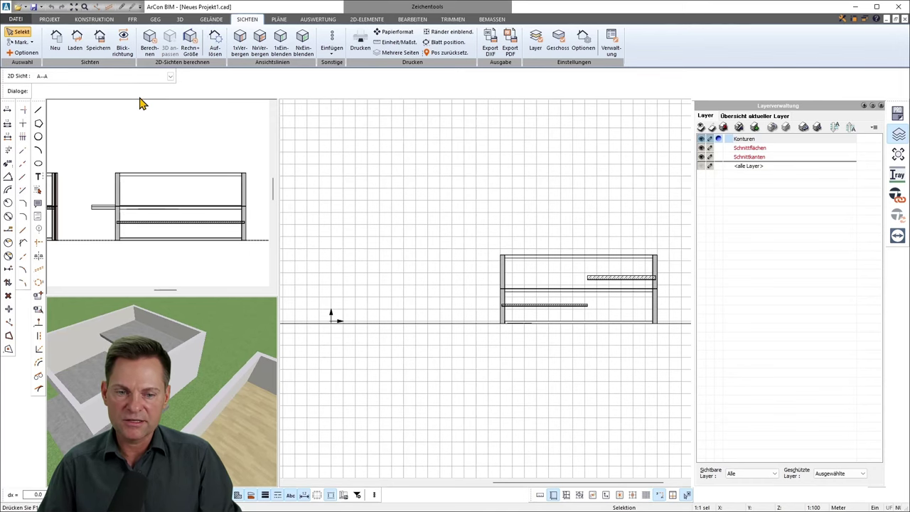
# Hide the background grid in the section drawing and bring the floor plan back.
pyautogui.moveTo(589, 331); pyautogui.dragTo(477, 320, button='middle')
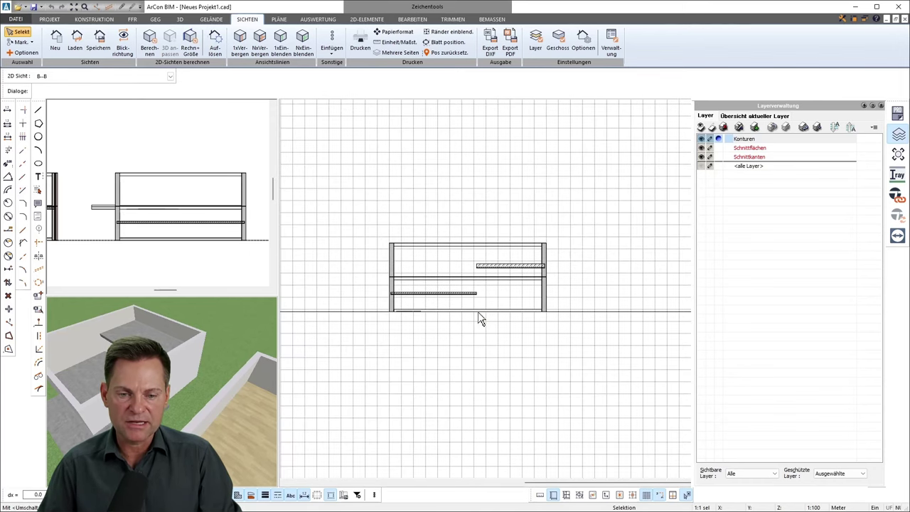
pyautogui.click(649, 498)
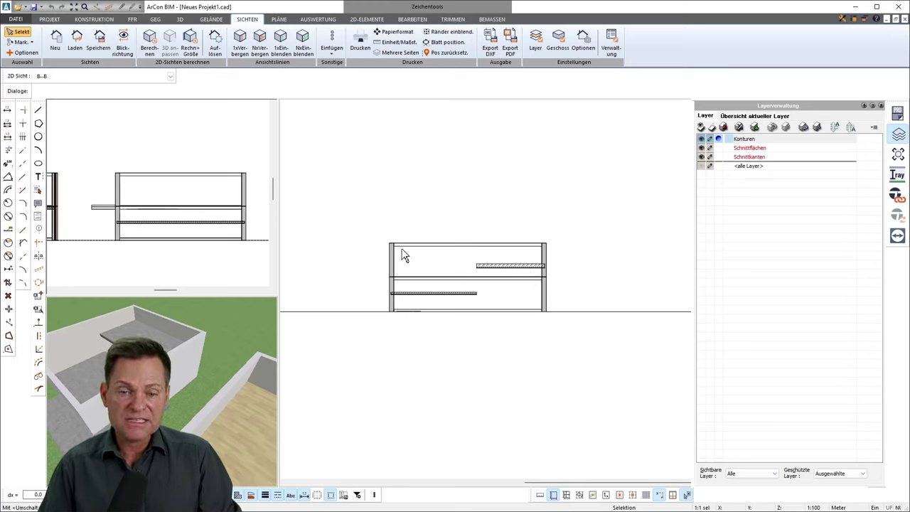
pyautogui.click(96, 20)
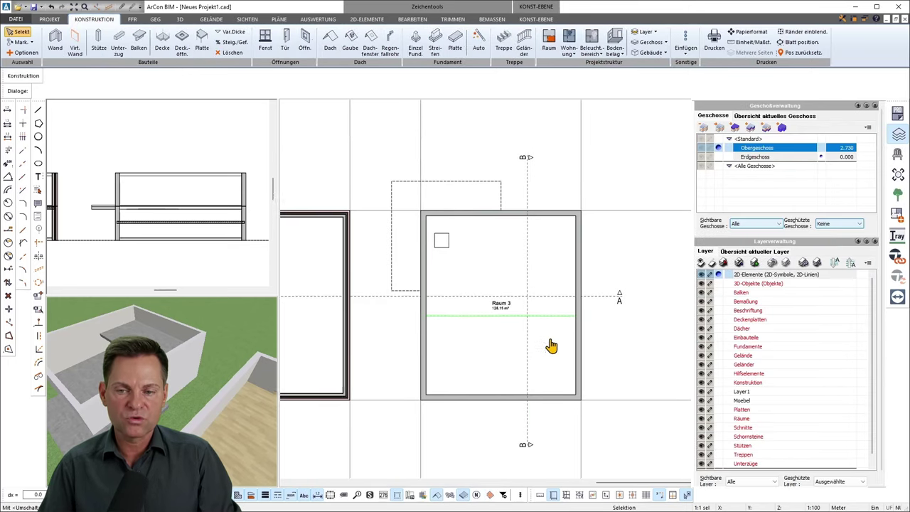
pyautogui.moveTo(551, 345); pyautogui.dragTo(557, 319, button='middle')
# Show section B–B in the small side view, centred.
pyautogui.click(165, 126)
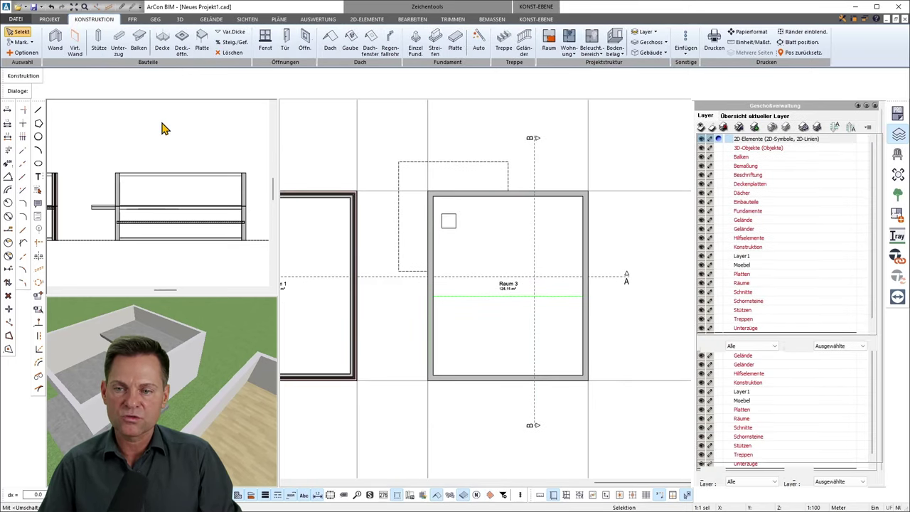
pyautogui.click(50, 76)
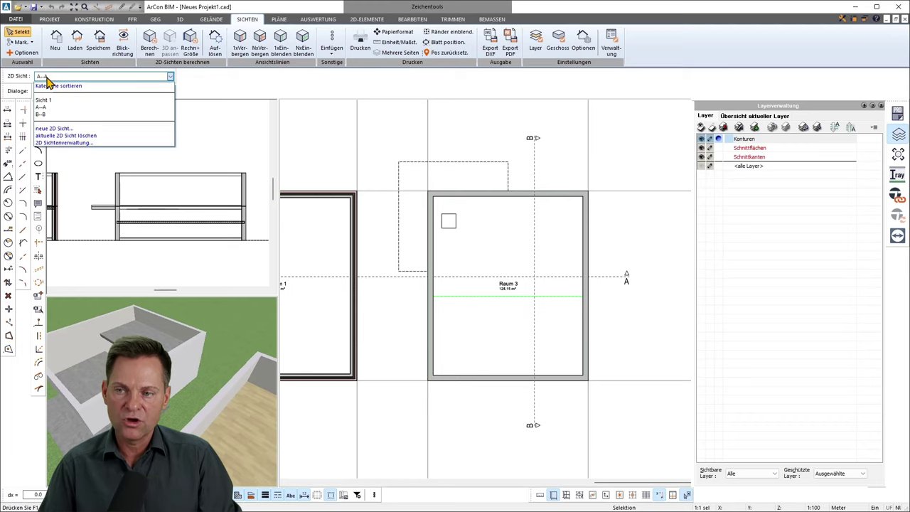
pyautogui.click(46, 119)
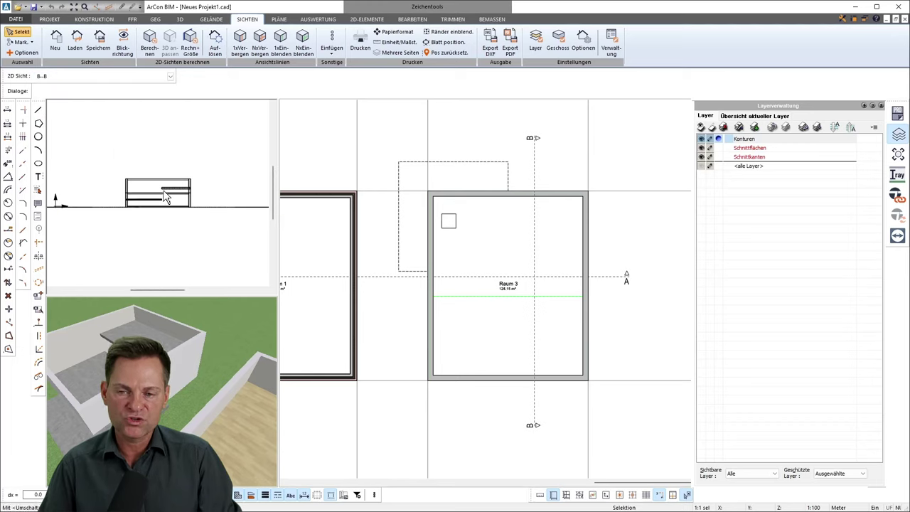
pyautogui.moveTo(176, 210); pyautogui.dragTo(204, 227, button='middle')
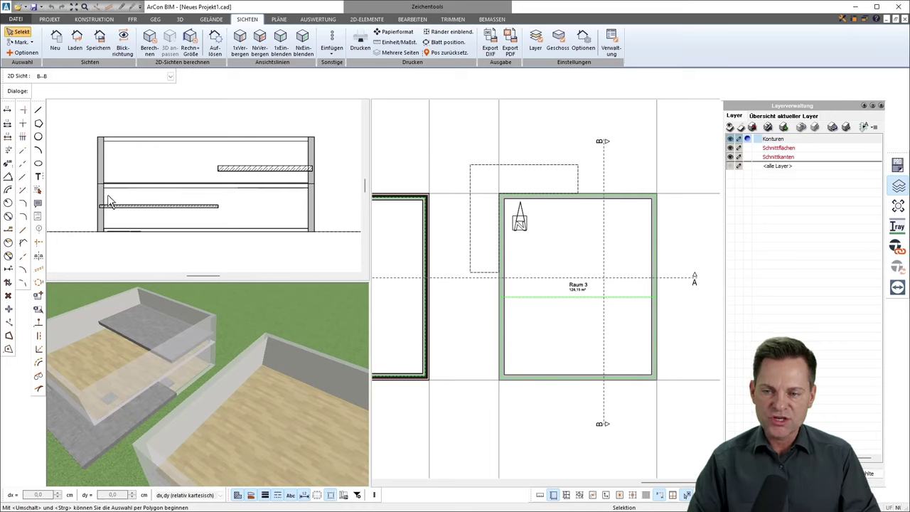
# Zoom into section B–B to inspect the slab junction at the wall.
pyautogui.scroll(3, 107, 192)
pyautogui.scroll(2, 106, 192)
pyautogui.scroll(1, 106, 196)
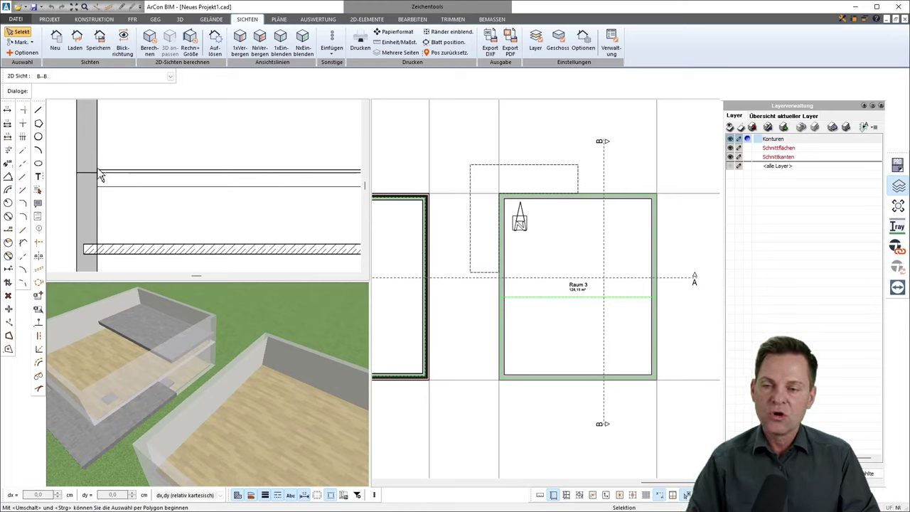
pyautogui.moveTo(152, 128)
pyautogui.mouseDown(button='middle')
pyautogui.moveTo(144, 183)
pyautogui.moveTo(151, 221)
pyautogui.mouseUp(button='middle')
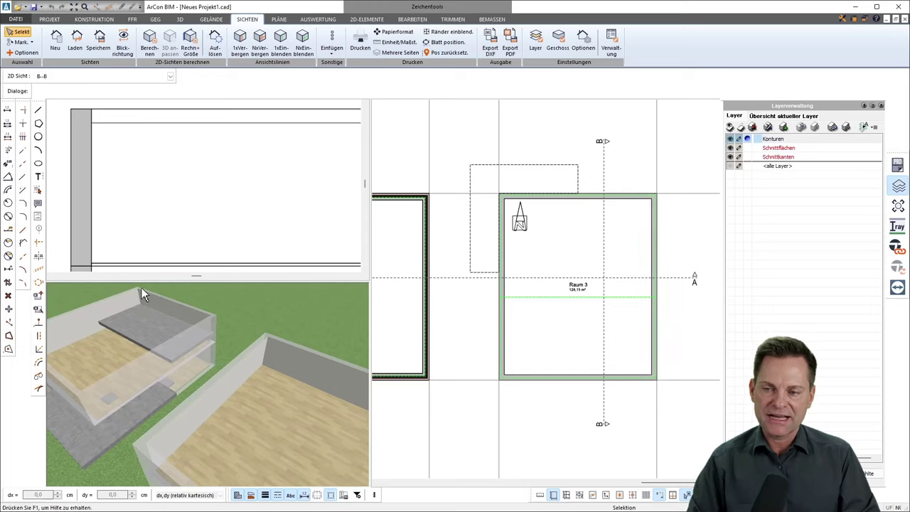
pyautogui.scroll(3, 99, 243)
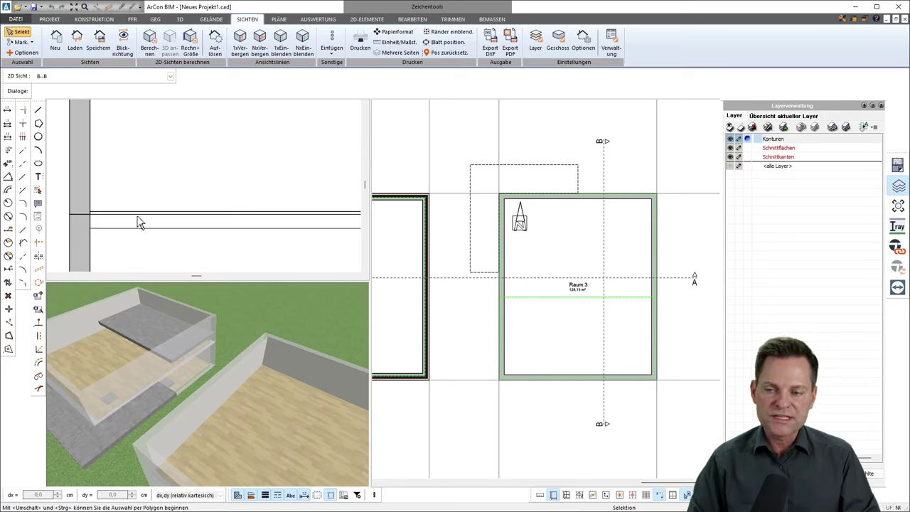
pyautogui.scroll(1, 113, 186)
pyautogui.scroll(-3, 113, 185)
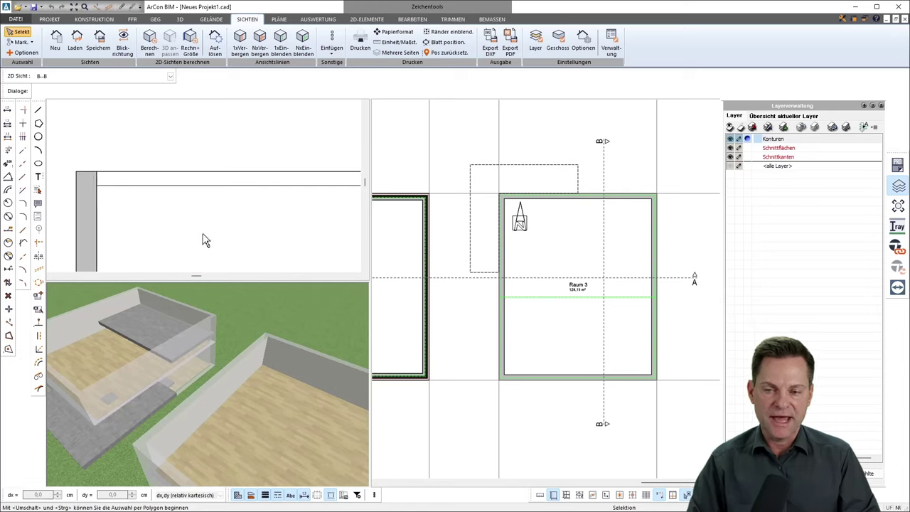
pyautogui.scroll(-1, 203, 240)
pyautogui.moveTo(207, 235); pyautogui.dragTo(195, 171, button='middle')
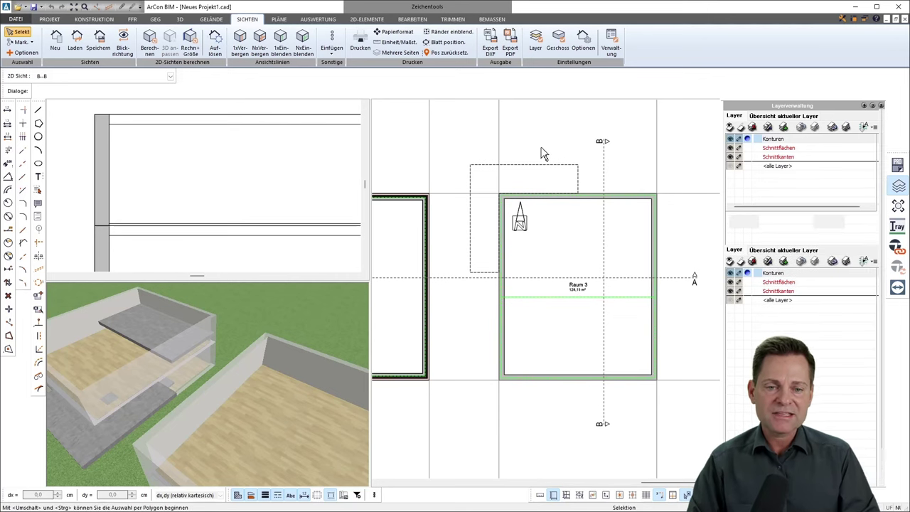
# Select Raum 3 in 3D and tick both 'nach oben offen' and 'nach unten offen' in its level settings.
pyautogui.click(180, 19)
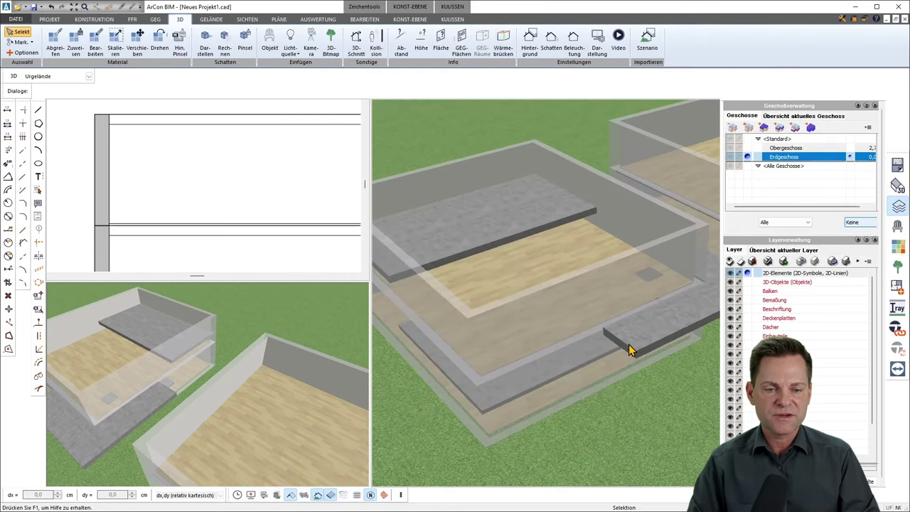
pyautogui.click(520, 267)
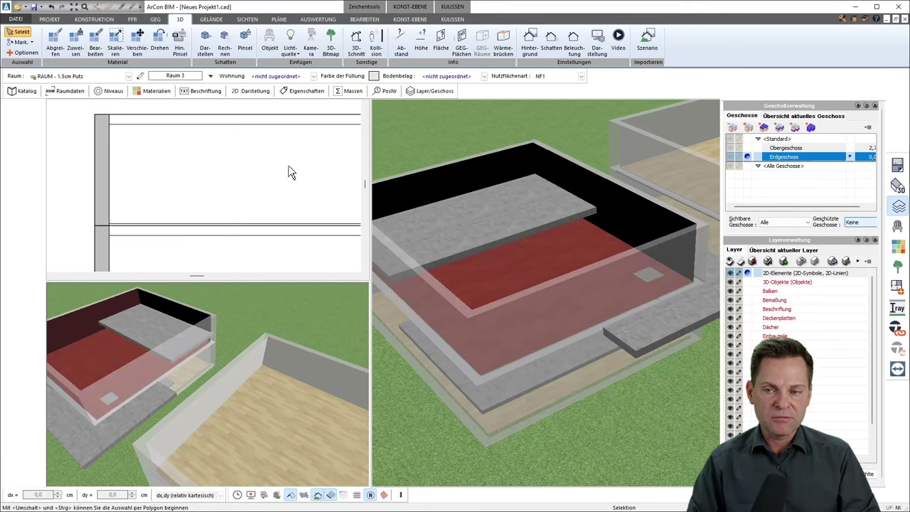
pyautogui.click(110, 91)
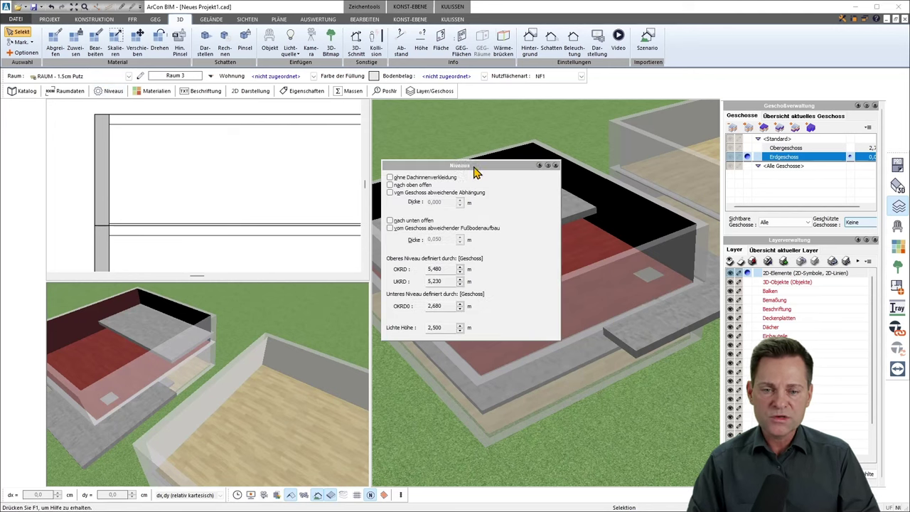
pyautogui.moveTo(481, 170); pyautogui.dragTo(278, 174)
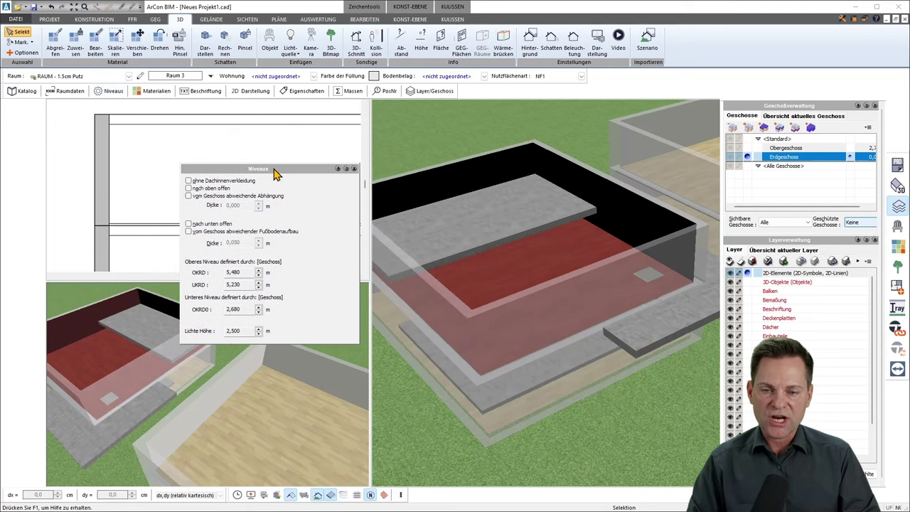
pyautogui.click(188, 189)
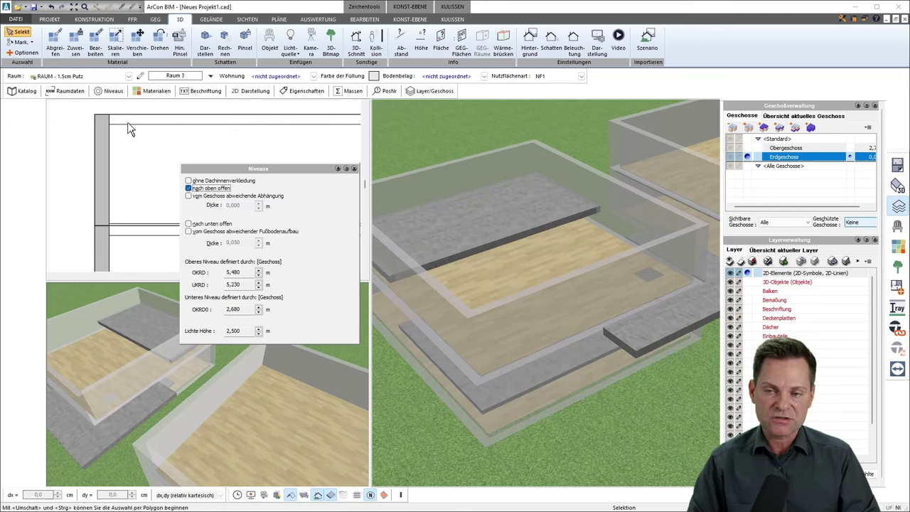
pyautogui.click(188, 224)
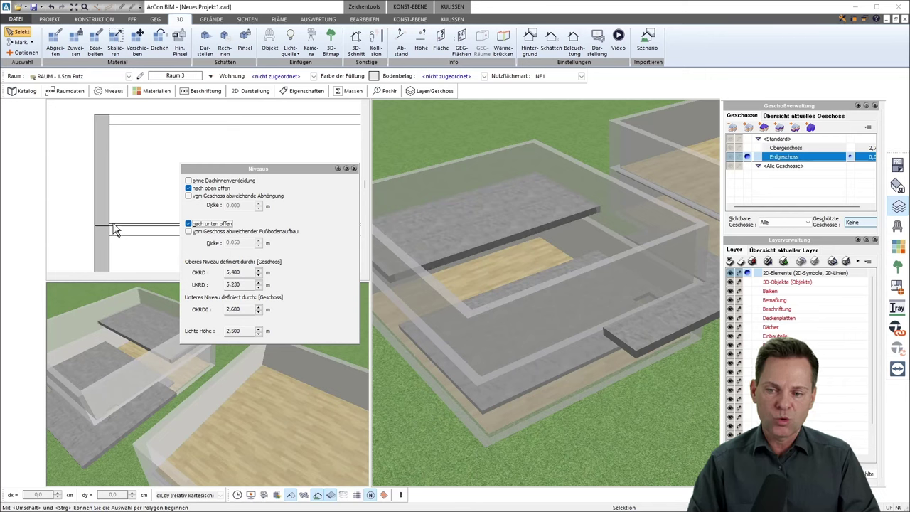
pyautogui.click(354, 170)
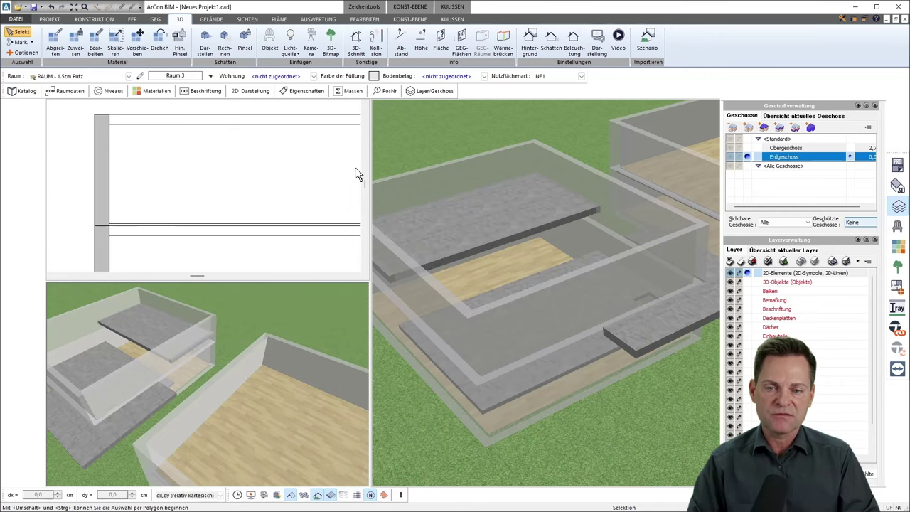
pyautogui.click(143, 140)
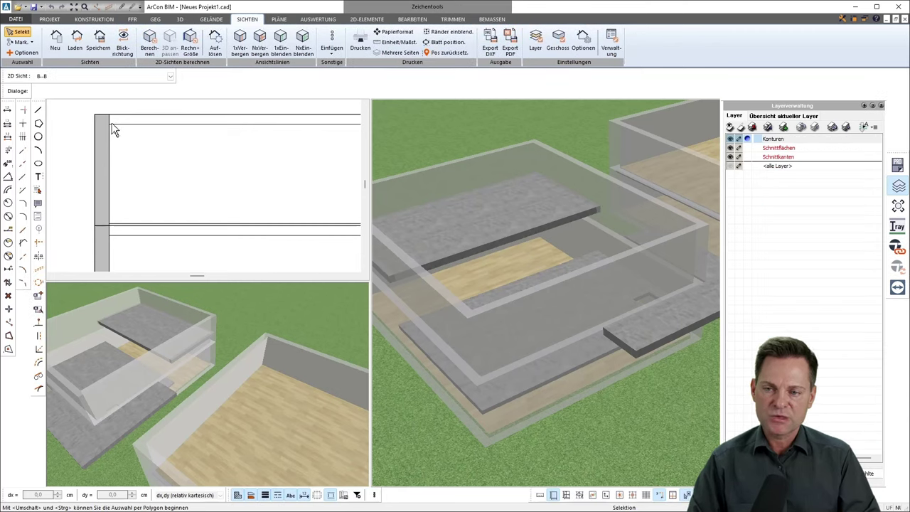
# Recalculate section B–B and pan to show its hatched slab.
pyautogui.click(149, 49)
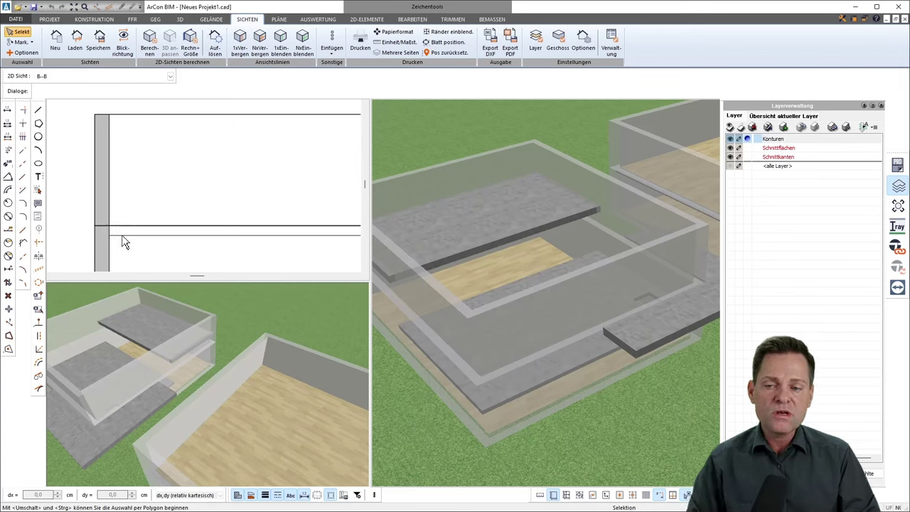
pyautogui.moveTo(140, 257); pyautogui.dragTo(126, 174, button='middle')
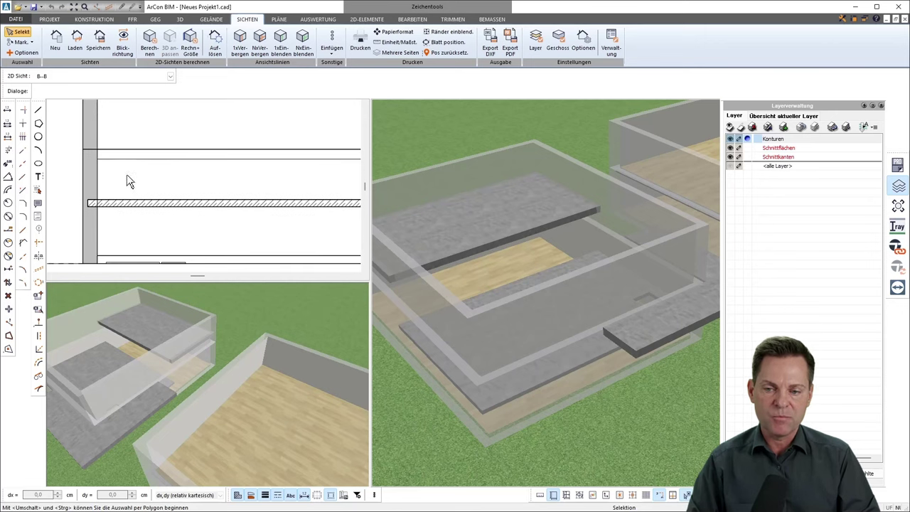
pyautogui.click(480, 133)
# Tick 'nach oben offen' in the ground-floor Raum 3's level settings.
pyautogui.click(514, 268)
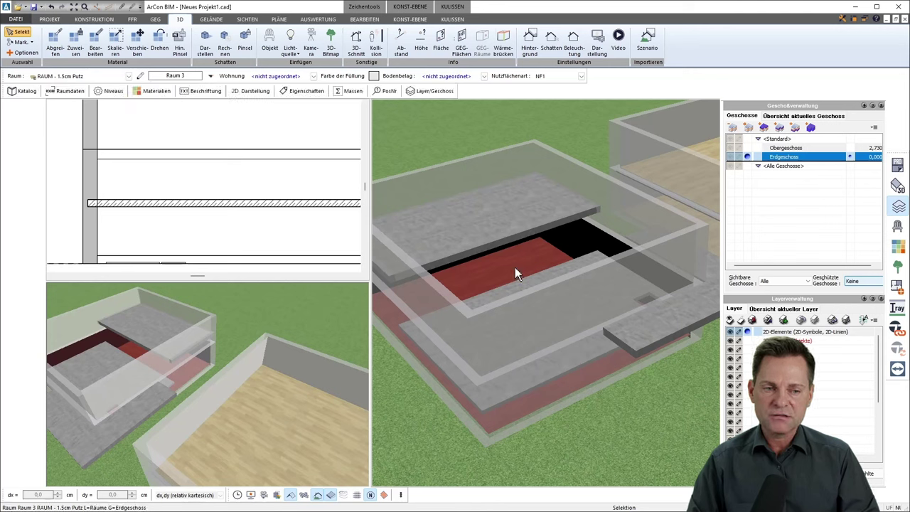
pyautogui.click(108, 91)
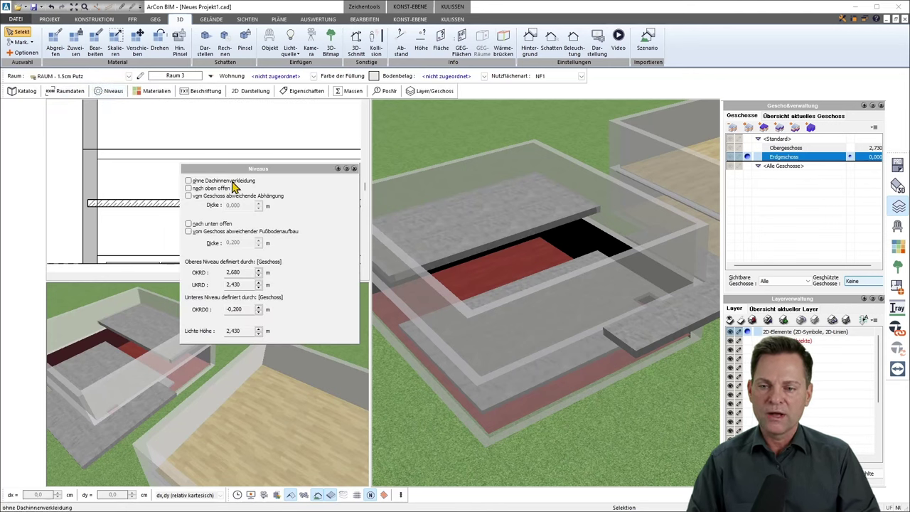
pyautogui.moveTo(237, 171); pyautogui.dragTo(198, 268)
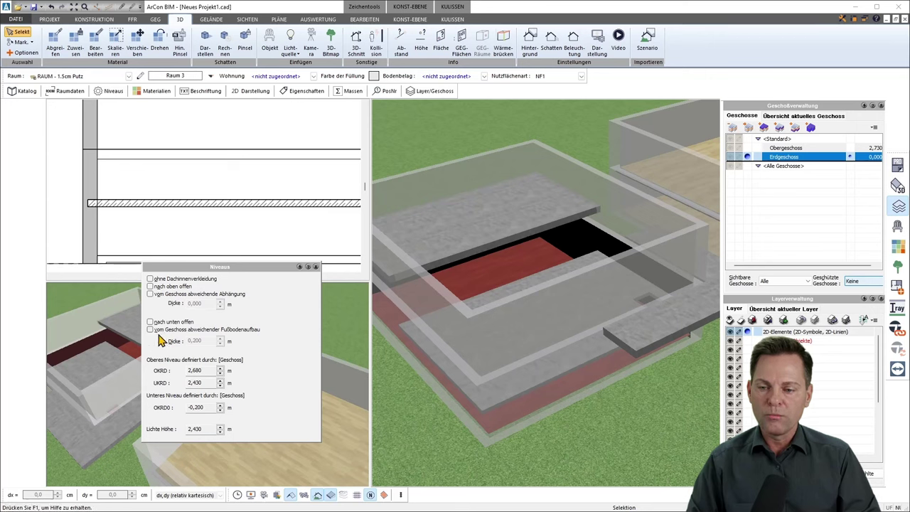
pyautogui.click(150, 287)
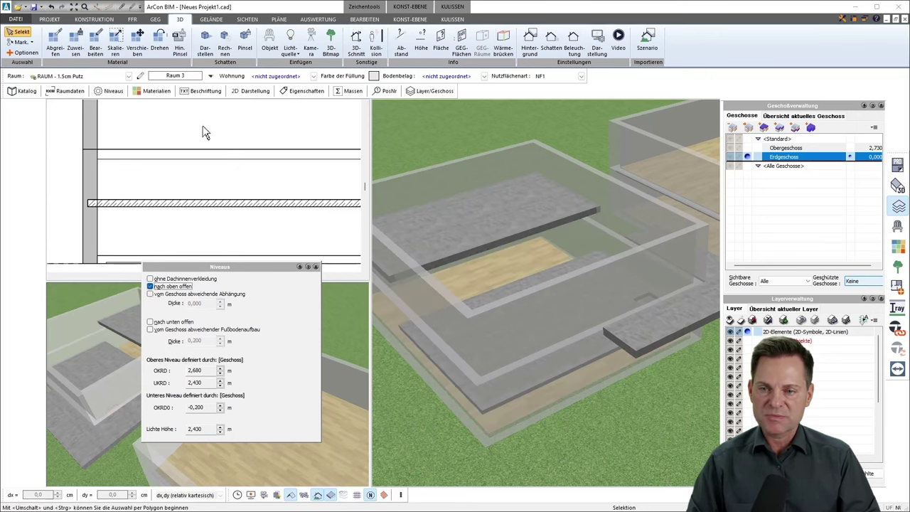
# Recalculate section B–B and pan to its upper part.
pyautogui.click(247, 19)
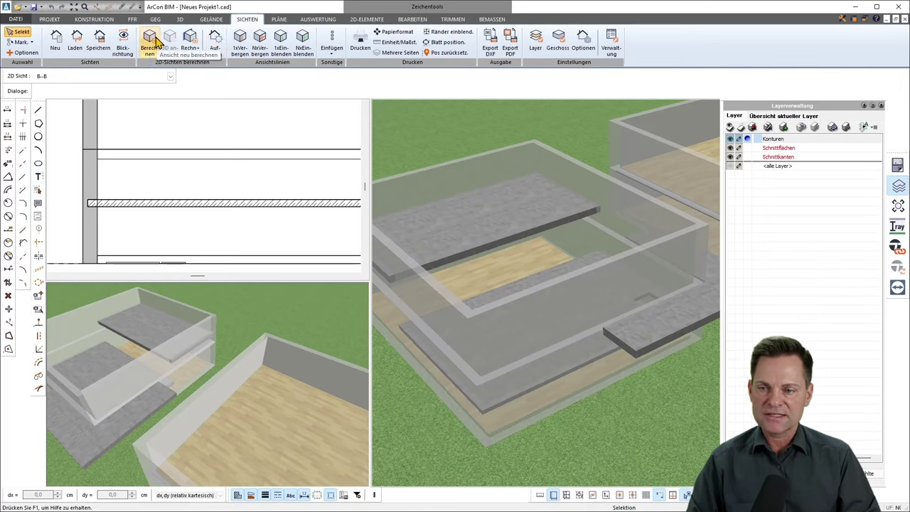
pyautogui.click(153, 43)
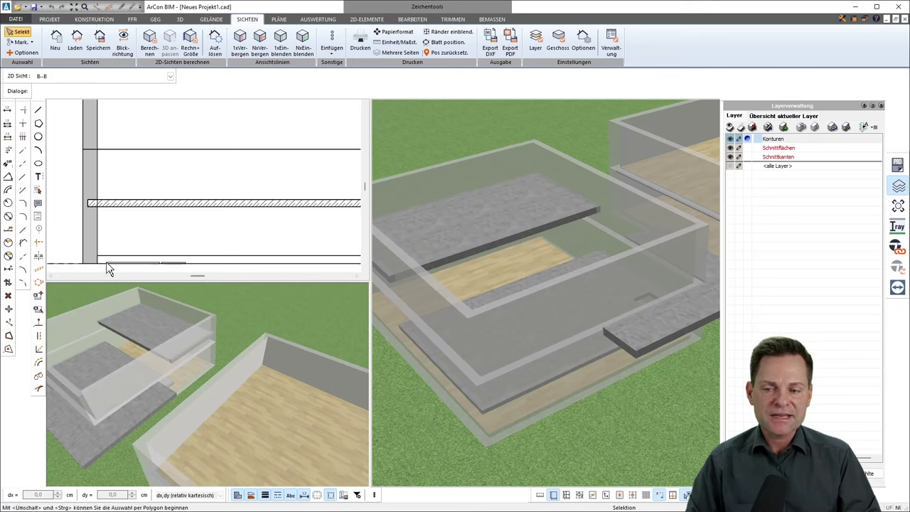
pyautogui.scroll(1, 106, 264)
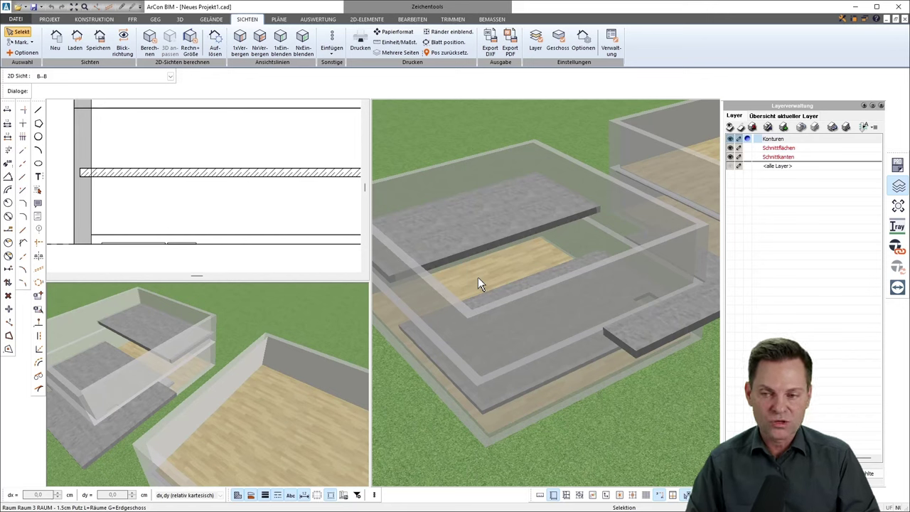
pyautogui.moveTo(203, 137); pyautogui.dragTo(204, 220, button='middle')
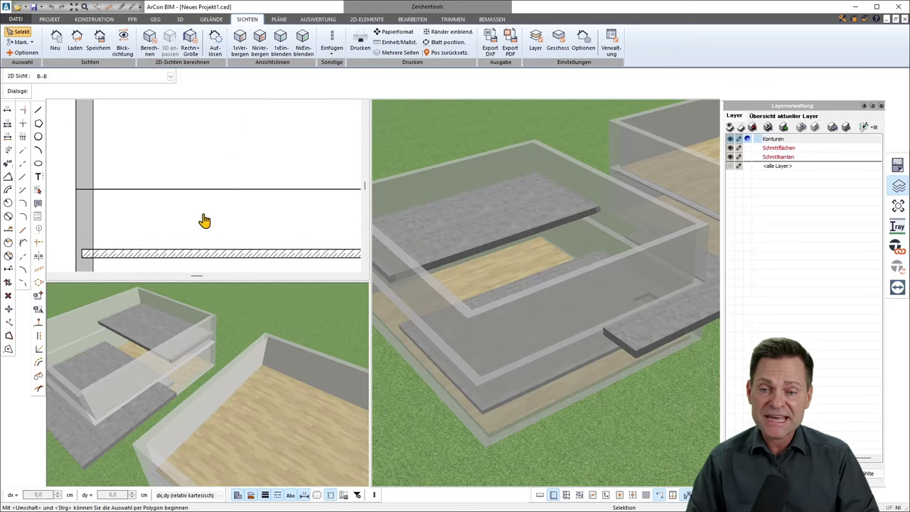
pyautogui.scroll(-2, 204, 218)
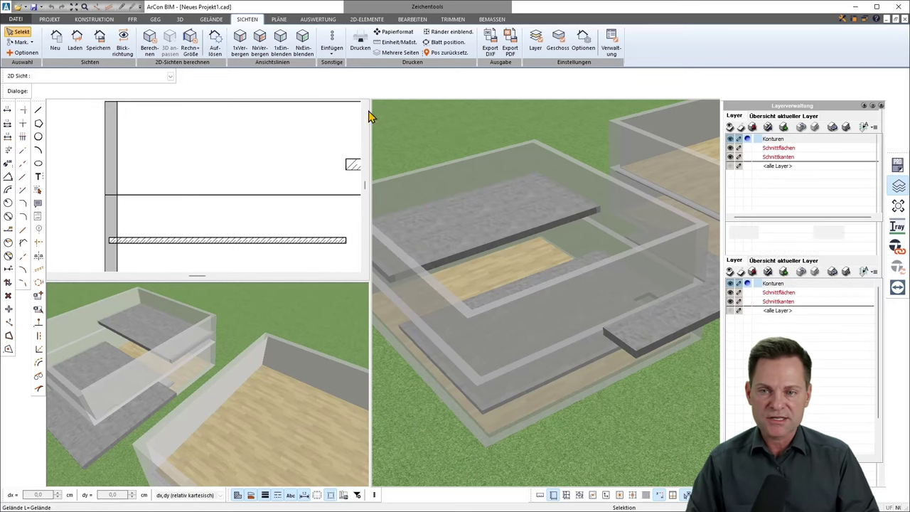
# Display section B–B in the main view with the layer list closed.
pyautogui.click(180, 19)
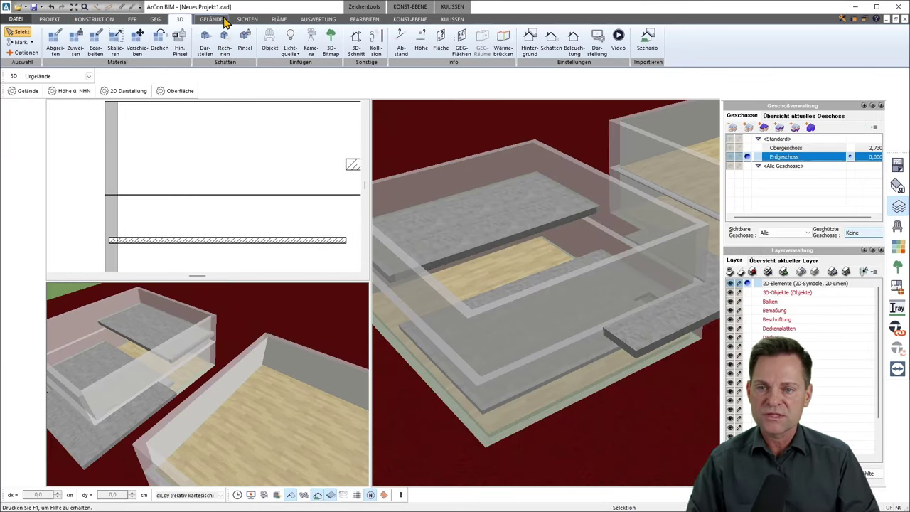
pyautogui.click(246, 20)
pyautogui.click(68, 76)
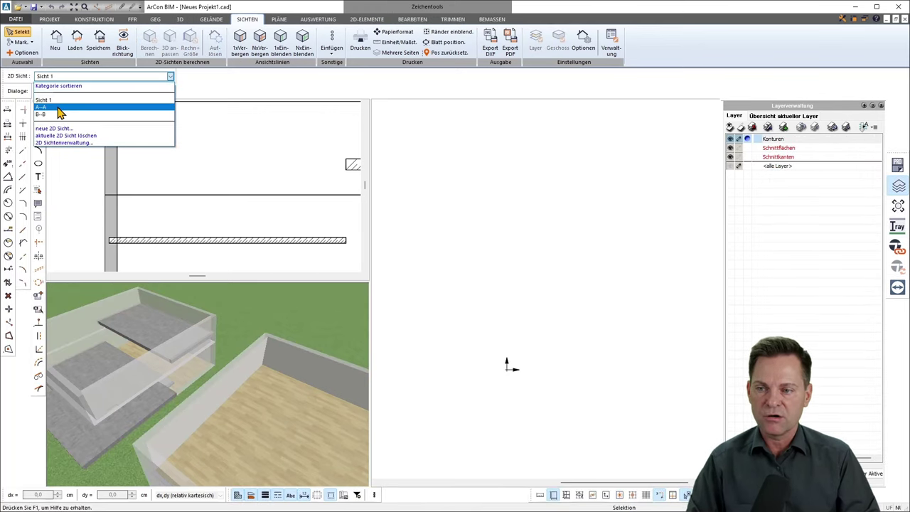
pyautogui.click(60, 115)
pyautogui.scroll(2, 661, 313)
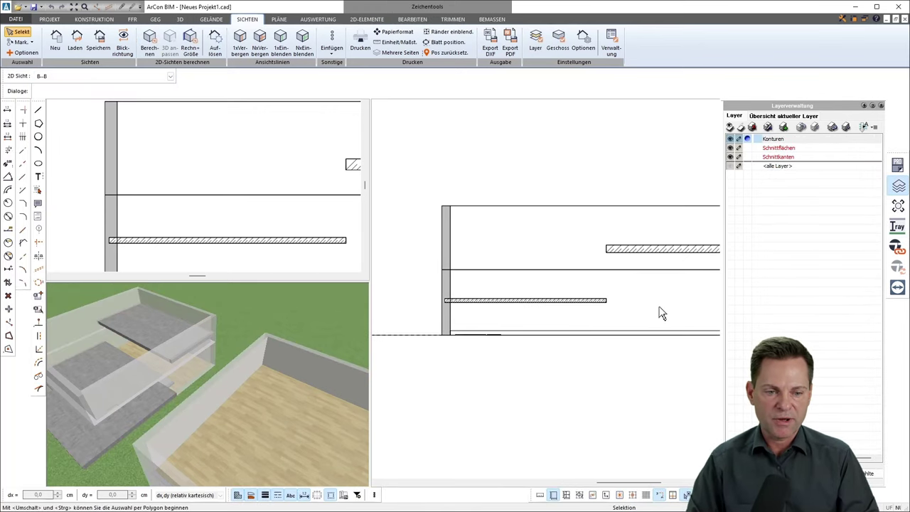
pyautogui.moveTo(661, 313); pyautogui.dragTo(621, 304, button='middle')
pyautogui.click(899, 187)
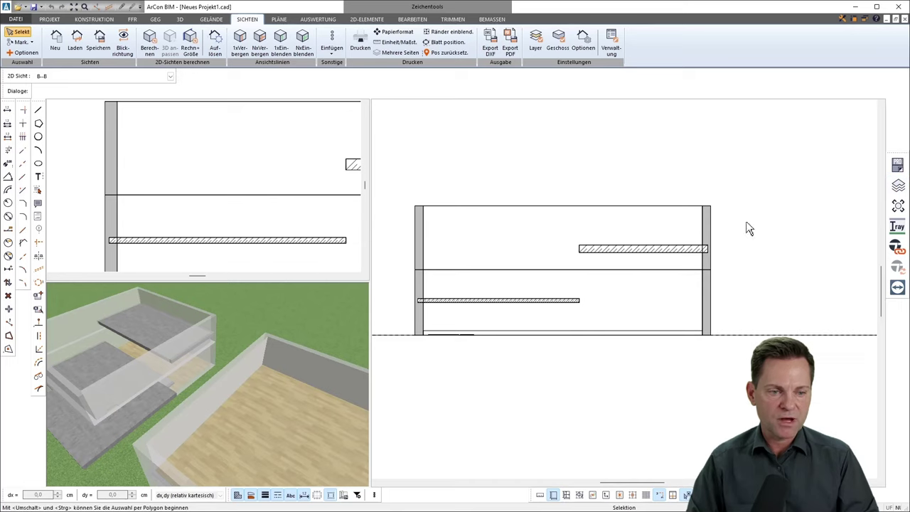
# Zoom in on the enlarged section B–B, then restore the floor plan to the main view.
pyautogui.scroll(2, 448, 317)
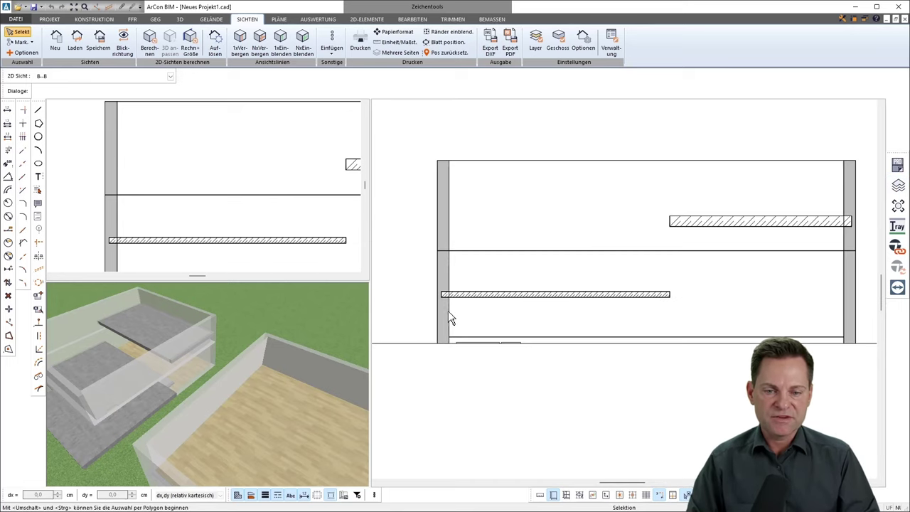
pyautogui.scroll(1, 463, 280)
pyautogui.moveTo(649, 263); pyautogui.dragTo(630, 267, button='middle')
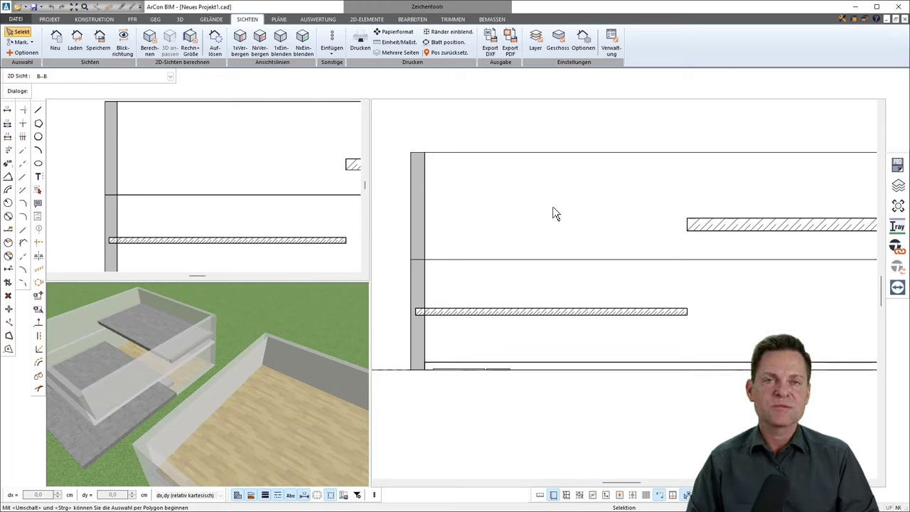
pyautogui.scroll(-1, 581, 217)
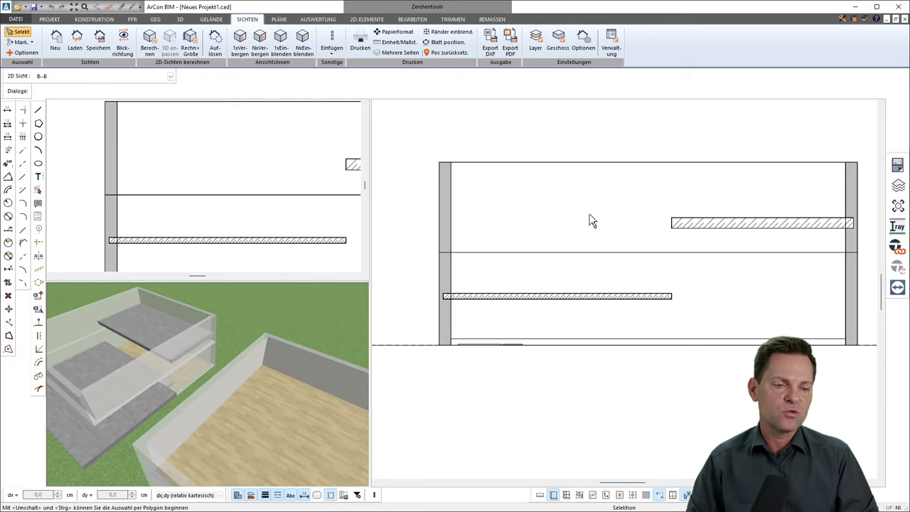
pyautogui.scroll(-1, 582, 218)
pyautogui.scroll(-1, 579, 226)
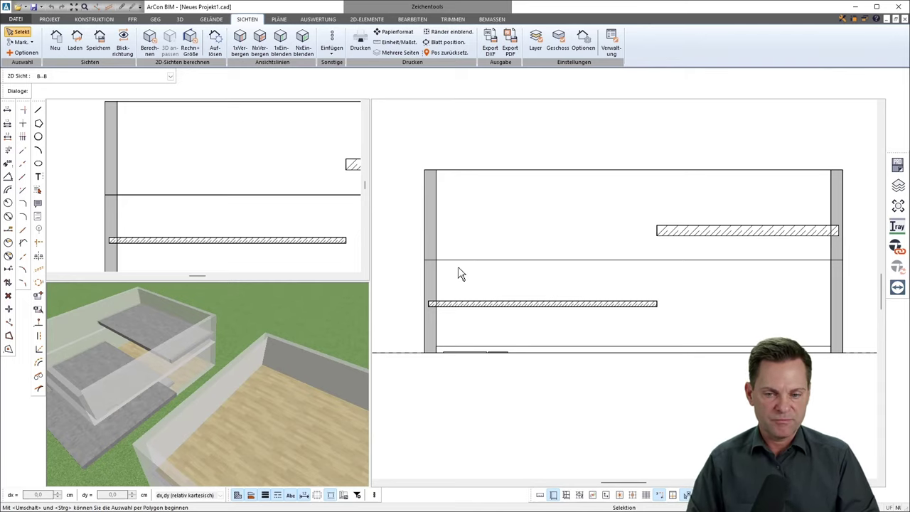
pyautogui.click(94, 19)
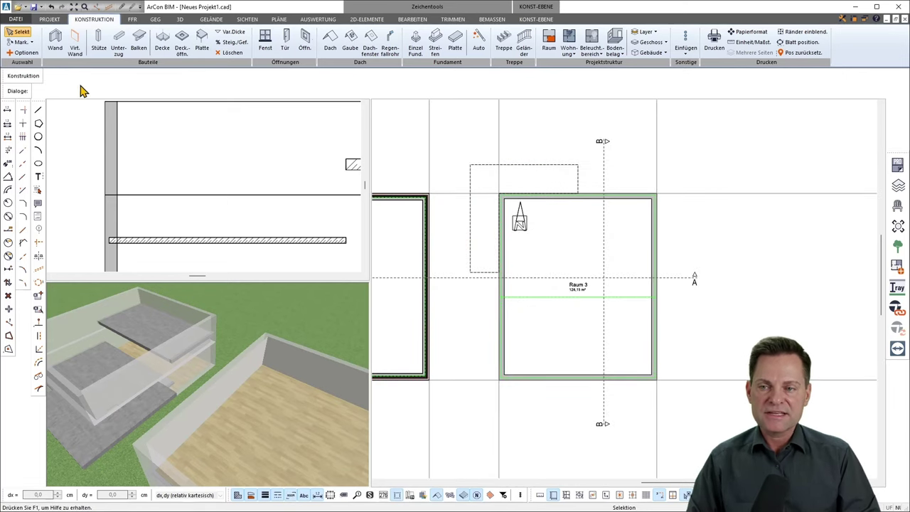
# Orbit the 3D model to check both storeys.
pyautogui.click(181, 19)
pyautogui.scroll(-2, 611, 294)
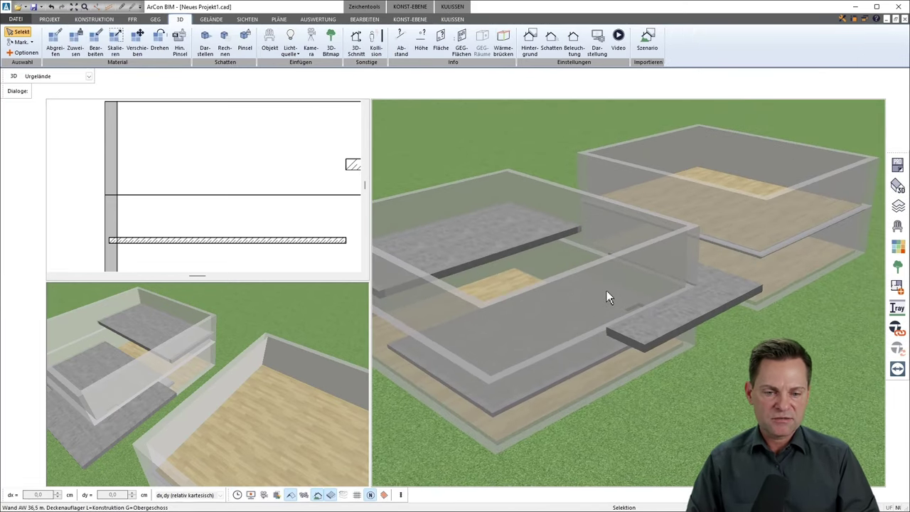
pyautogui.moveTo(527, 370); pyautogui.dragTo(641, 294)
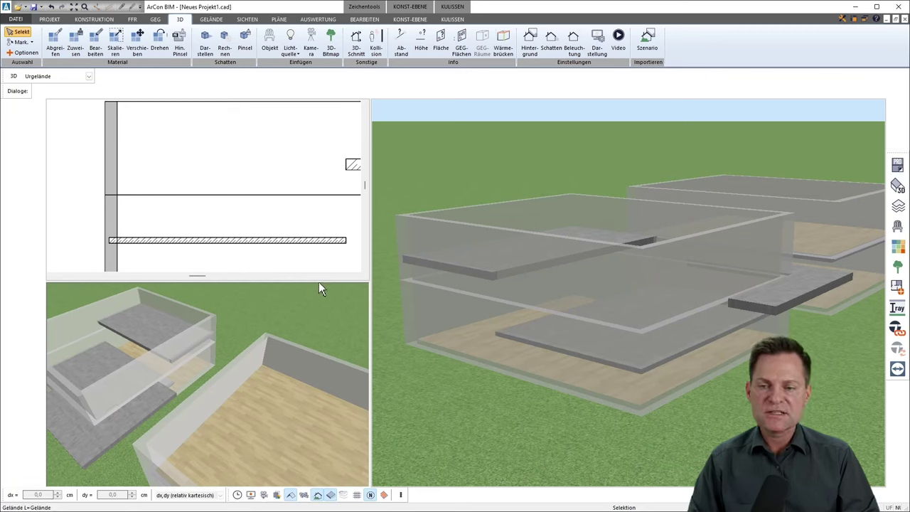
pyautogui.scroll(-1, 197, 216)
pyautogui.scroll(-1, 198, 216)
pyautogui.click(219, 207)
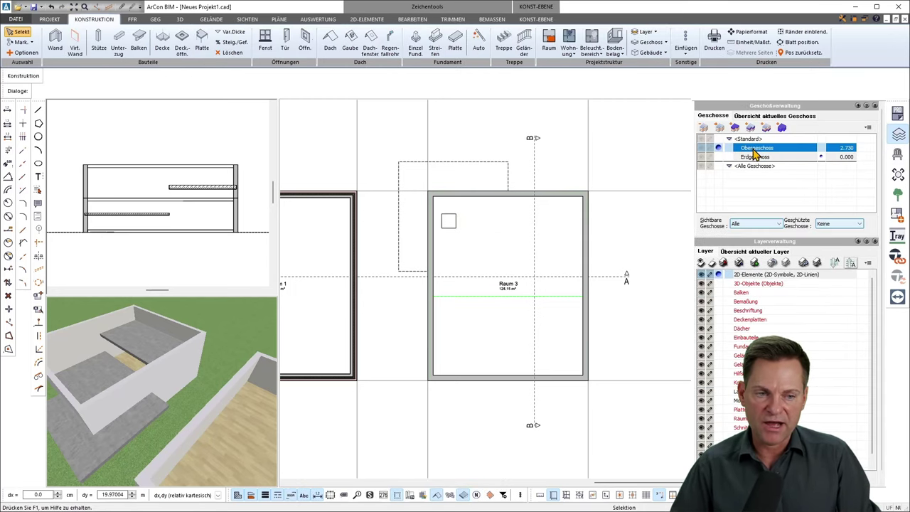
# Delete the Obergeschoss storey via 'markiertes Geschoss löschen', confirming with Ja.
pyautogui.rightClick(760, 152)
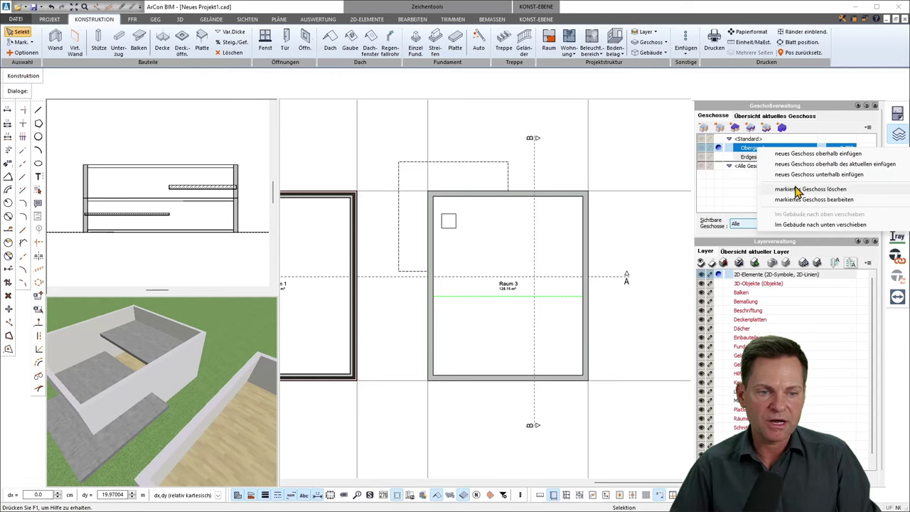
pyautogui.click(820, 189)
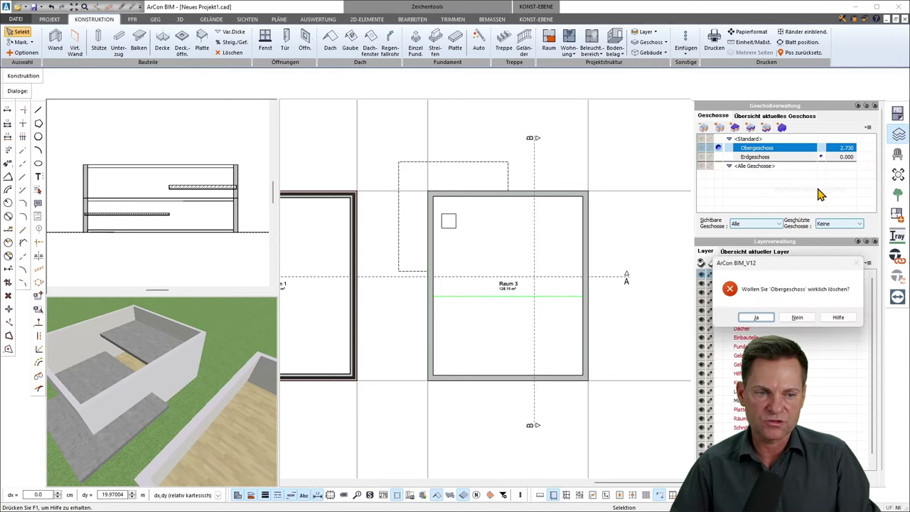
pyautogui.click(766, 317)
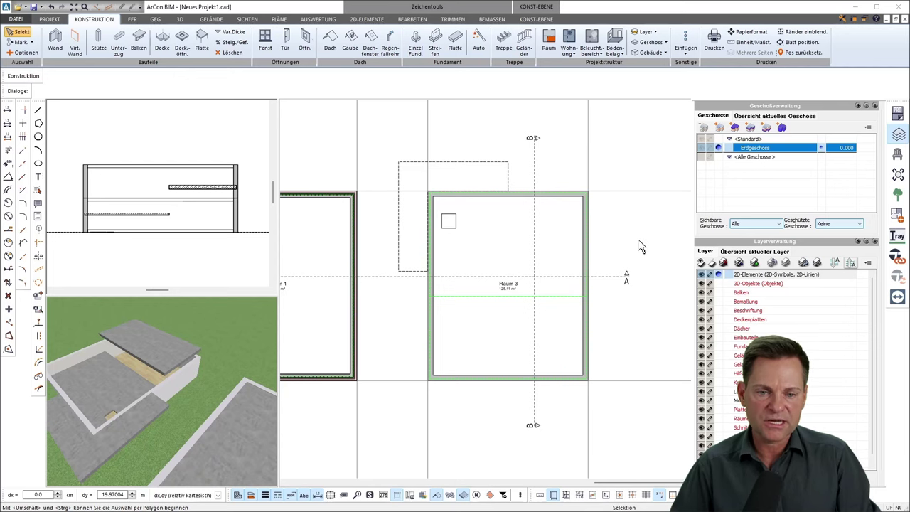
pyautogui.moveTo(638, 241); pyautogui.dragTo(637, 249, button='middle')
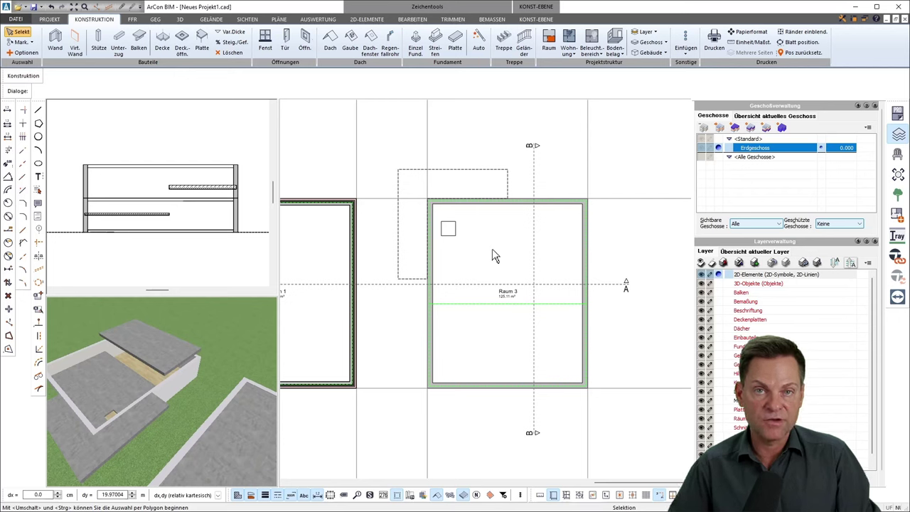
# Recalculate section B–B and orbit the 3D model to check the result.
pyautogui.click(222, 249)
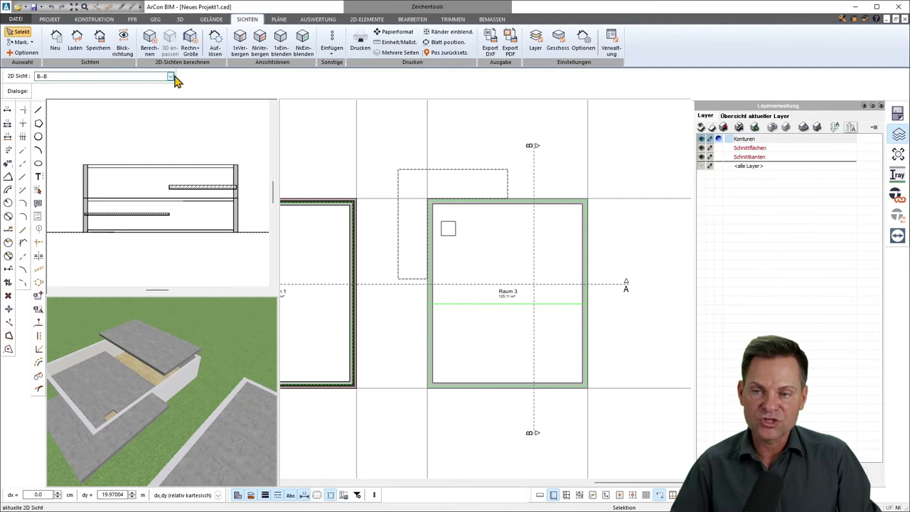
pyautogui.click(149, 47)
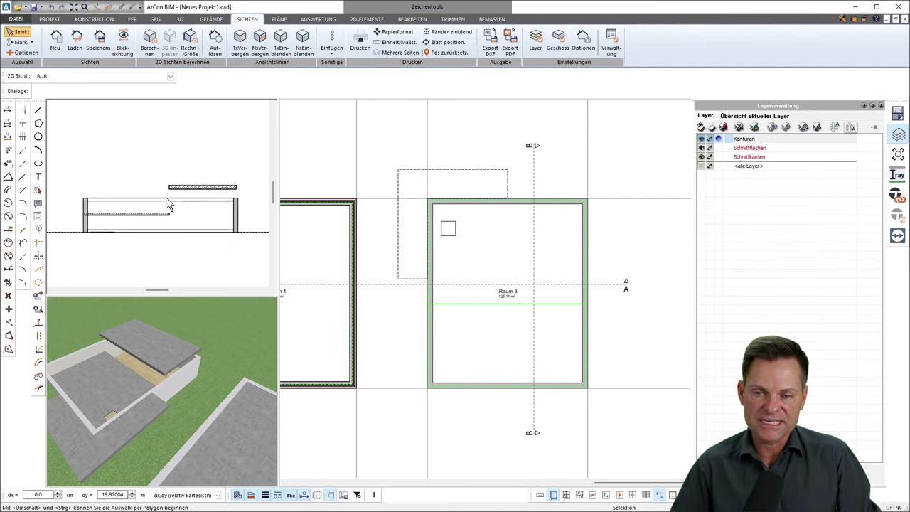
pyautogui.click(147, 401)
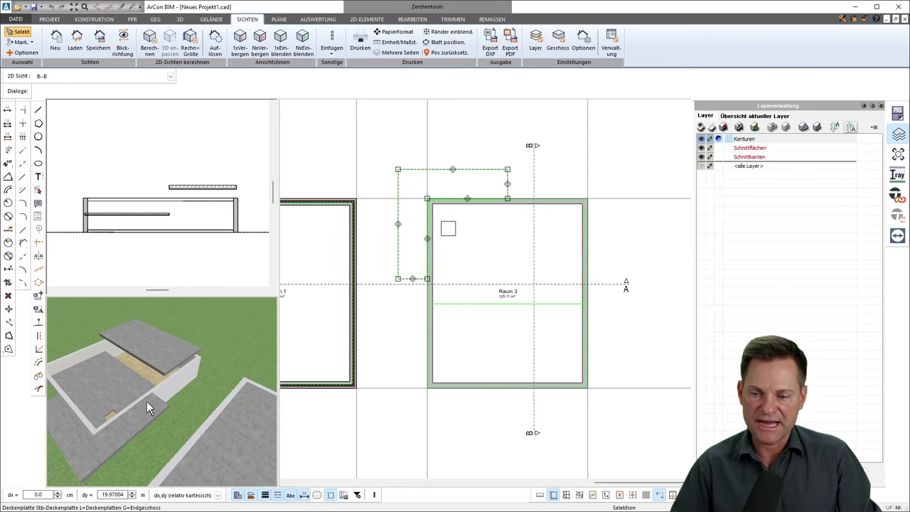
pyautogui.moveTo(148, 417); pyautogui.dragTo(149, 397)
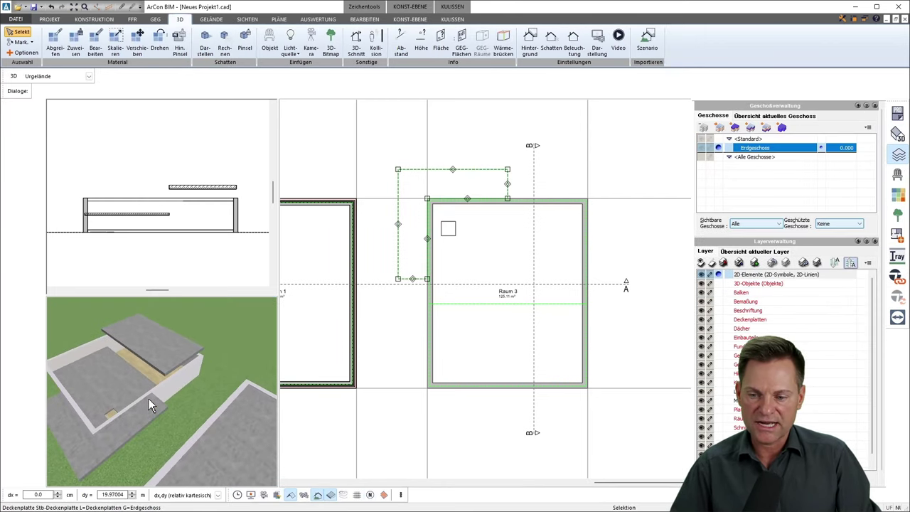
# Insert Geschoss 3 above the Erdgeschoss, copying slabs, deck plates and openings, then recalculate B–B.
pyautogui.click(735, 128)
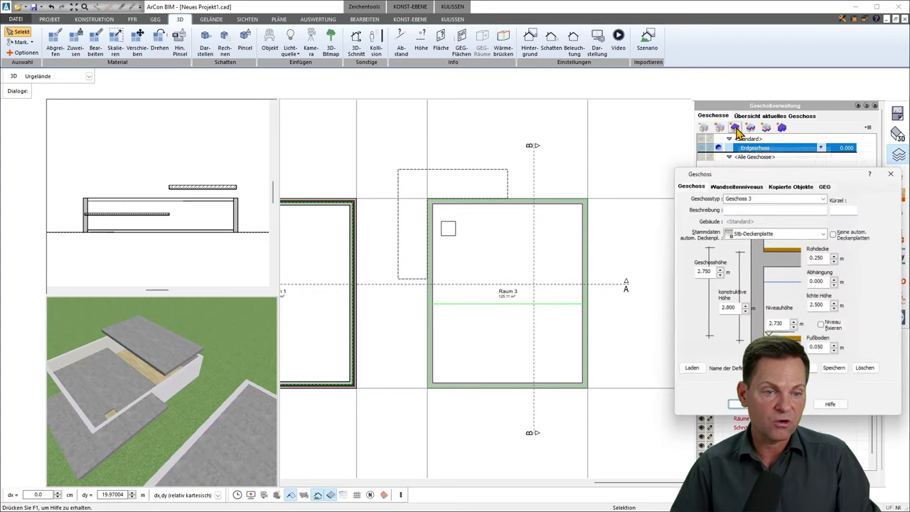
pyautogui.click(790, 185)
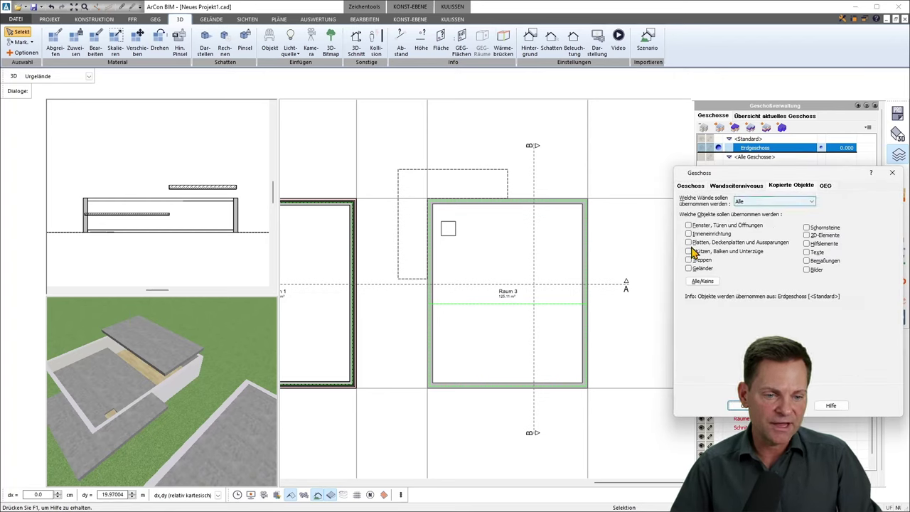
pyautogui.click(689, 244)
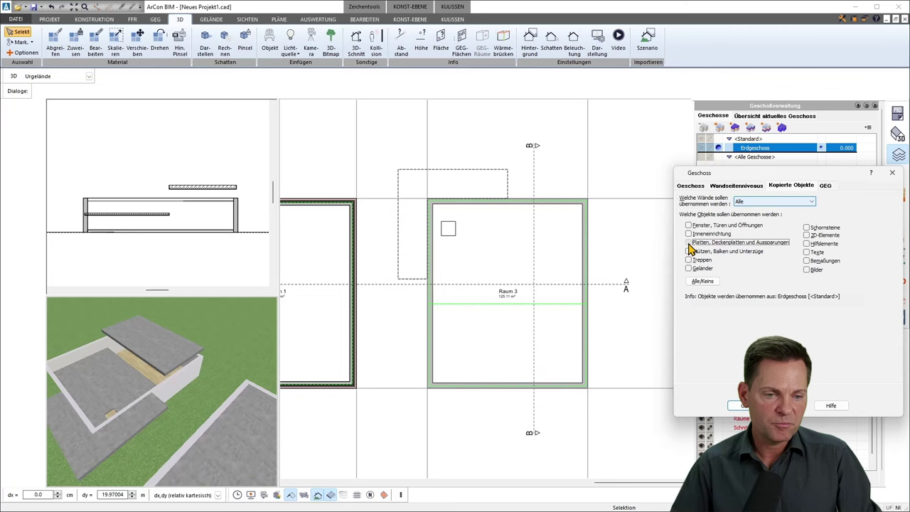
pyautogui.click(742, 406)
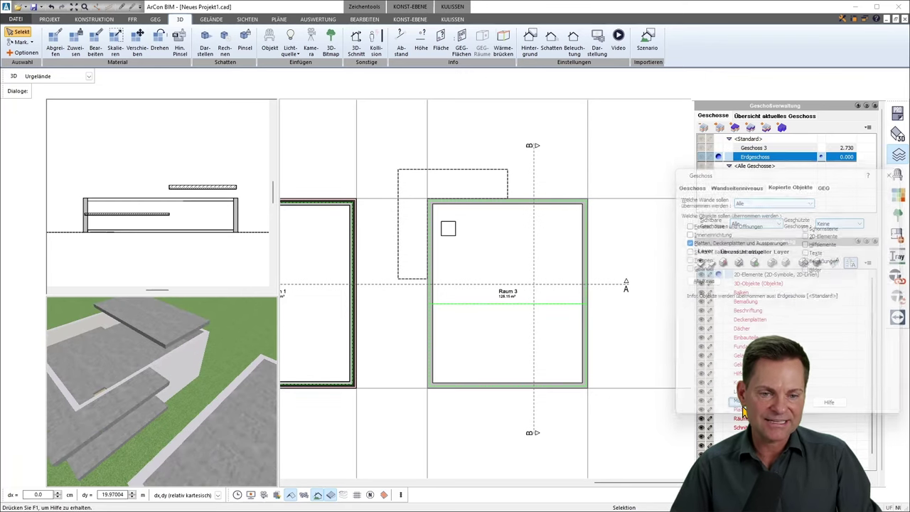
pyautogui.click(229, 249)
pyautogui.click(149, 39)
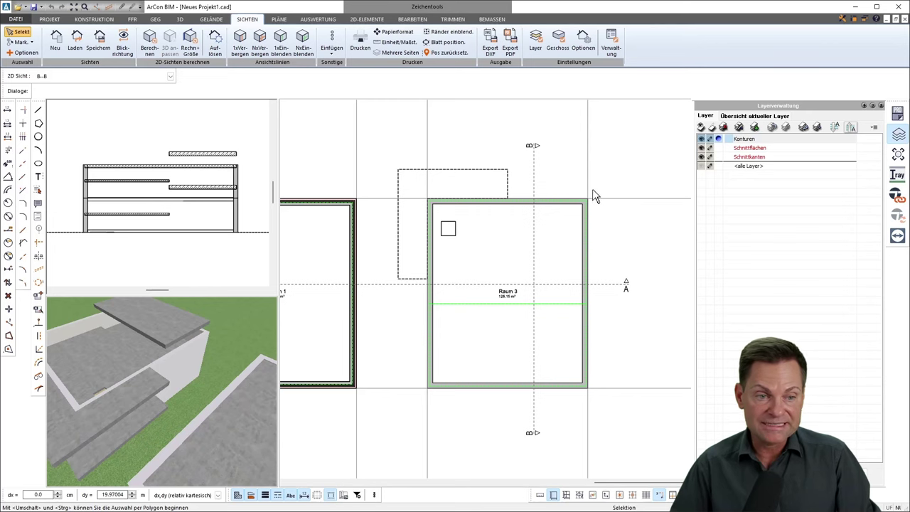
# Make Geschoss 3 an active Obergeschoss with 'Keine autom. Deckenplatten' ticked, then recalculate B–B.
pyautogui.click(653, 137)
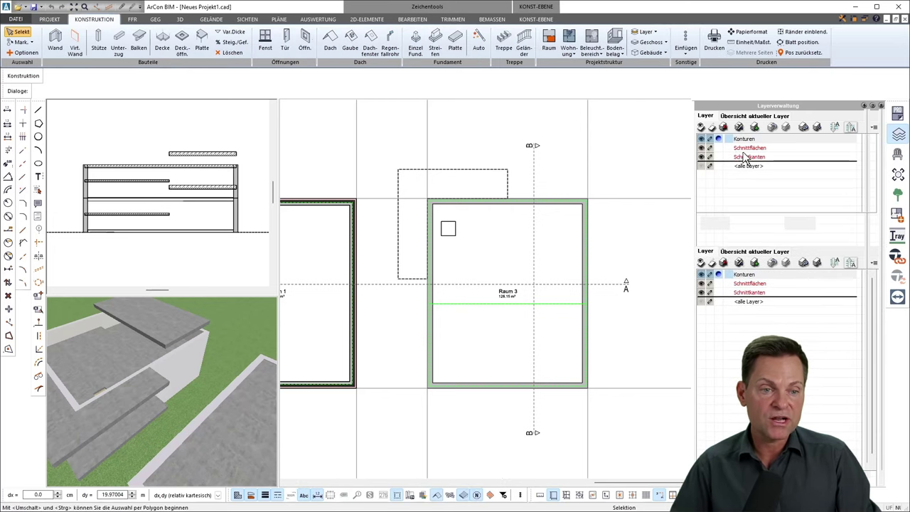
pyautogui.click(743, 149)
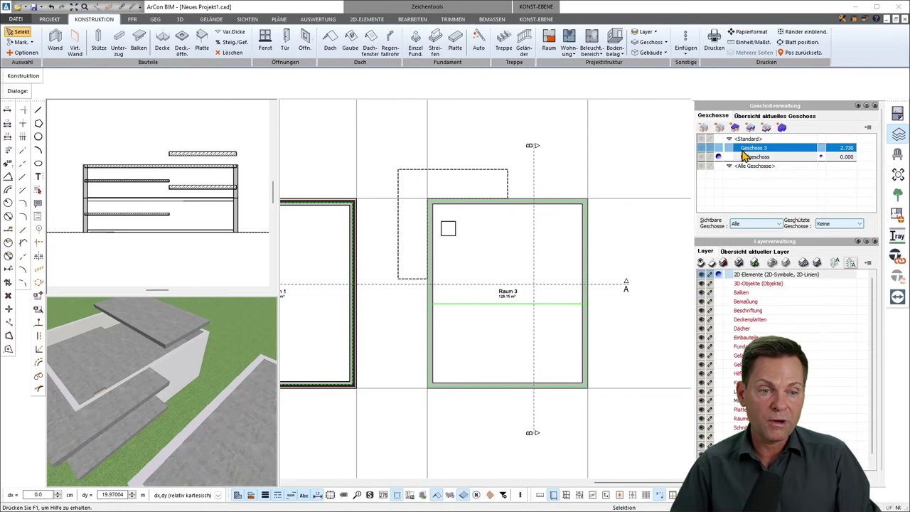
pyautogui.click(722, 149)
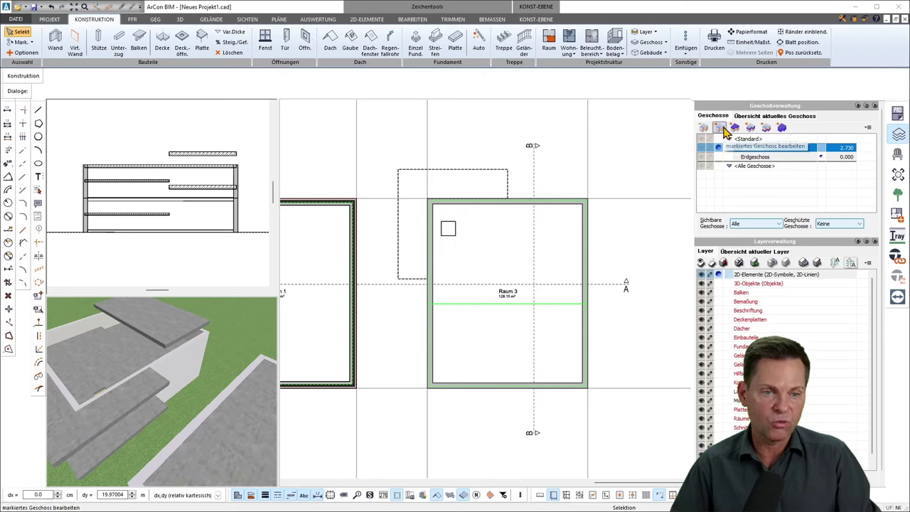
pyautogui.doubleClick(737, 148)
pyautogui.click(815, 204)
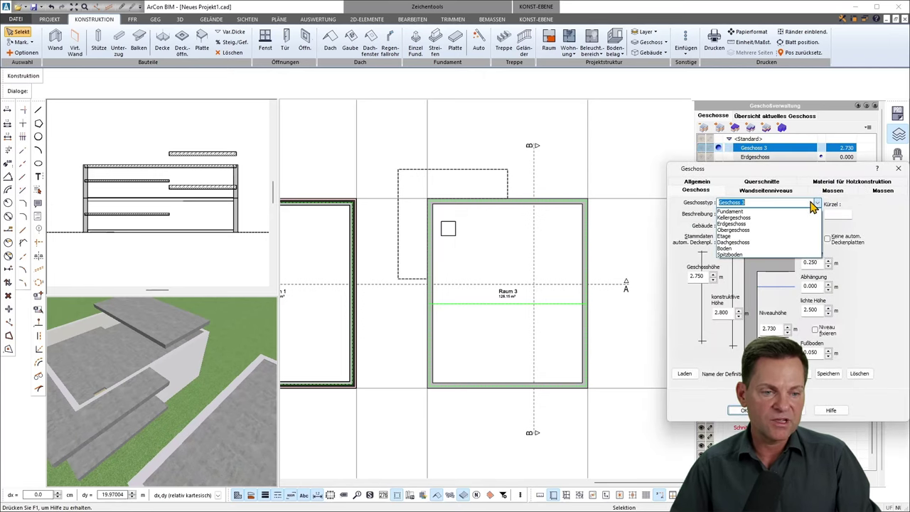
pyautogui.click(772, 230)
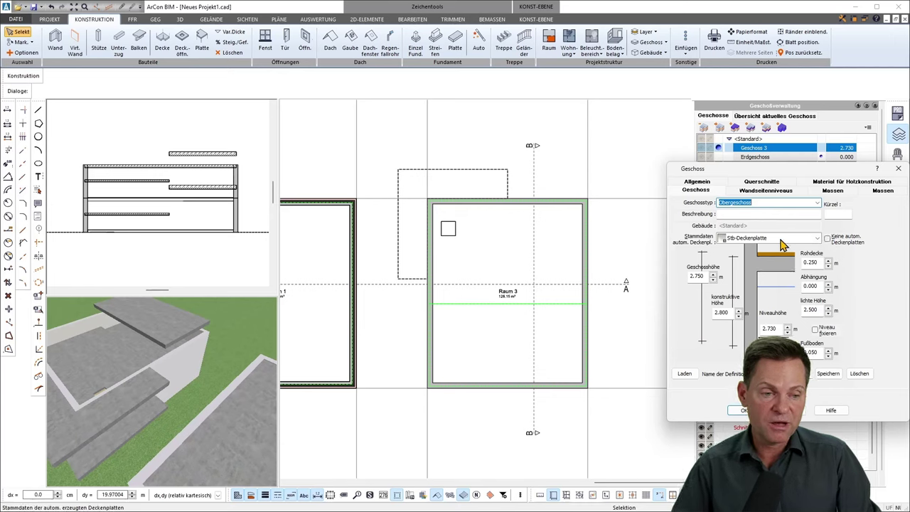
pyautogui.click(827, 239)
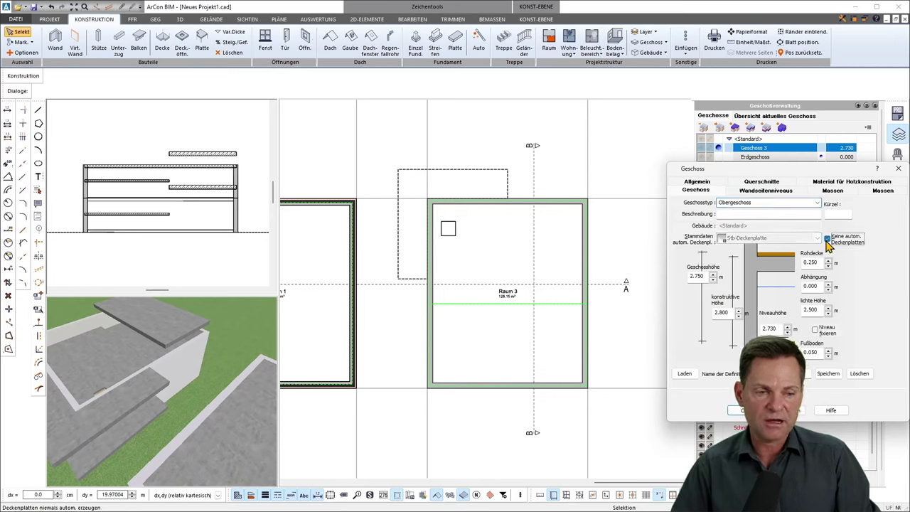
pyautogui.press('Return')
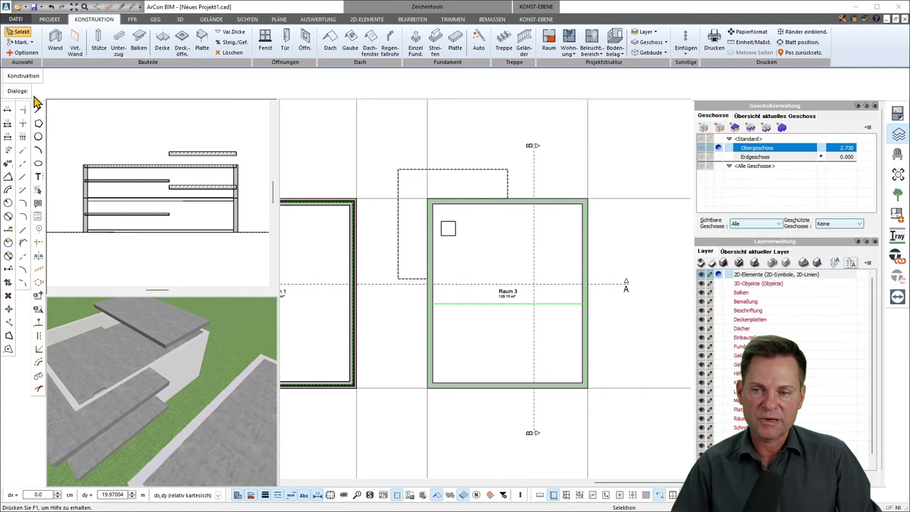
pyautogui.click(93, 121)
pyautogui.click(142, 50)
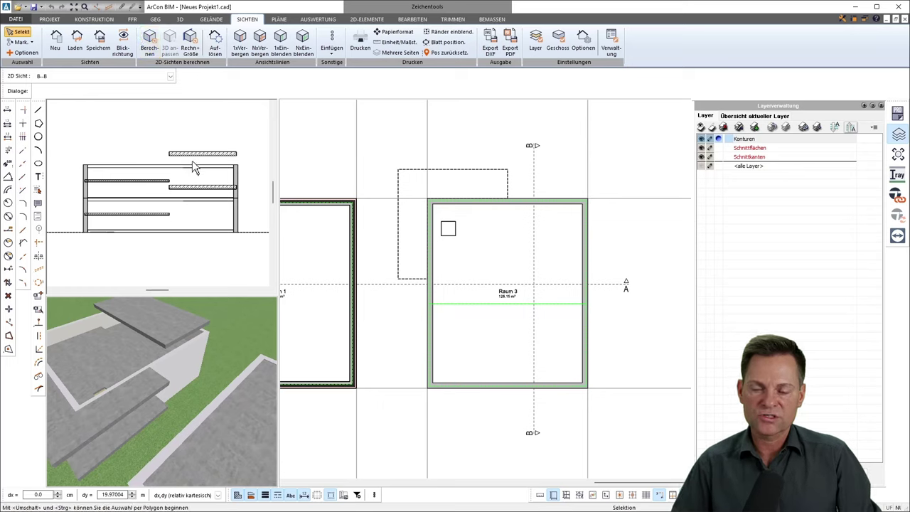
# Delete the Obergeschoss storey, recalculate section B-B with only the Erdgeschoss, and return to the plan.
pyautogui.click(115, 357)
pyautogui.moveTo(115, 361)
pyautogui.mouseDown()
pyautogui.moveTo(143, 370)
pyautogui.moveTo(182, 349)
pyautogui.moveTo(144, 347)
pyautogui.moveTo(123, 360)
pyautogui.moveTo(171, 385)
pyautogui.mouseUp()
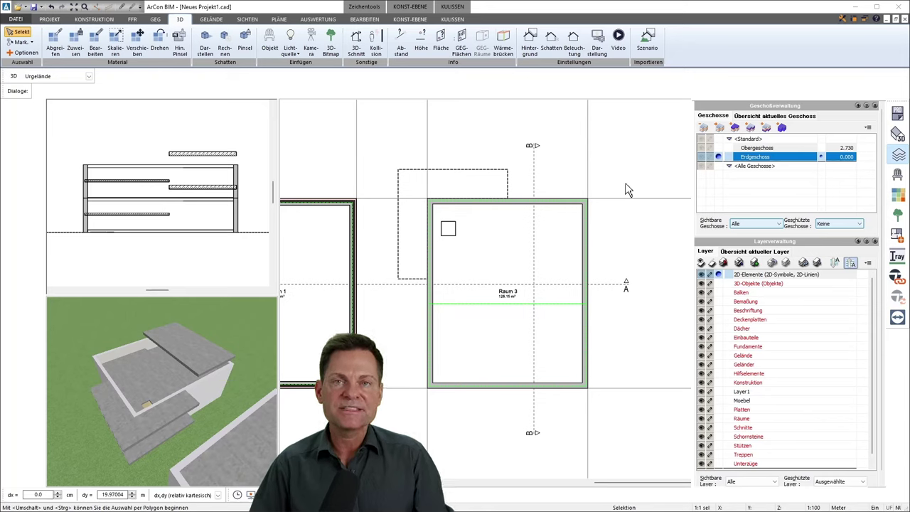
pyautogui.rightClick(748, 149)
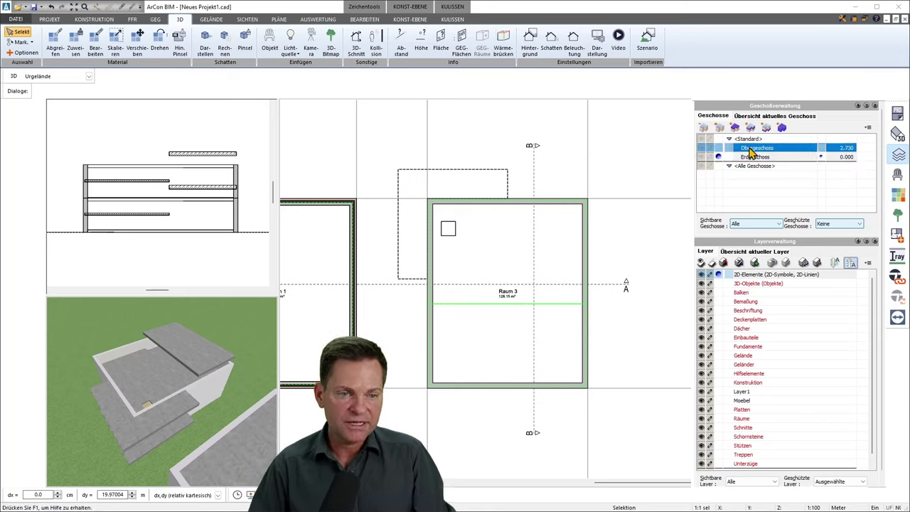
pyautogui.click(801, 189)
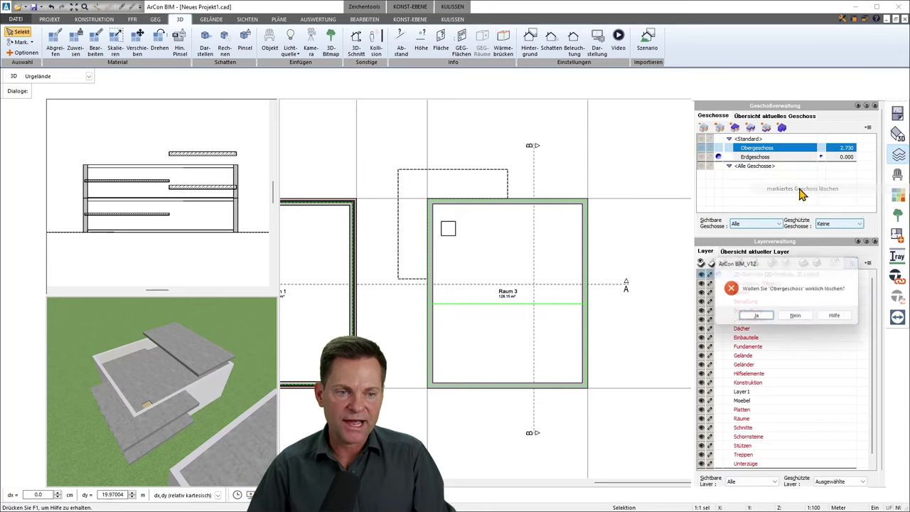
pyautogui.click(756, 318)
pyautogui.click(149, 41)
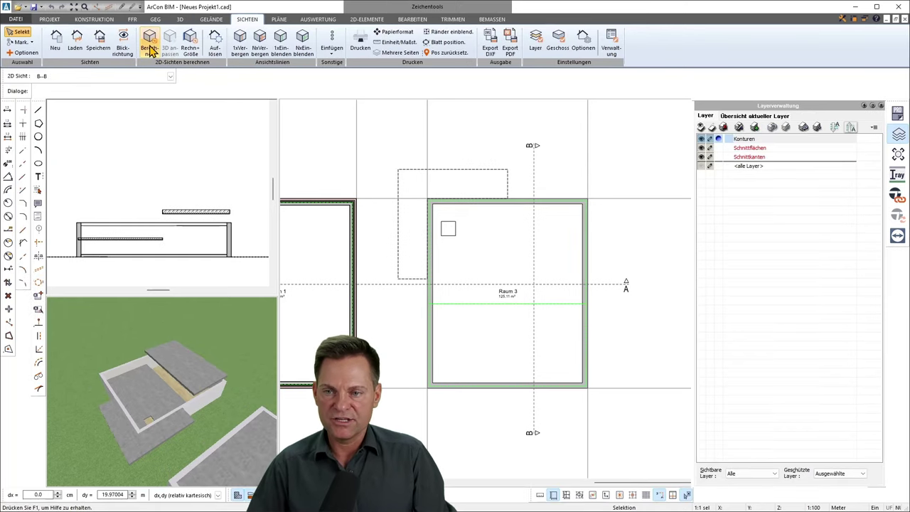
pyautogui.click(595, 166)
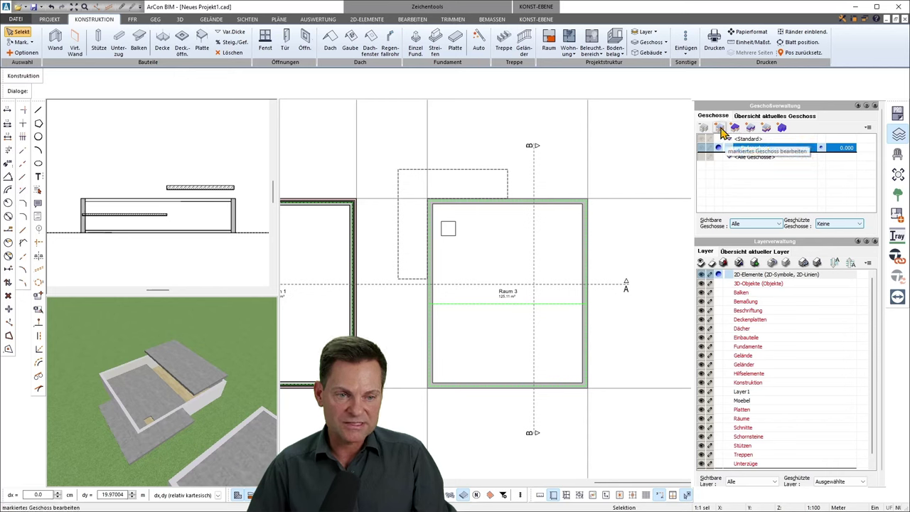
# Insert a new Obergeschoss storey above the Erdgeschoss without copying slabs into it.
pyautogui.click(721, 129)
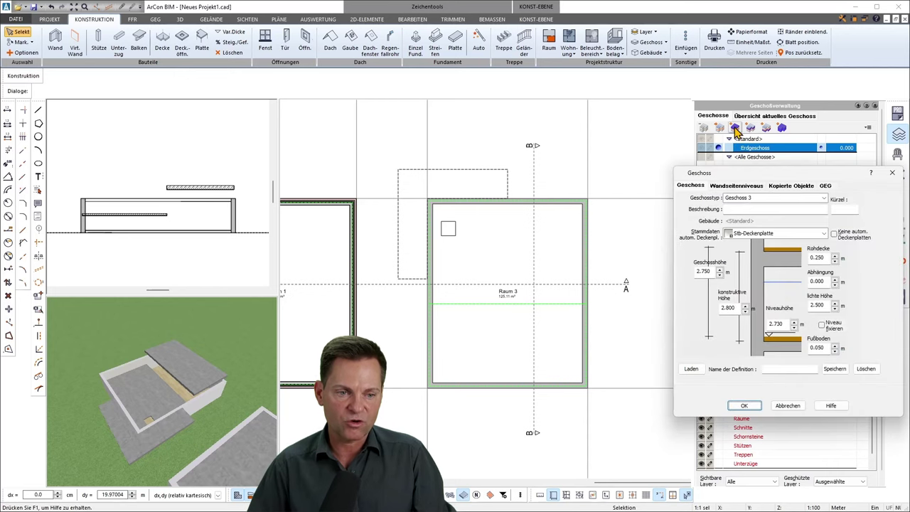
pyautogui.click(766, 199)
pyautogui.click(824, 199)
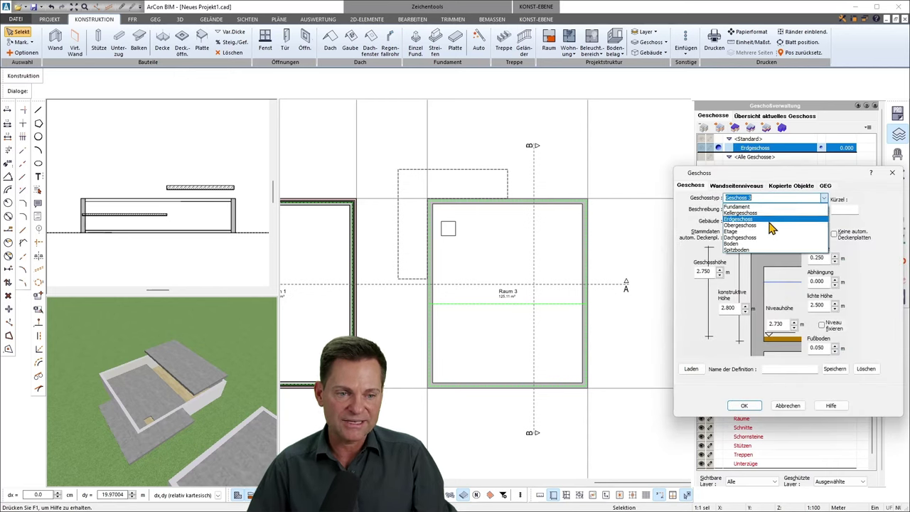
pyautogui.click(773, 232)
pyautogui.click(788, 186)
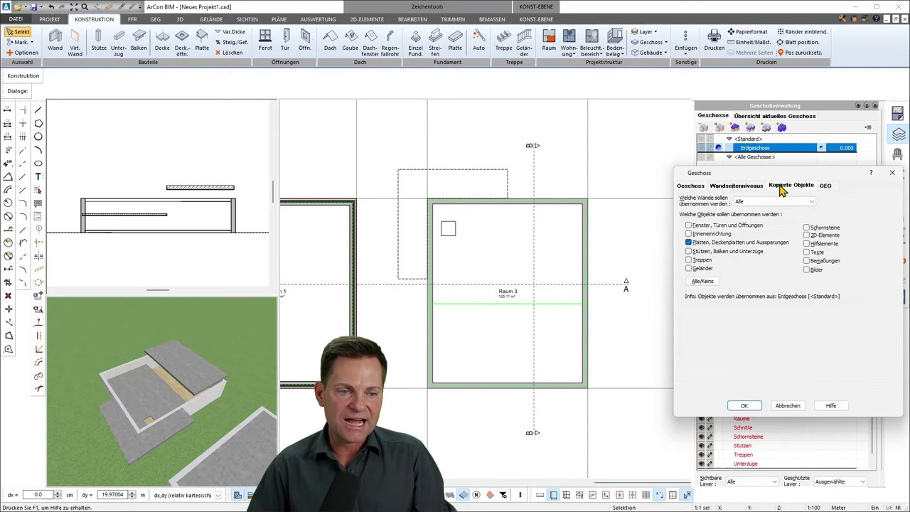
pyautogui.click(687, 242)
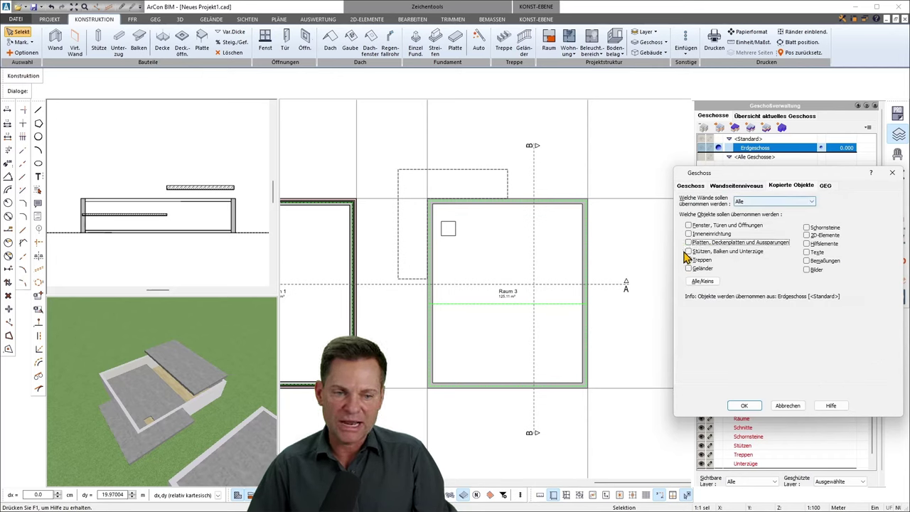
pyautogui.click(745, 405)
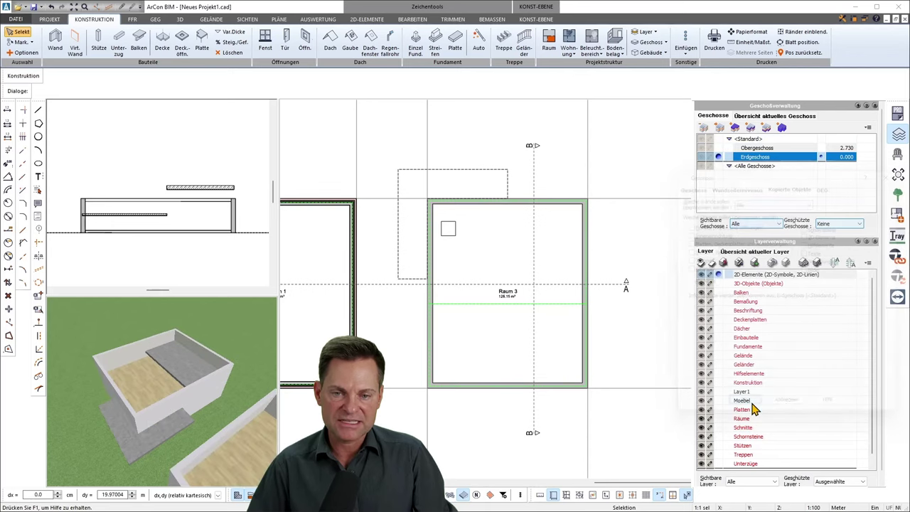
# Recalculate section B-B, then return to the Raum 3 construction plan with nothing selected.
pyautogui.click(138, 172)
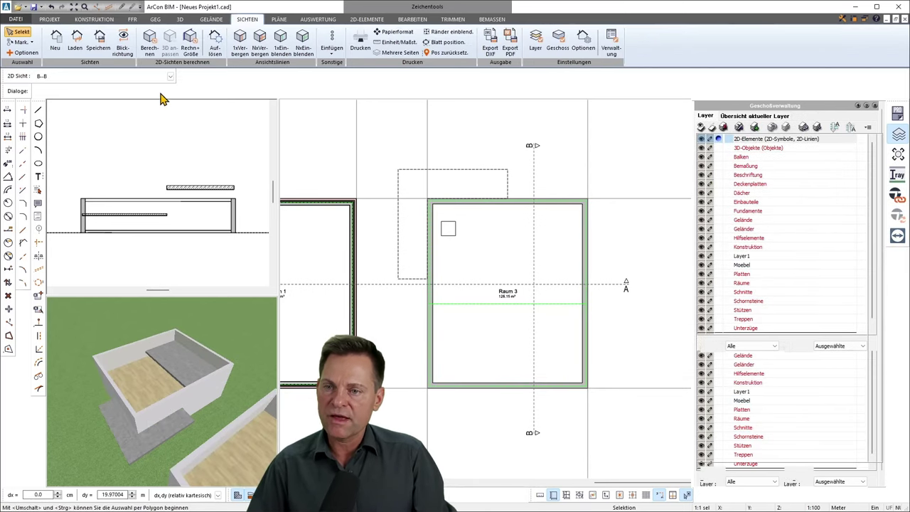
pyautogui.click(150, 57)
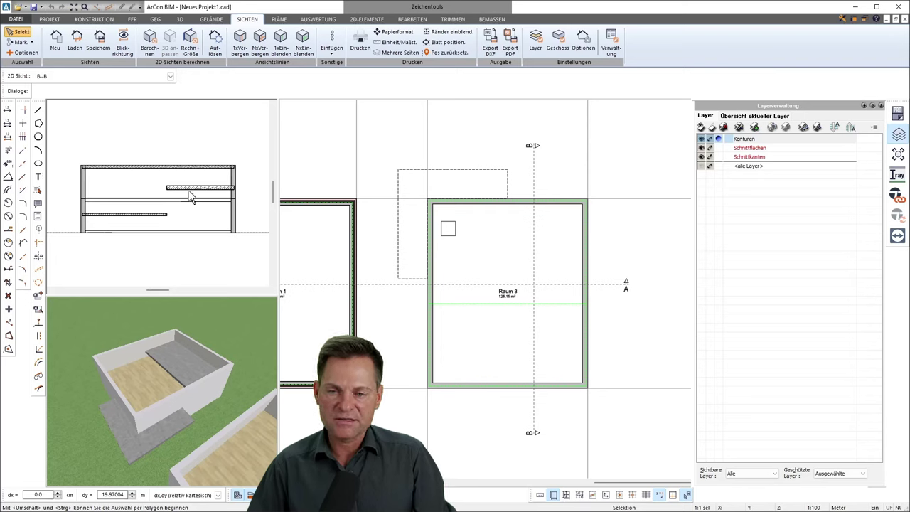
pyautogui.click(428, 347)
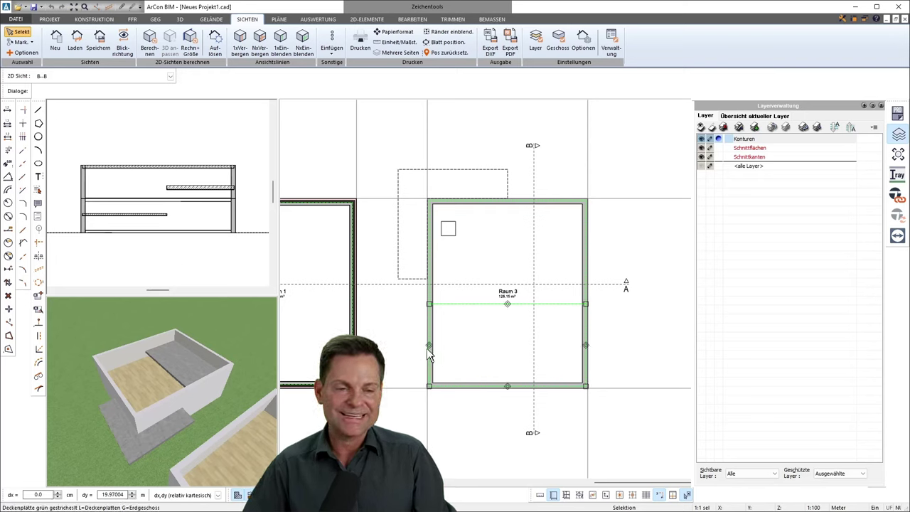
pyautogui.click(665, 210)
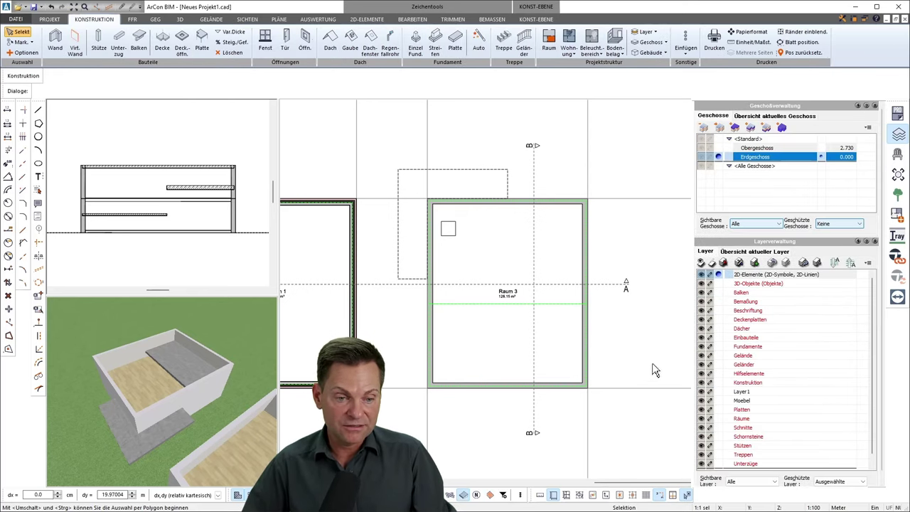
pyautogui.click(430, 380)
pyautogui.press('Escape')
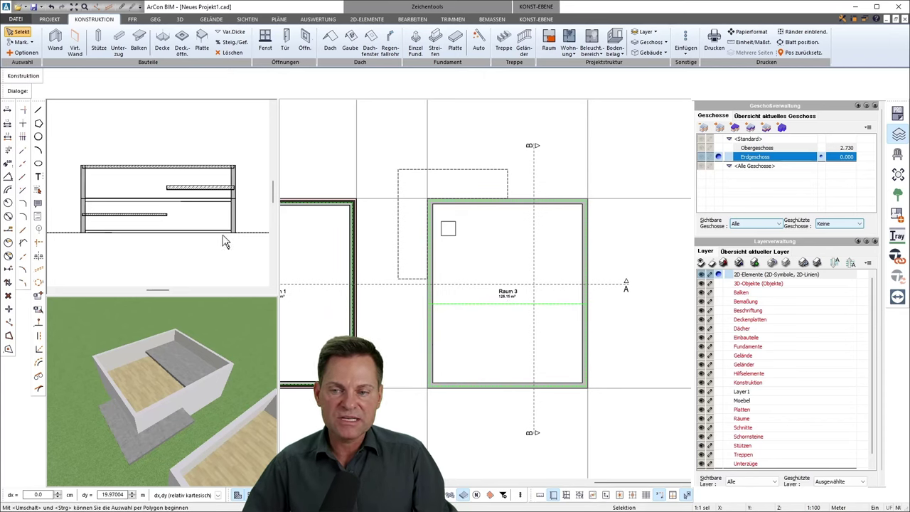
# In the 3D view, switch on 'nach unten offen' in Raum 3's level settings.
pyautogui.click(180, 20)
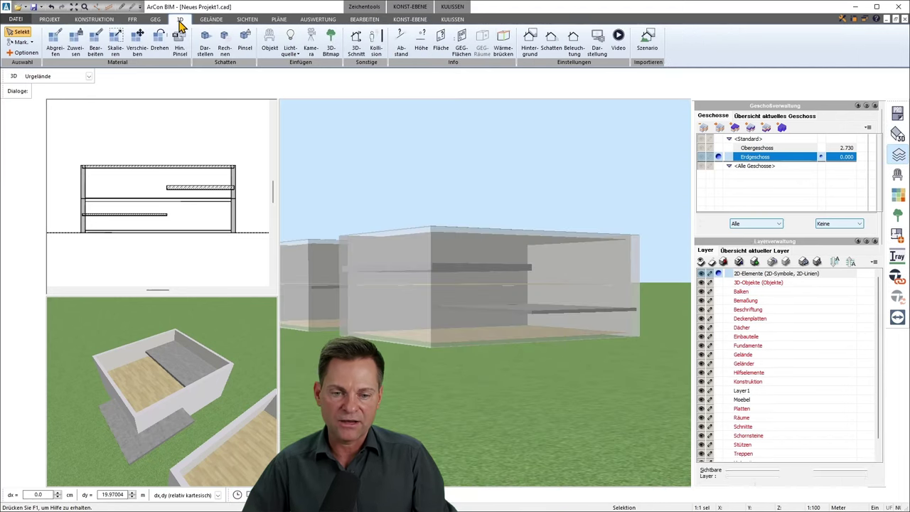
pyautogui.moveTo(469, 322); pyautogui.dragTo(468, 284)
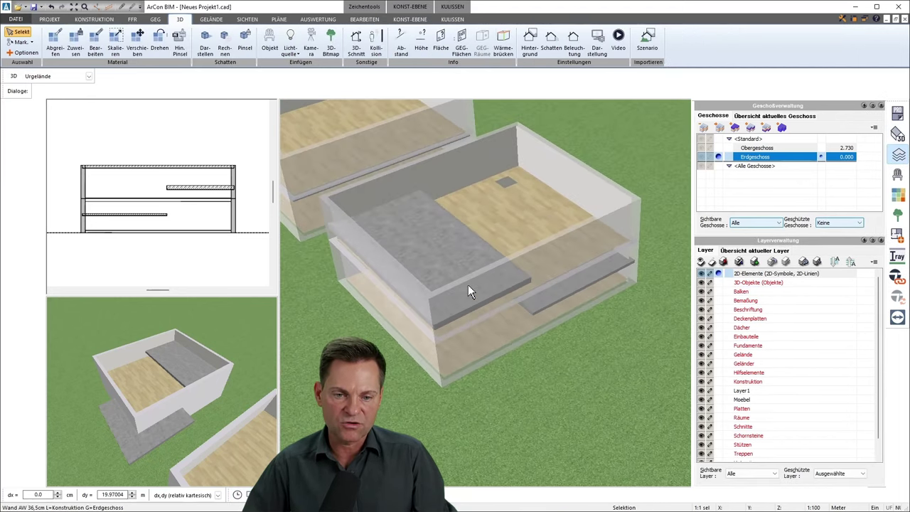
pyautogui.click(499, 225)
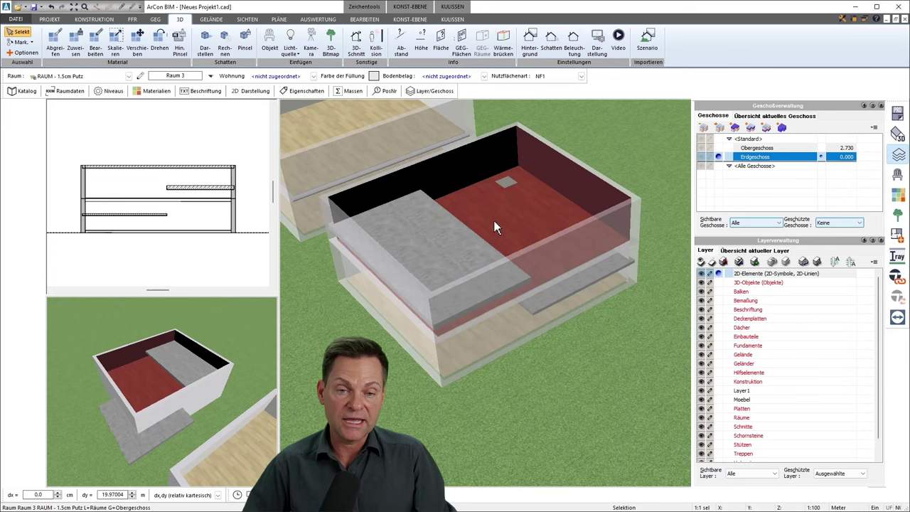
pyautogui.click(107, 92)
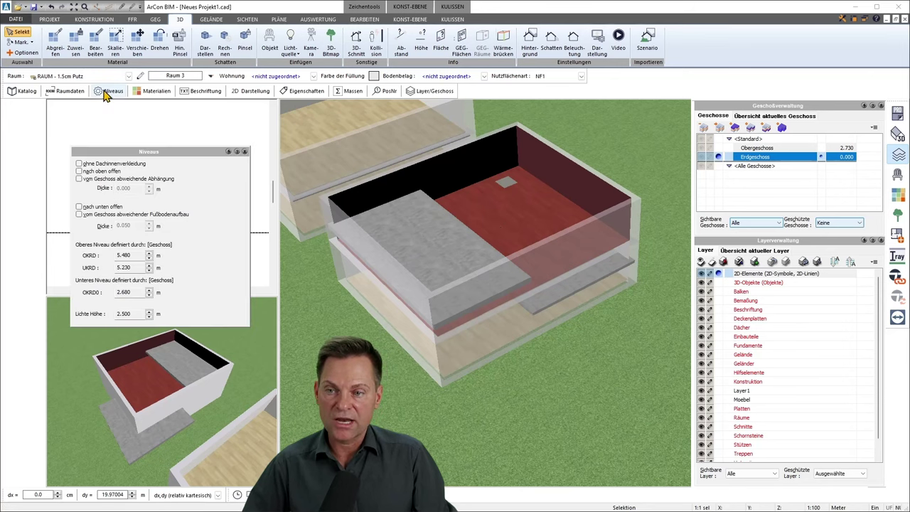
pyautogui.click(79, 207)
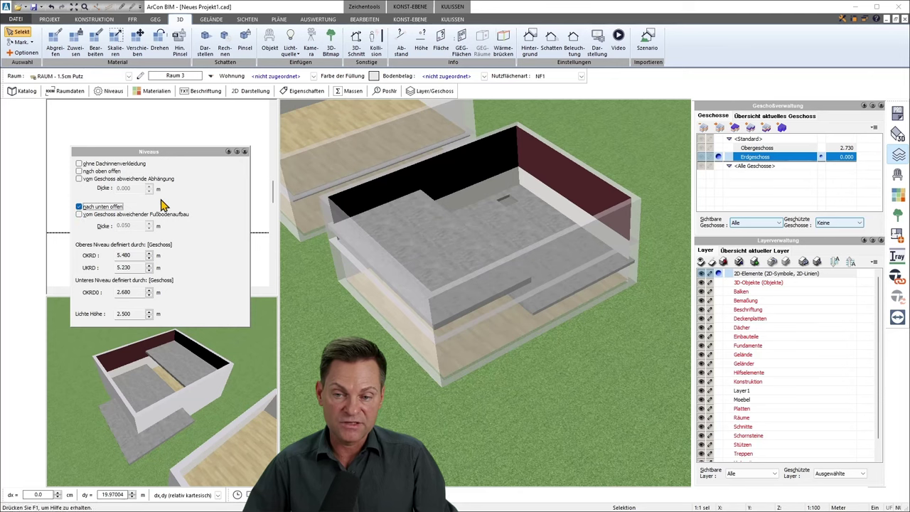
pyautogui.click(244, 152)
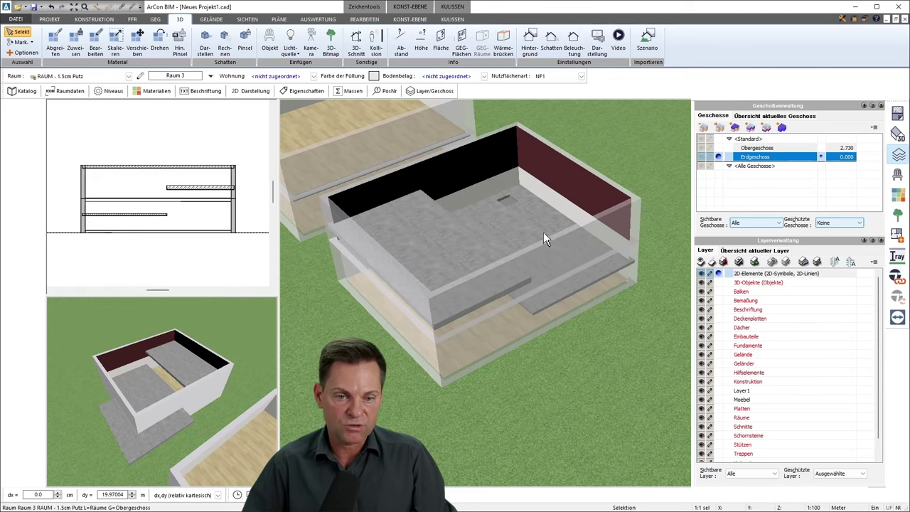
# Select the upper and lower slabs inside Raum 3 and return to the 2D floor plan.
pyautogui.click(641, 379)
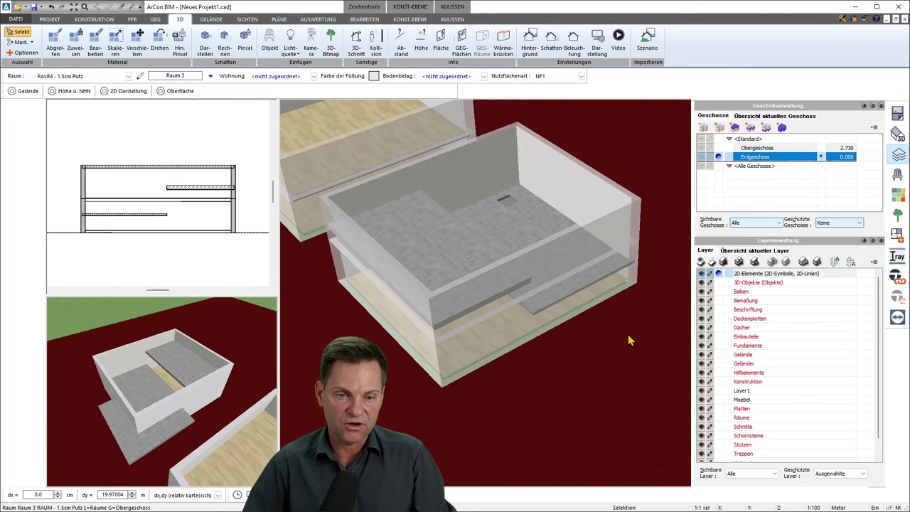
pyautogui.click(436, 234)
pyautogui.keyDown('shift'); pyautogui.click(518, 227); pyautogui.keyUp('shift')
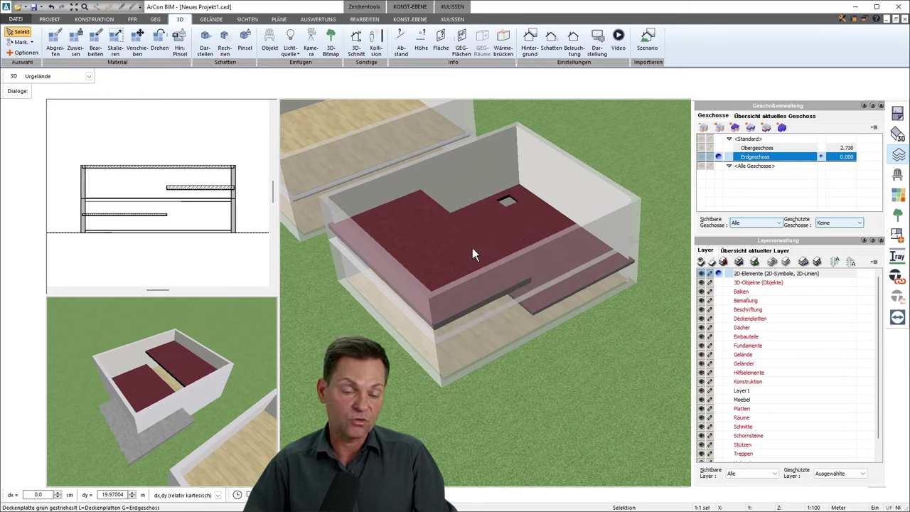
pyautogui.click(97, 19)
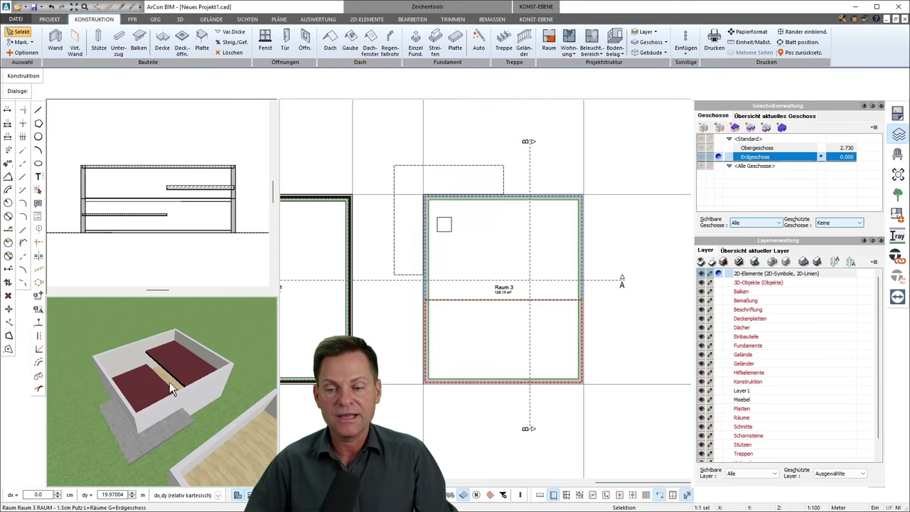
# Copy the selected Raum 3 slabs to the Obergeschoss with 'In anderes Geschoss kopieren'.
pyautogui.click(503, 307)
pyautogui.scroll(1, 501, 313)
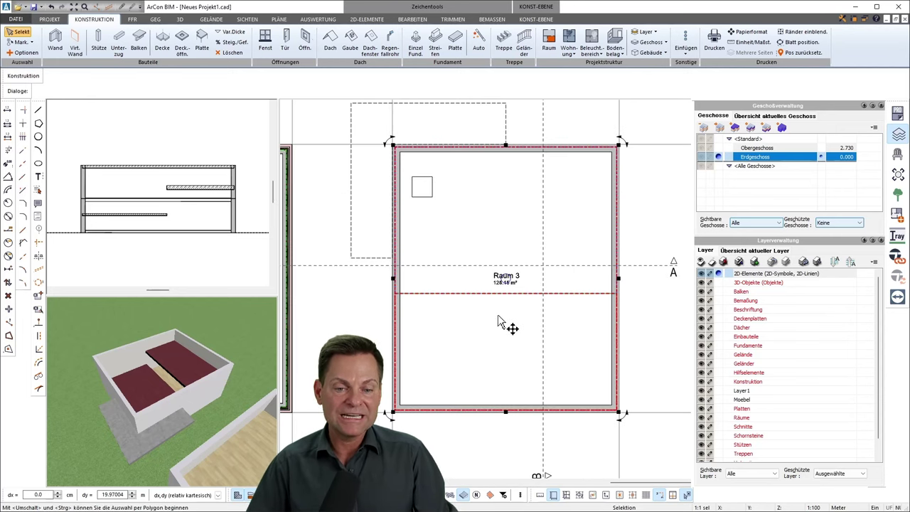
pyautogui.rightClick(500, 321)
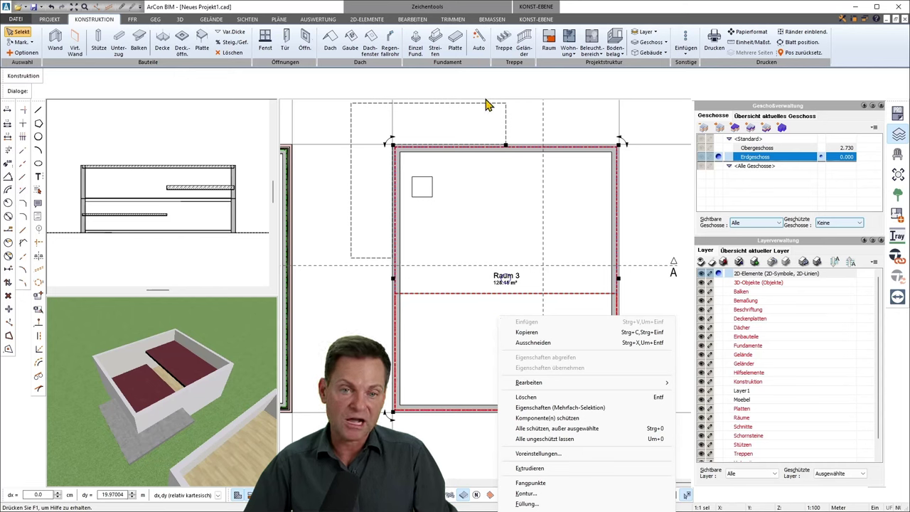
pyautogui.click(529, 383)
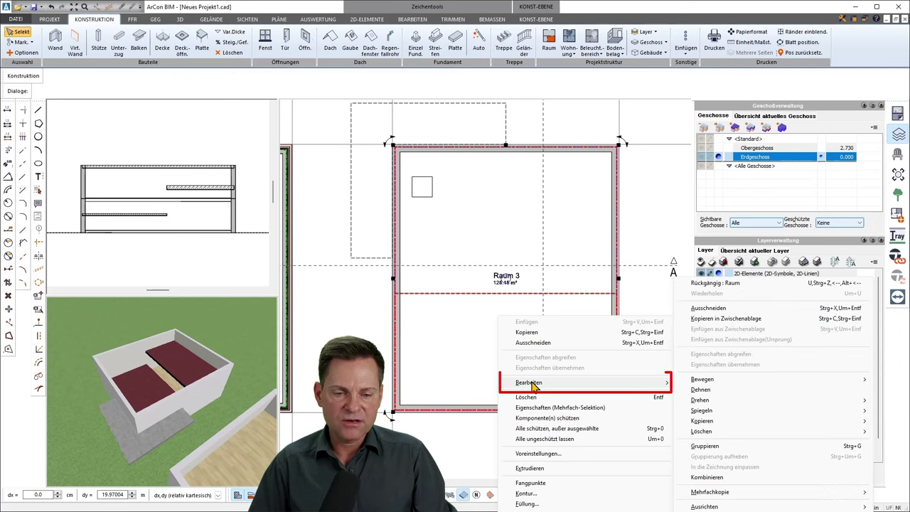
pyautogui.click(711, 421)
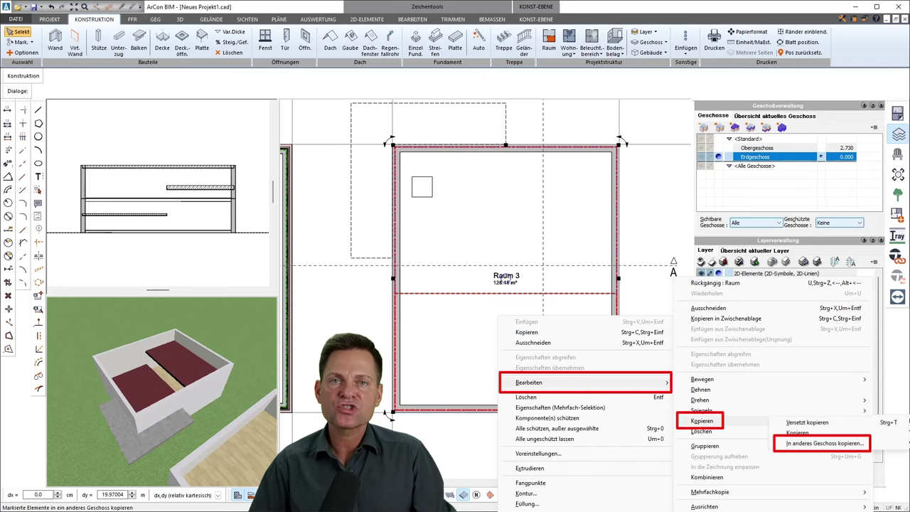
pyautogui.click(823, 443)
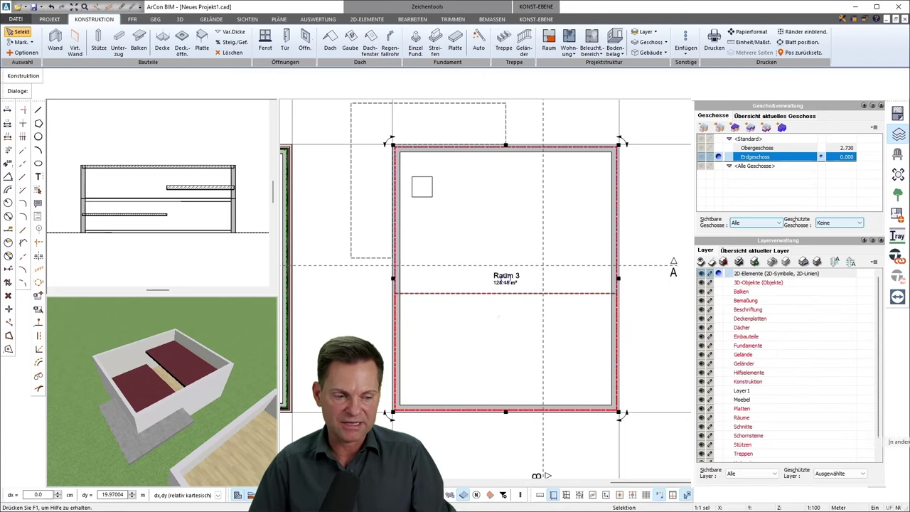
pyautogui.click(441, 253)
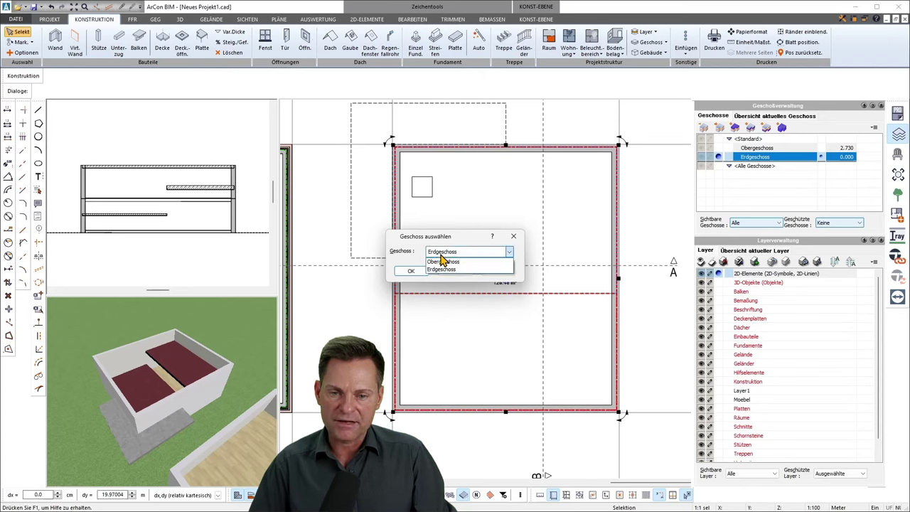
pyautogui.click(442, 267)
pyautogui.click(424, 275)
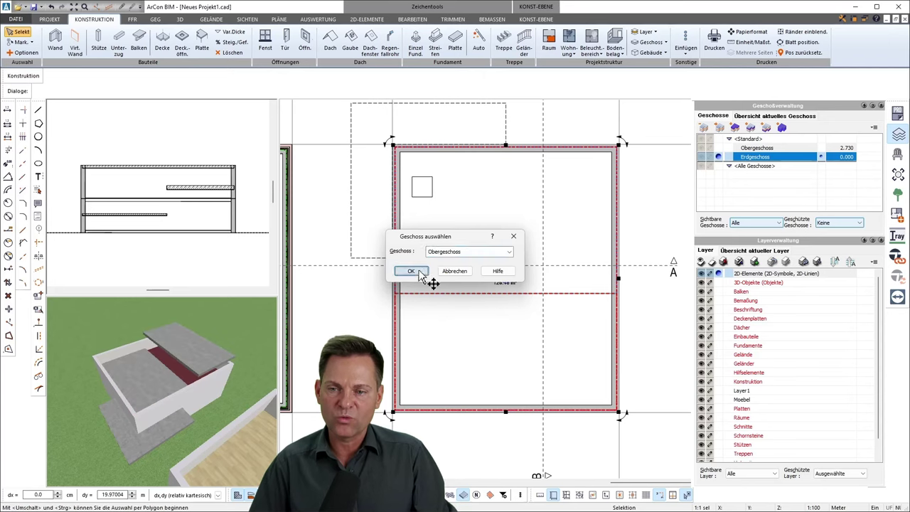
# Recalculate section B-B and check the Erdgeschoss and Obergeschoss storey settings.
pyautogui.click(152, 142)
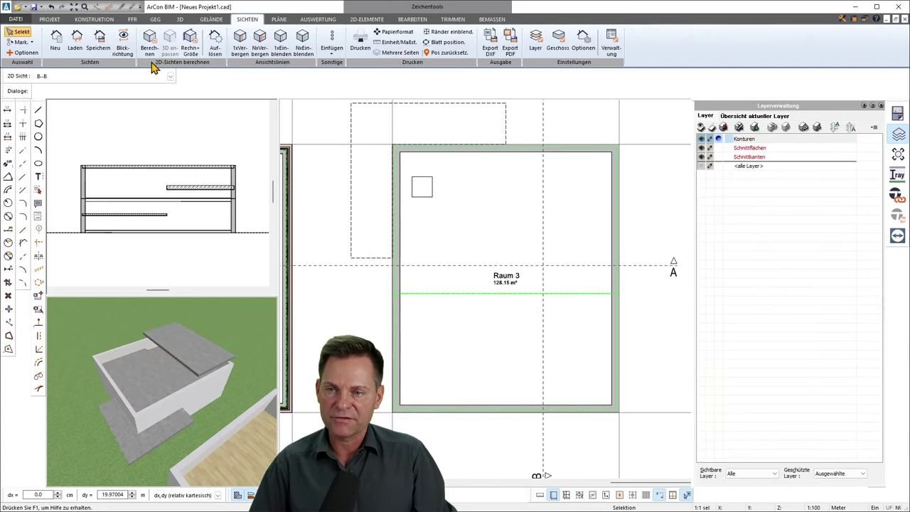
pyautogui.click(149, 44)
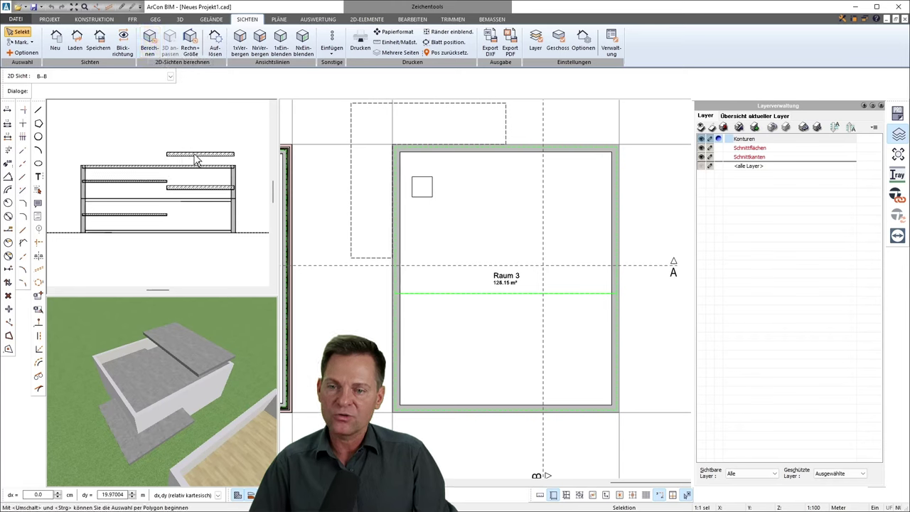
pyautogui.click(661, 165)
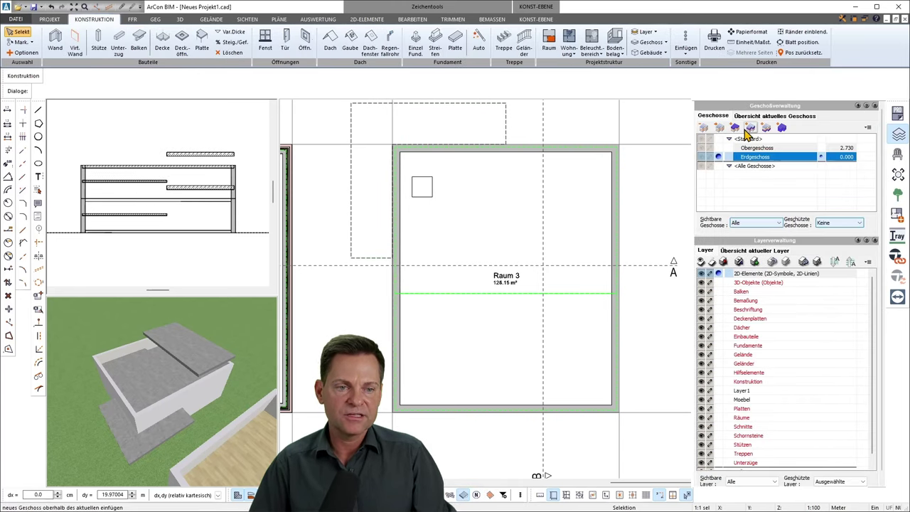
pyautogui.doubleClick(754, 157)
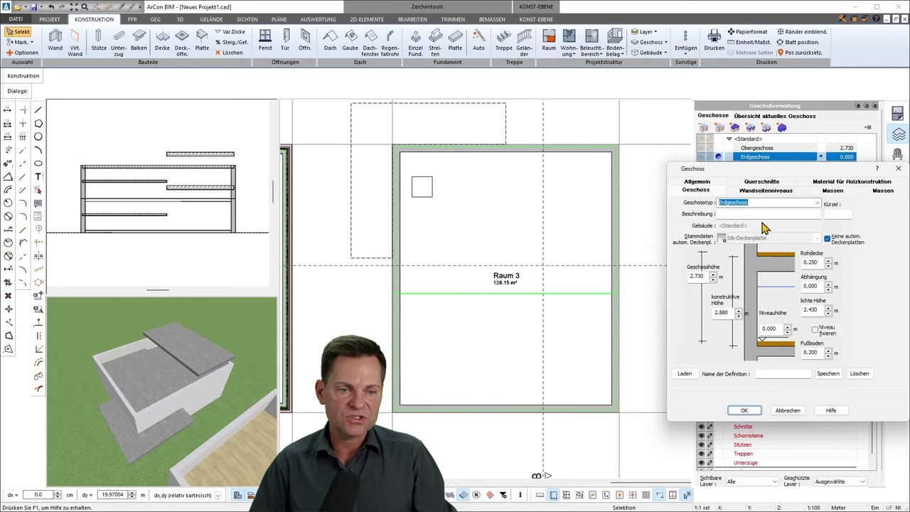
pyautogui.click(898, 168)
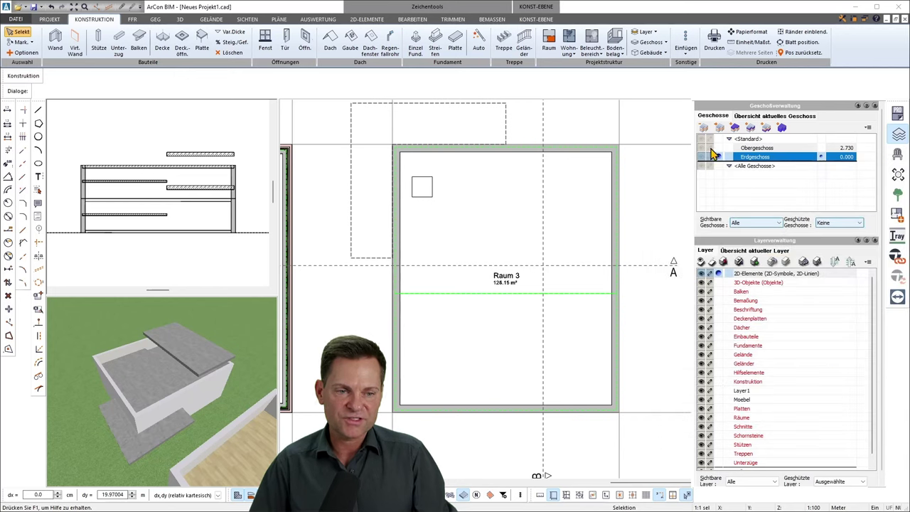
pyautogui.click(744, 148)
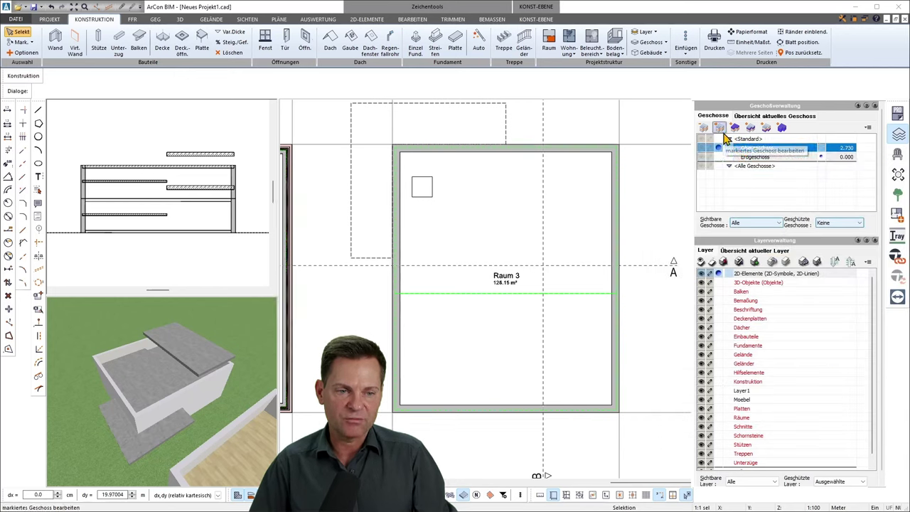
pyautogui.click(724, 135)
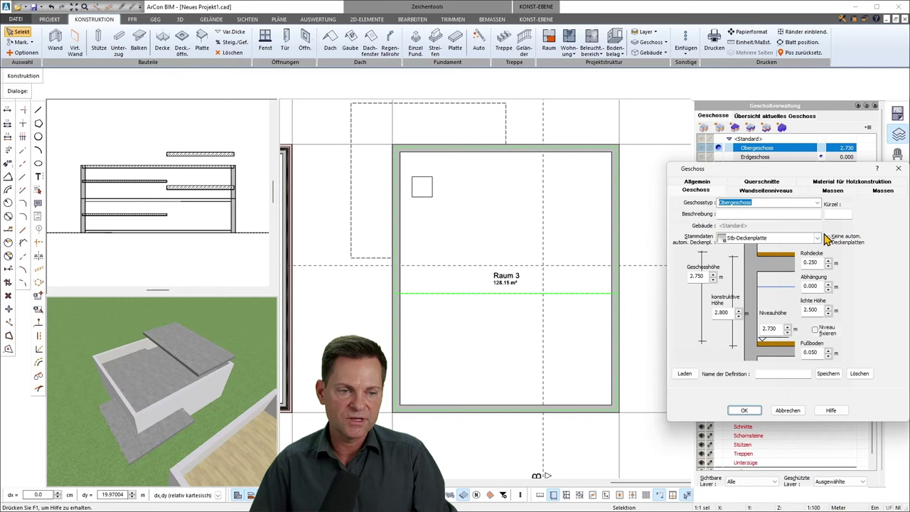
pyautogui.click(743, 410)
pyautogui.click(230, 241)
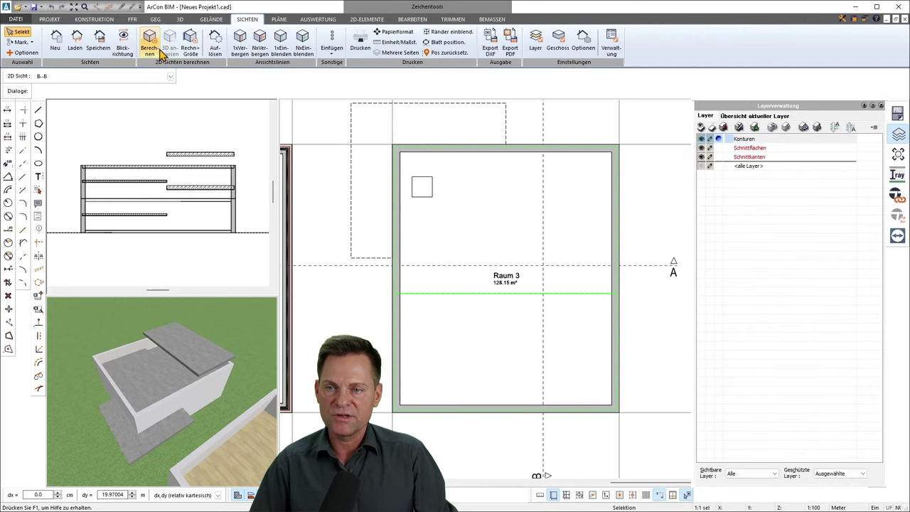